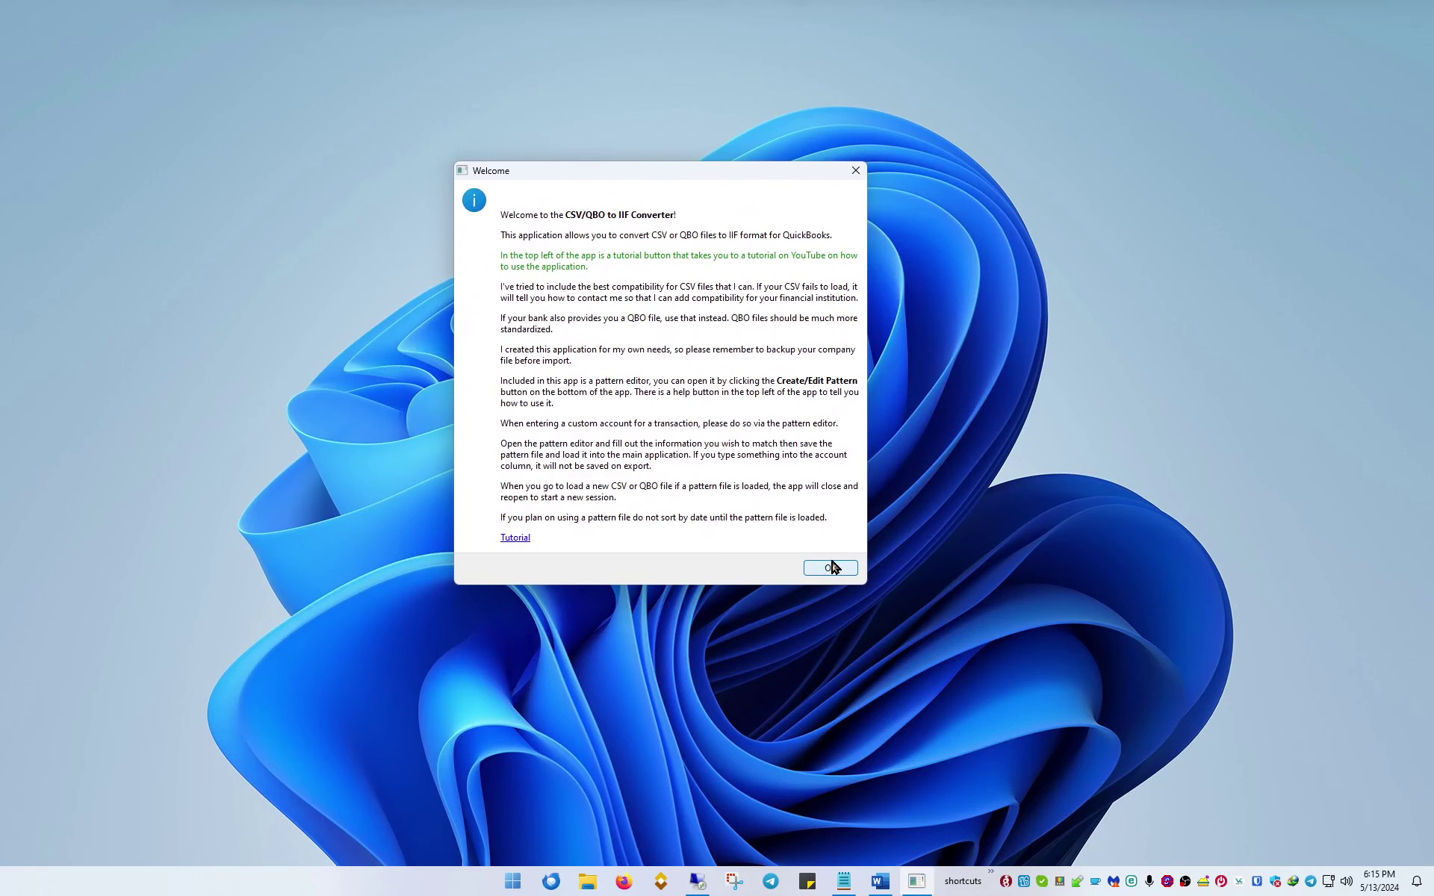
Dismiss the welcome message and set the default account for uncategorized transactions to PremierEcorp Debit Offset.
click(832, 570)
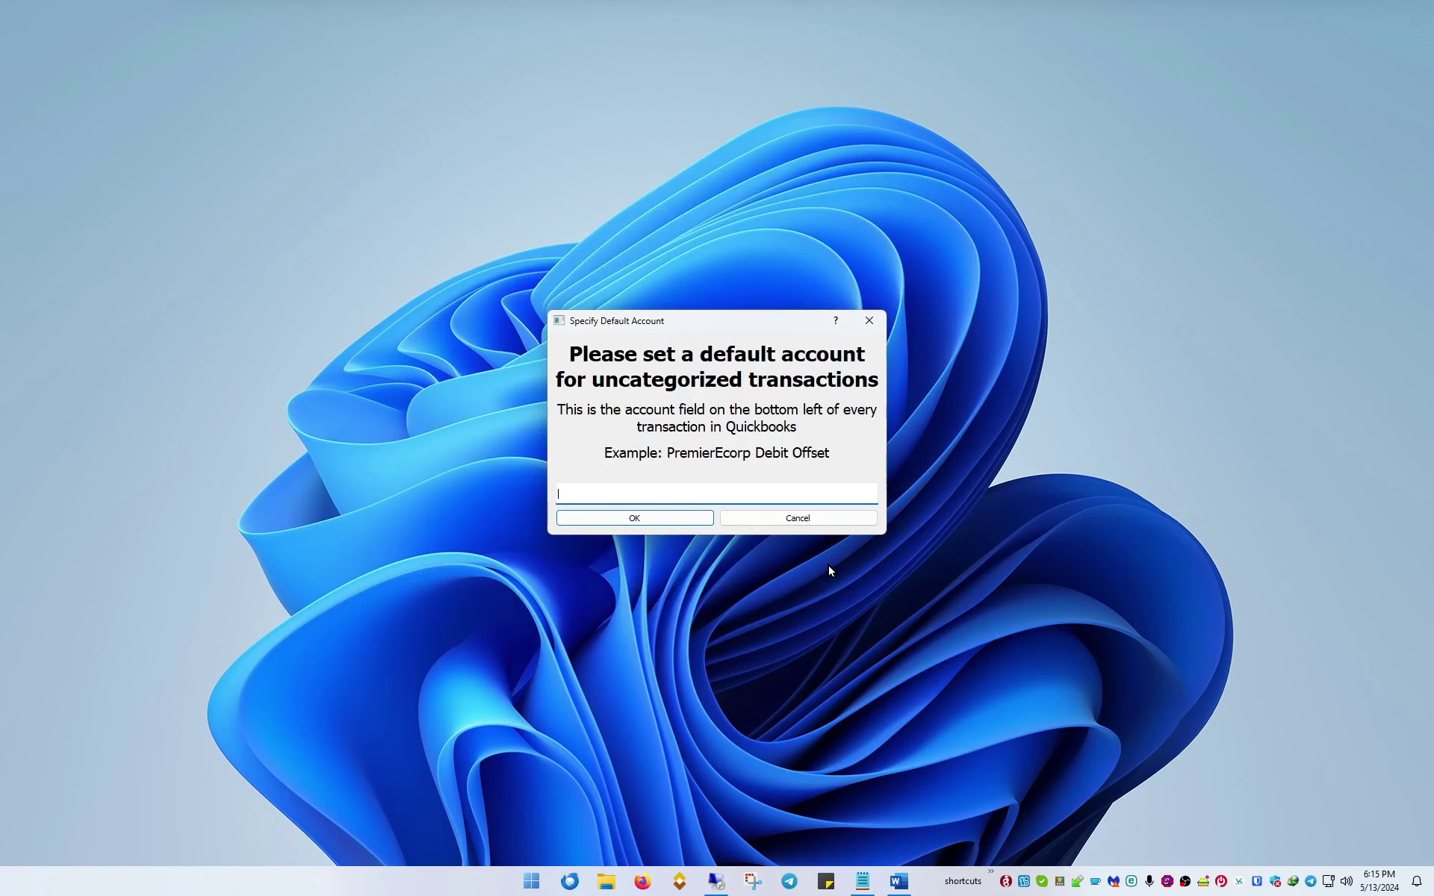
drag(695, 313, 649, 252)
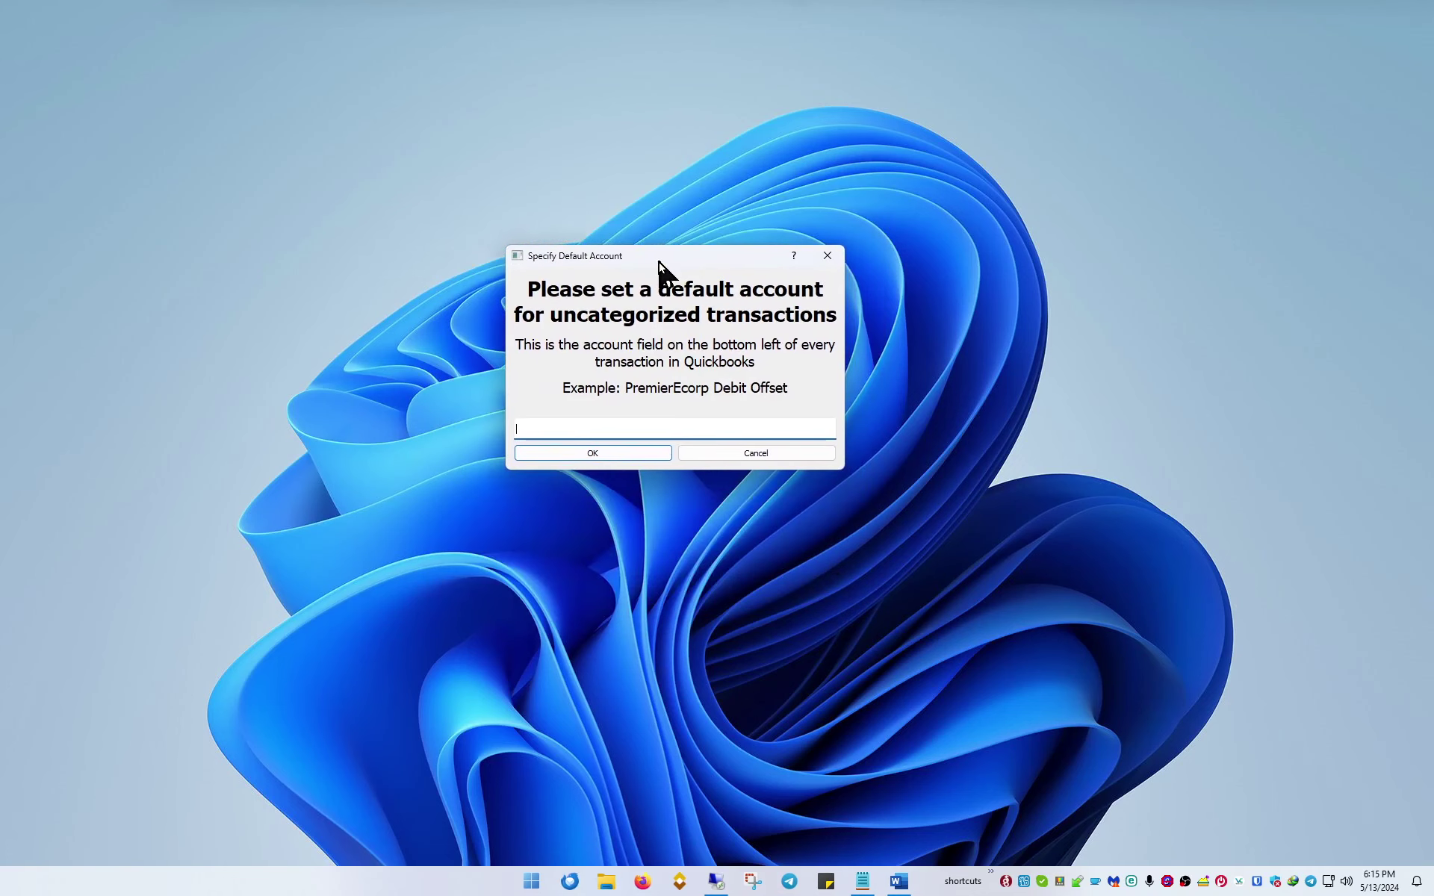
click(643, 421)
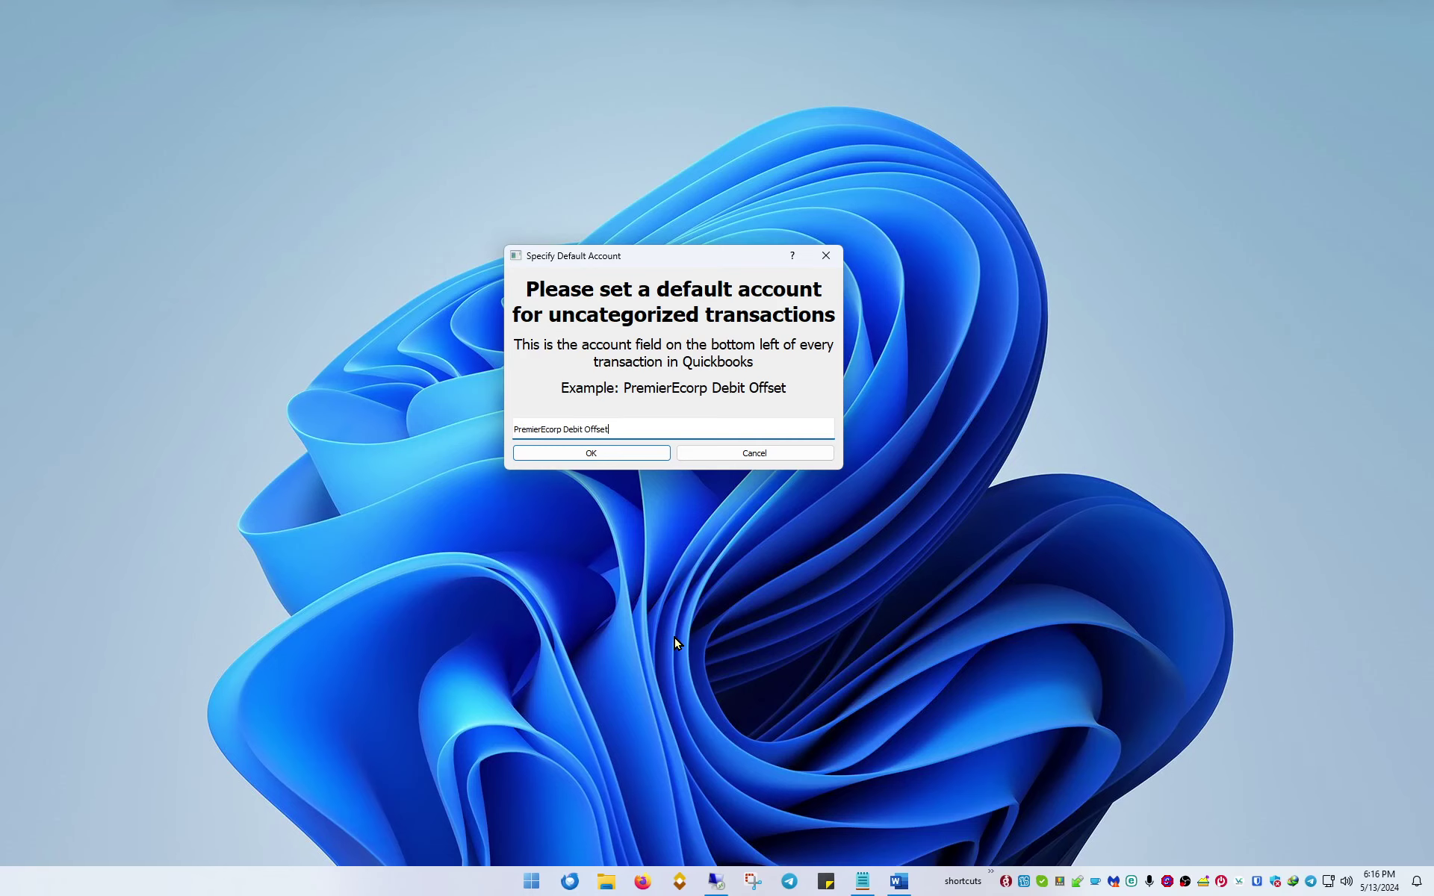
click(586, 454)
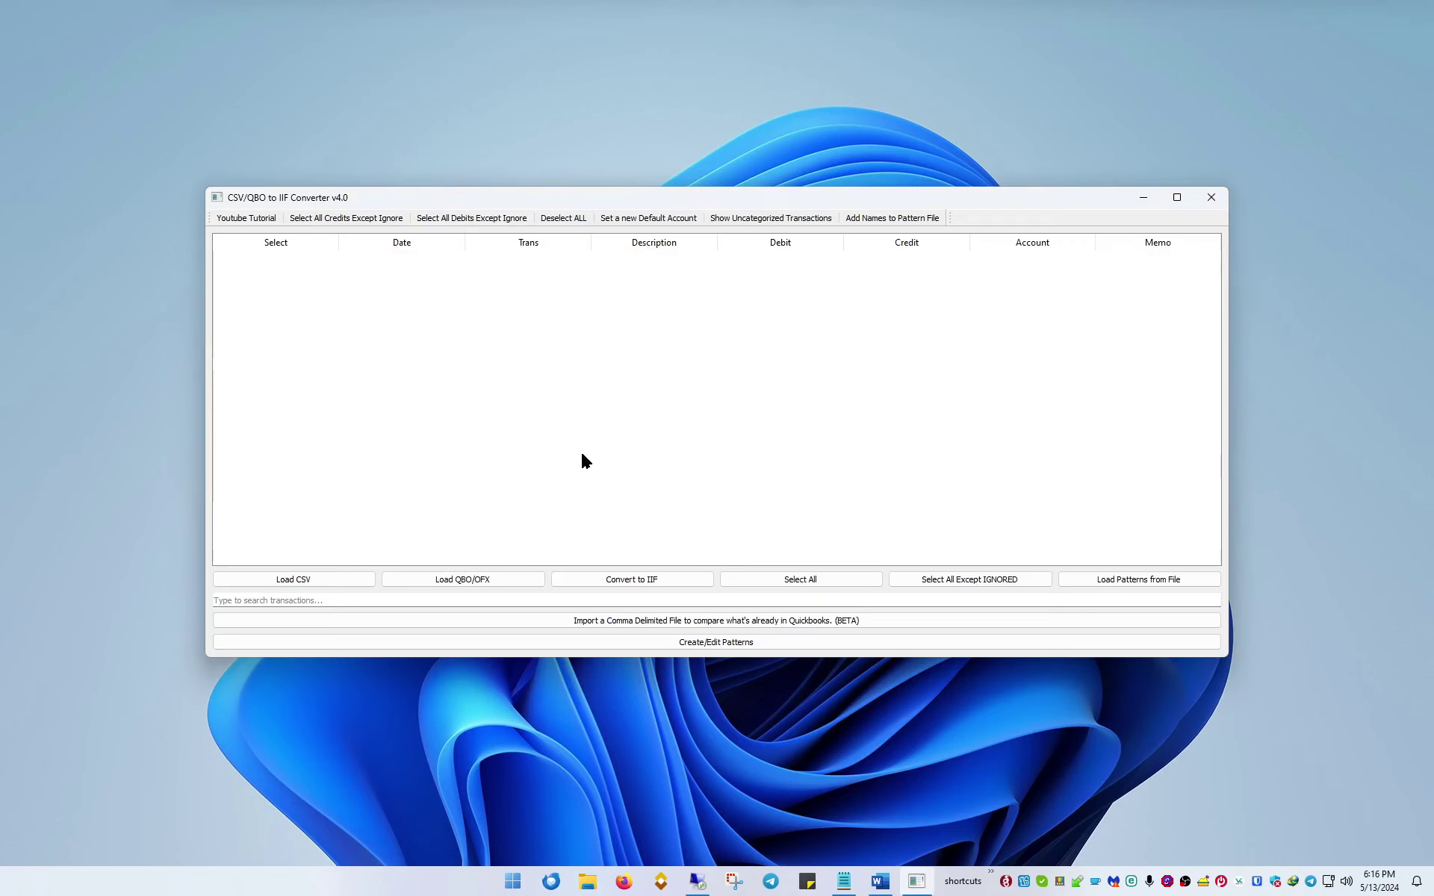
Load the transactions from Demo.csv in the Documents folder.
drag(580, 202, 573, 156)
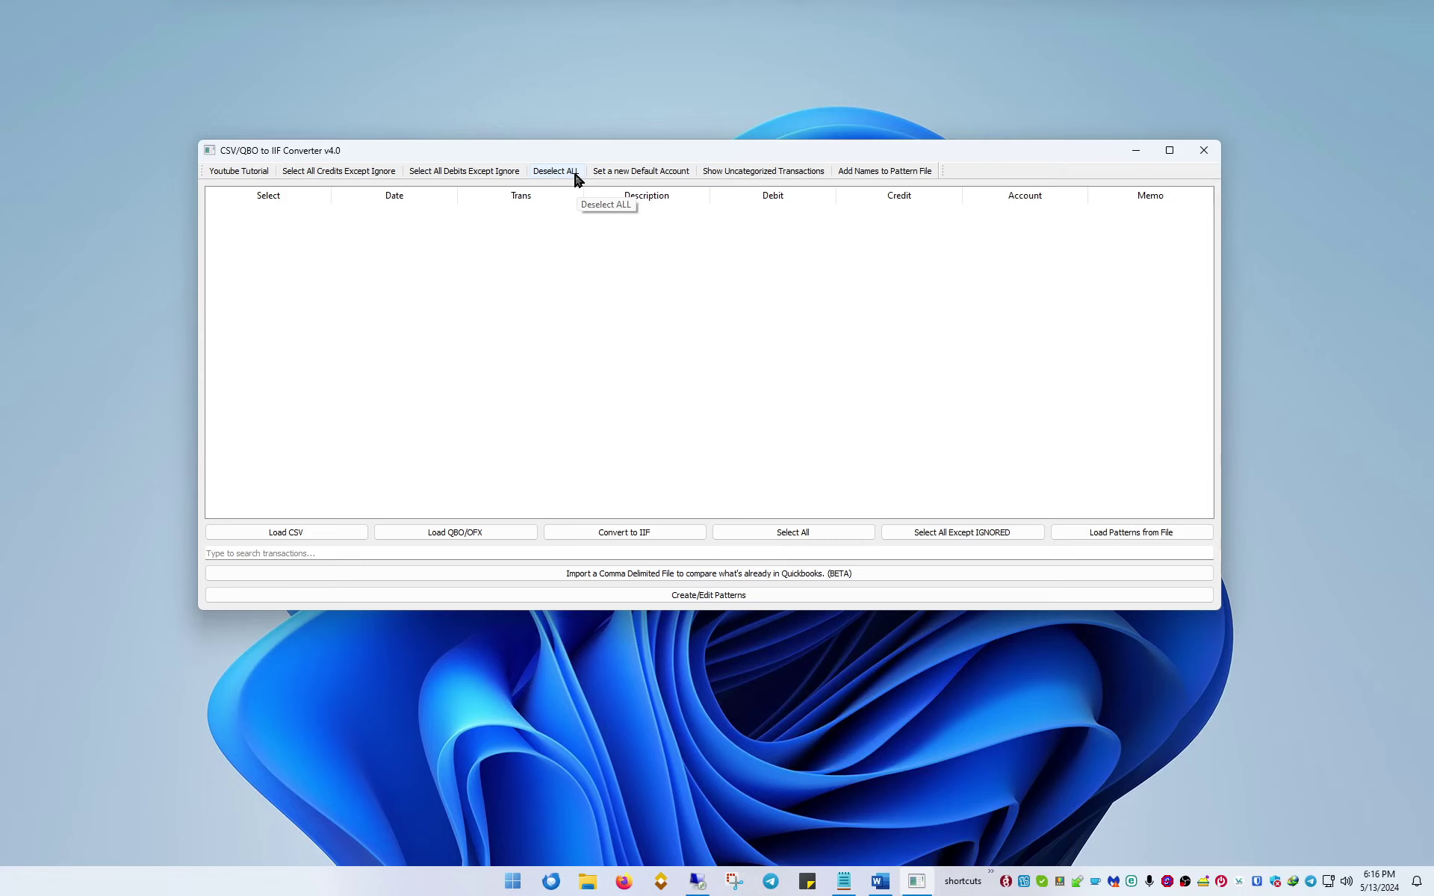
click(322, 535)
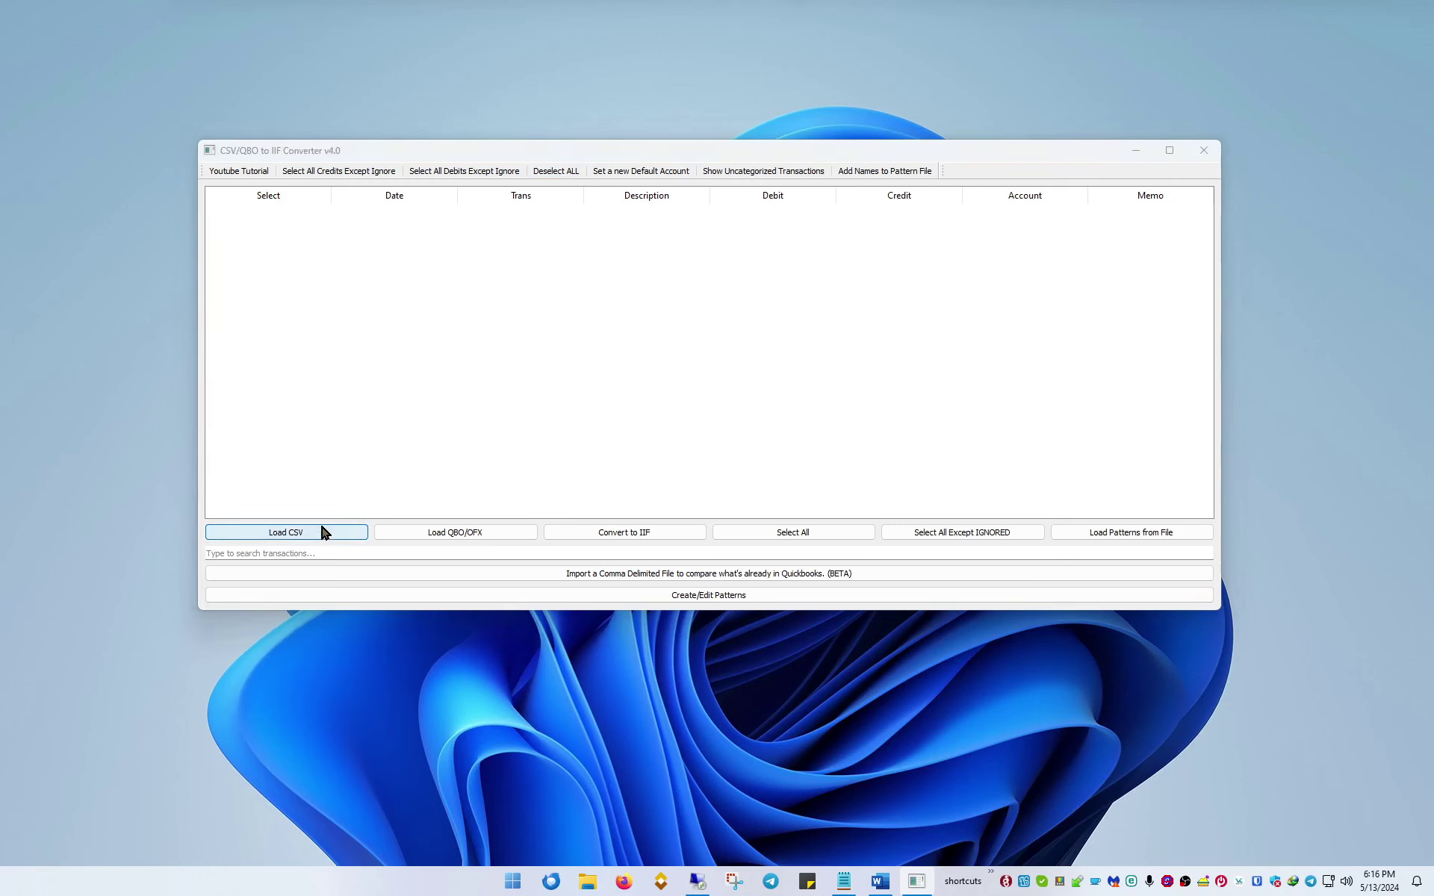
click(293, 342)
scroll(506, 403, down, 5)
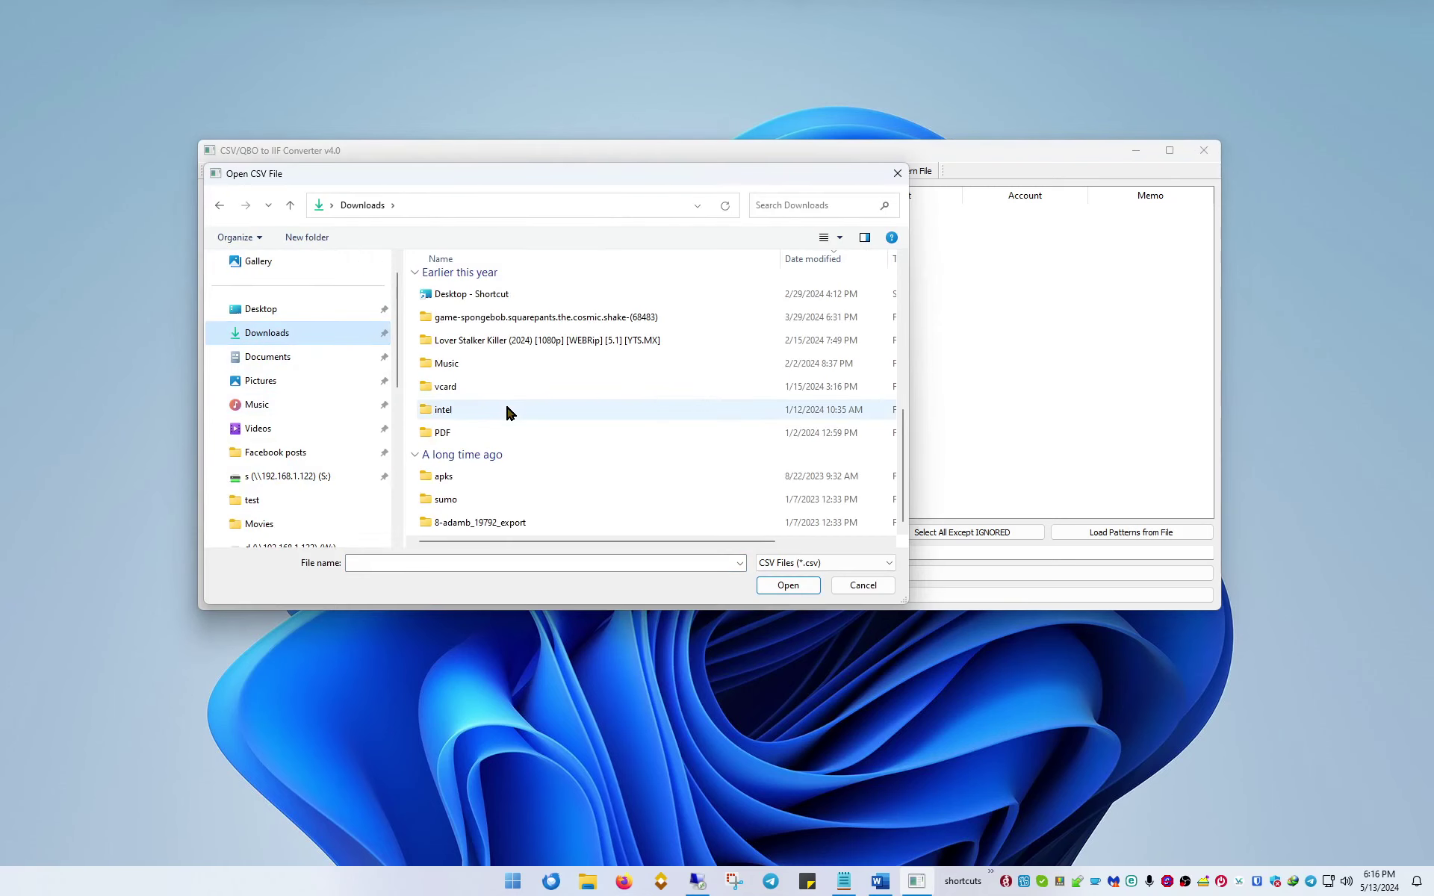
scroll(508, 361, up, 3)
scroll(509, 360, up, 2)
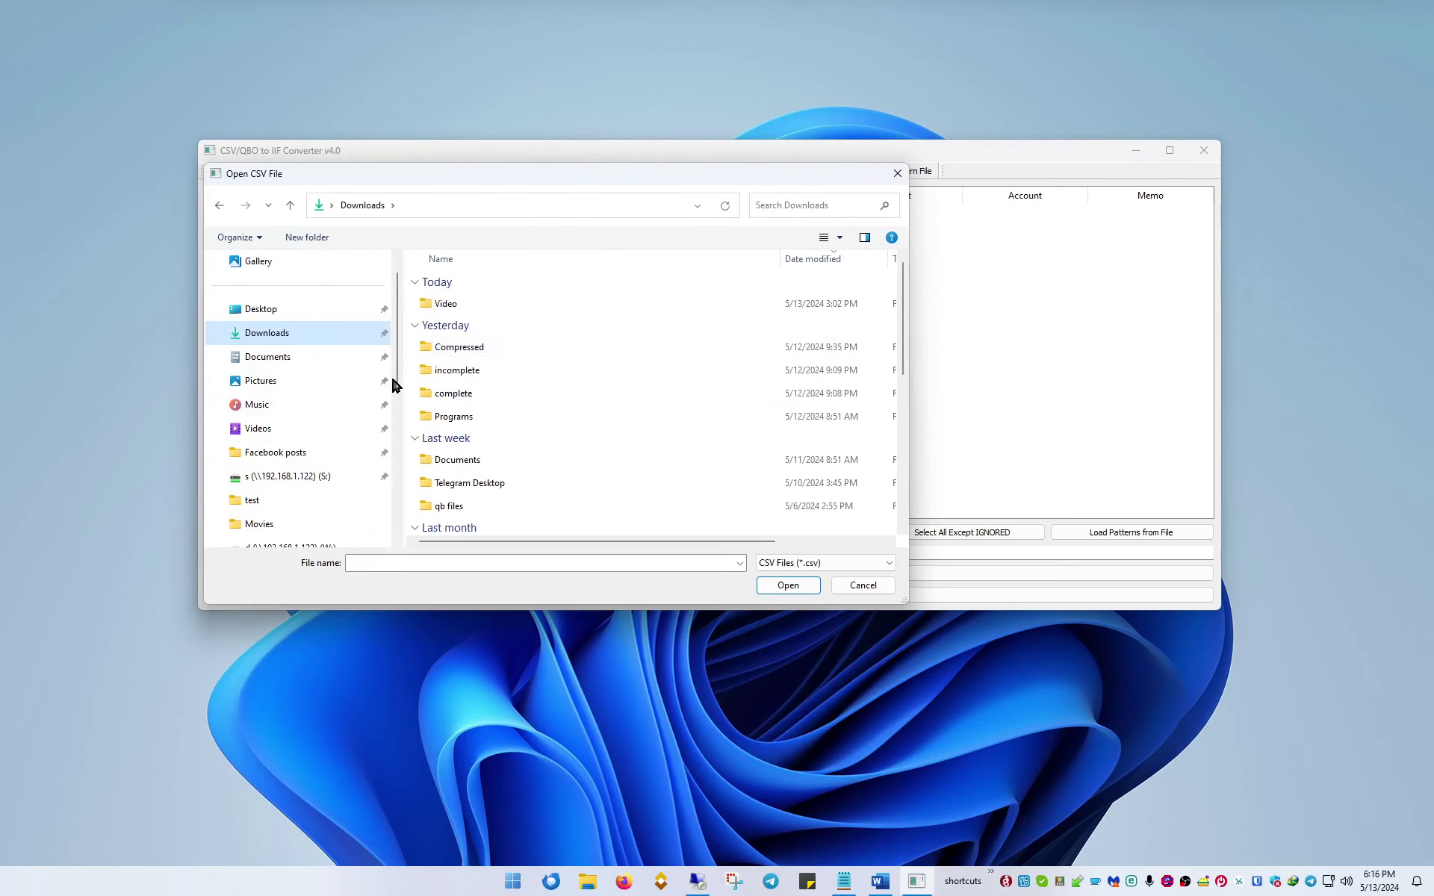
click(307, 358)
scroll(630, 403, down, 5)
scroll(630, 403, down, 5)
double_click(451, 542)
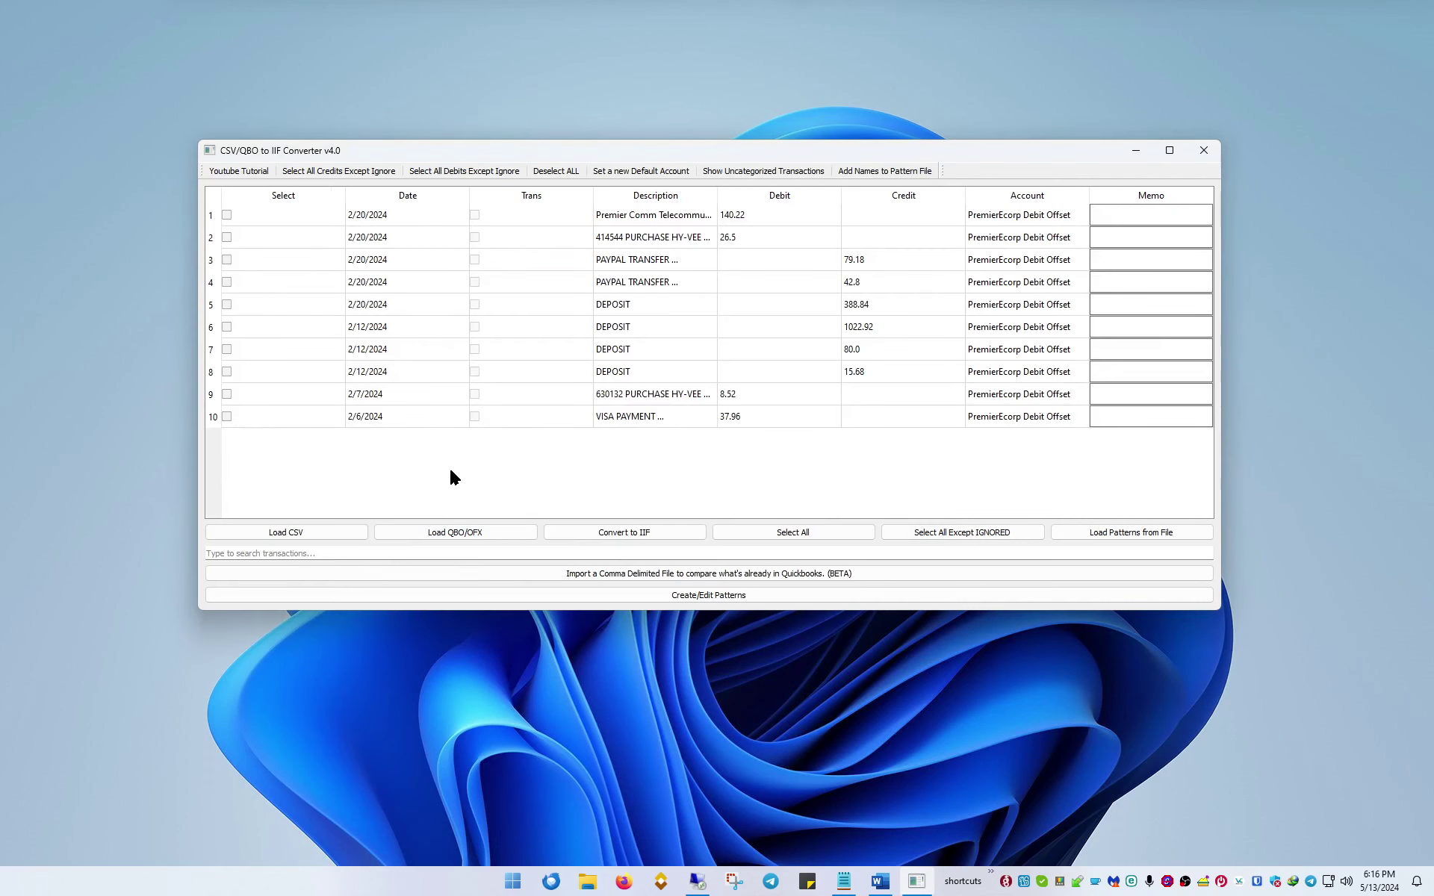
Select all transactions for IIF conversion and add a QuickBooks account named Personal Checking with type Bank.
click(775, 543)
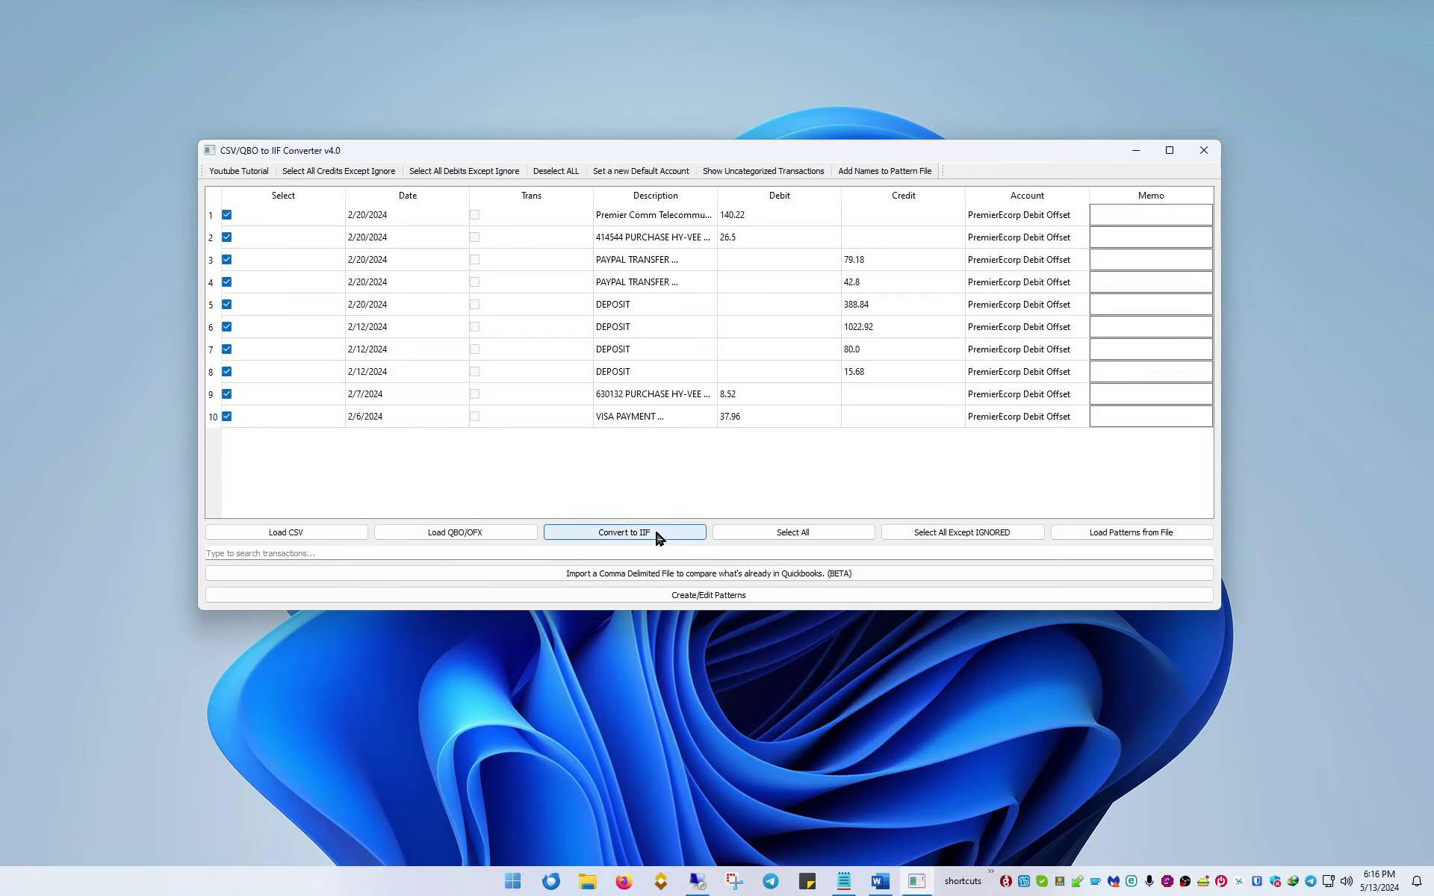
click(657, 537)
drag(721, 333, 660, 171)
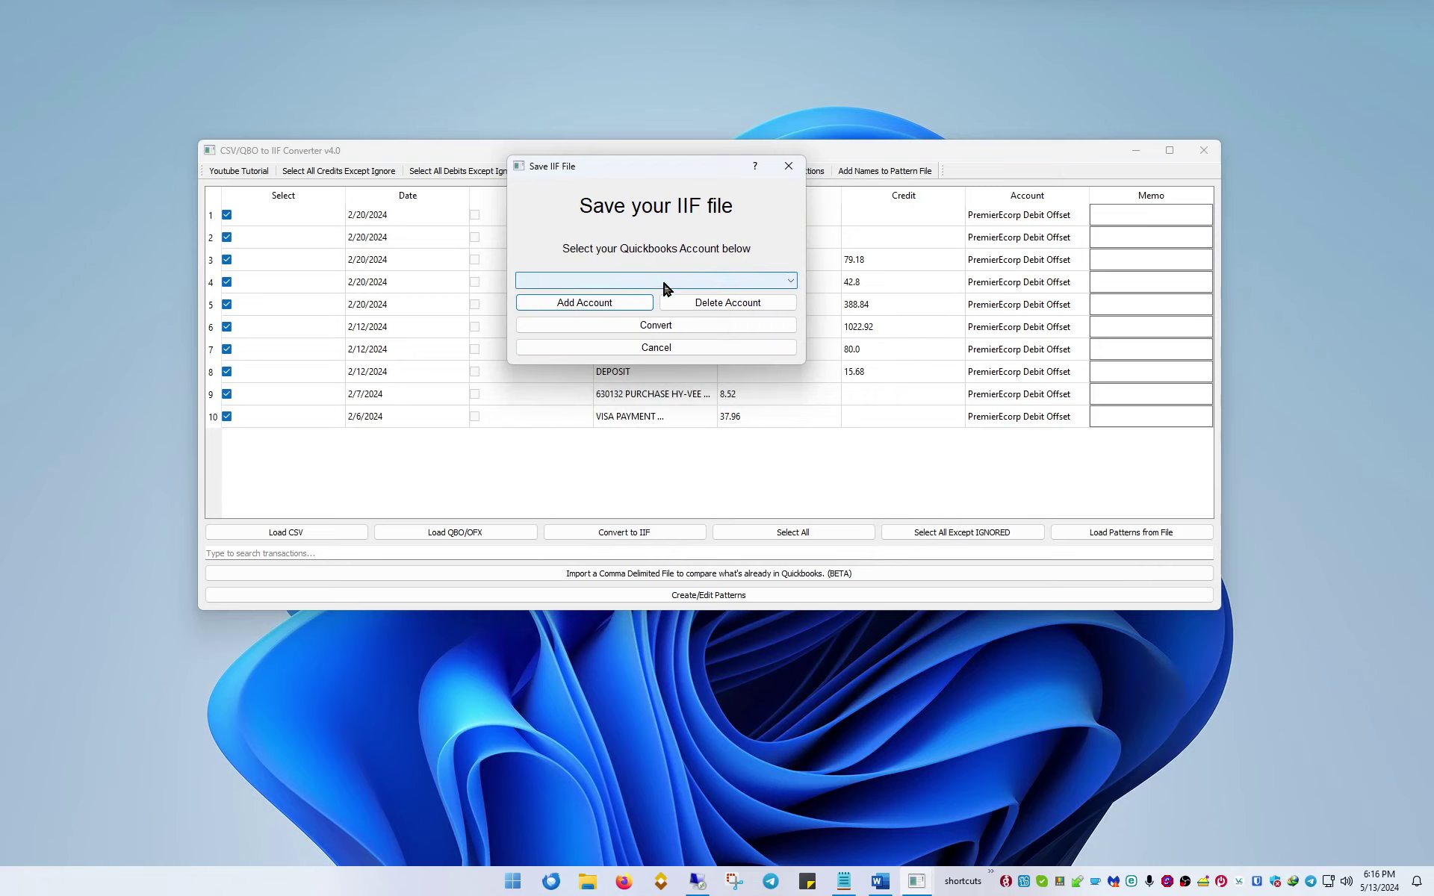
click(626, 306)
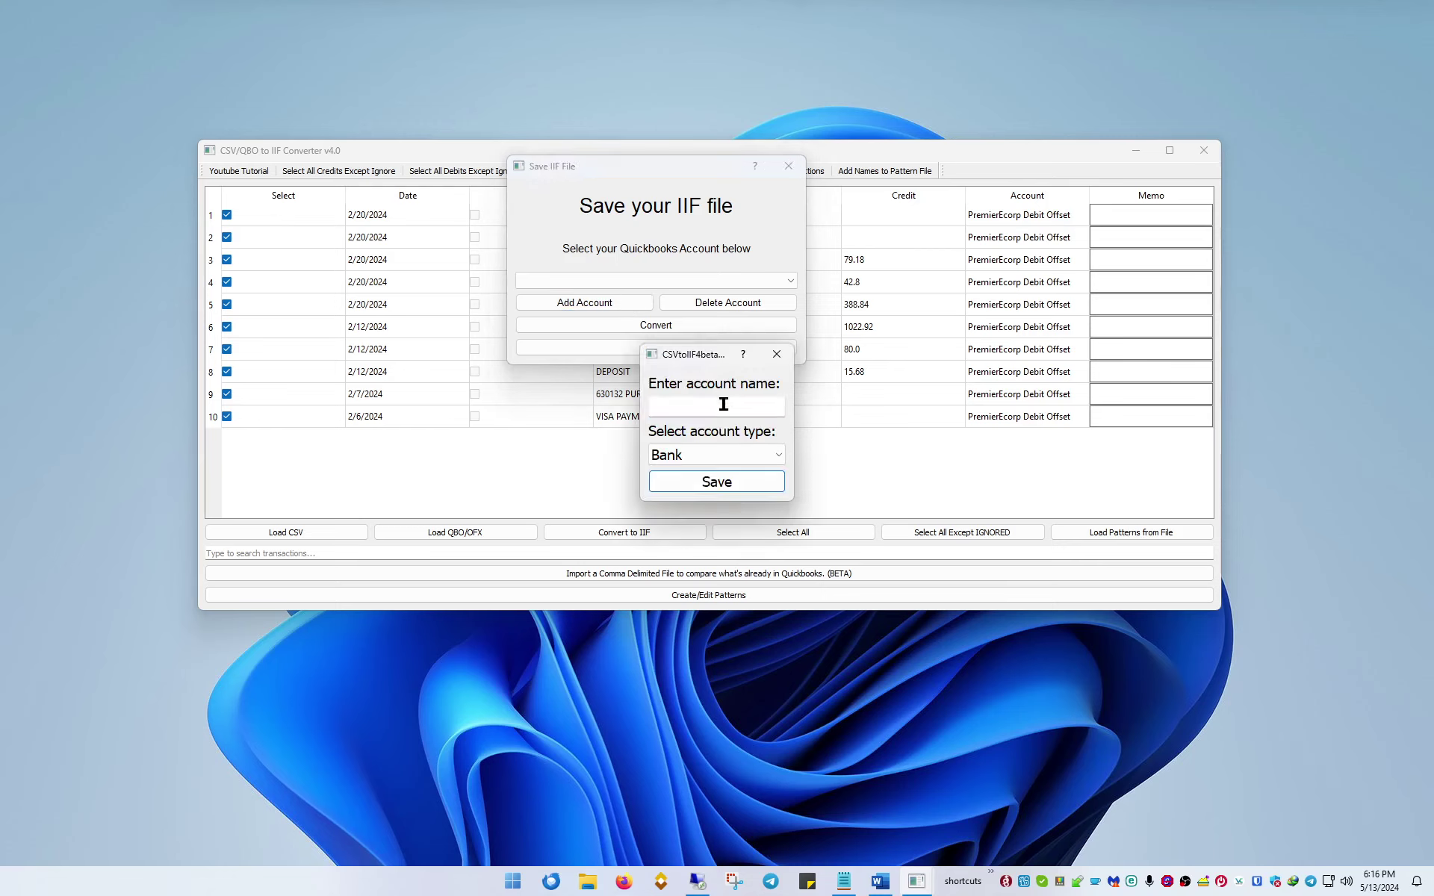
text(Personal Checking)
click(657, 454)
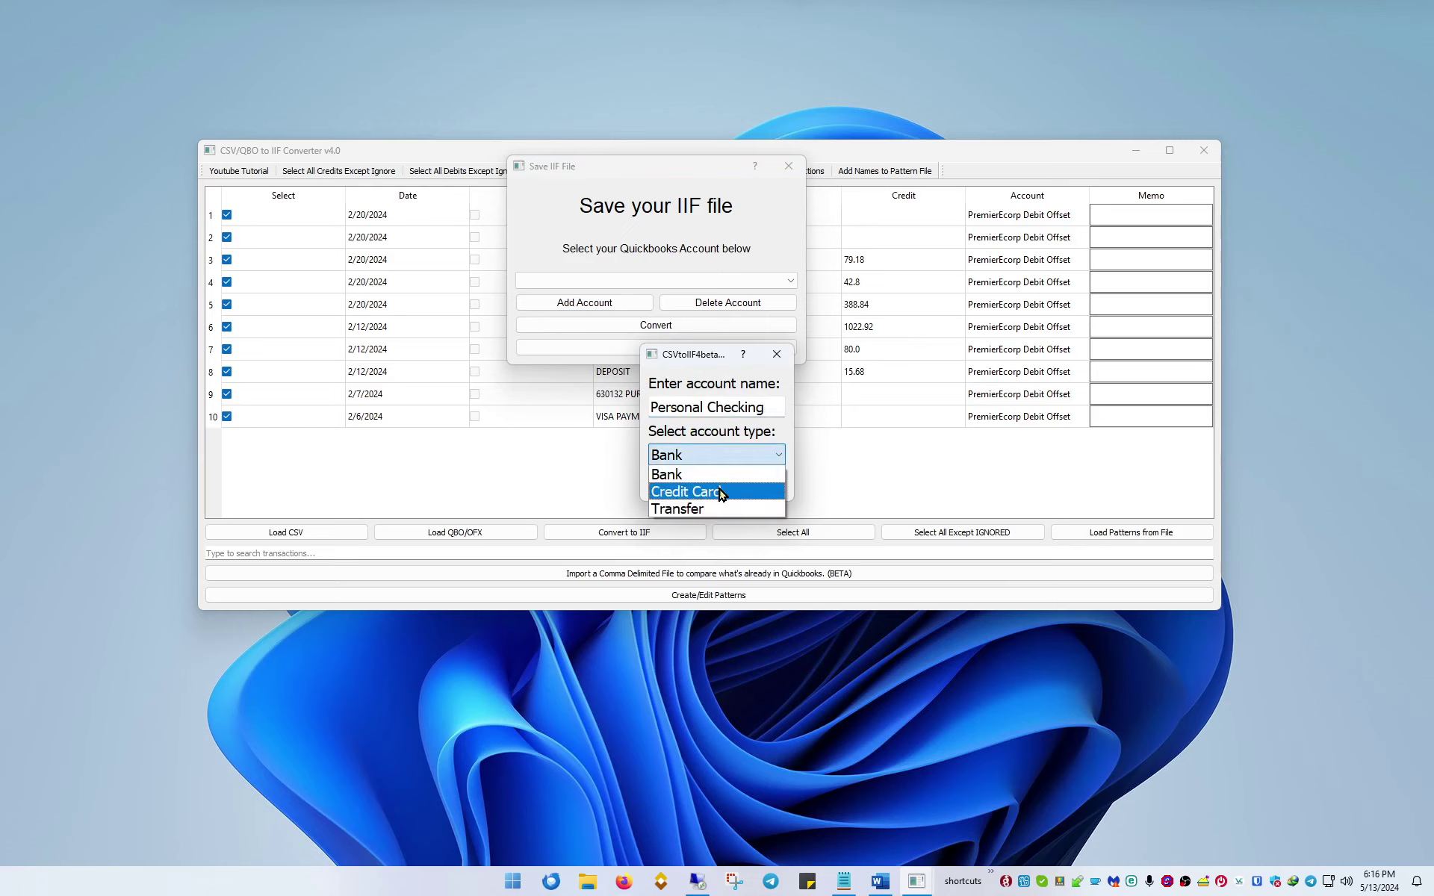
click(674, 476)
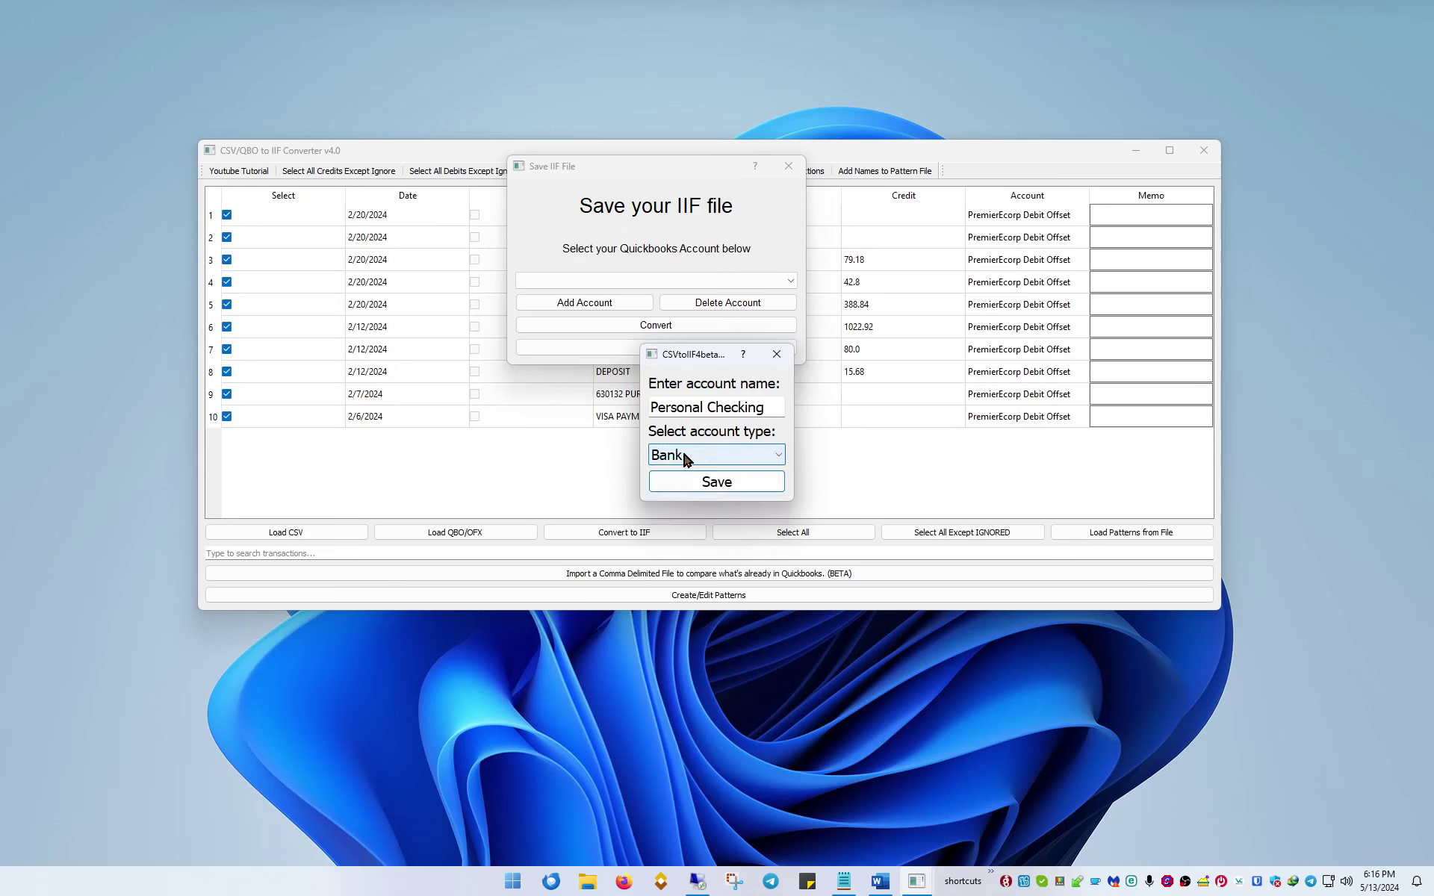
click(691, 484)
Convert the selected transactions with the Personal Checking account, save the IIF file as convertdemo in Documents, and close the conversion dialogs.
click(605, 282)
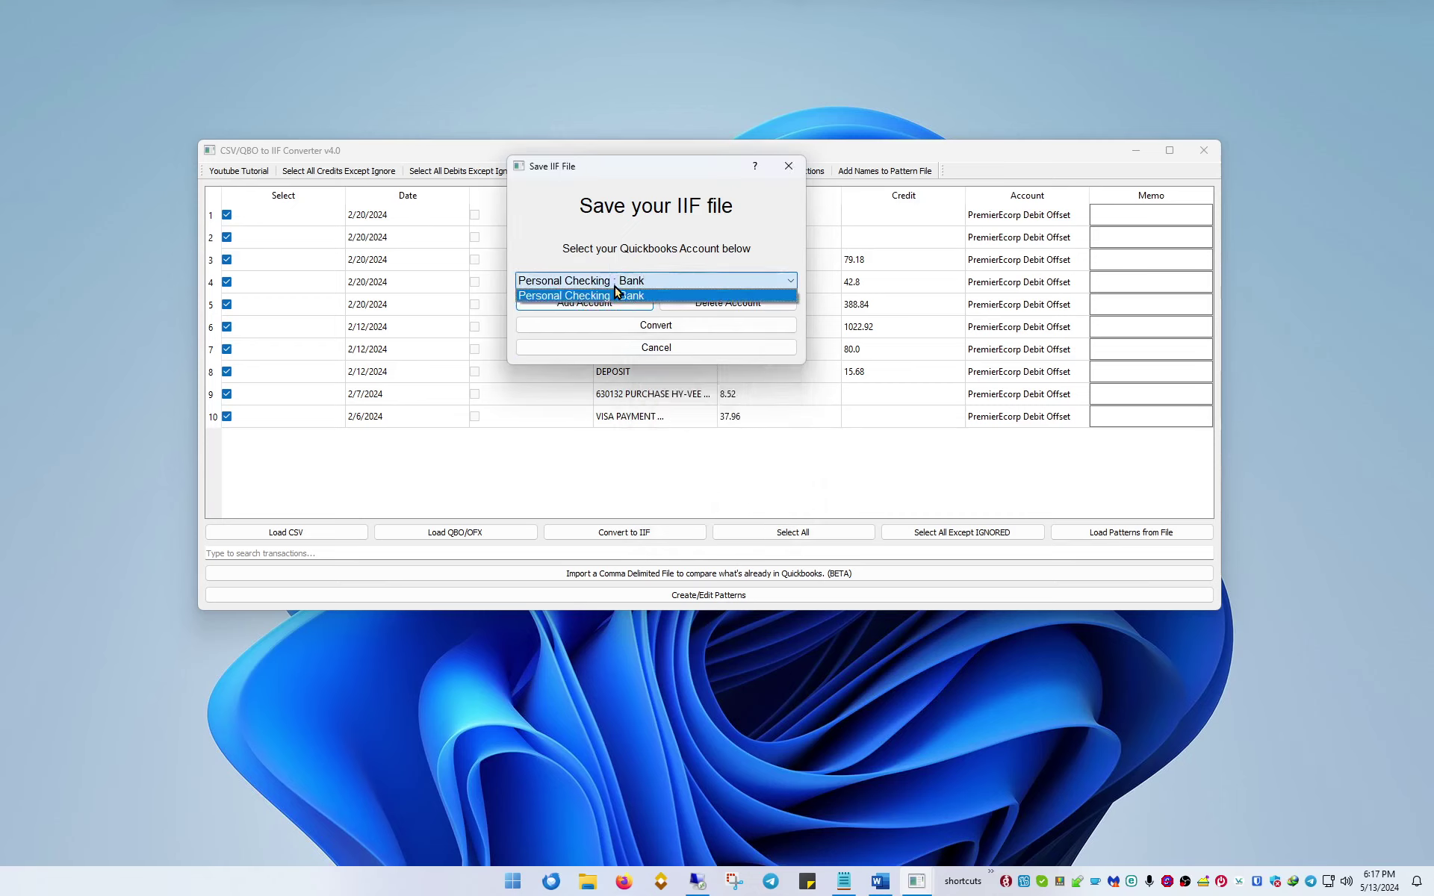
click(599, 253)
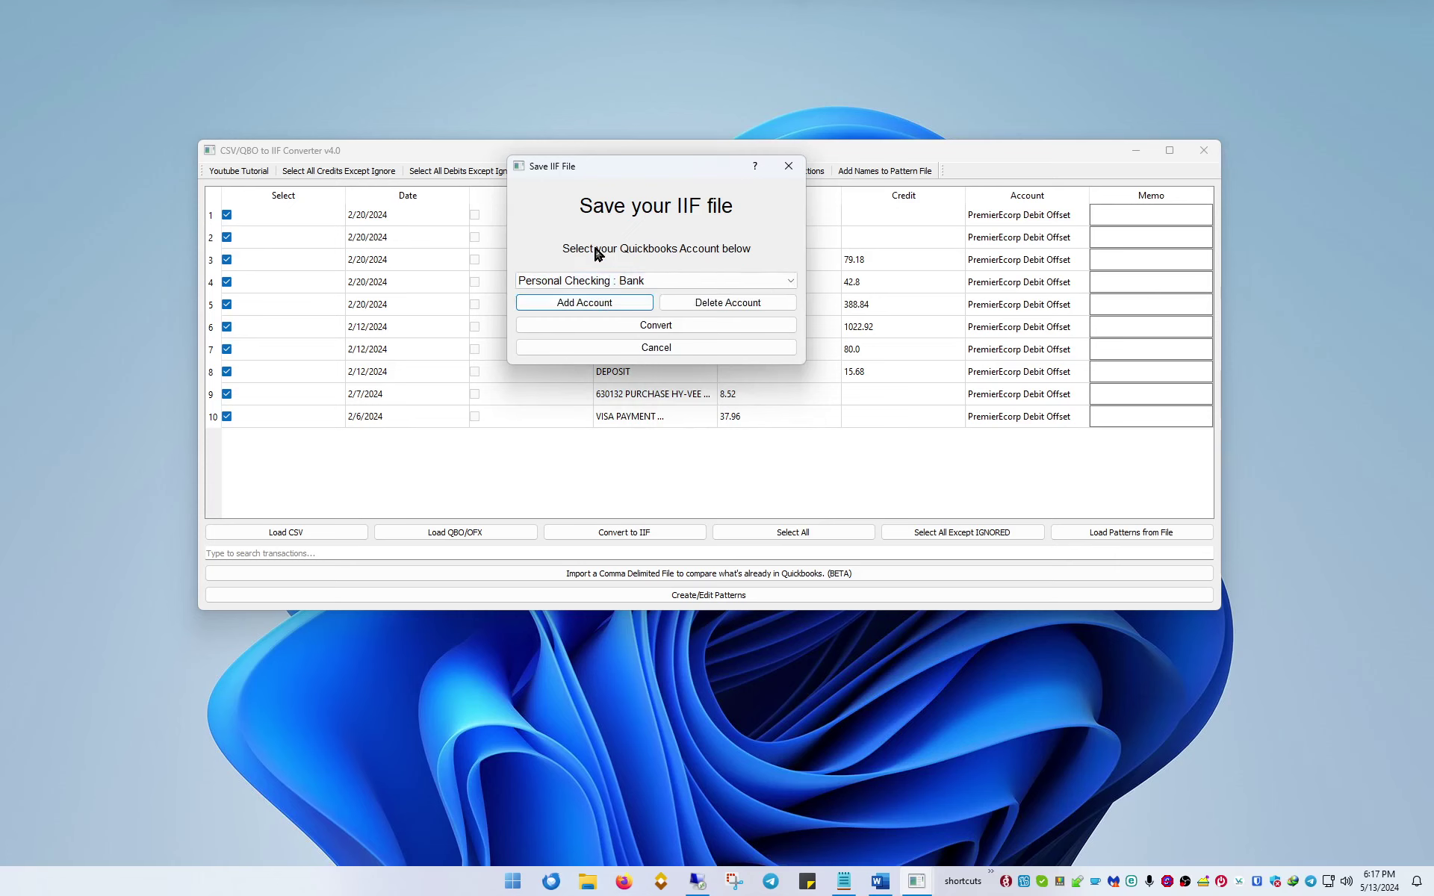
click(627, 327)
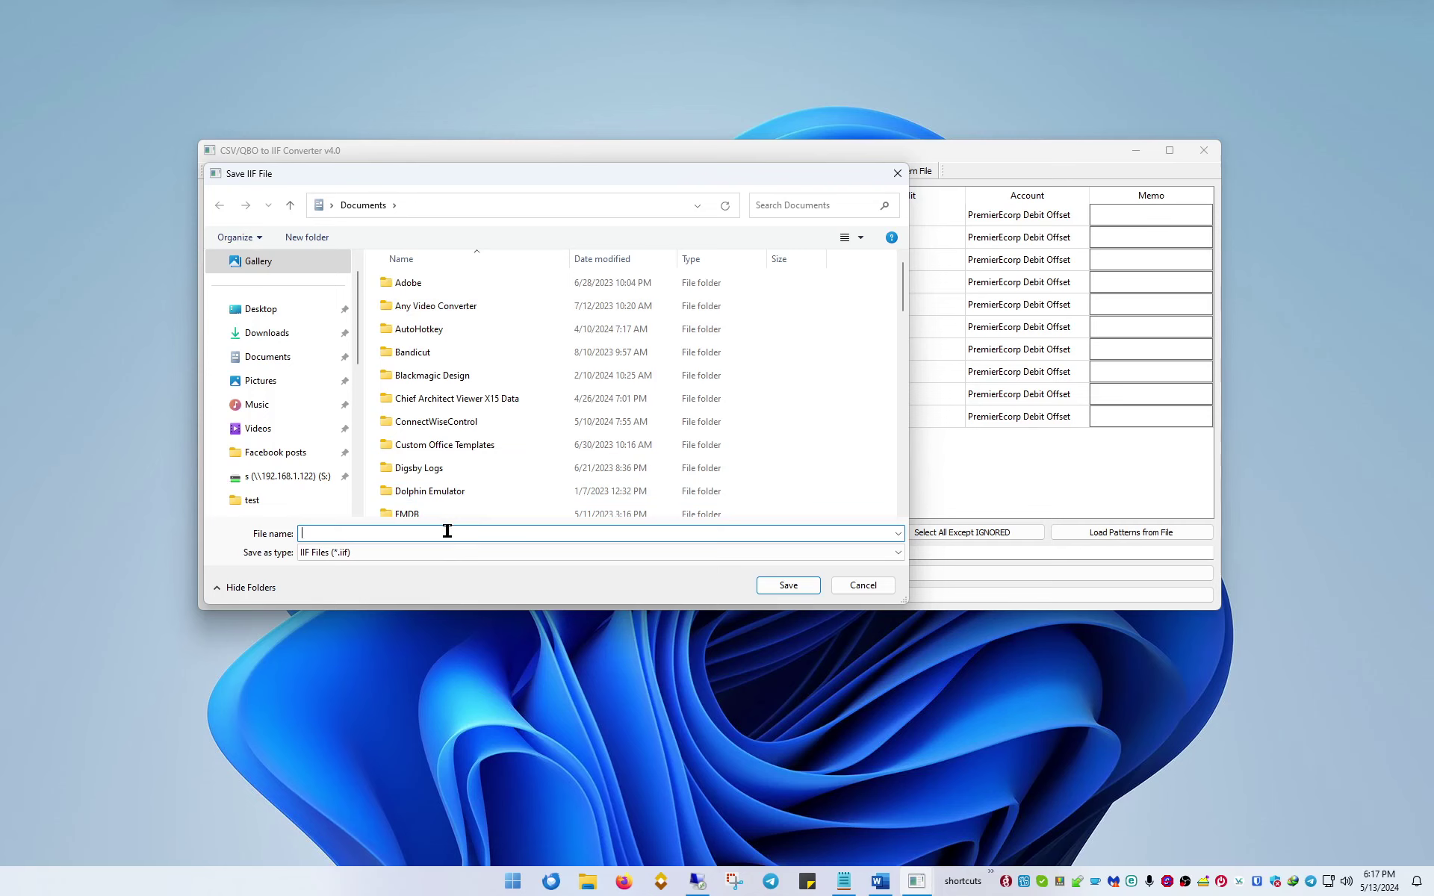
text(convertdemo)
click(783, 586)
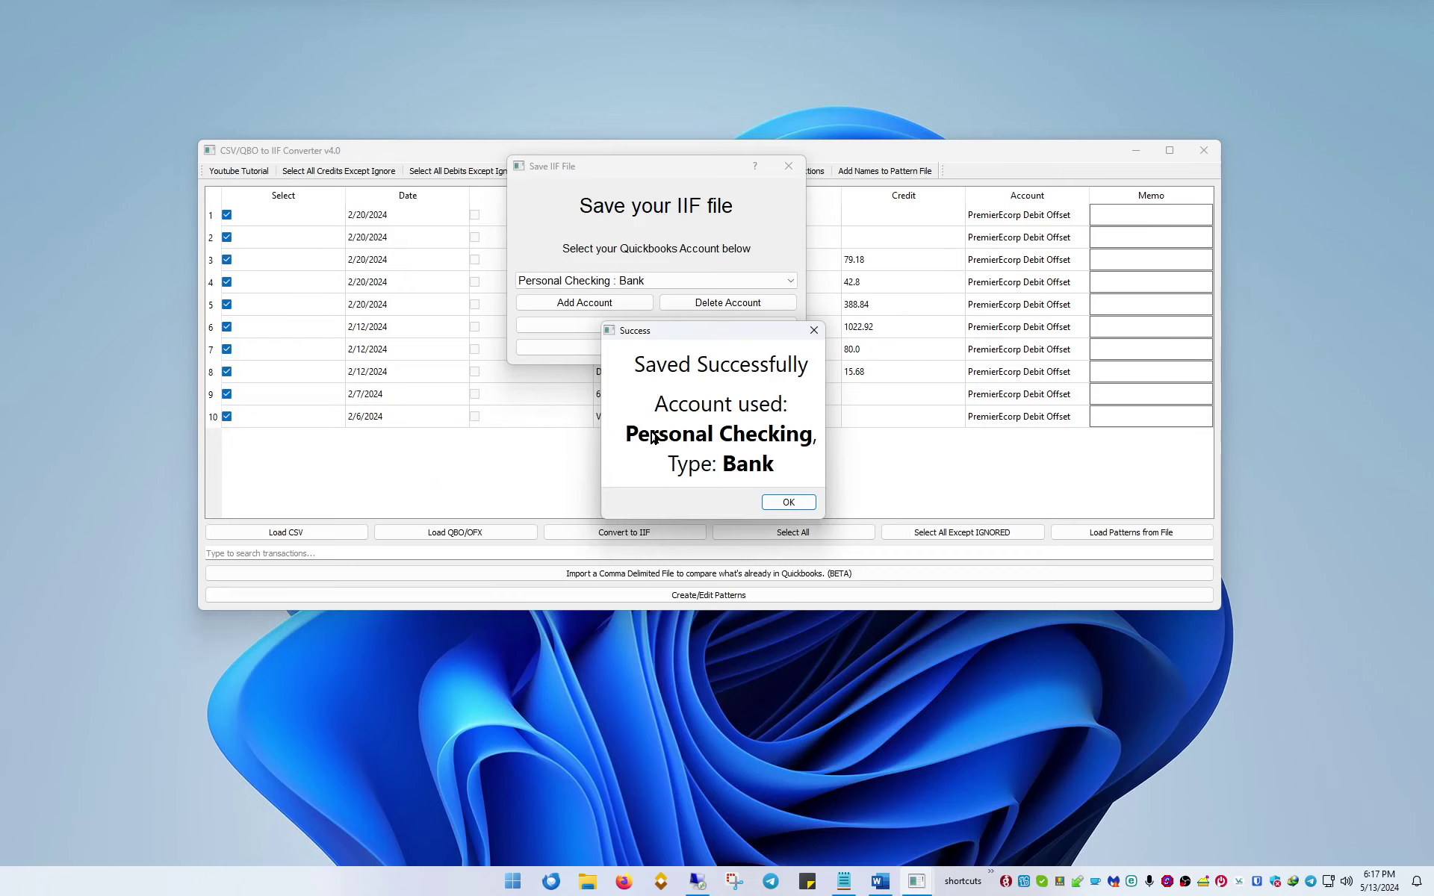
drag(709, 334, 608, 225)
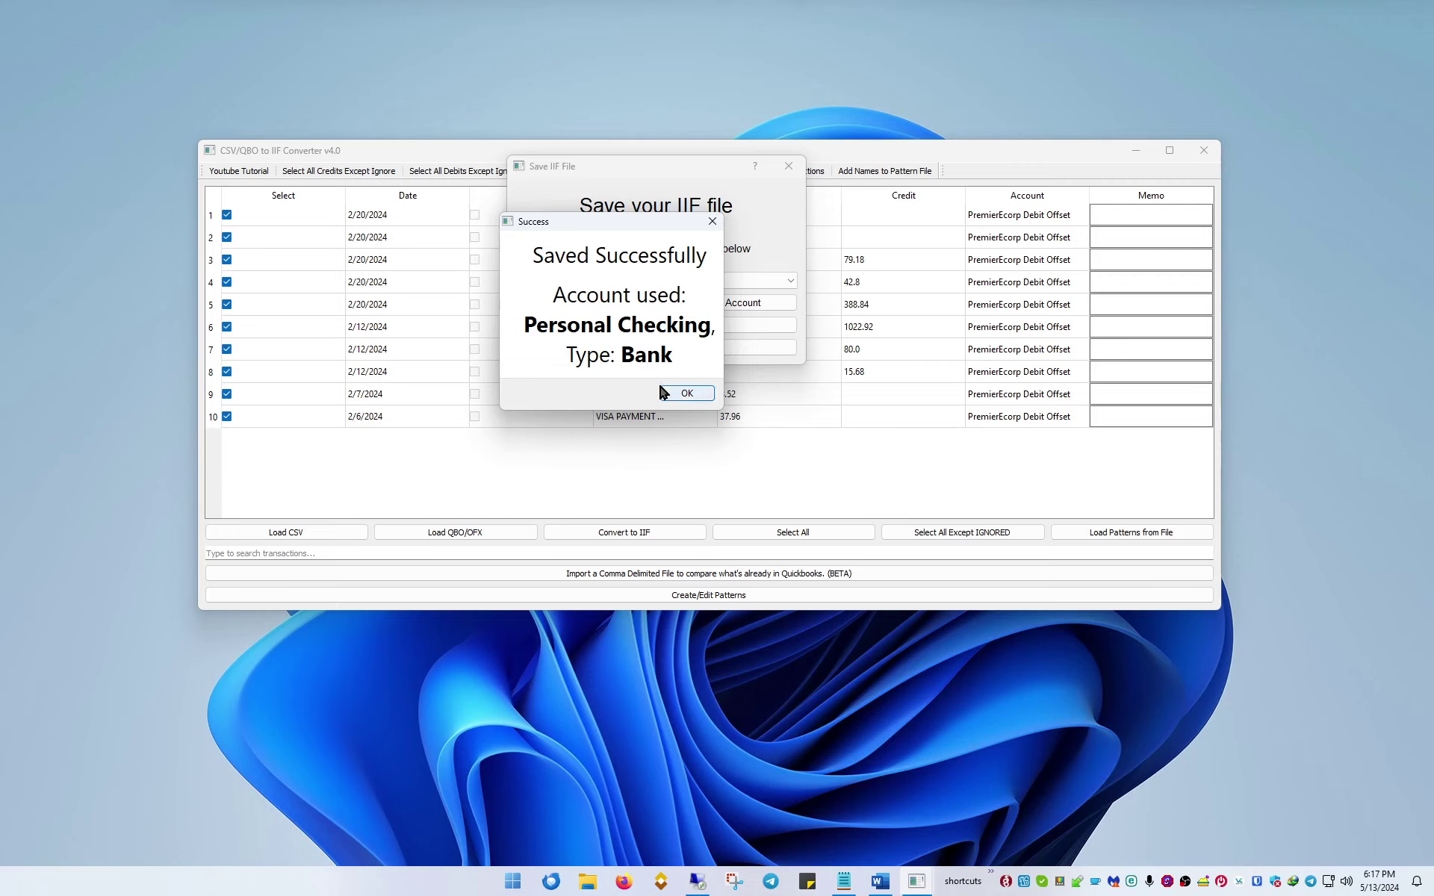
drag(603, 220, 628, 167)
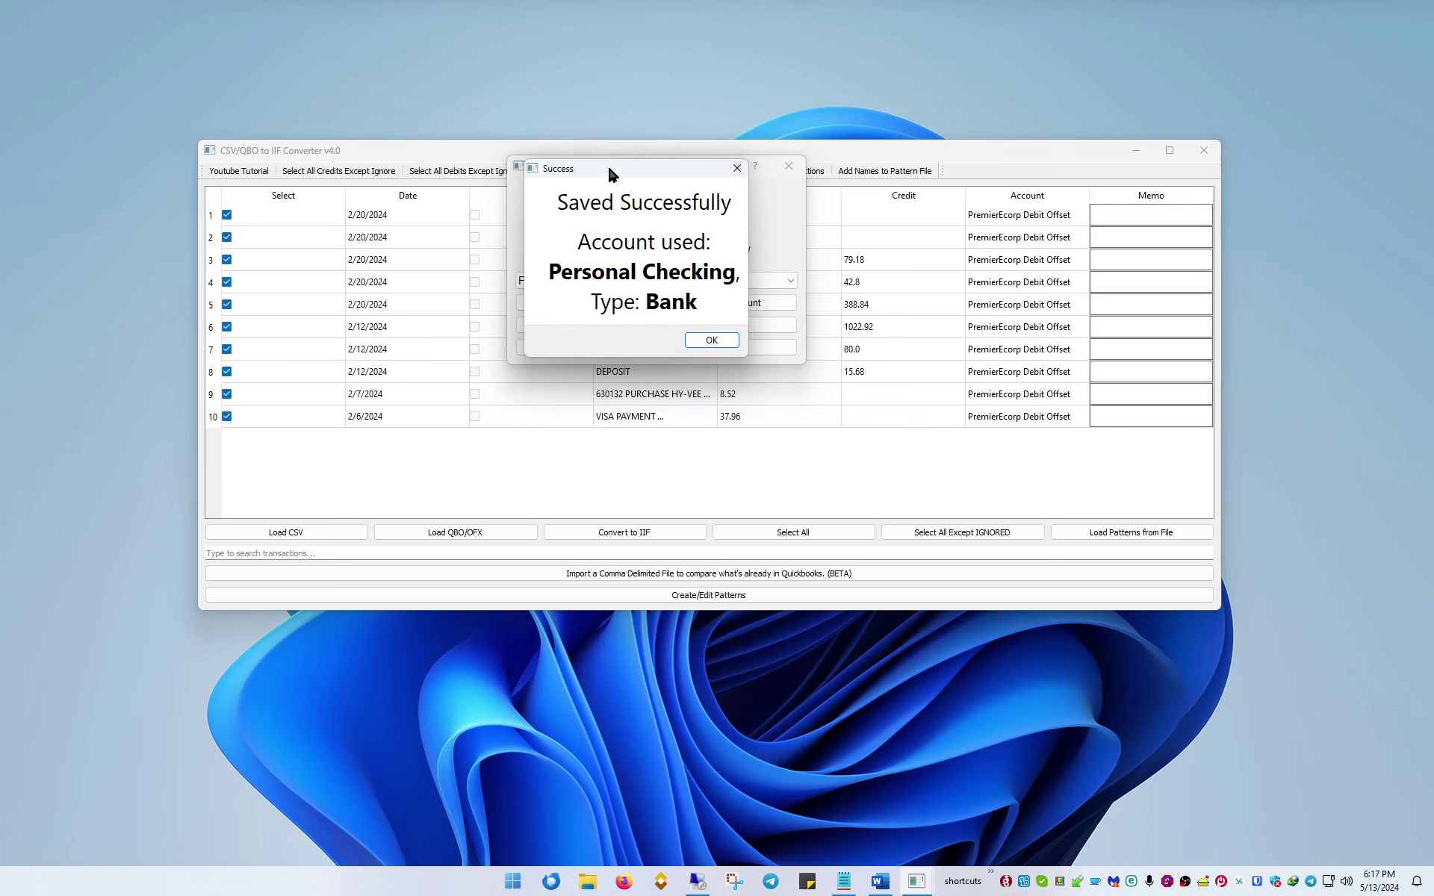
click(706, 340)
click(788, 166)
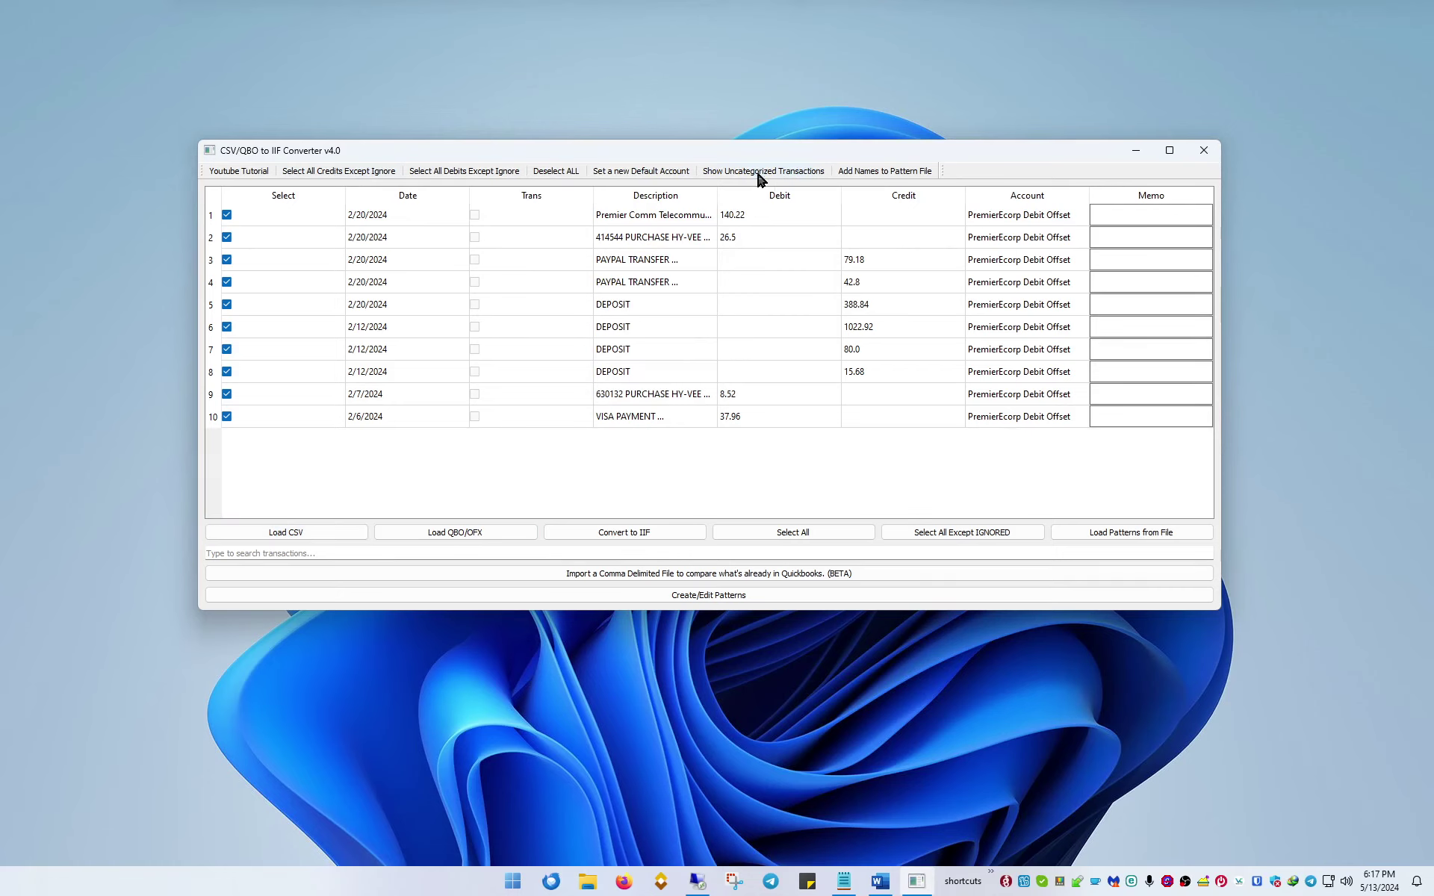
Start a new CSV session and load Demo.csv from the Documents folder again.
click(309, 535)
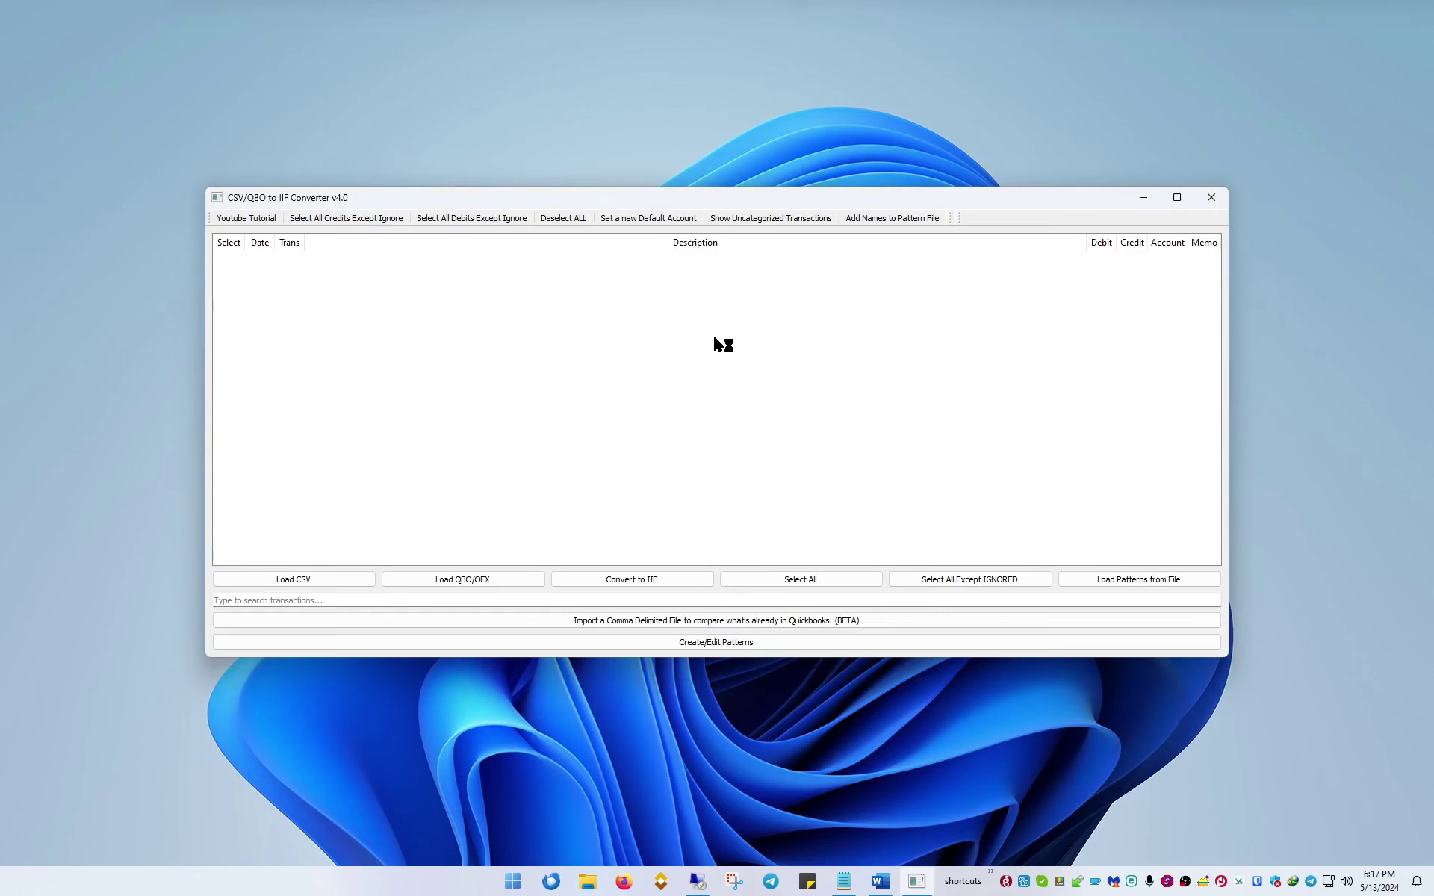
click(336, 579)
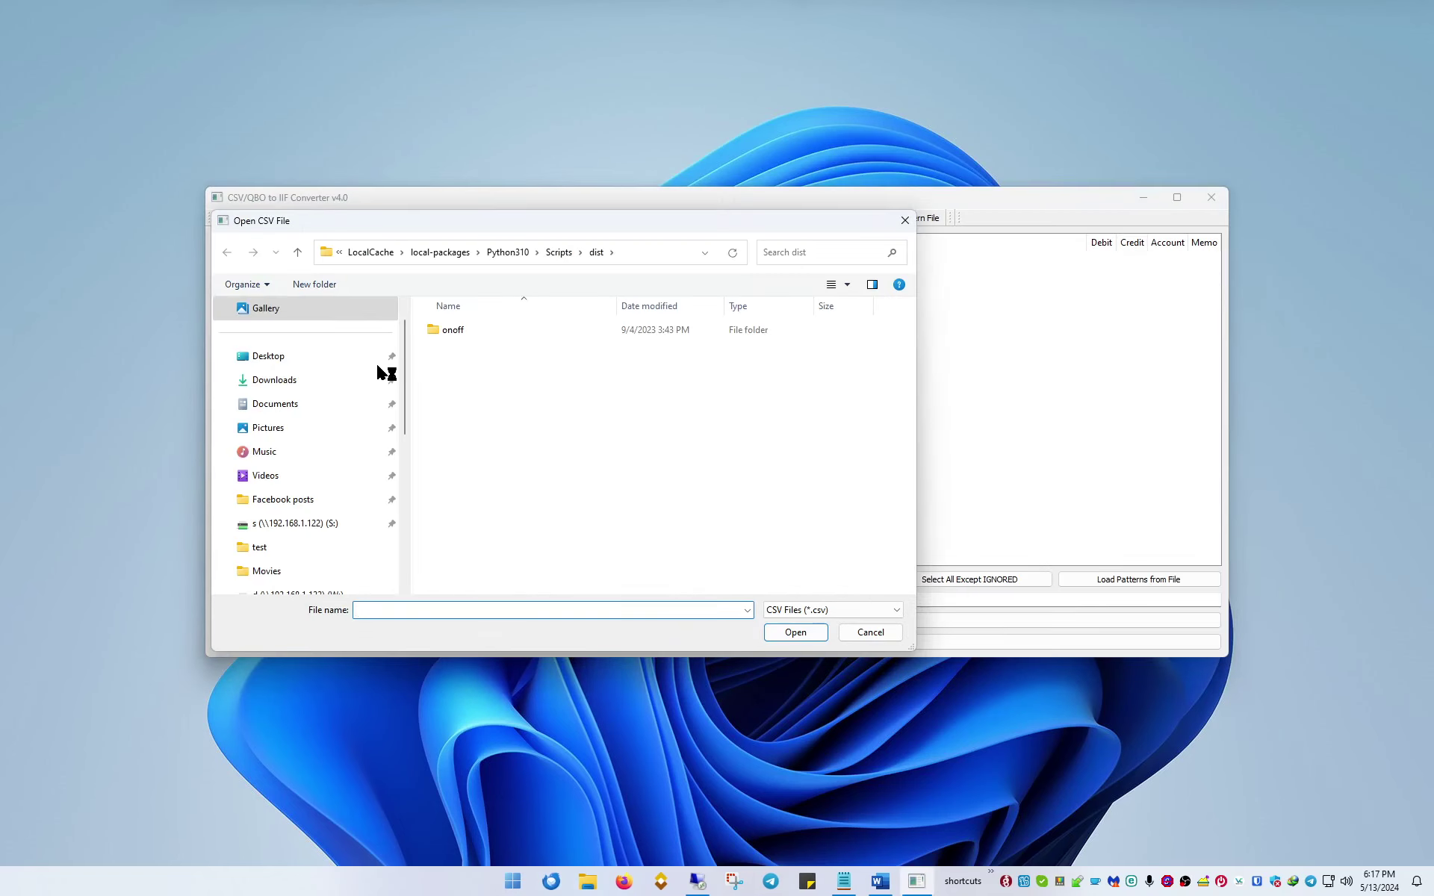
click(336, 403)
scroll(463, 437, down, 10)
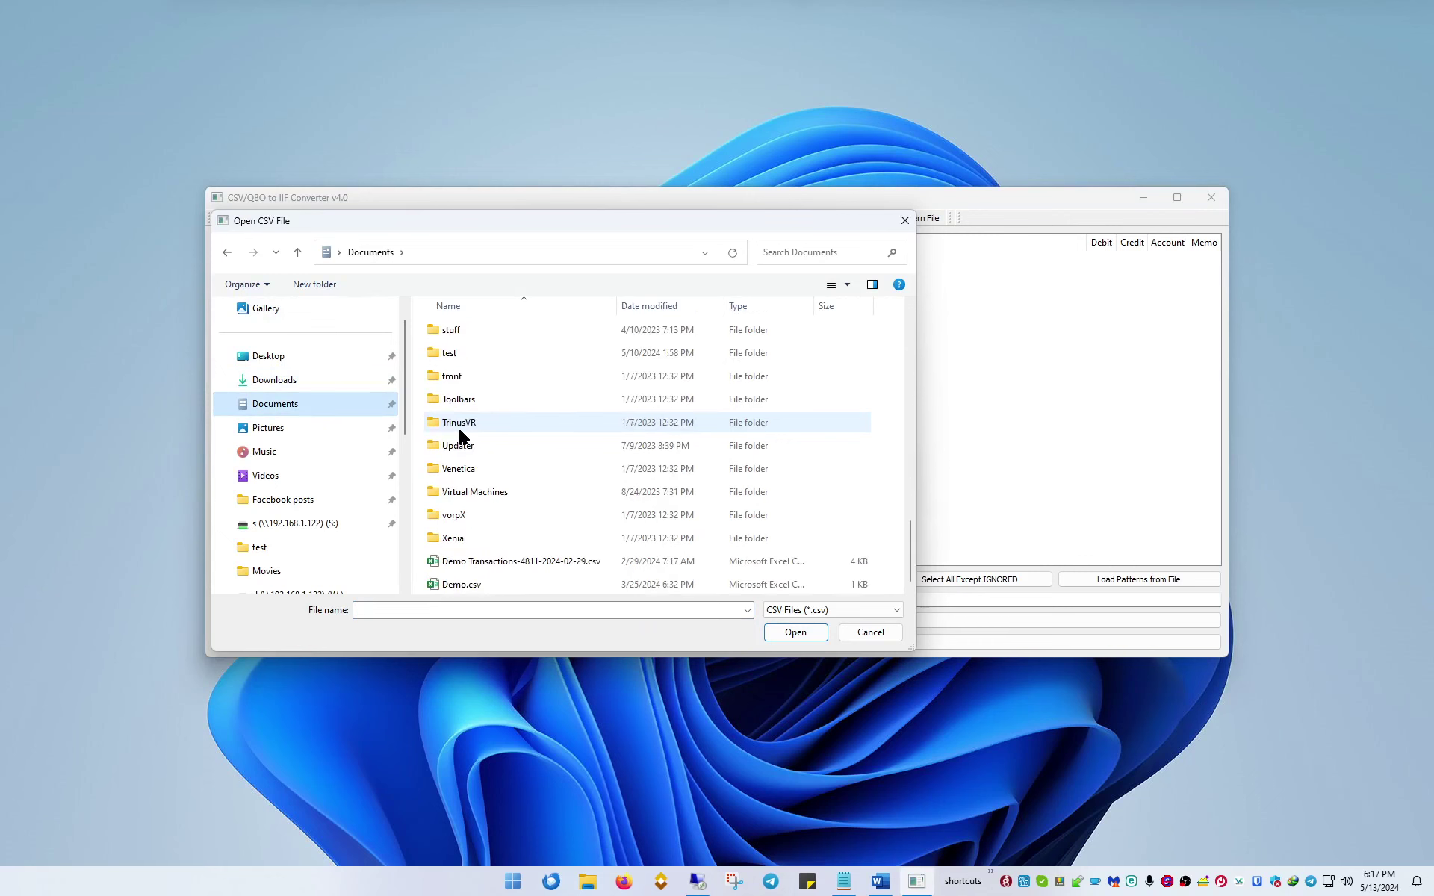
double_click(456, 587)
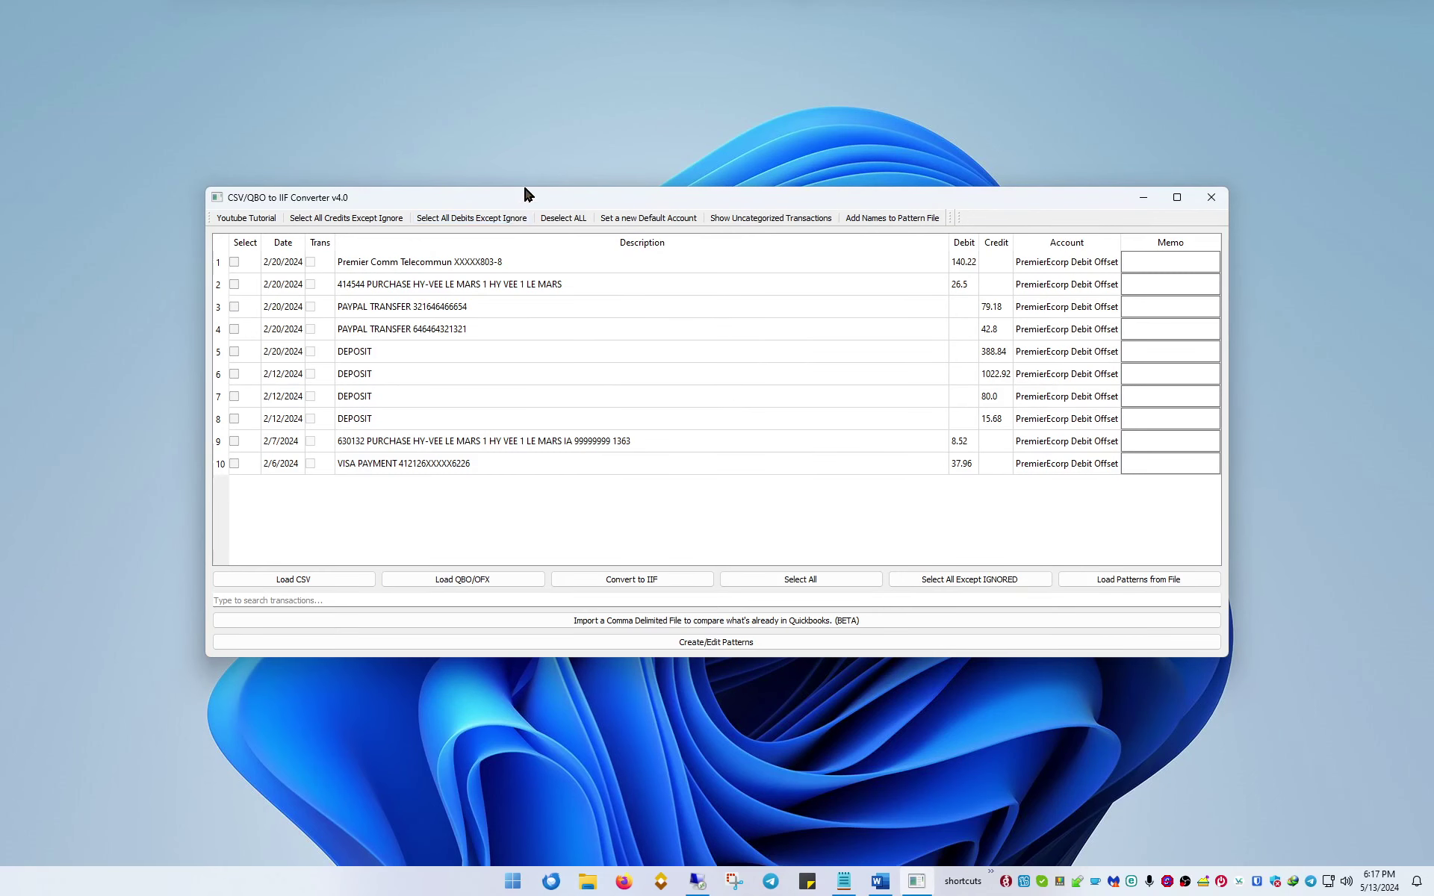
Create a new pattern file named testpattern1 in the Documents folder for the pattern editor.
drag(526, 199, 505, 160)
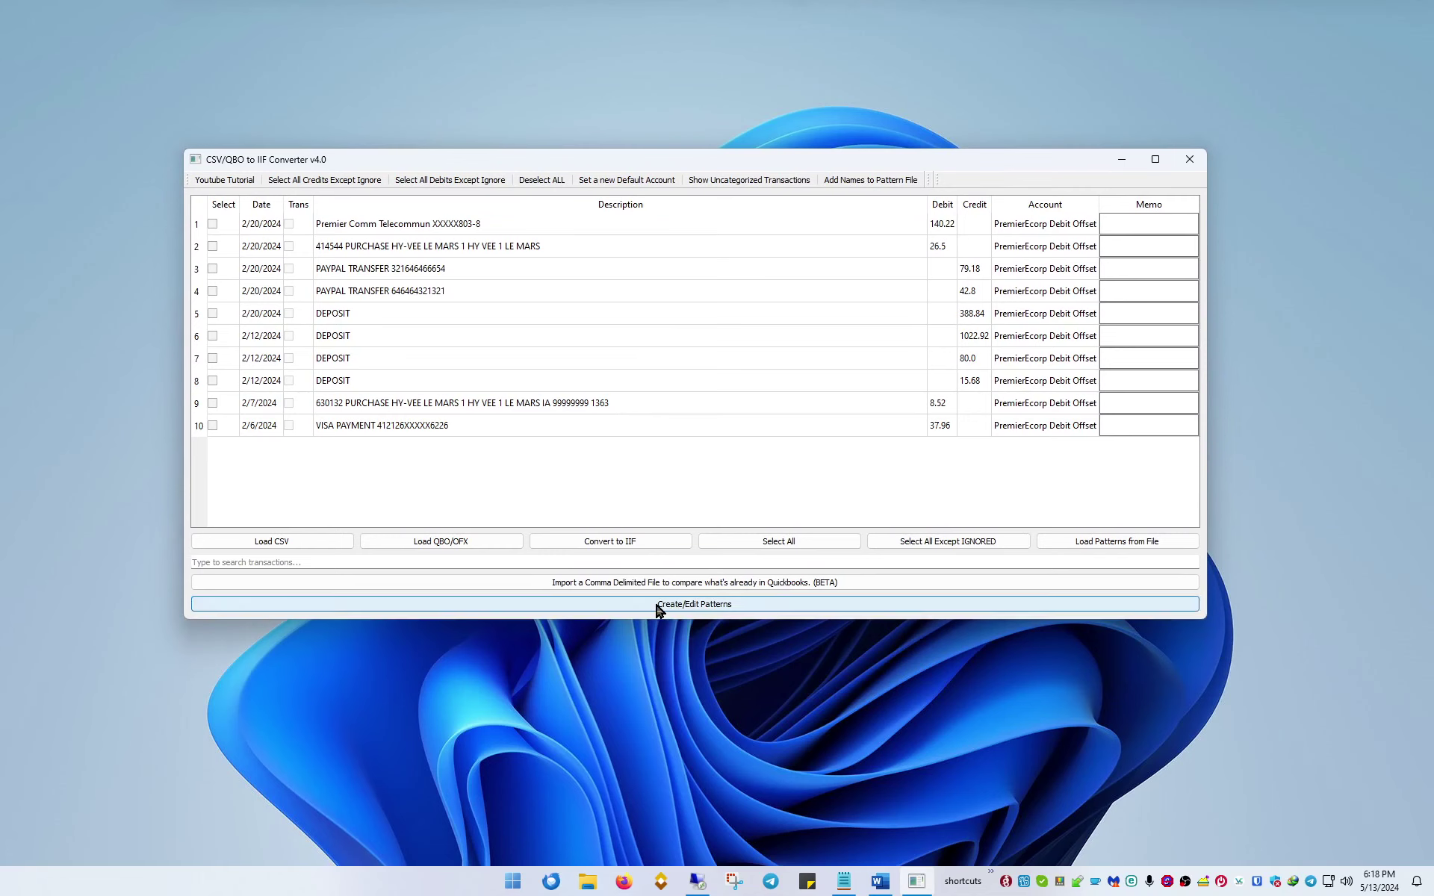
click(688, 606)
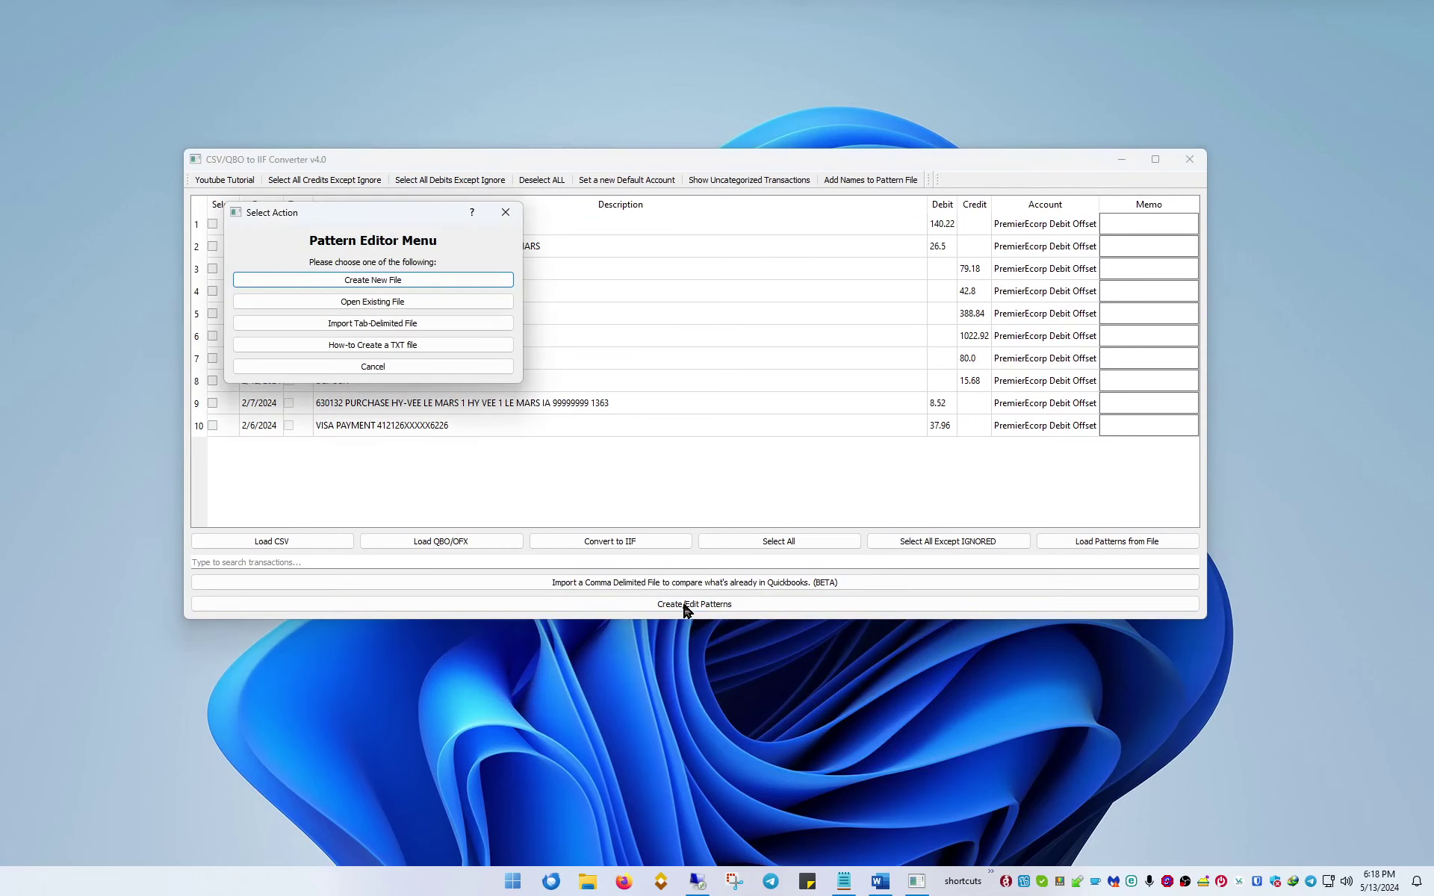
drag(431, 224, 701, 361)
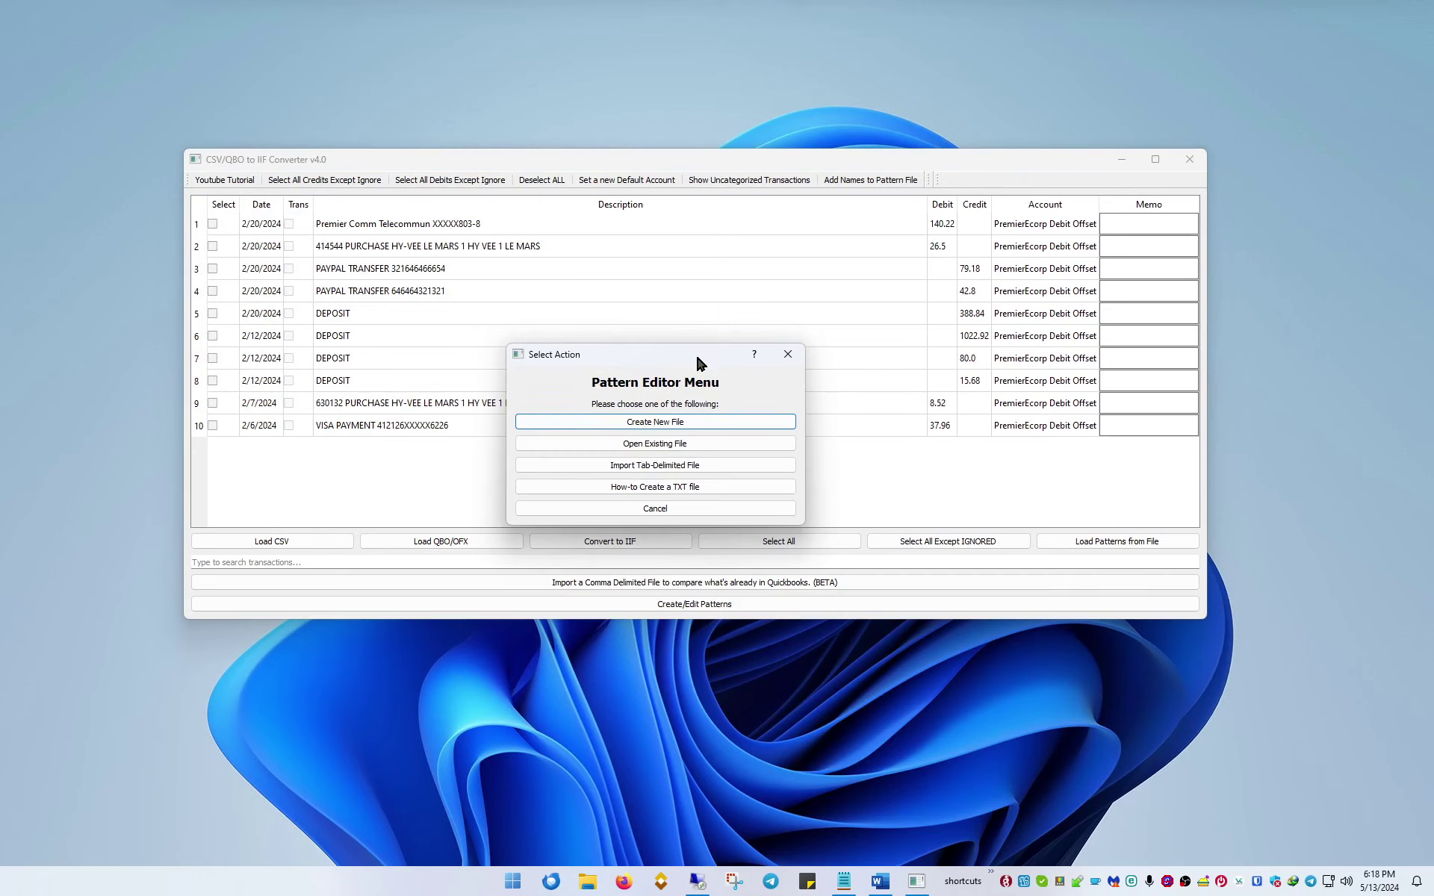
click(617, 424)
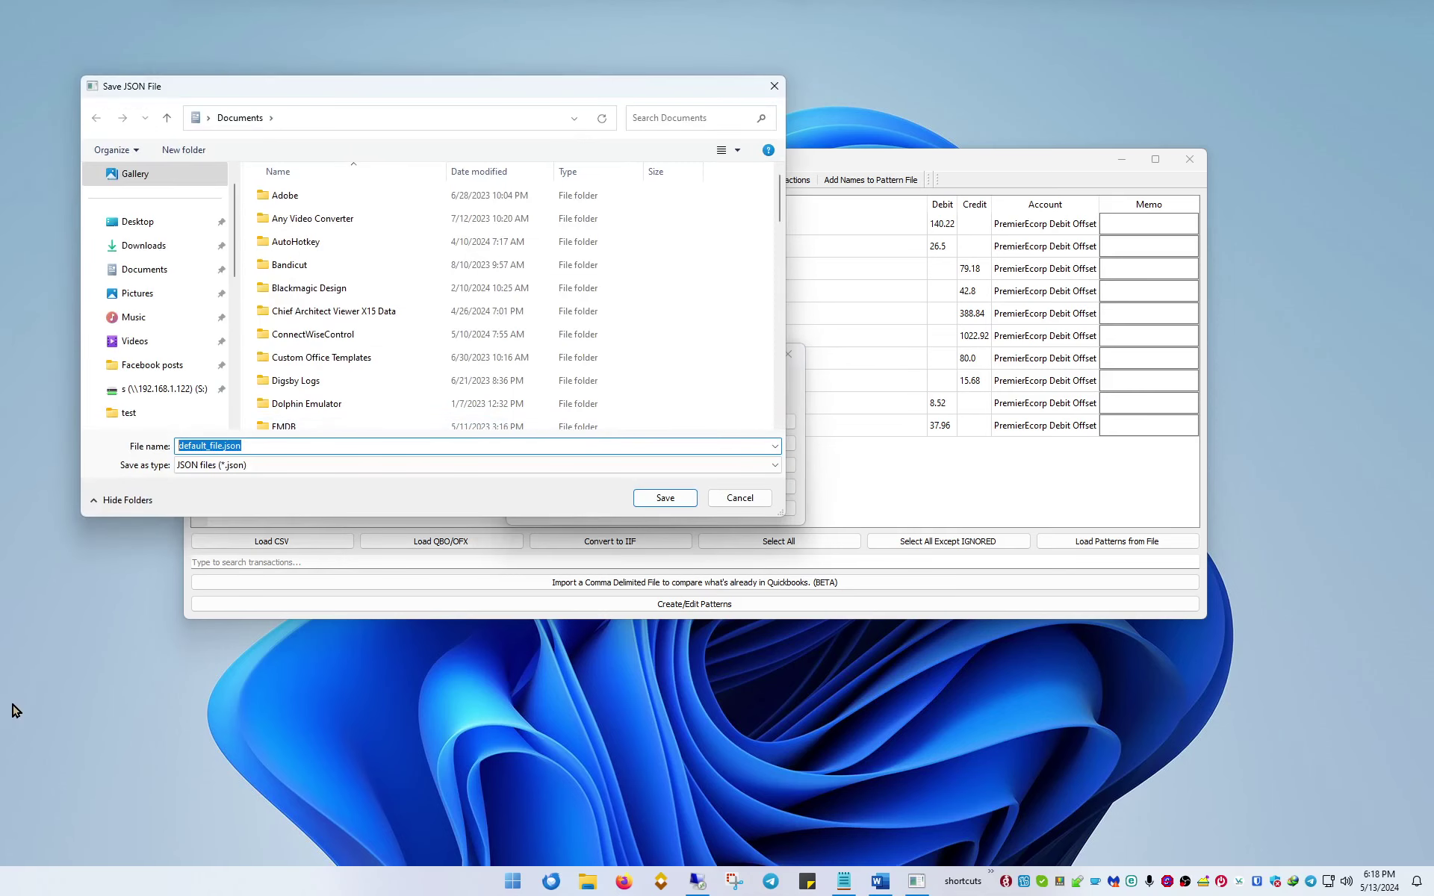
text(testpattern1)
click(664, 498)
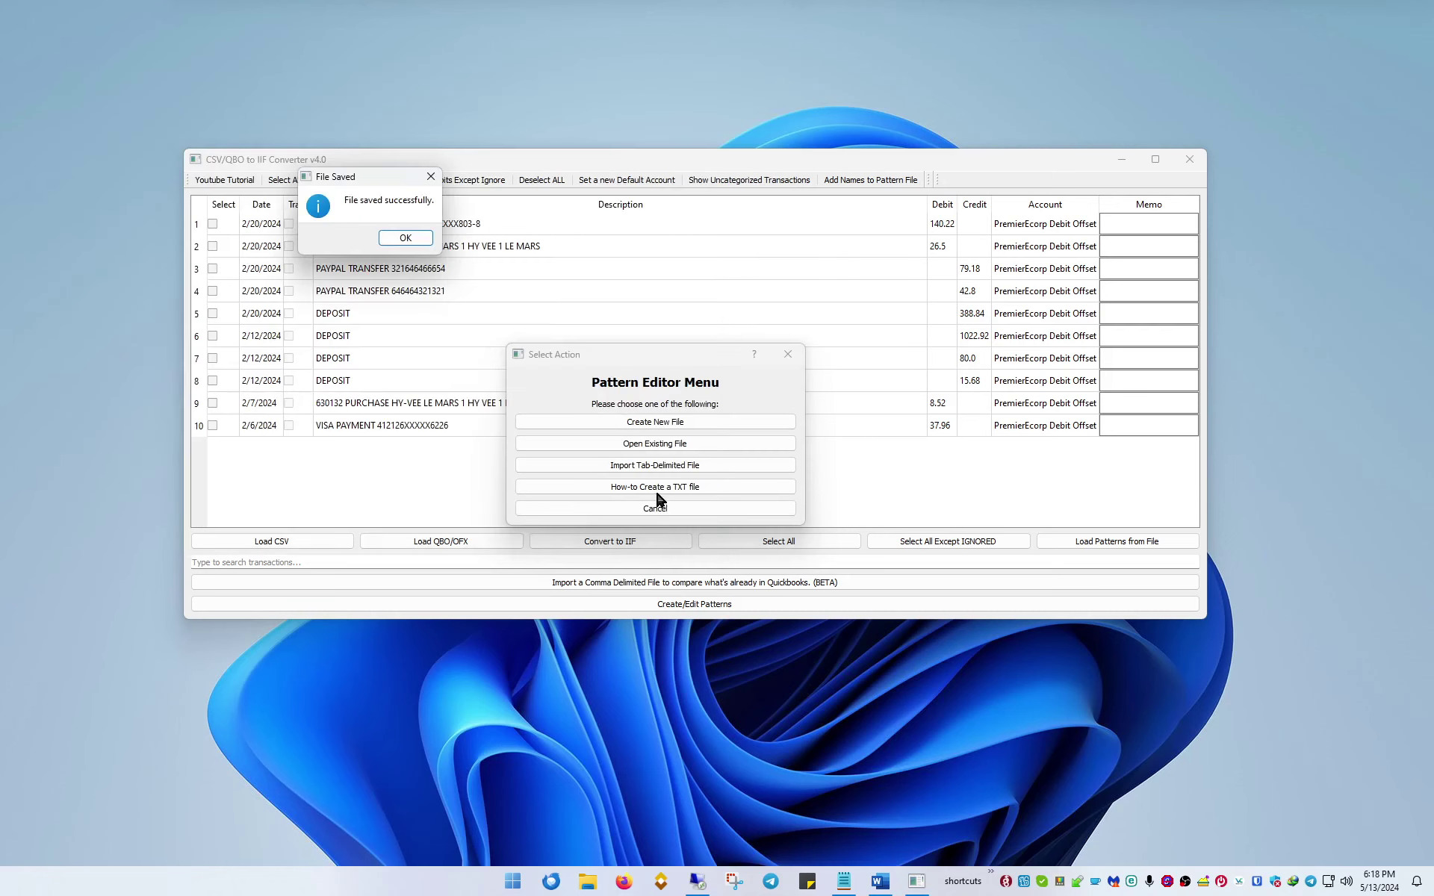
click(403, 239)
Fill in a pattern that matches HY-VEE and replaces the description with Hy-vee.
drag(426, 71, 968, 122)
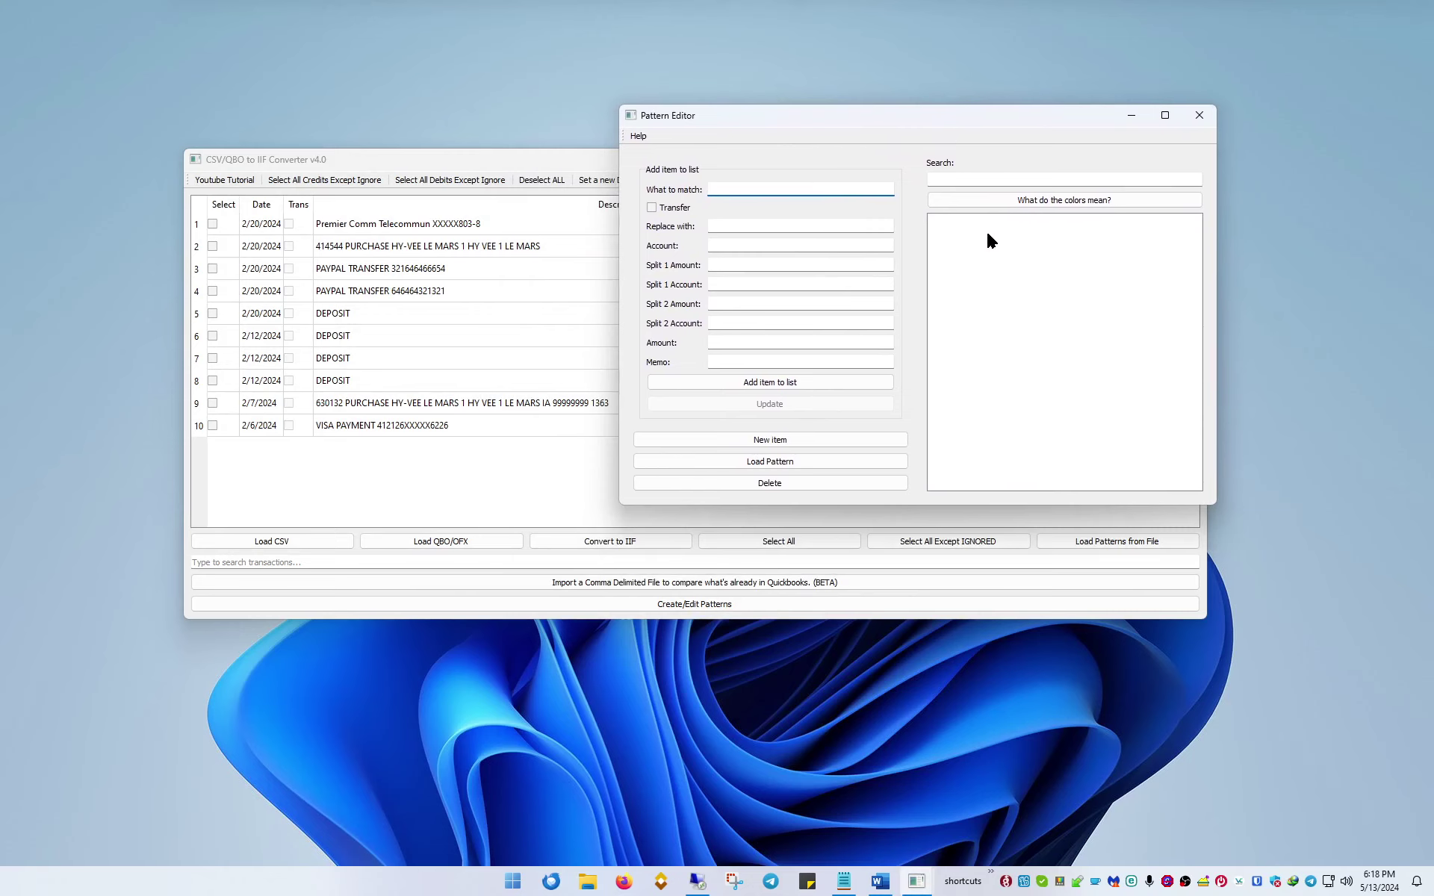
click(781, 186)
click(756, 194)
click(714, 190)
text(HY-VEE)
click(723, 226)
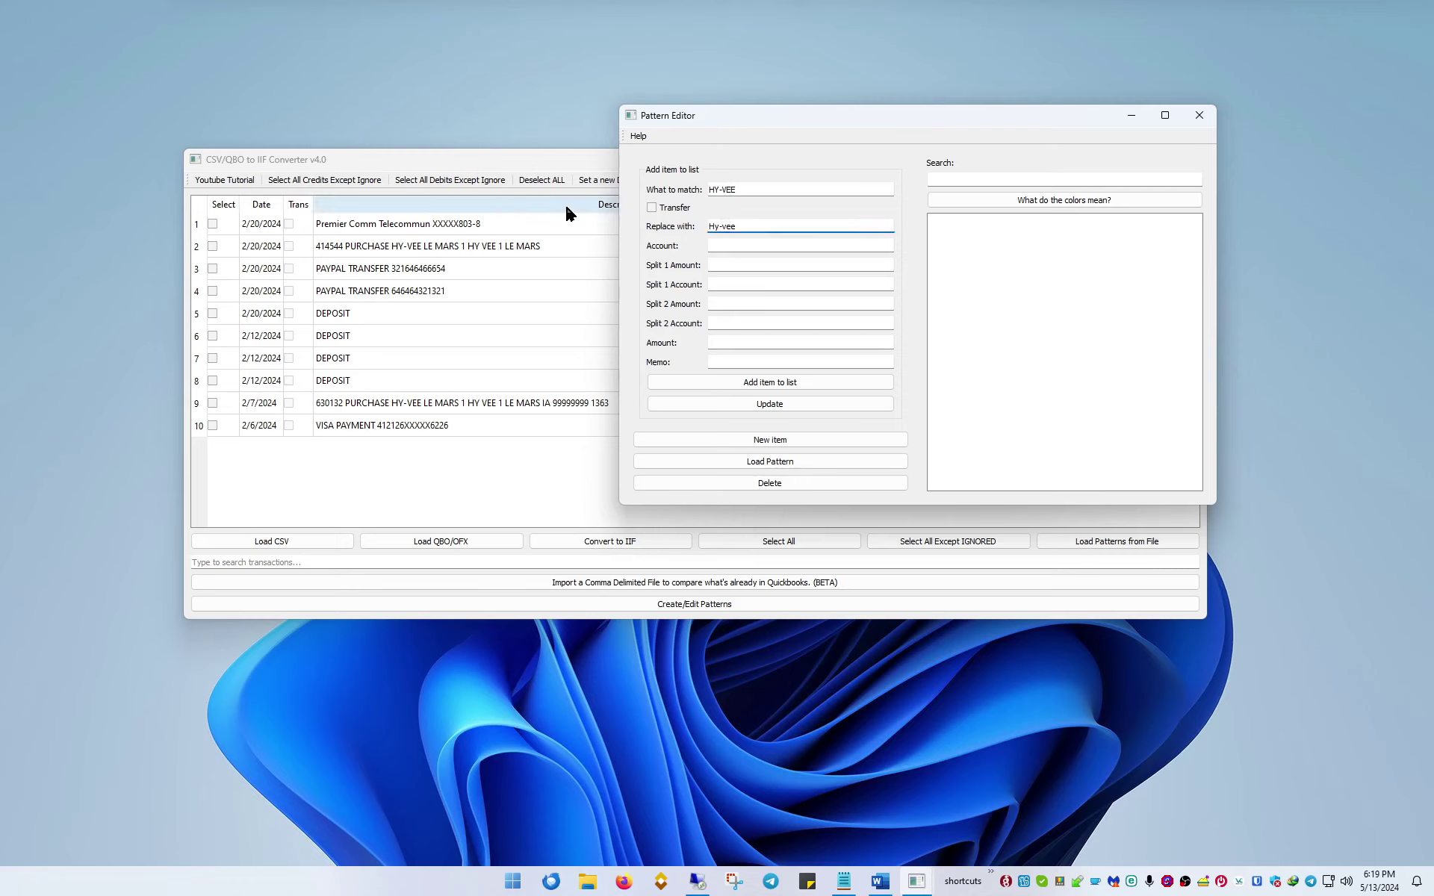
Add the HY-VEE pattern to the list with an empty account, accepting PremierEcorp Debit Offset as its account.
click(751, 245)
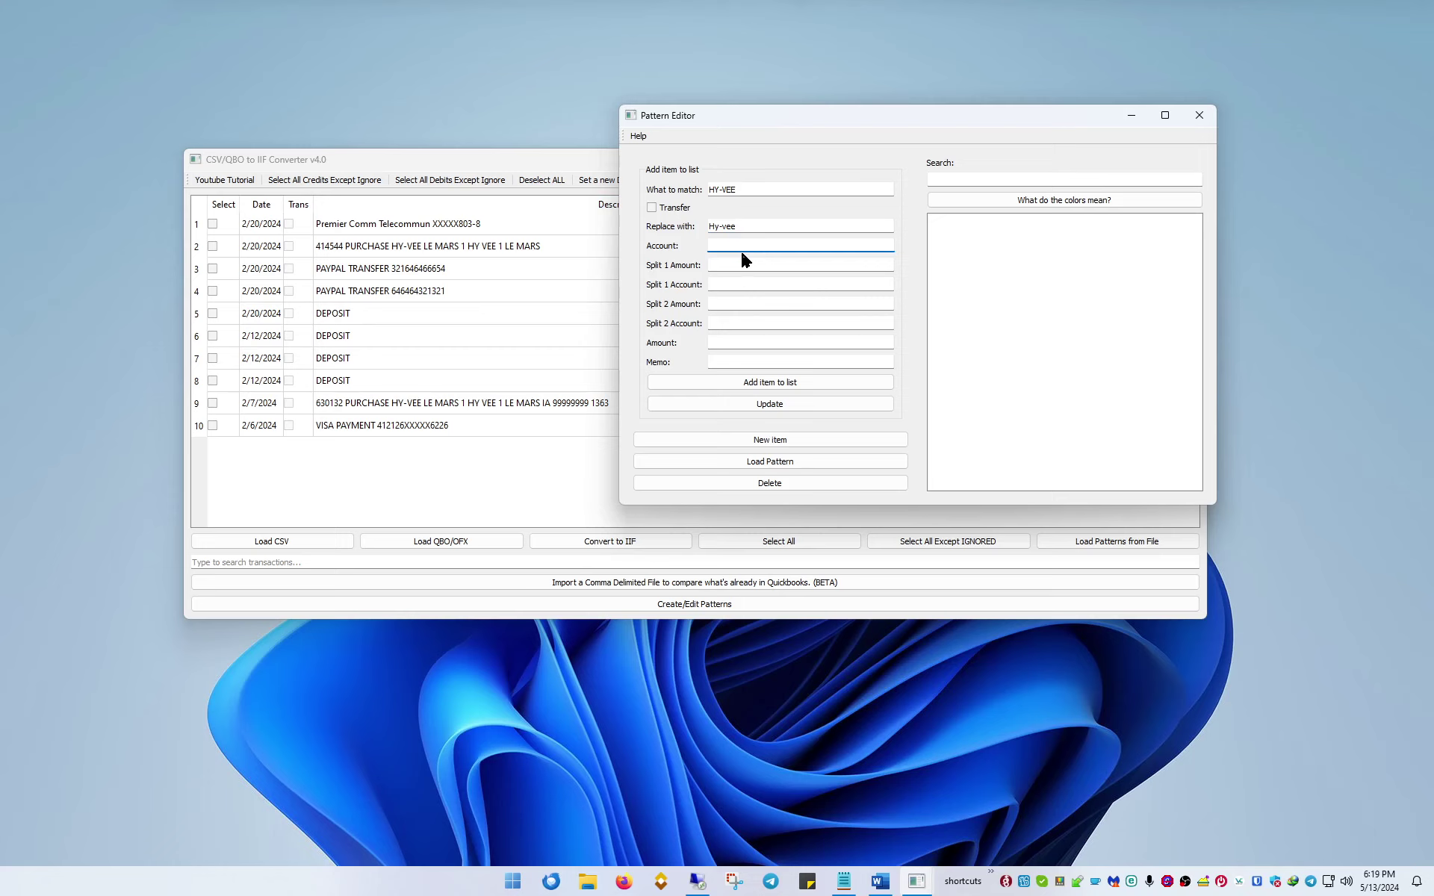
click(726, 241)
click(760, 382)
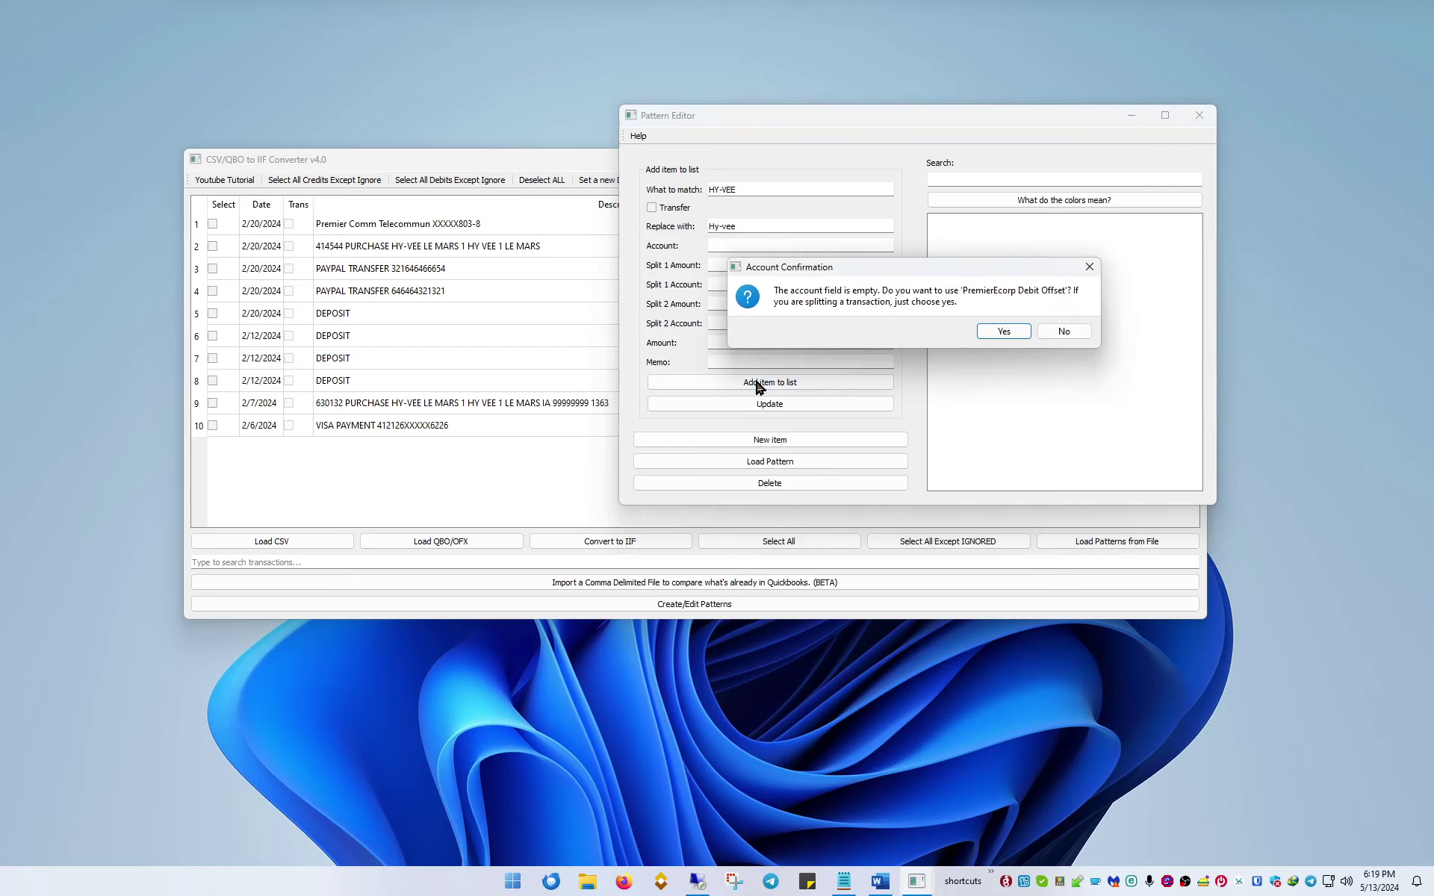
drag(883, 270, 797, 281)
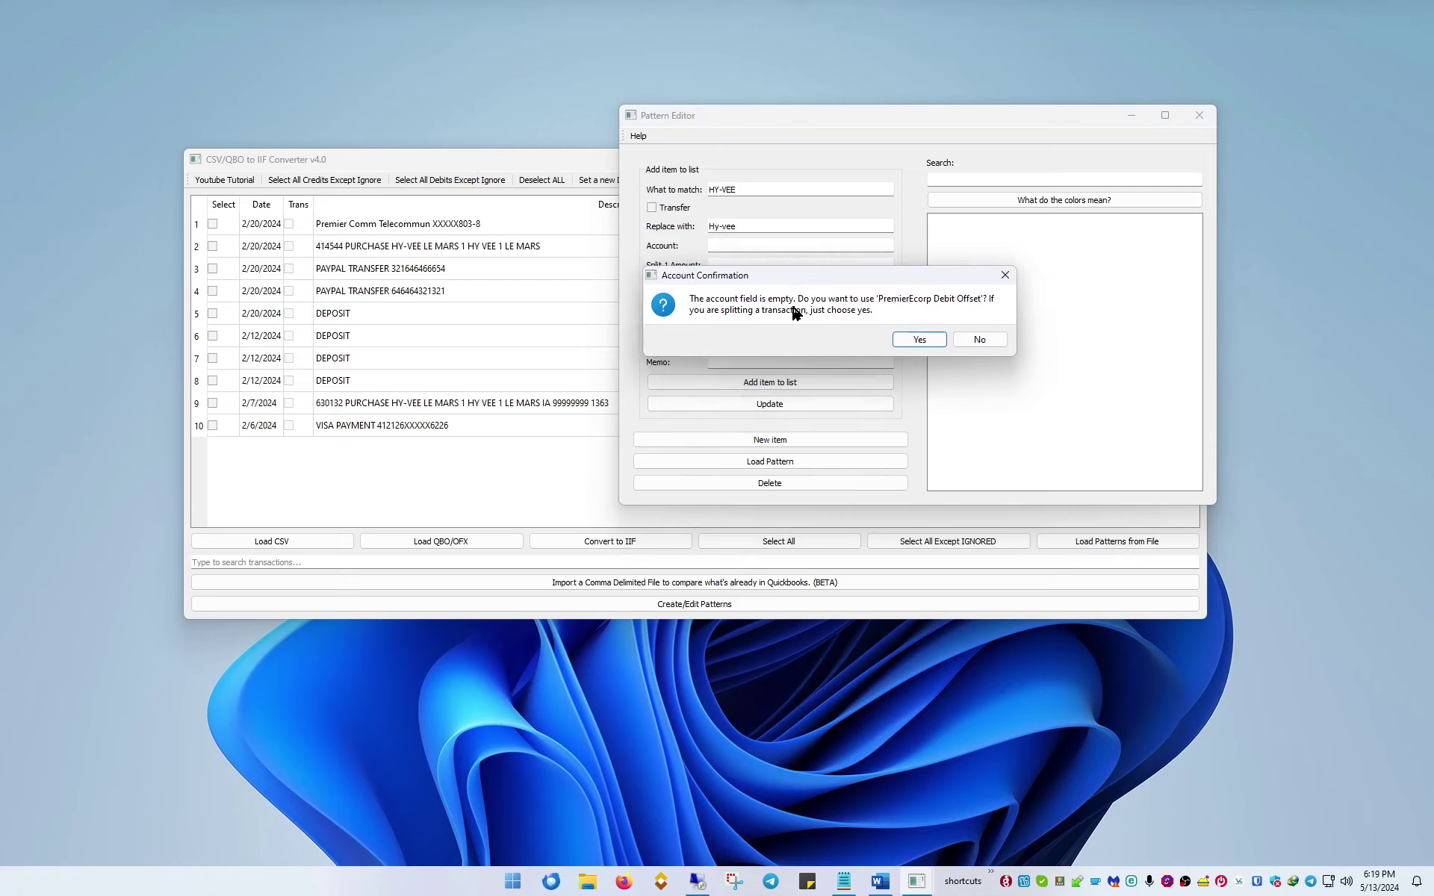
click(918, 340)
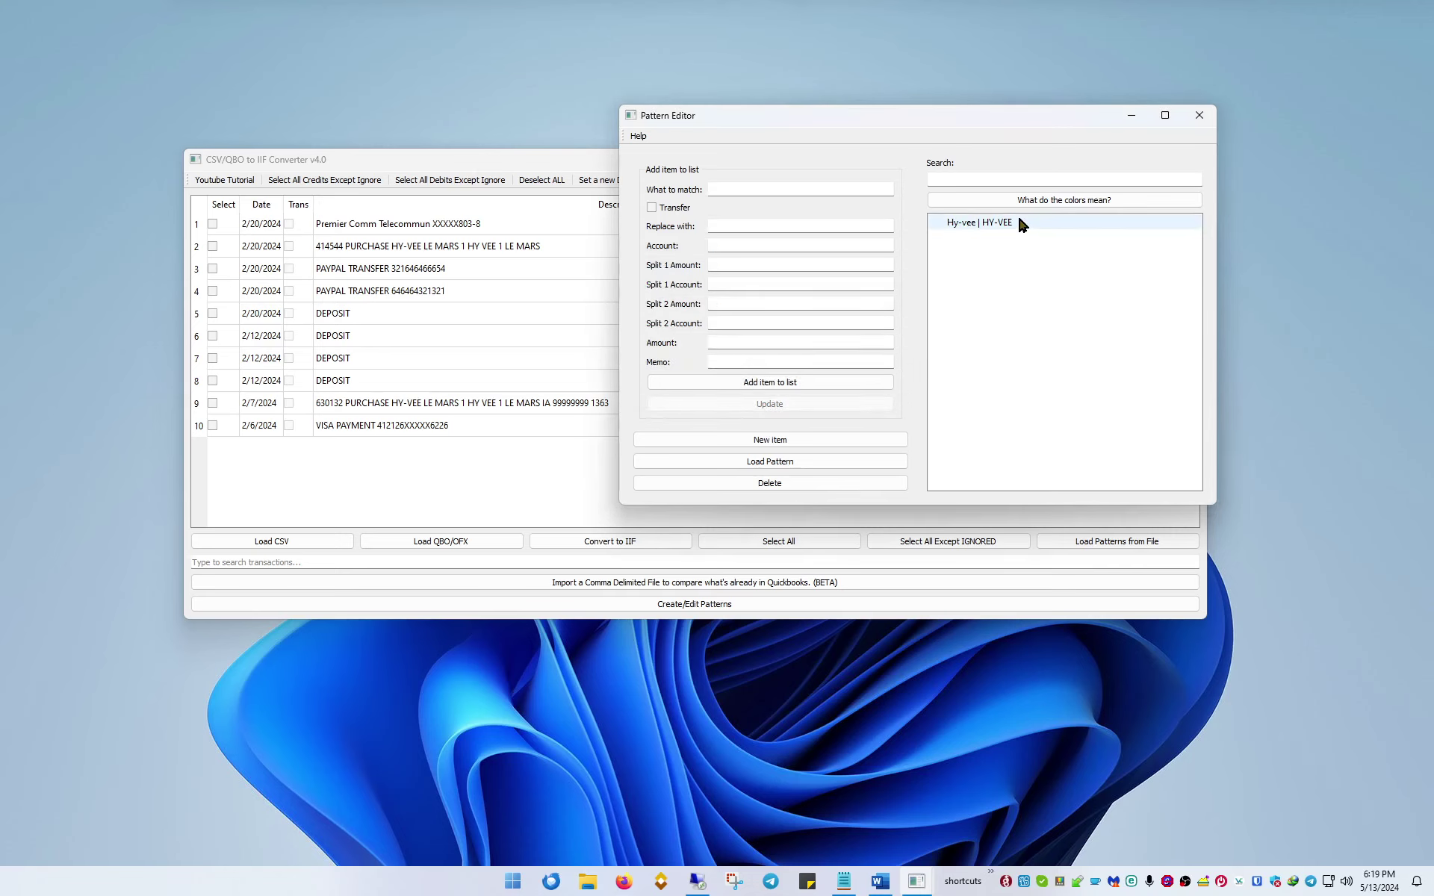
Fill in a second pattern that matches Paypal Transfer and replaces it with Paypal.
click(774, 228)
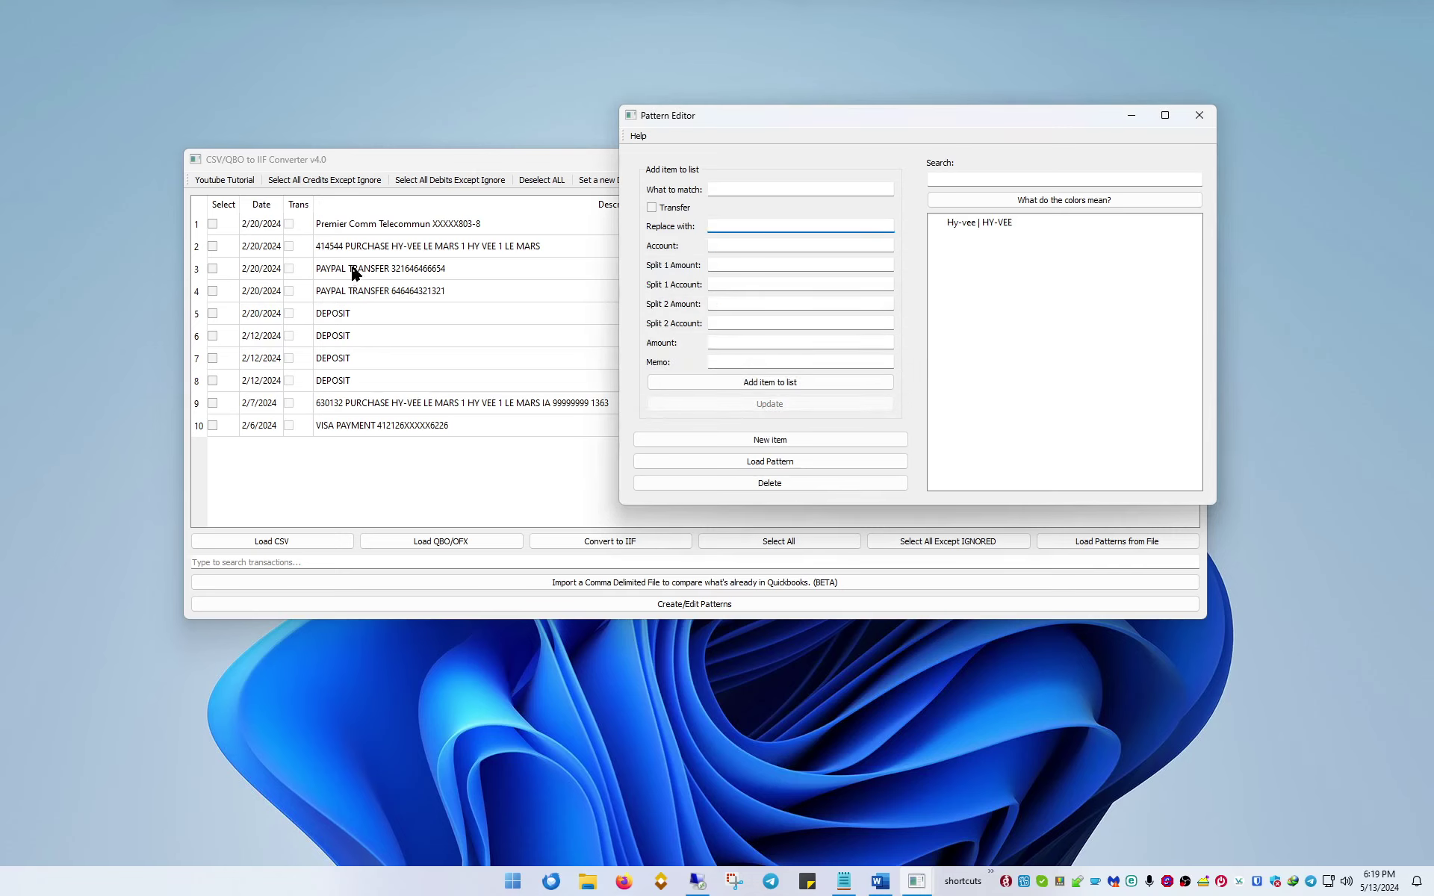
click(723, 188)
text(Paypal)
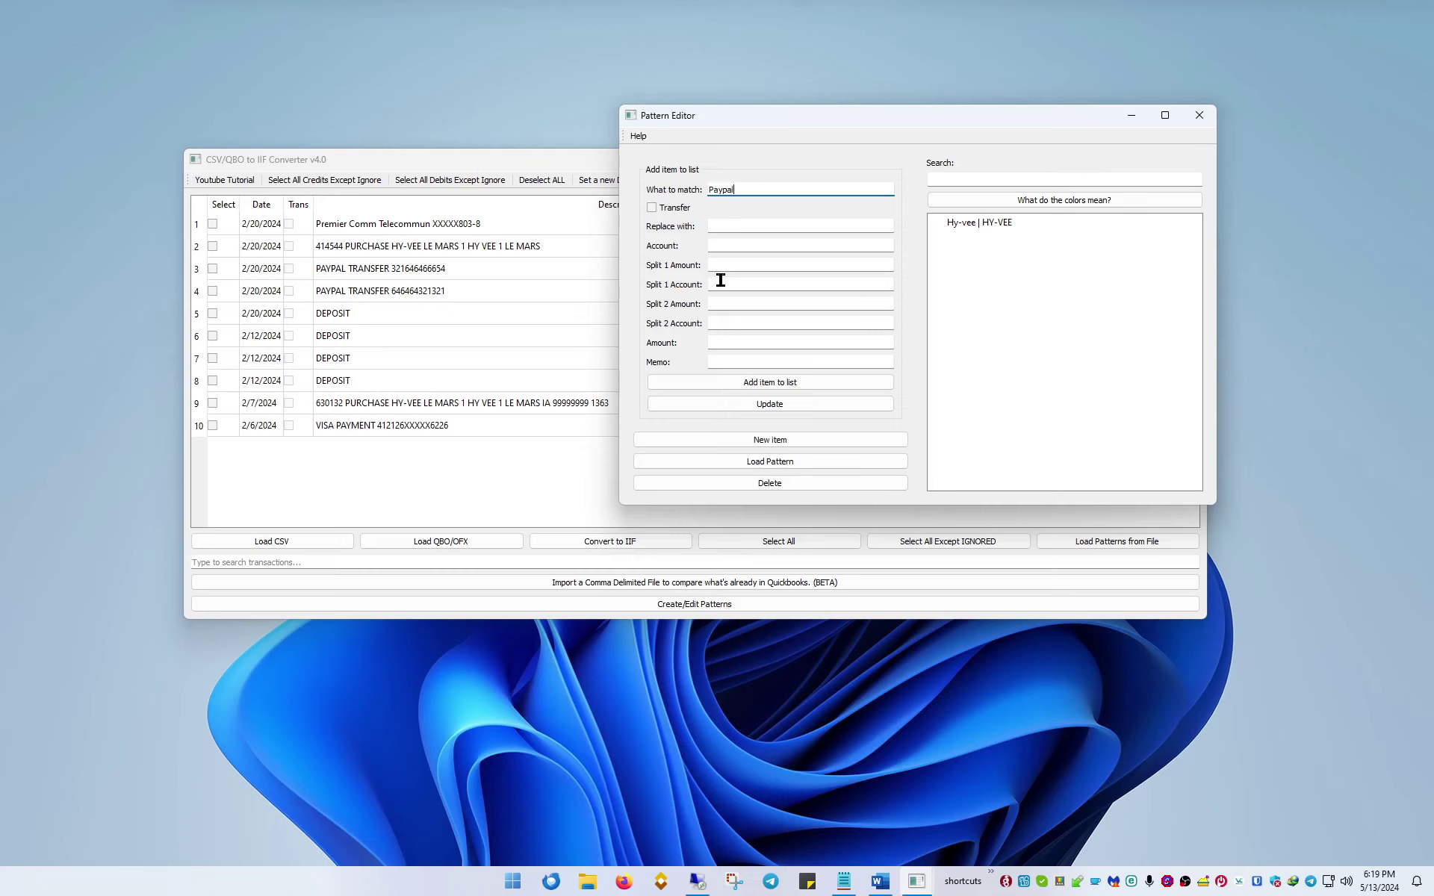
key(Tab)
key(shift+Tab)
text(Paypal Transfer)
key(Tab)
click(733, 226)
click(732, 241)
click(732, 241)
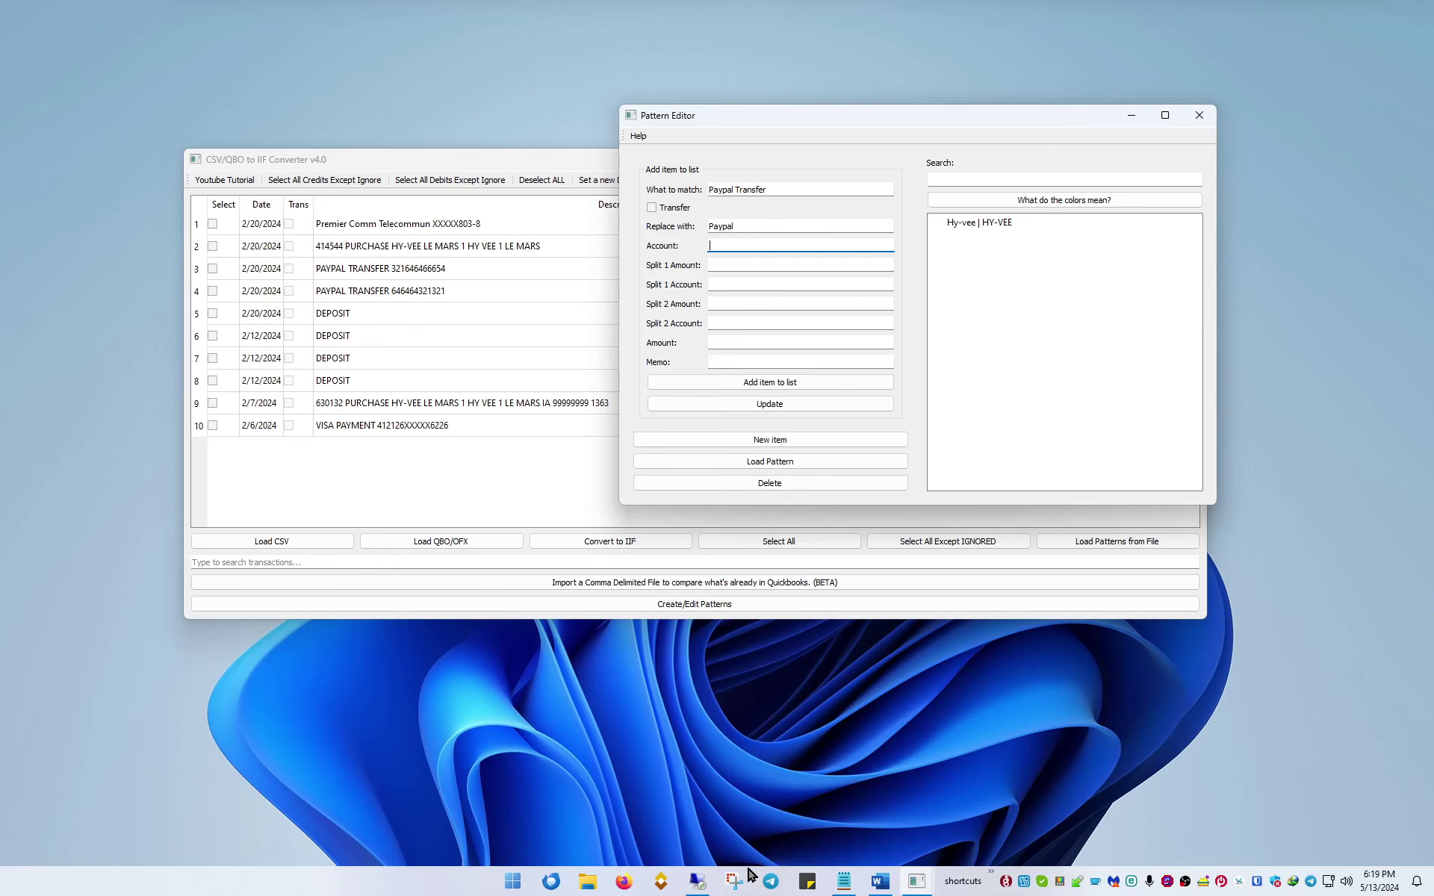
Set the Paypal pattern's account to Online Payment Services:Paypal and add it to the list as a transfer.
click(698, 881)
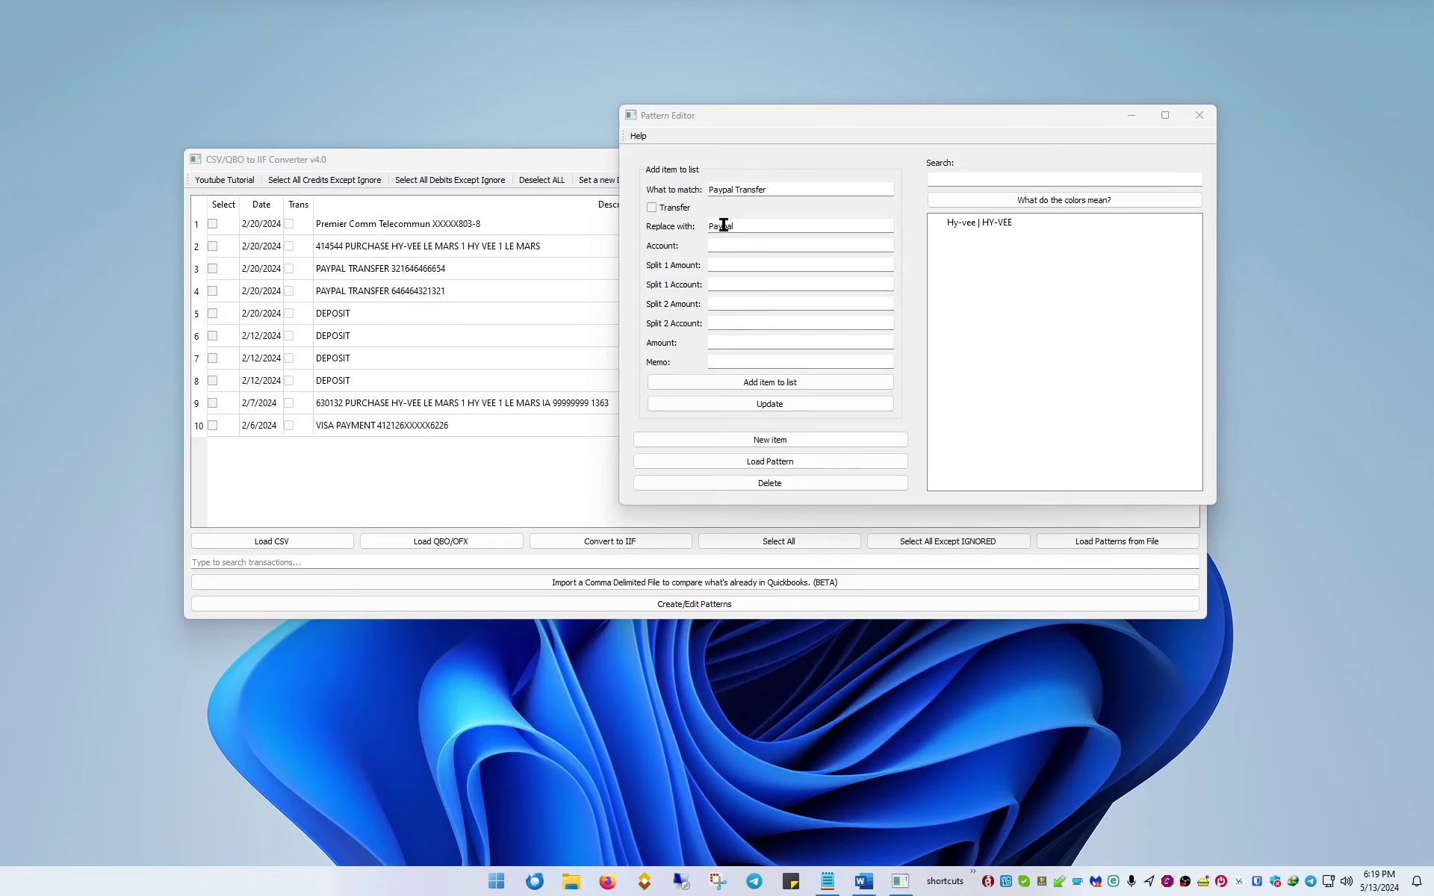
click(743, 244)
text(Services:Venmo)
click(819, 248)
click(813, 248)
drag(744, 248, 706, 248)
drag(835, 250, 698, 249)
text(Online Payment Services:Venmo)
key(BackSpace)
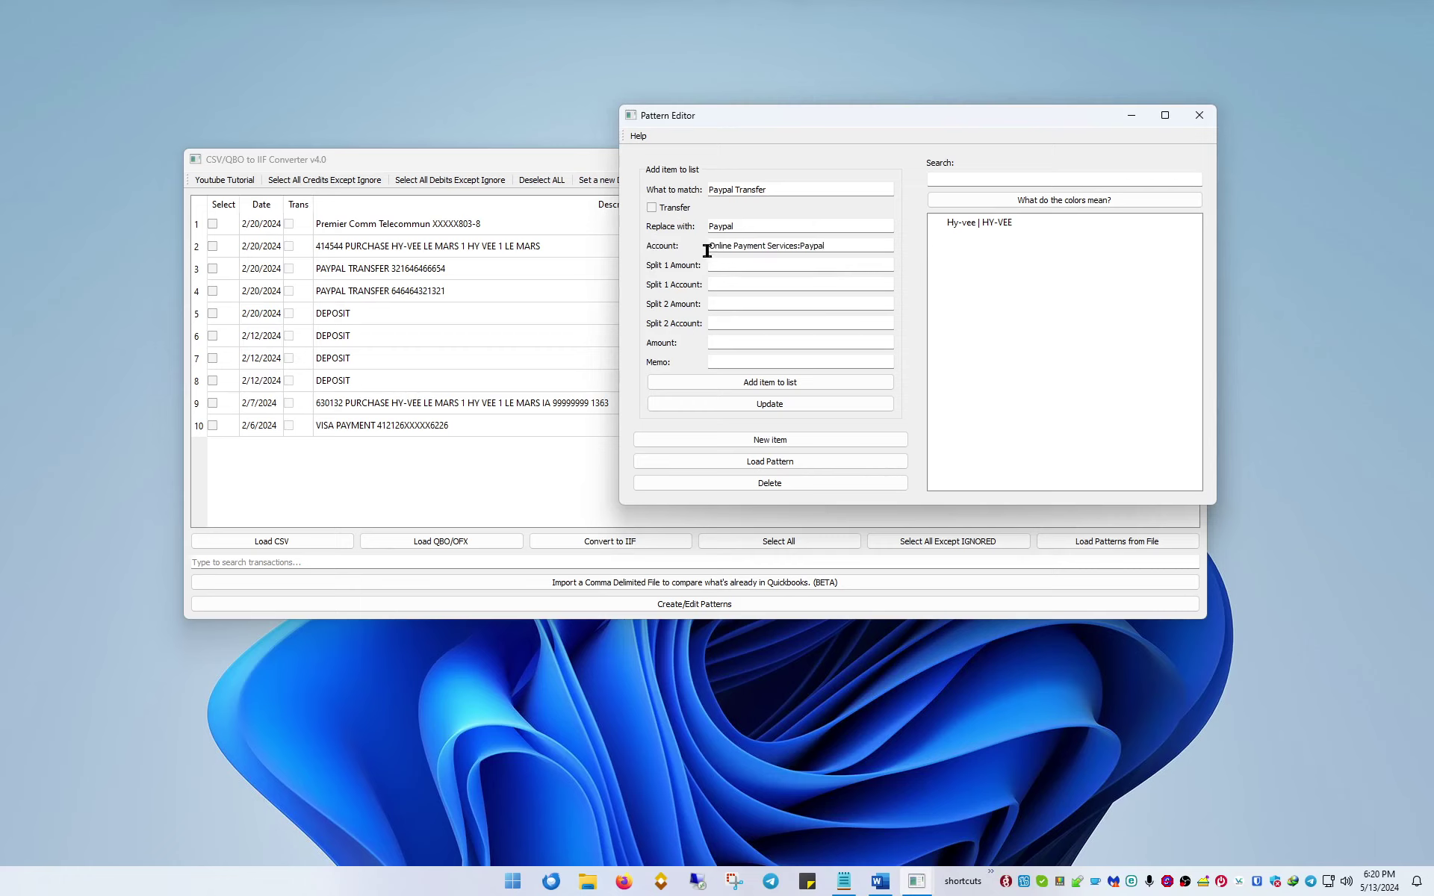
click(651, 208)
click(723, 383)
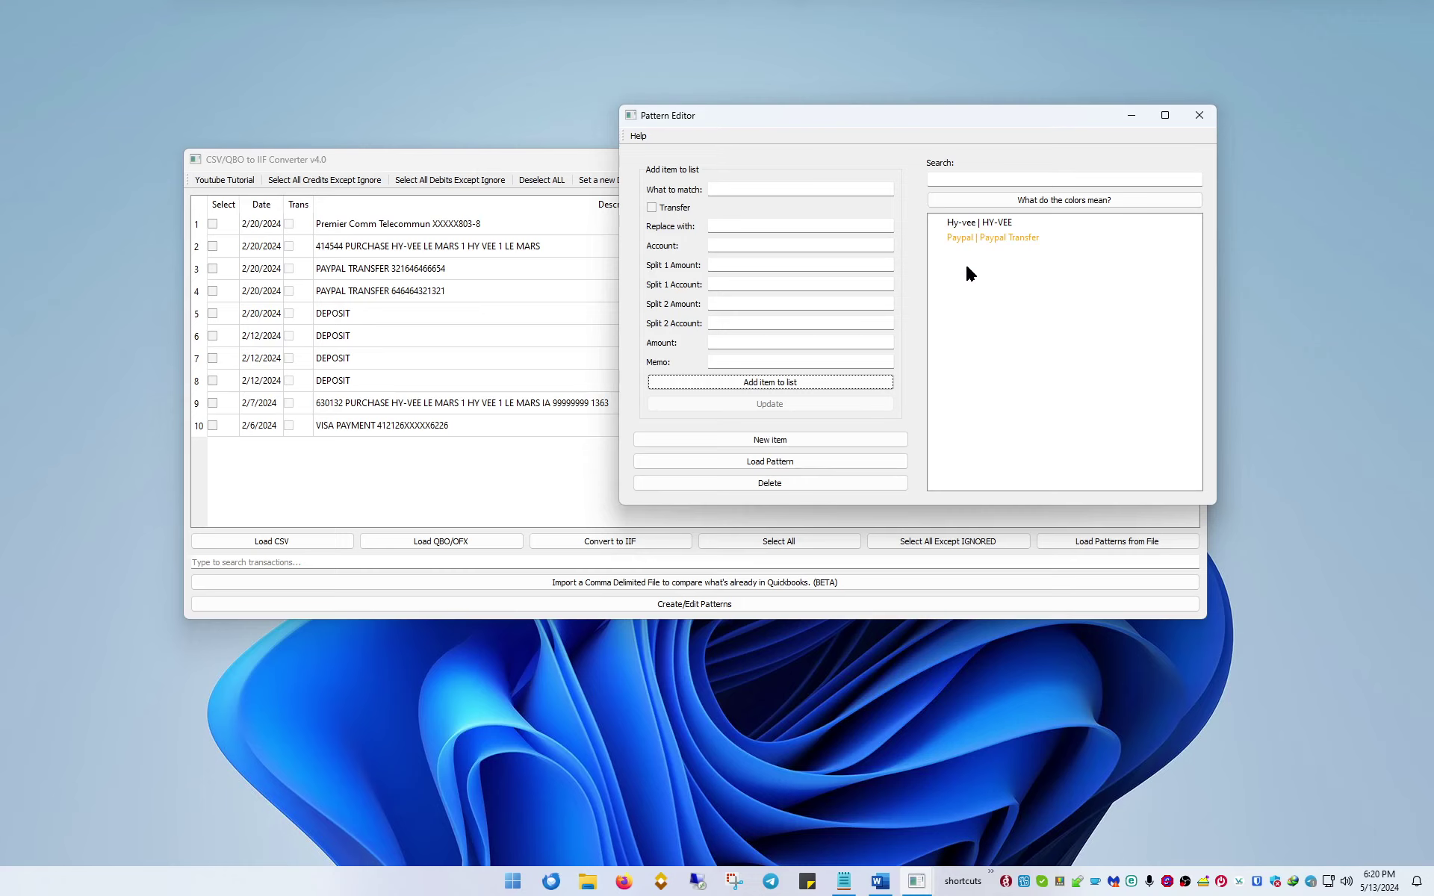
Close the pattern editor and load testpattern1.json from Documents to apply its patterns to the transactions.
click(1198, 116)
click(1137, 543)
click(334, 342)
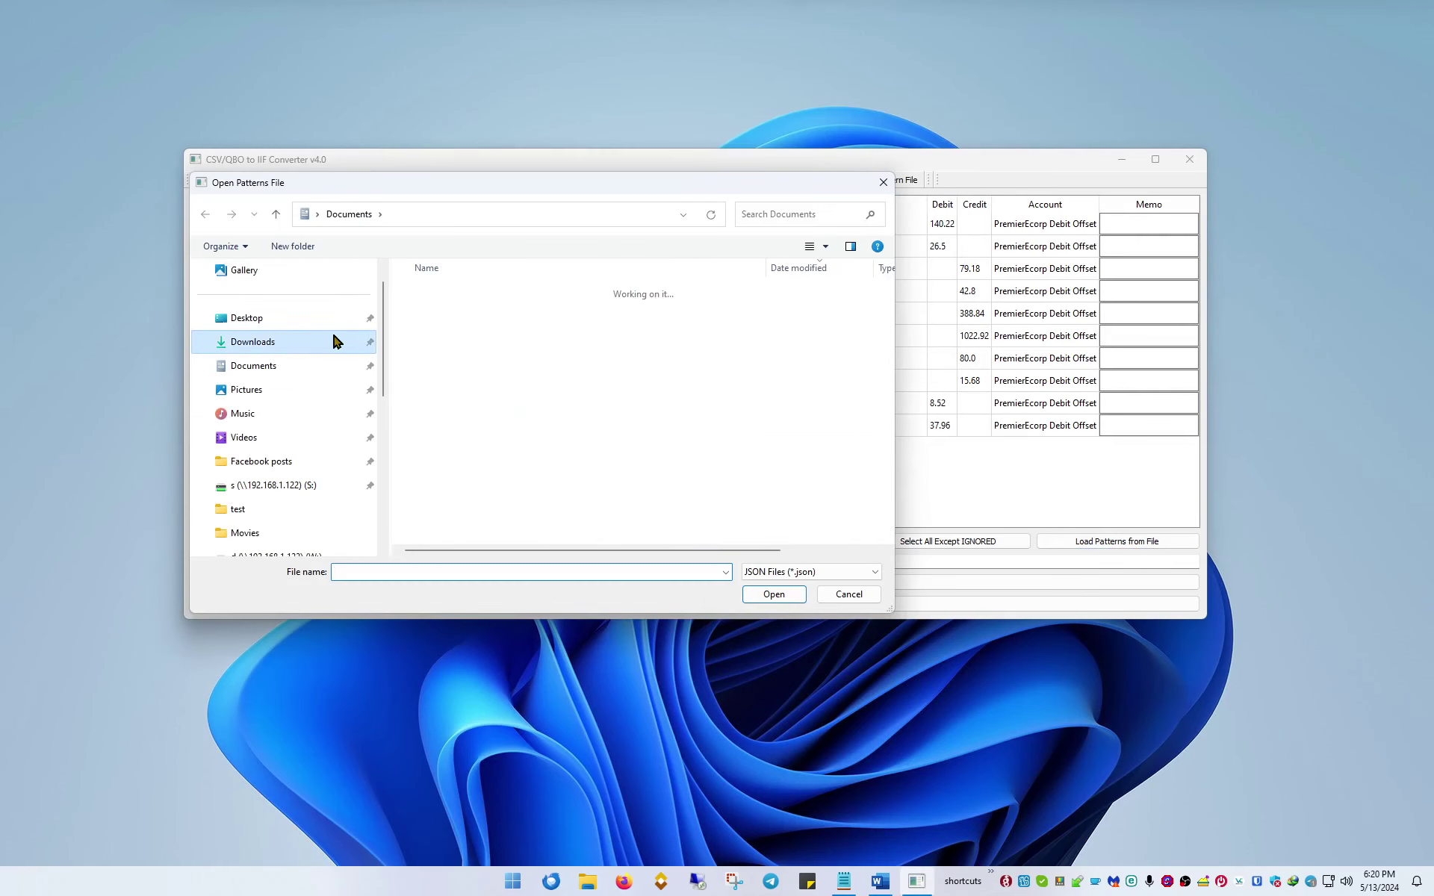
click(286, 367)
scroll(436, 396, down, 12)
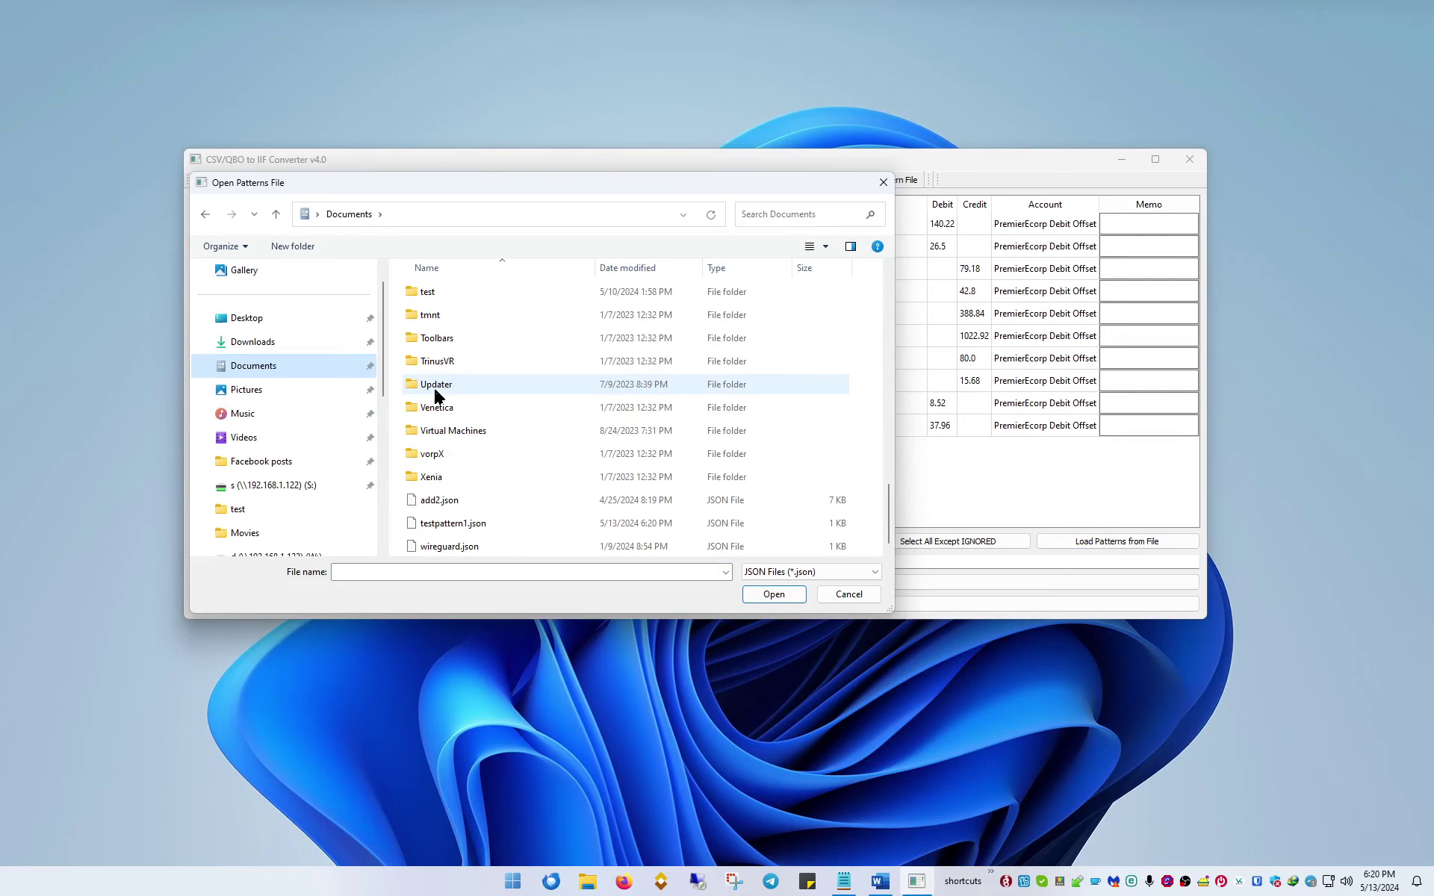
double_click(441, 526)
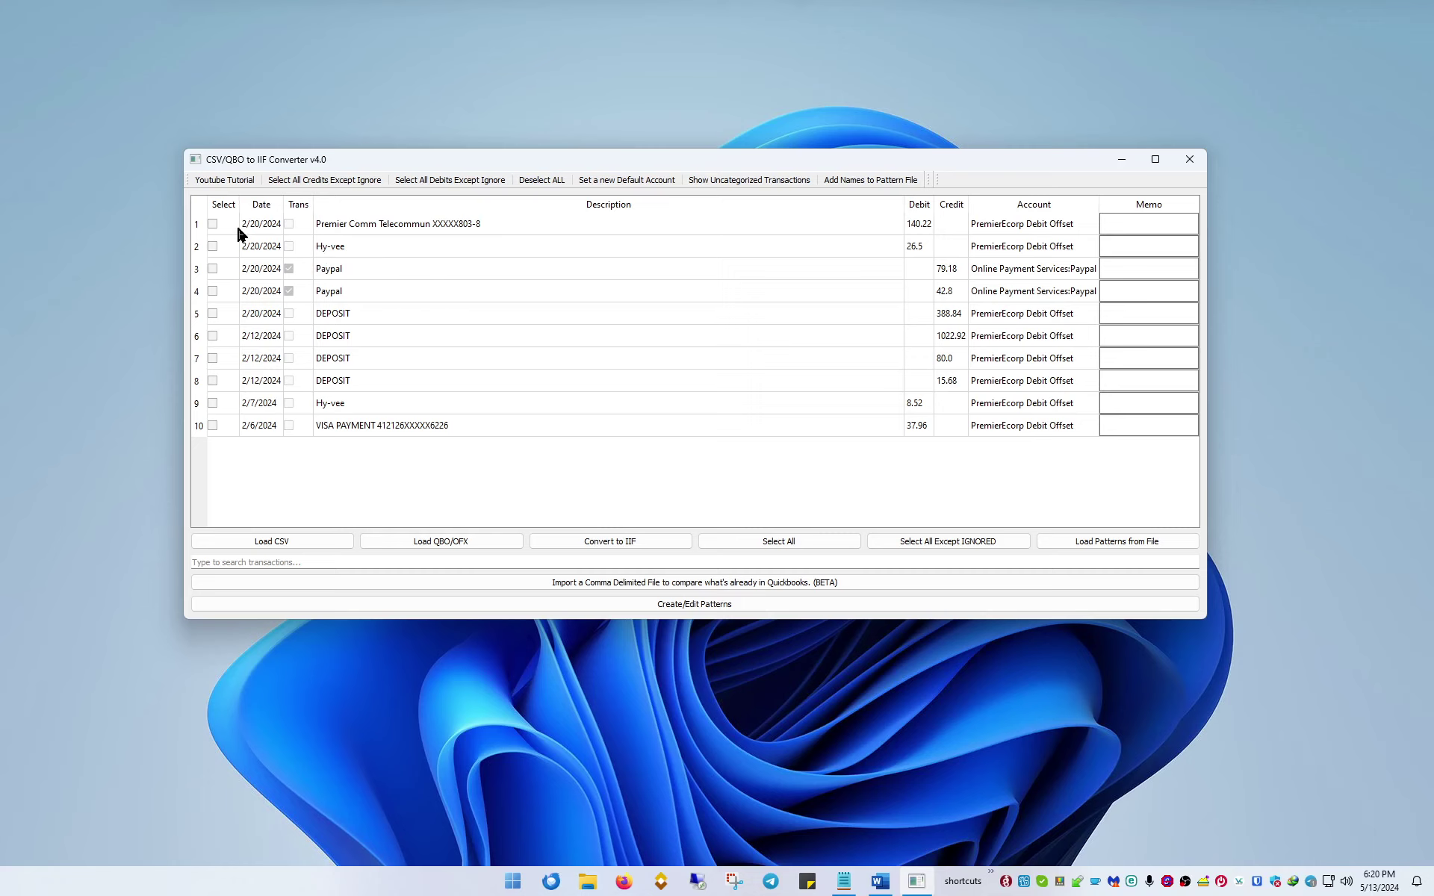
Select the Premier Comm Telecommun and VISA PAYMENT transactions and add their names to the pattern file.
click(213, 226)
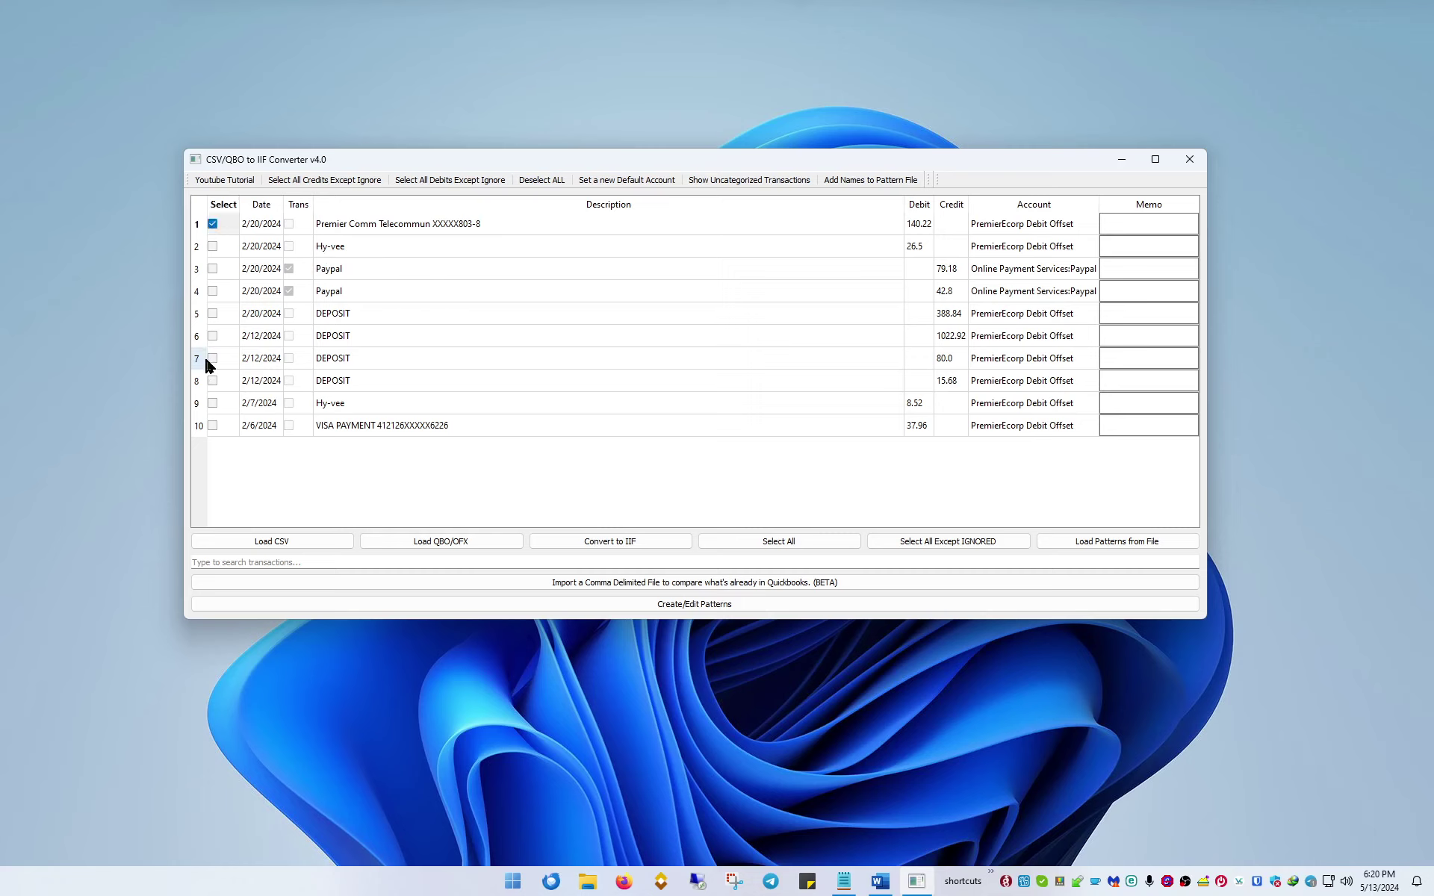
click(212, 427)
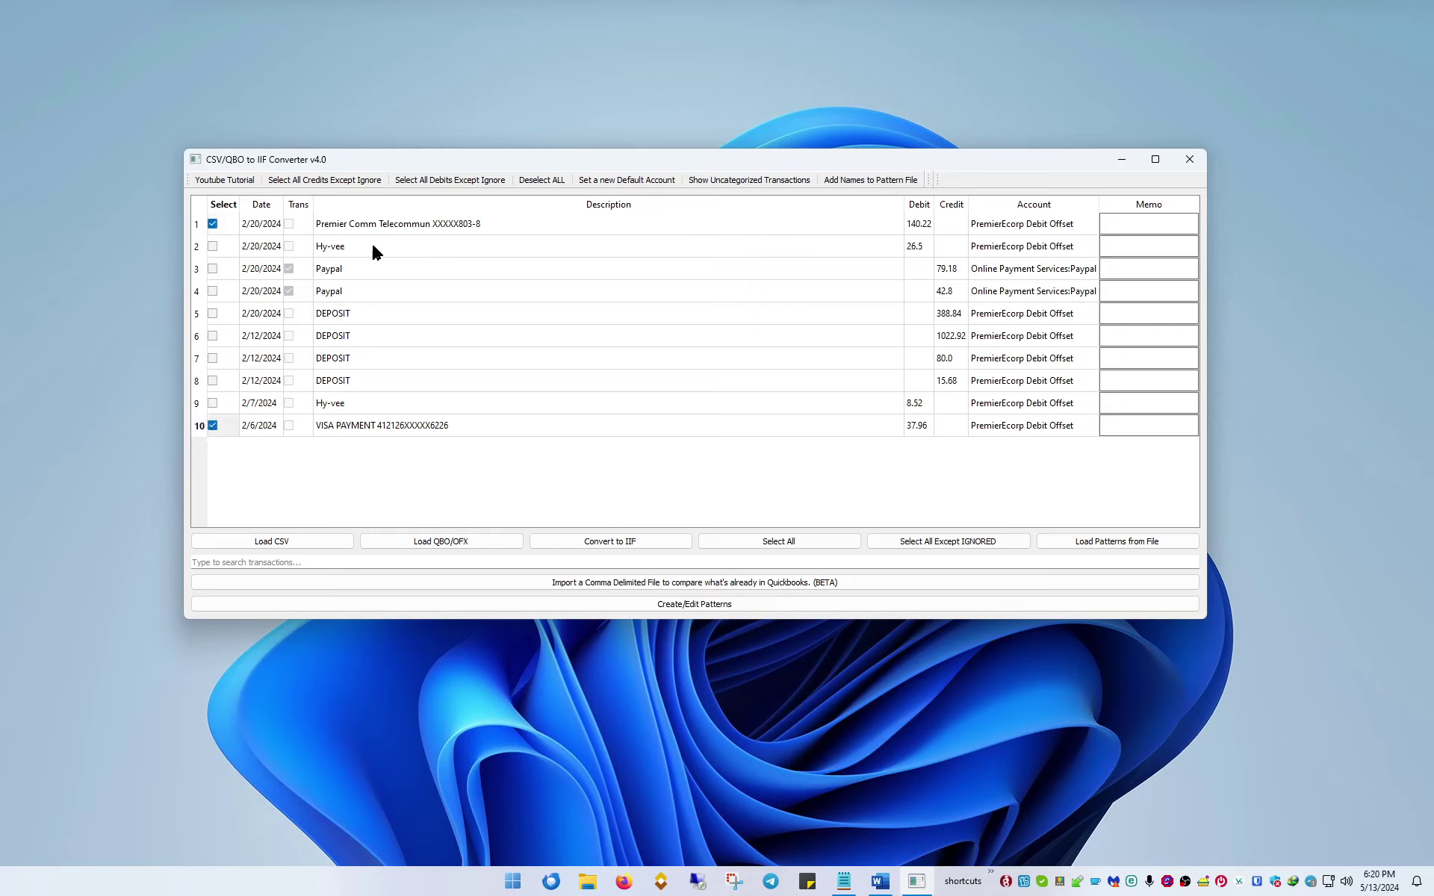
click(873, 180)
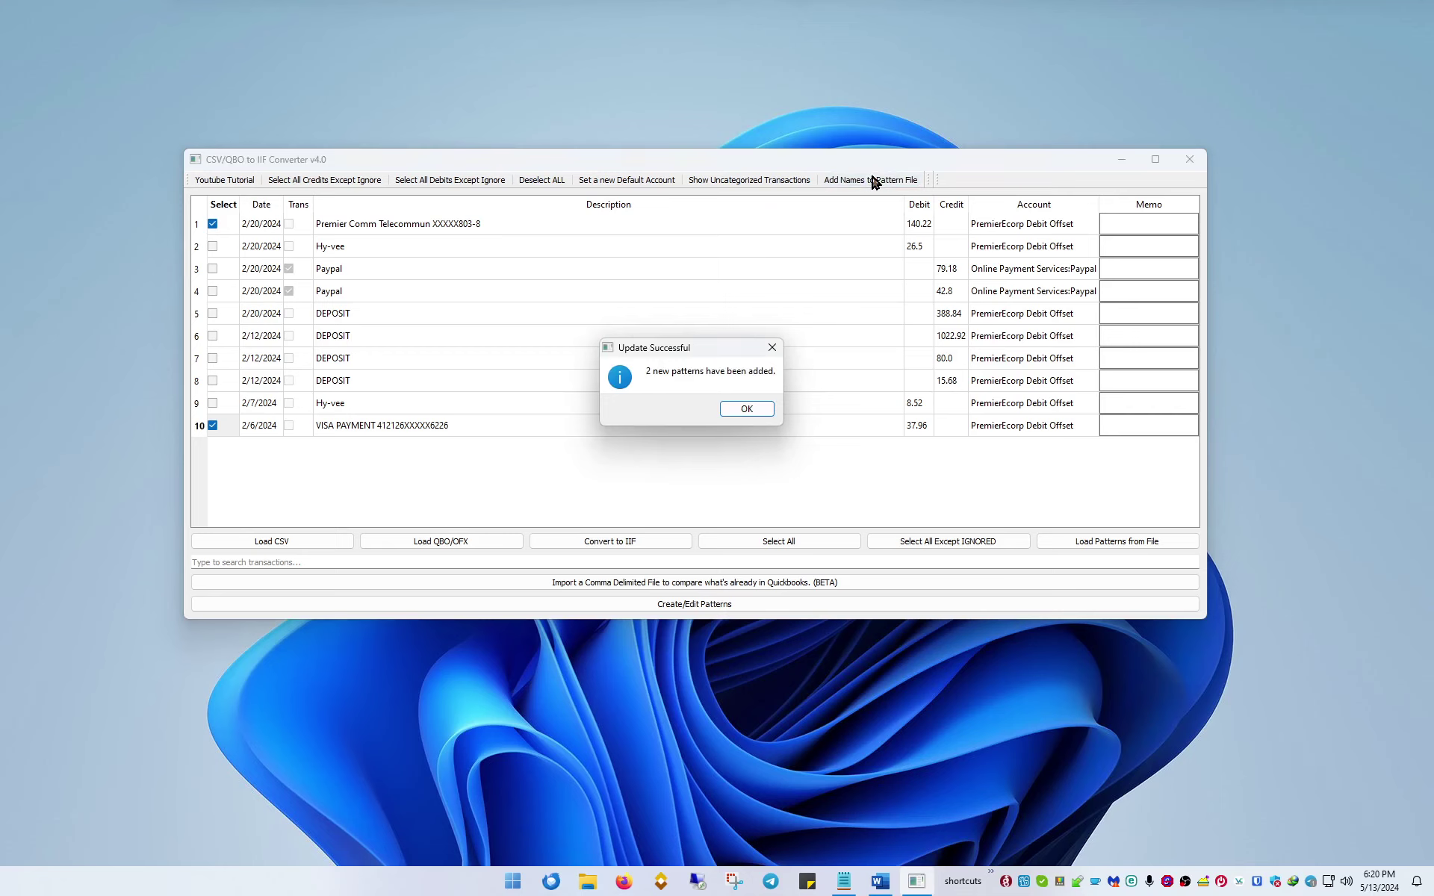
click(741, 410)
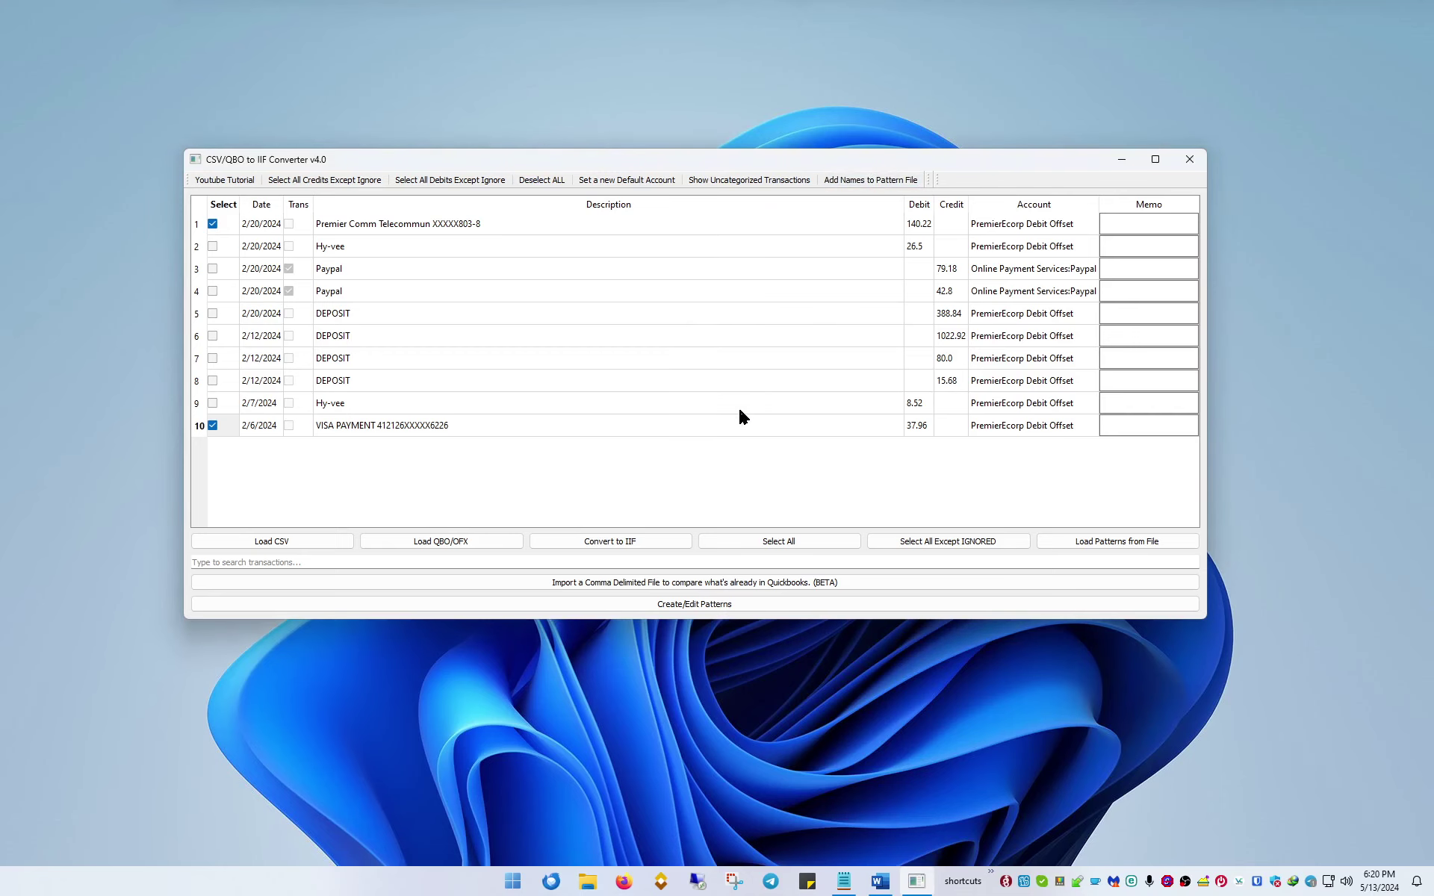
Open the existing testpattern1.json file from Documents in the pattern editor.
click(696, 603)
click(373, 302)
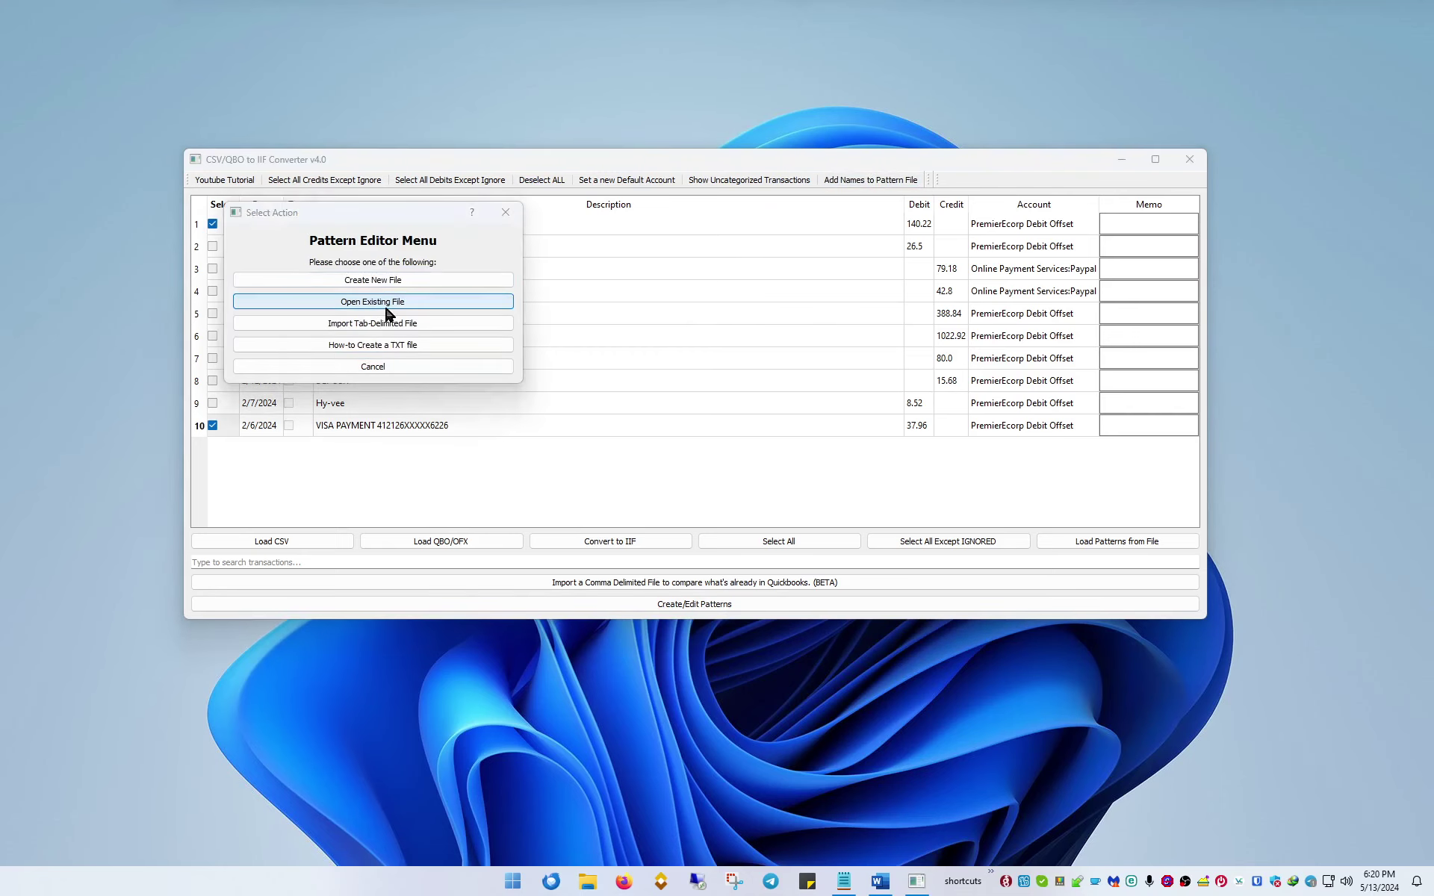
scroll(481, 362, down, 10)
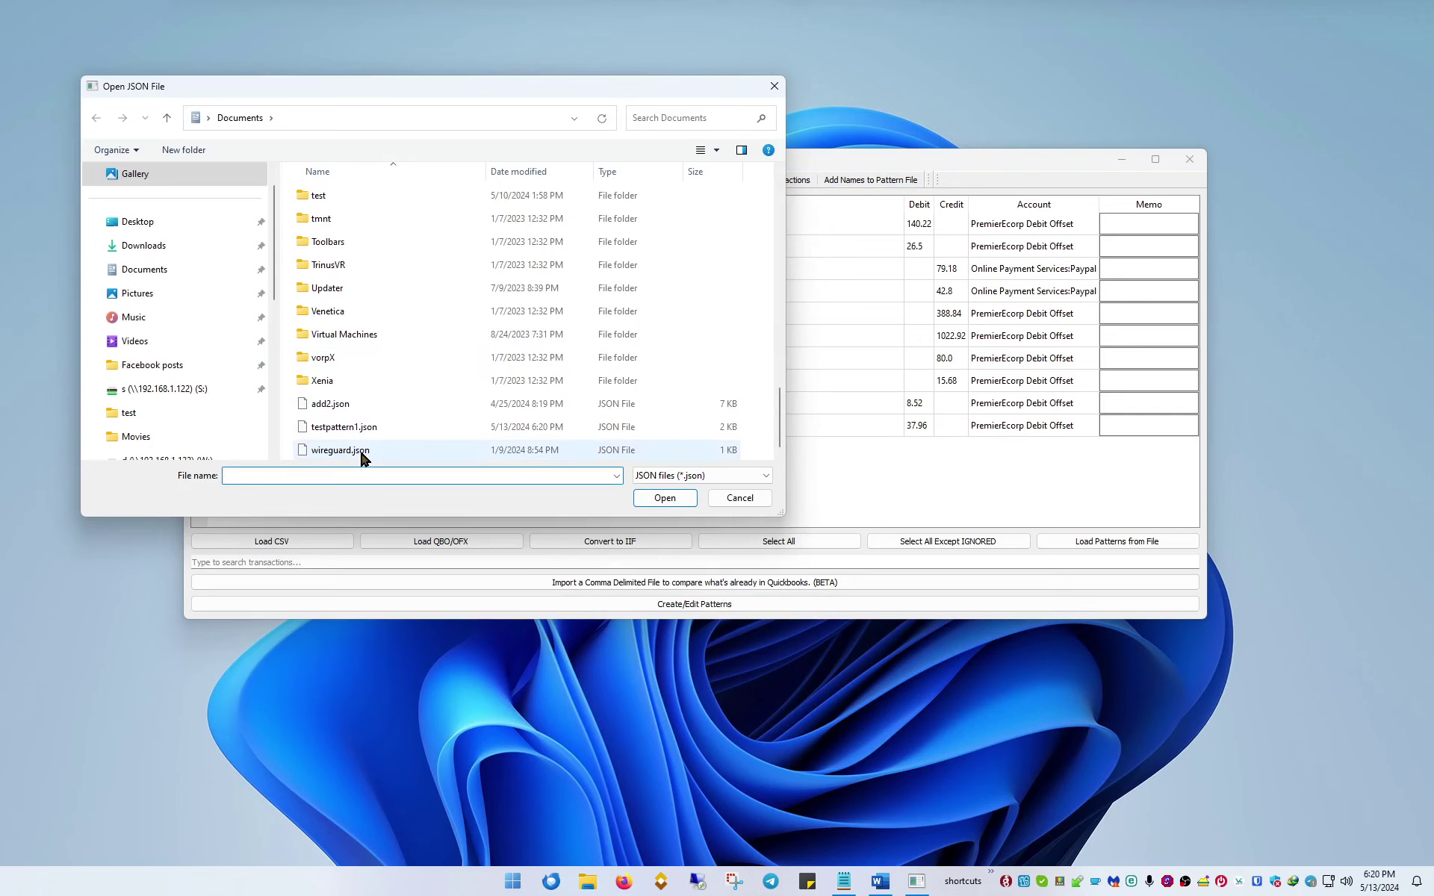
double_click(352, 428)
Load the VISA PAYMENT pattern to check its match and replacement text, and close the editor.
click(467, 215)
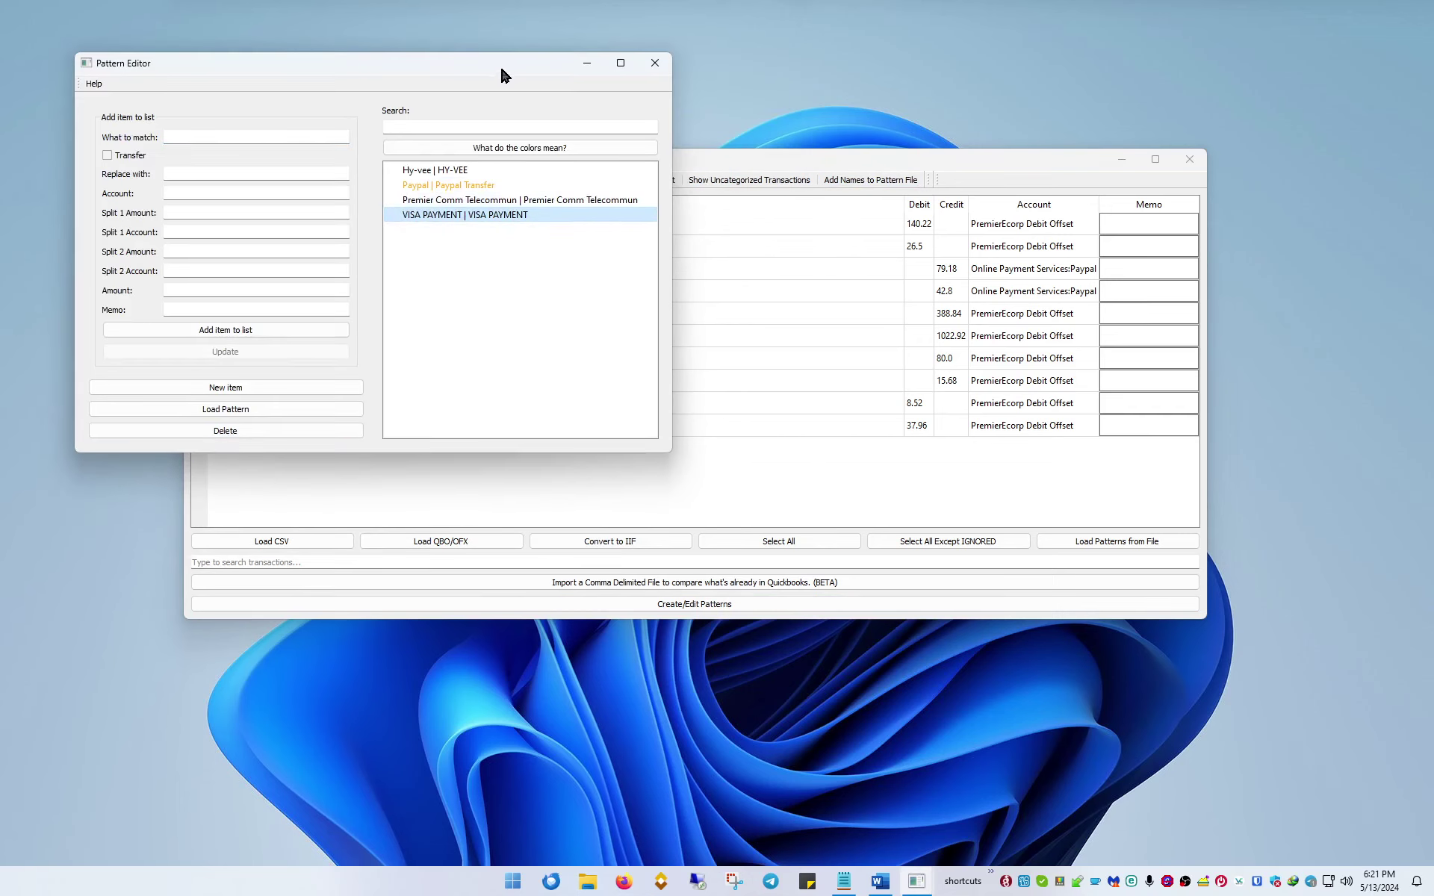
drag(498, 62, 1068, 197)
double_click(1040, 350)
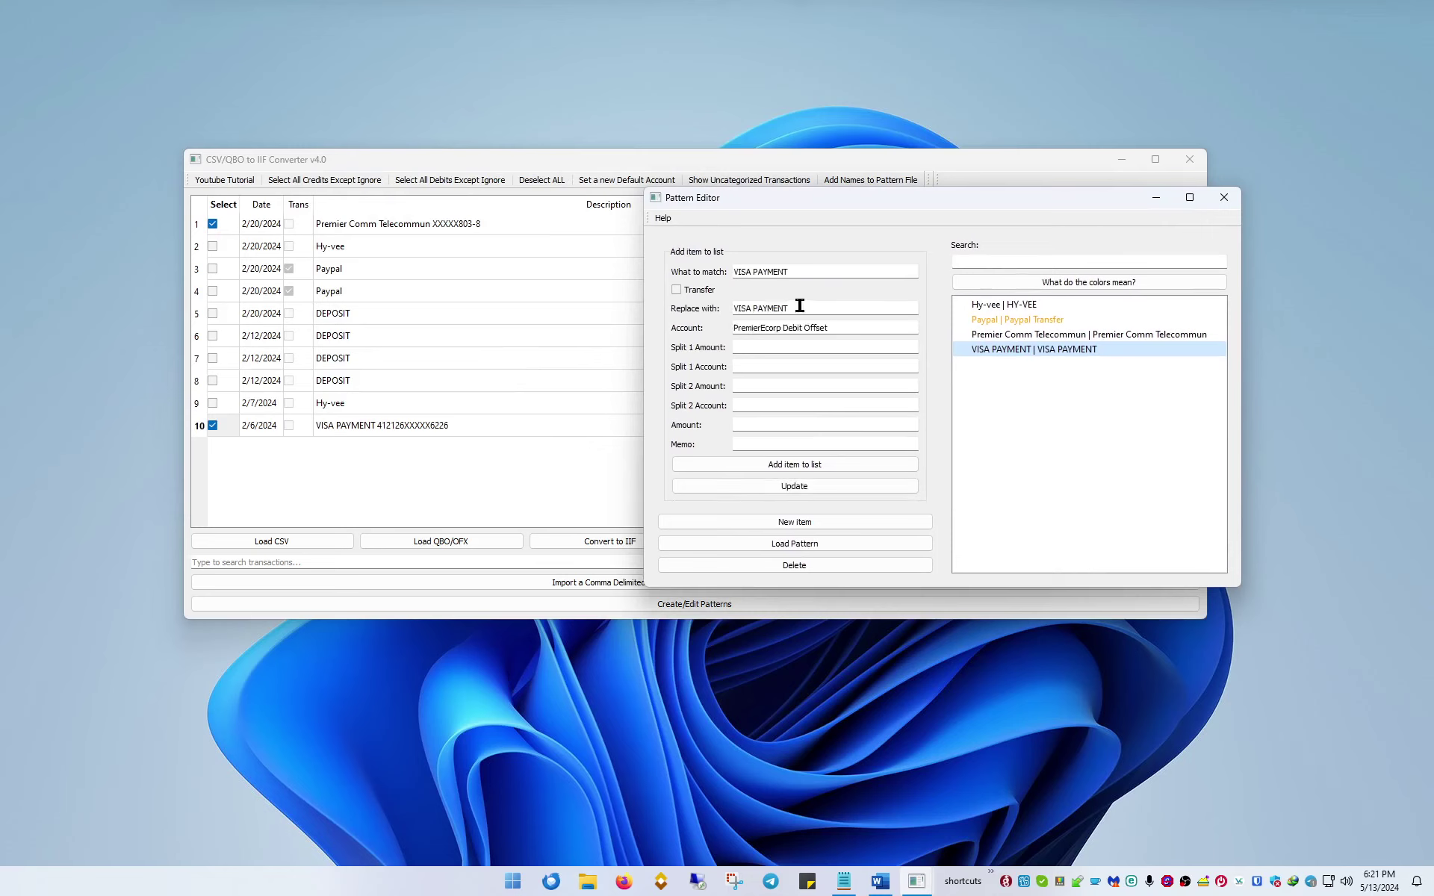
drag(820, 271, 654, 248)
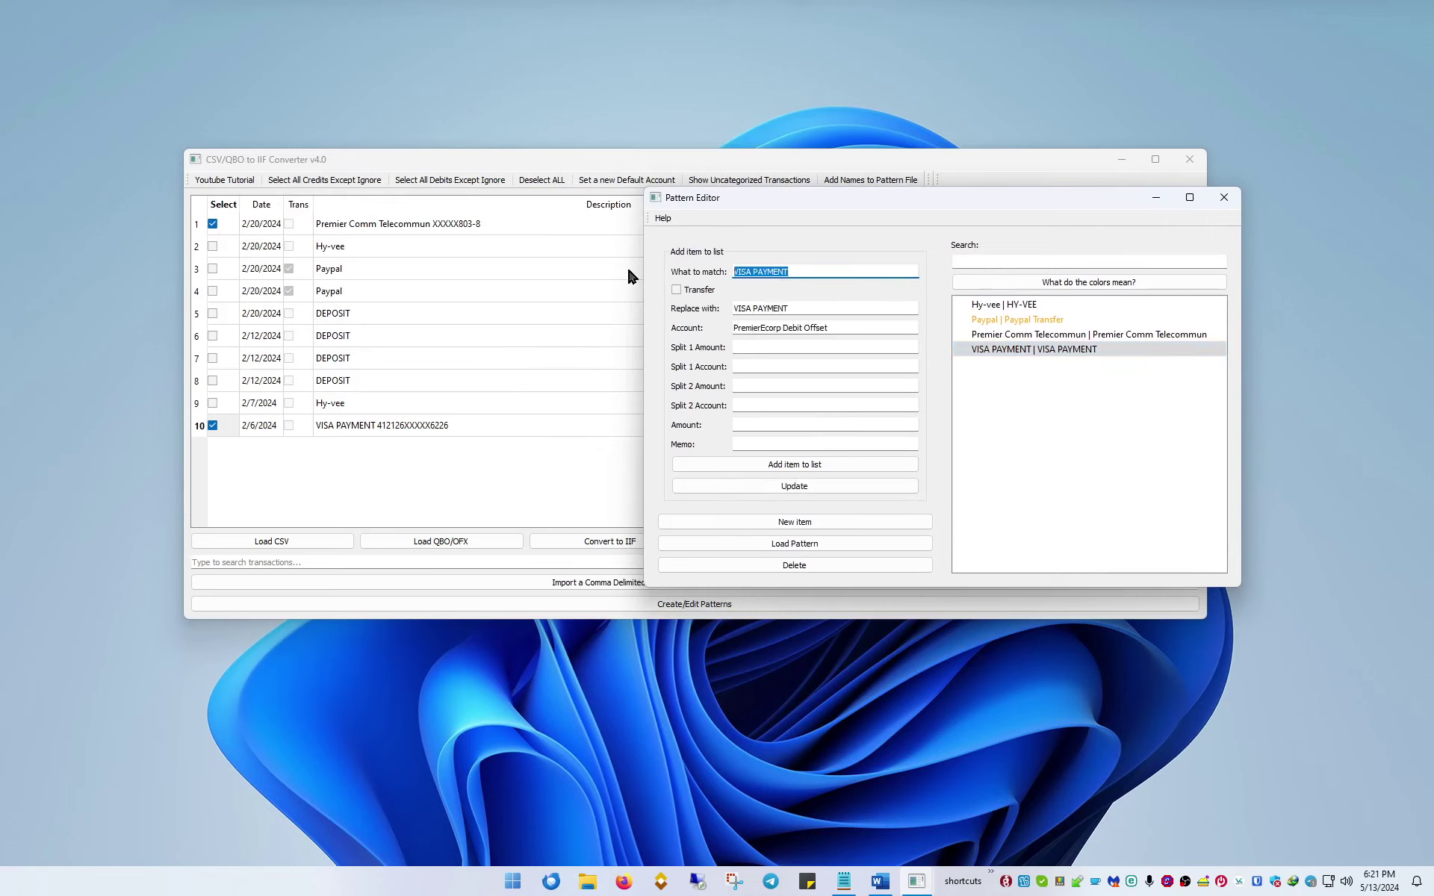
triple_click(825, 307)
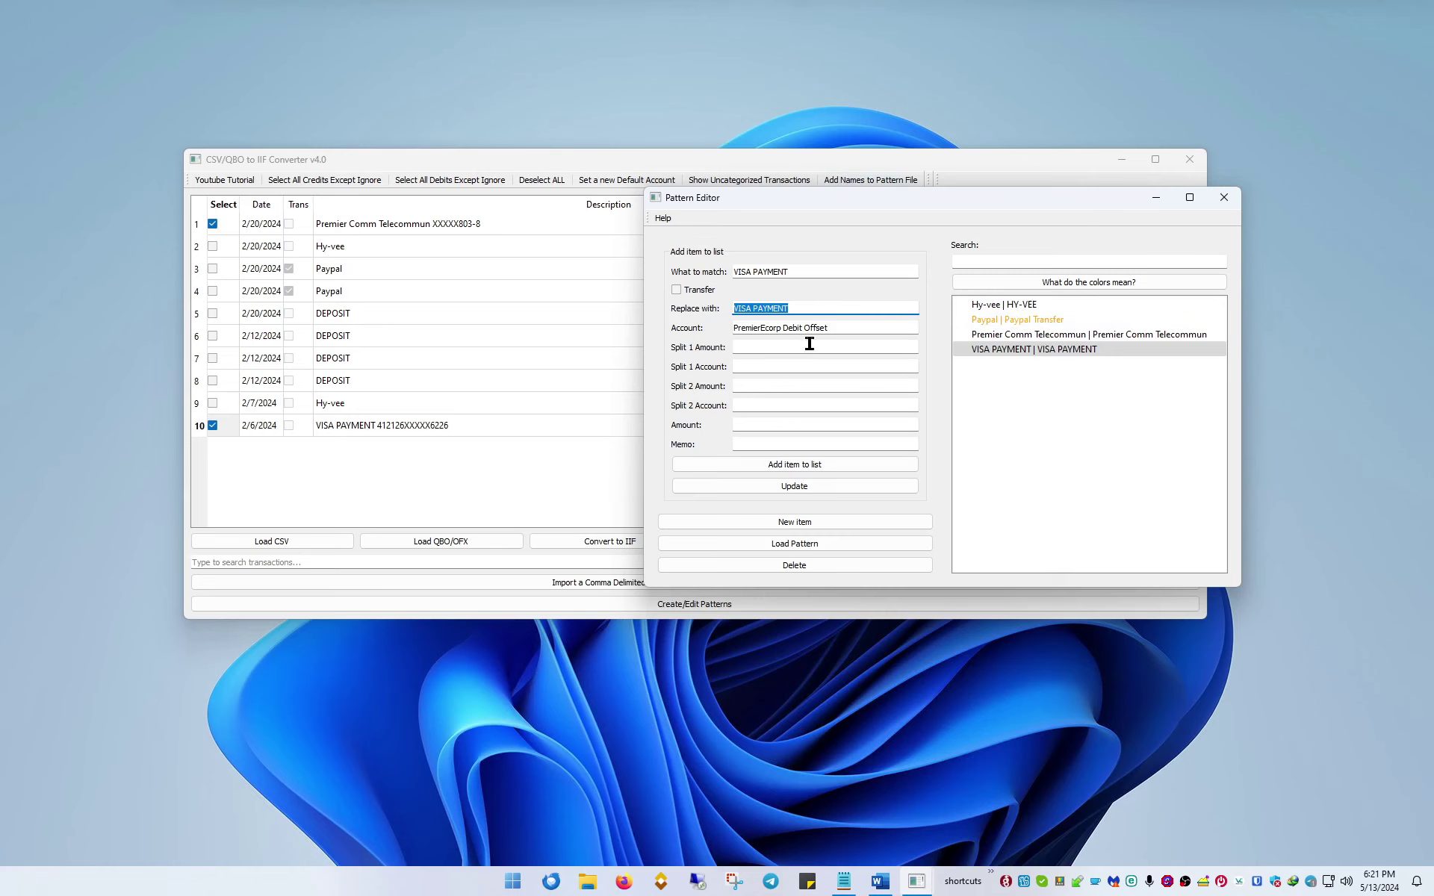
click(1216, 196)
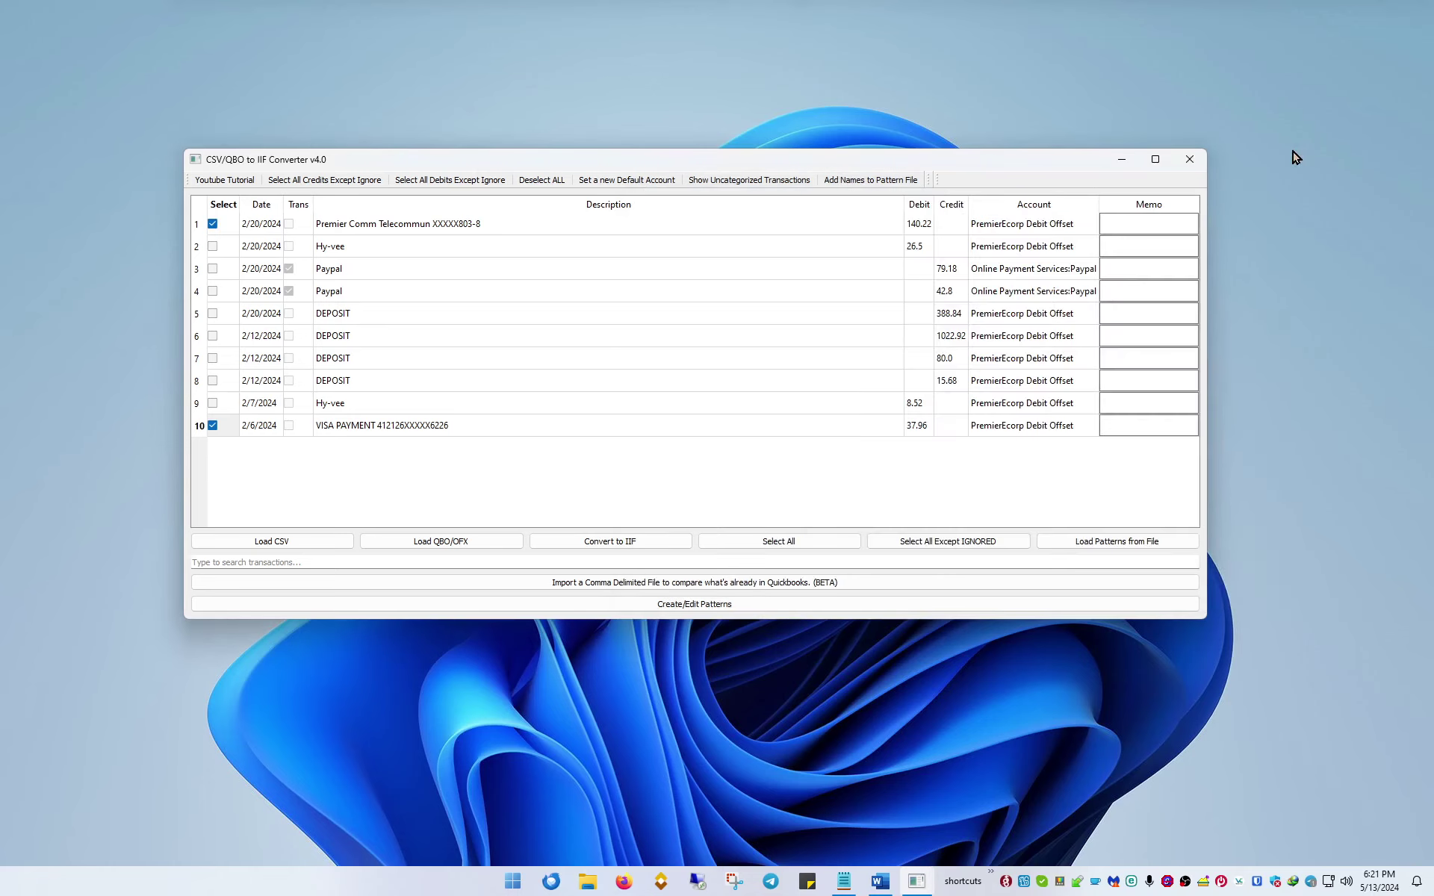
Switch to QuickBooks Desktop in the remote session, maximize the Demo 2 register and browse its February 2024 transactions.
drag(1433, 126, 385, 97)
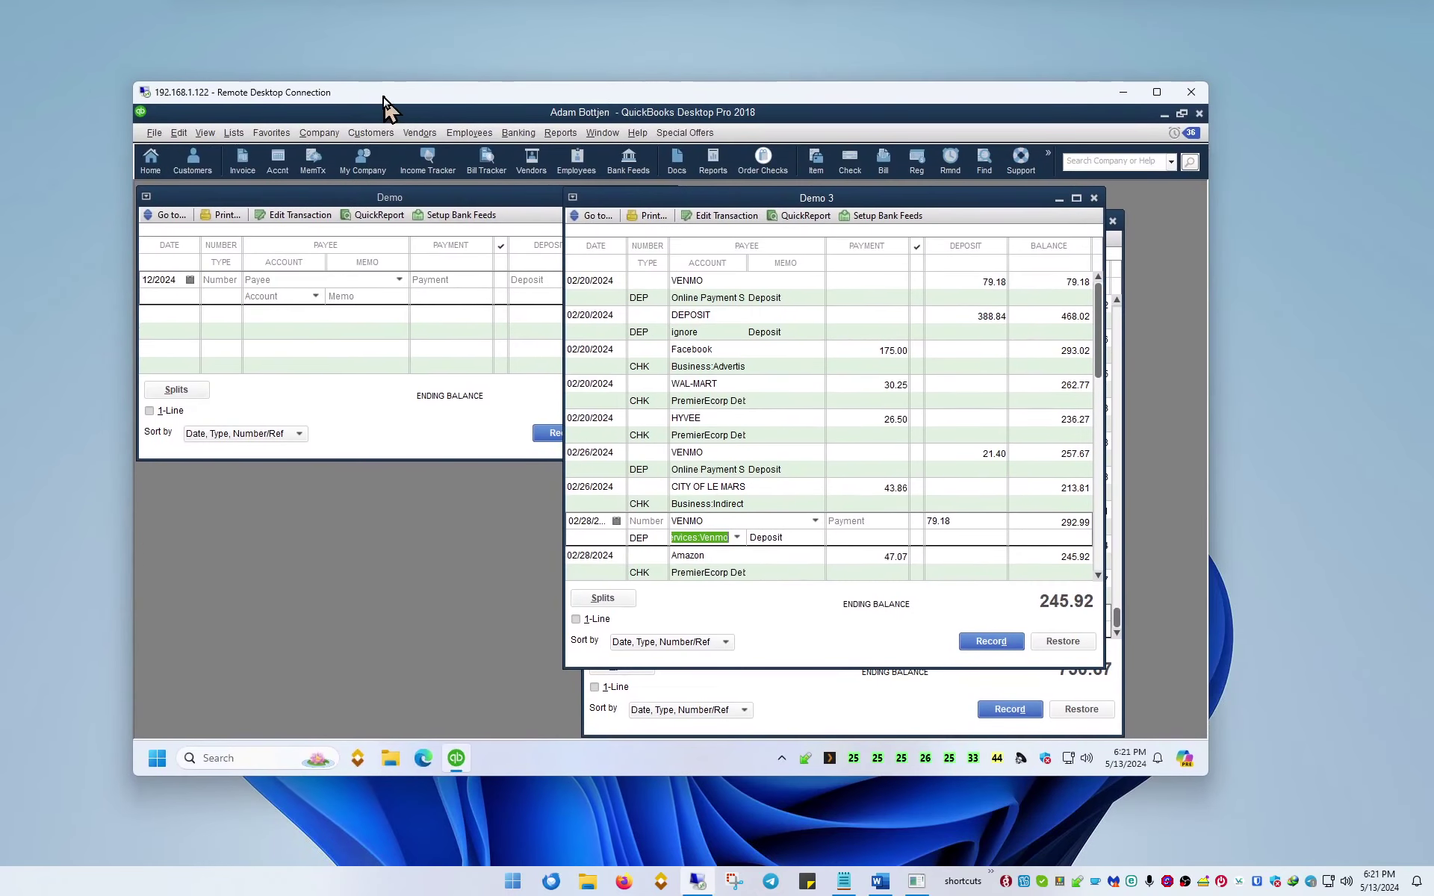
drag(742, 199, 516, 208)
click(971, 222)
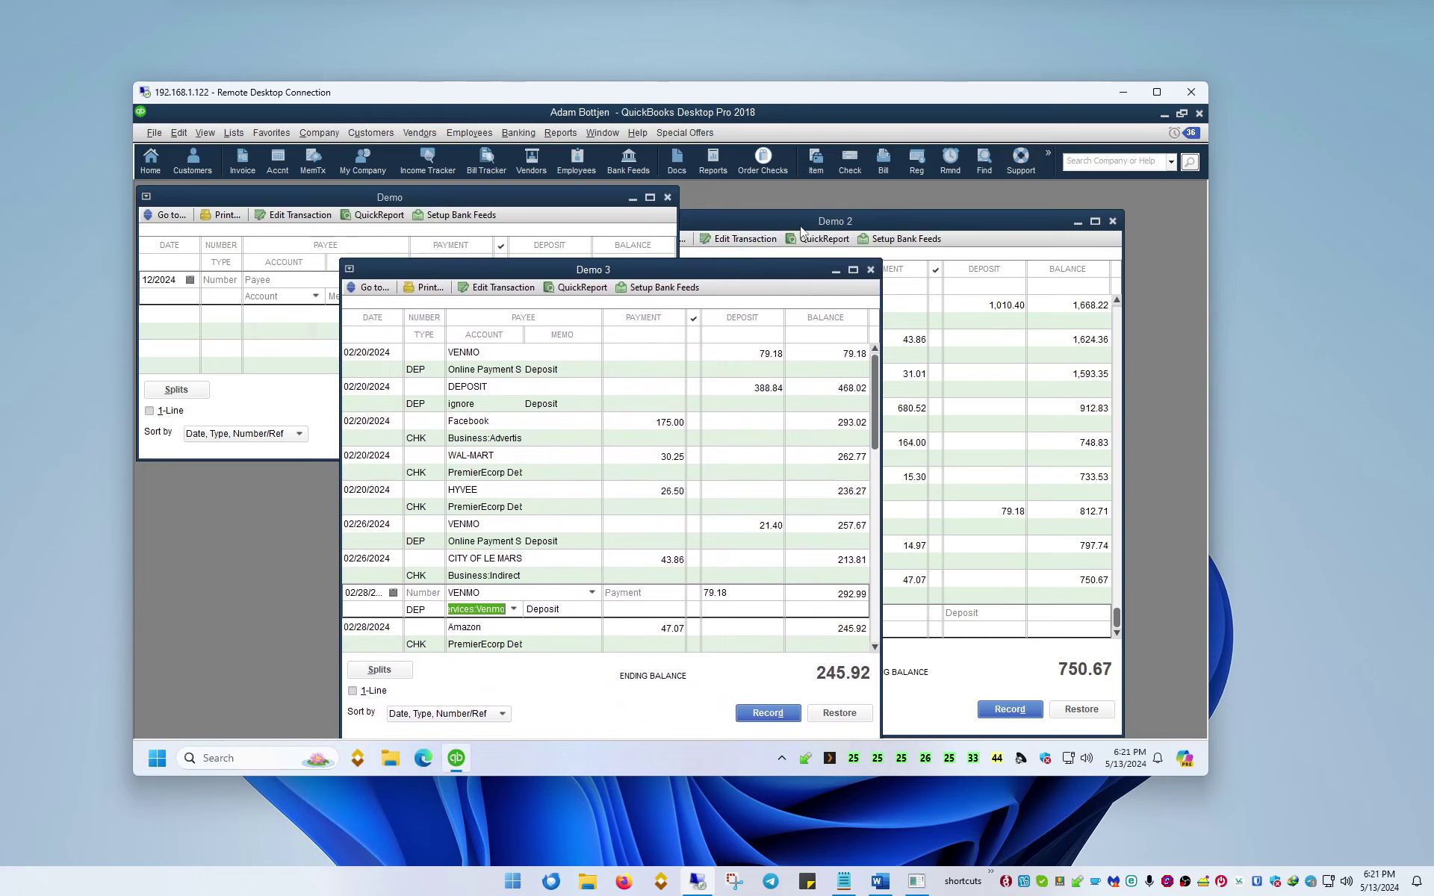
drag(827, 227, 595, 227)
double_click(596, 226)
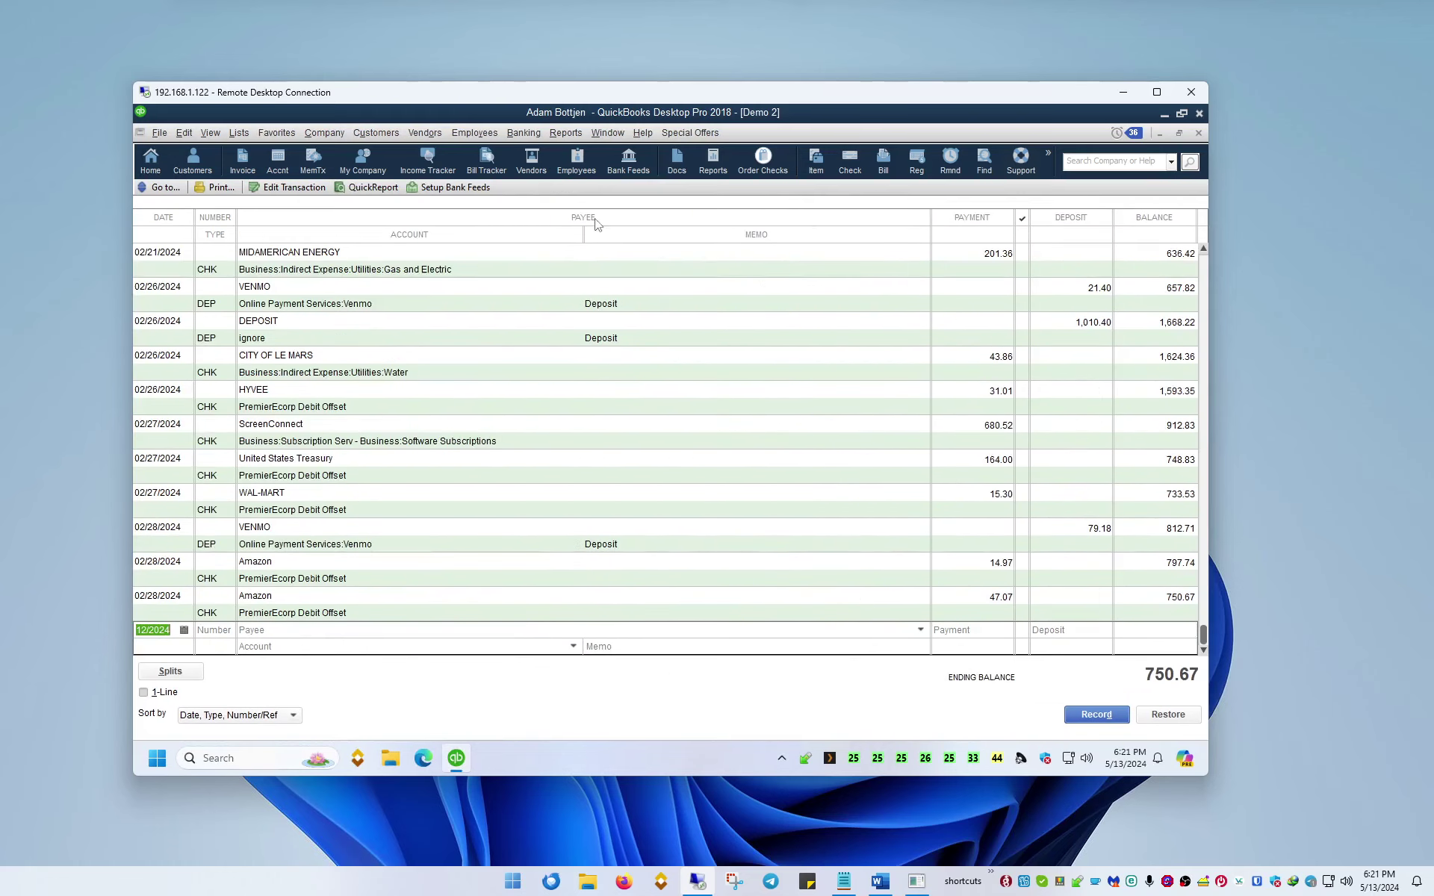
scroll(575, 369, up, 5)
scroll(575, 369, down, 10)
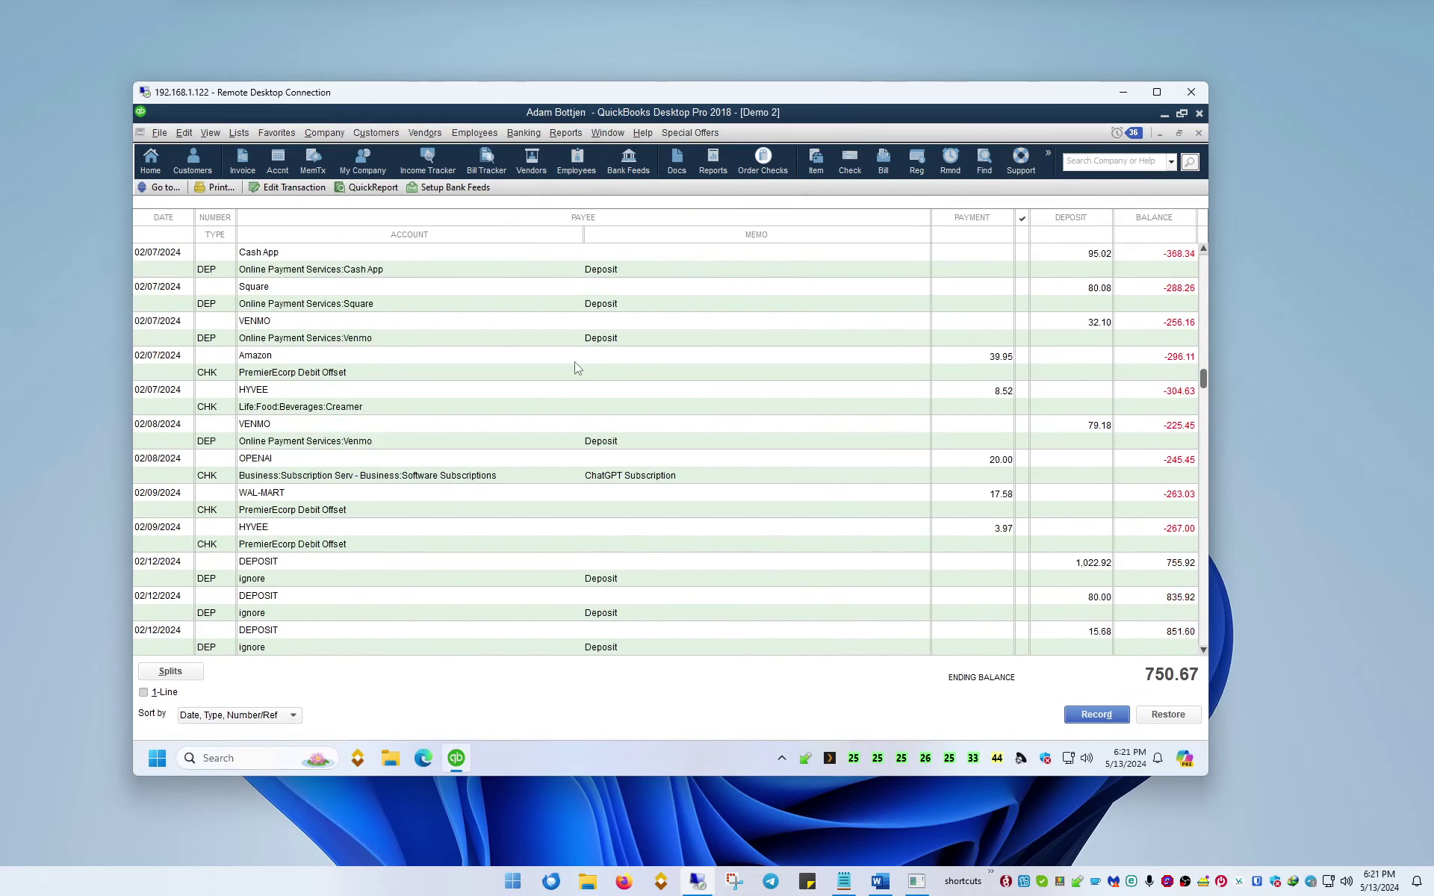
scroll(593, 372, up, 15)
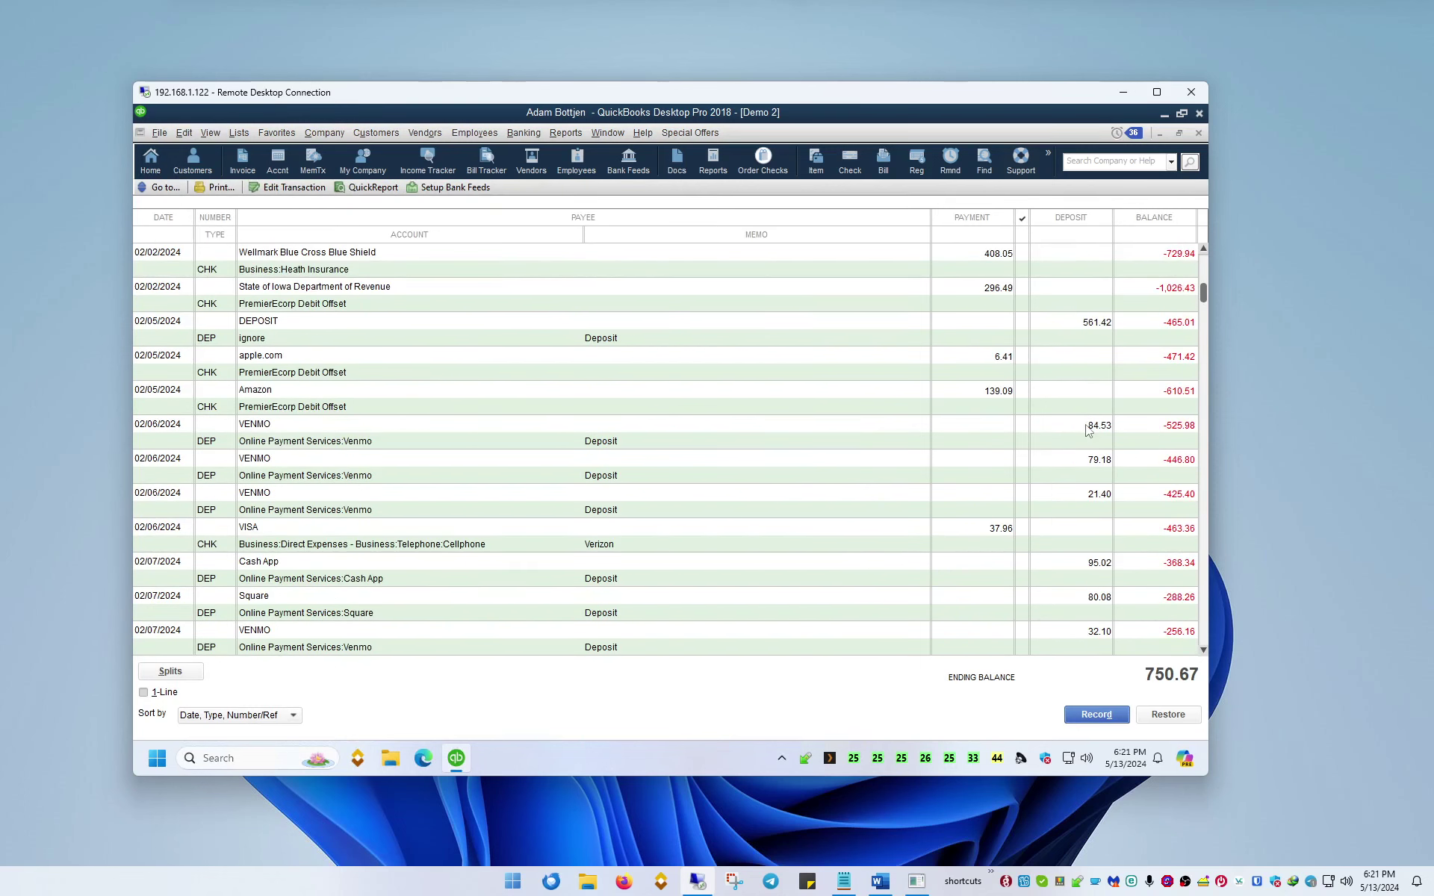
scroll(1089, 430, up, 3)
scroll(1089, 430, down, 15)
scroll(1089, 430, down, 4)
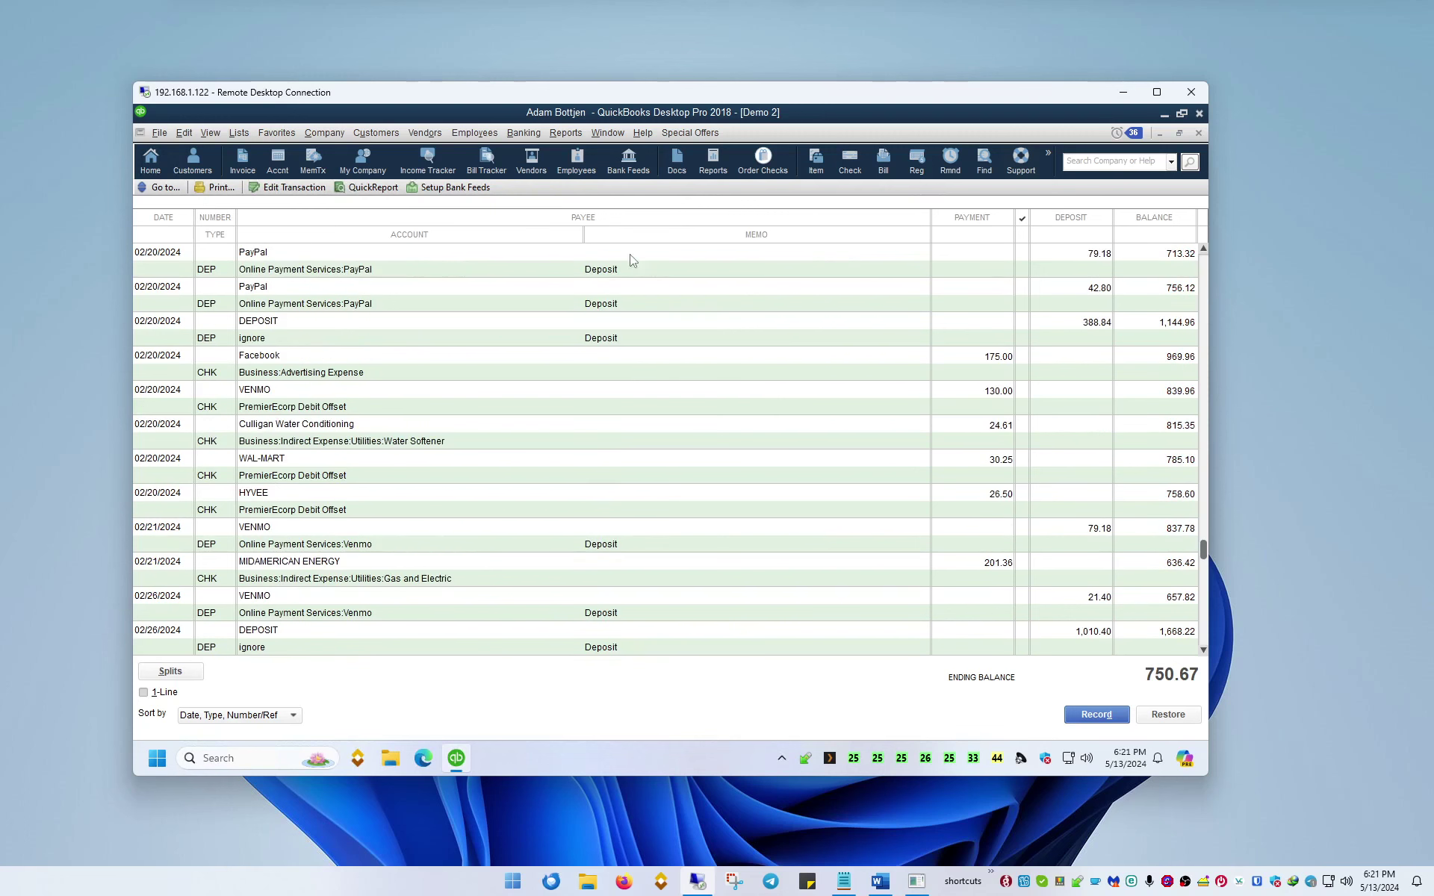
Start printing the Demo 2 register with a date range from 02/01/2024 through the end of February 2024.
click(217, 193)
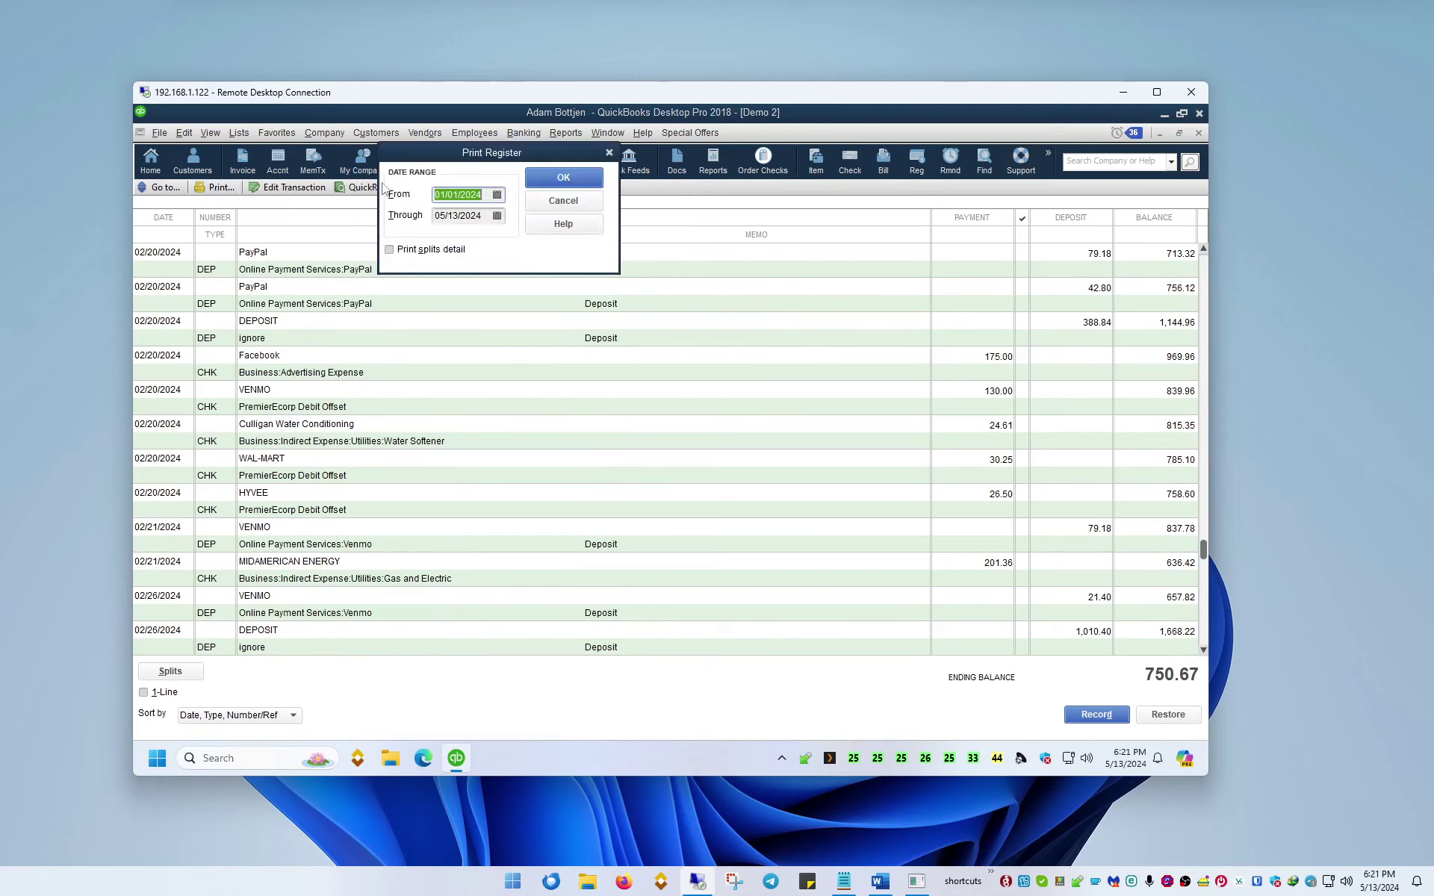
click(440, 194)
key(Delete)
text(2)
click(498, 218)
click(450, 241)
click(450, 241)
click(451, 242)
click(519, 352)
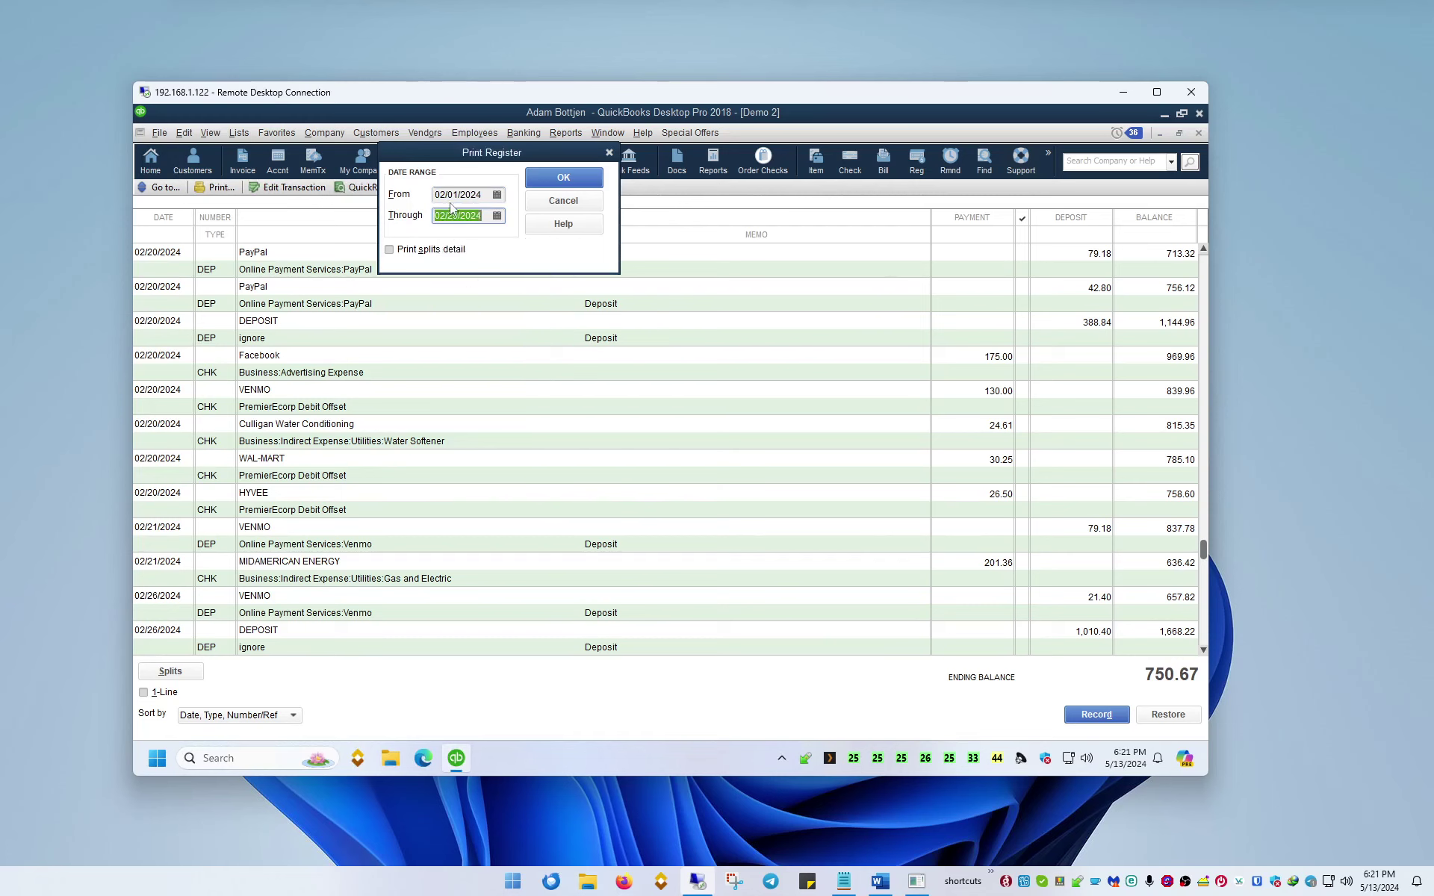
click(562, 178)
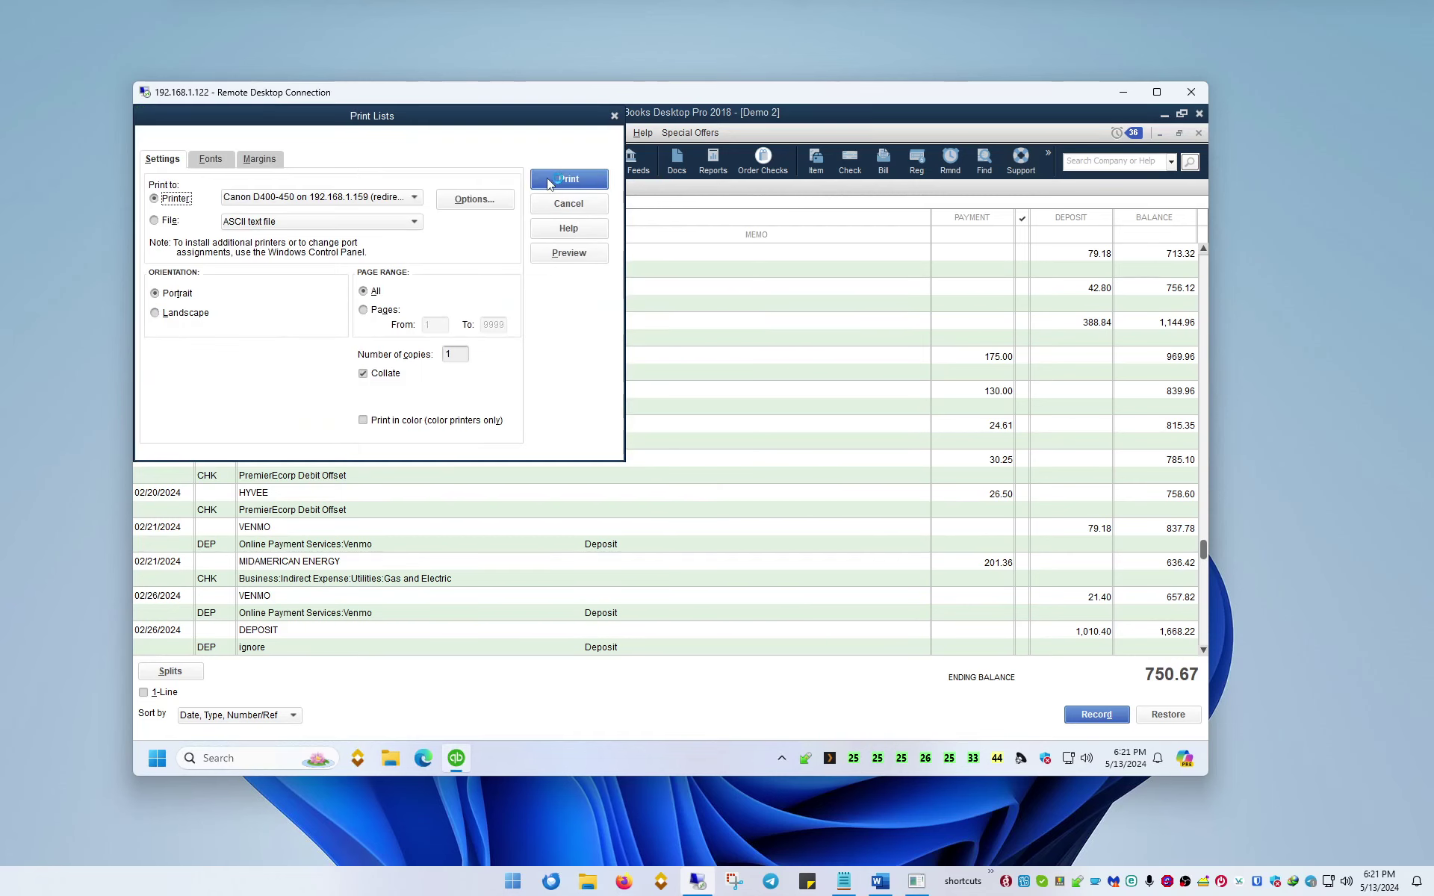
Export the register to a tab delimited file named "tab test" on Drive D.
click(157, 223)
click(256, 223)
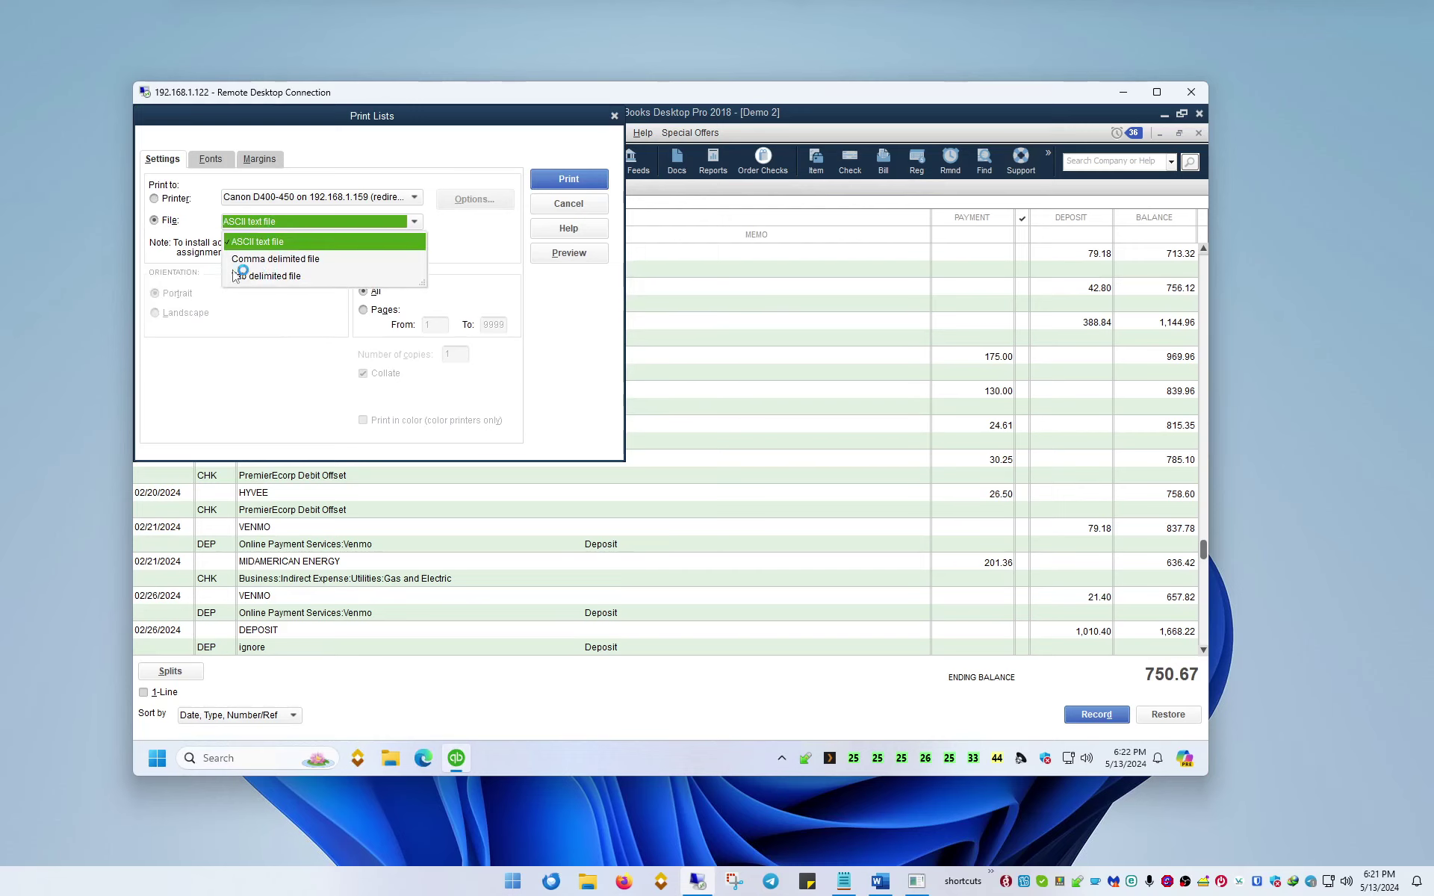
click(270, 276)
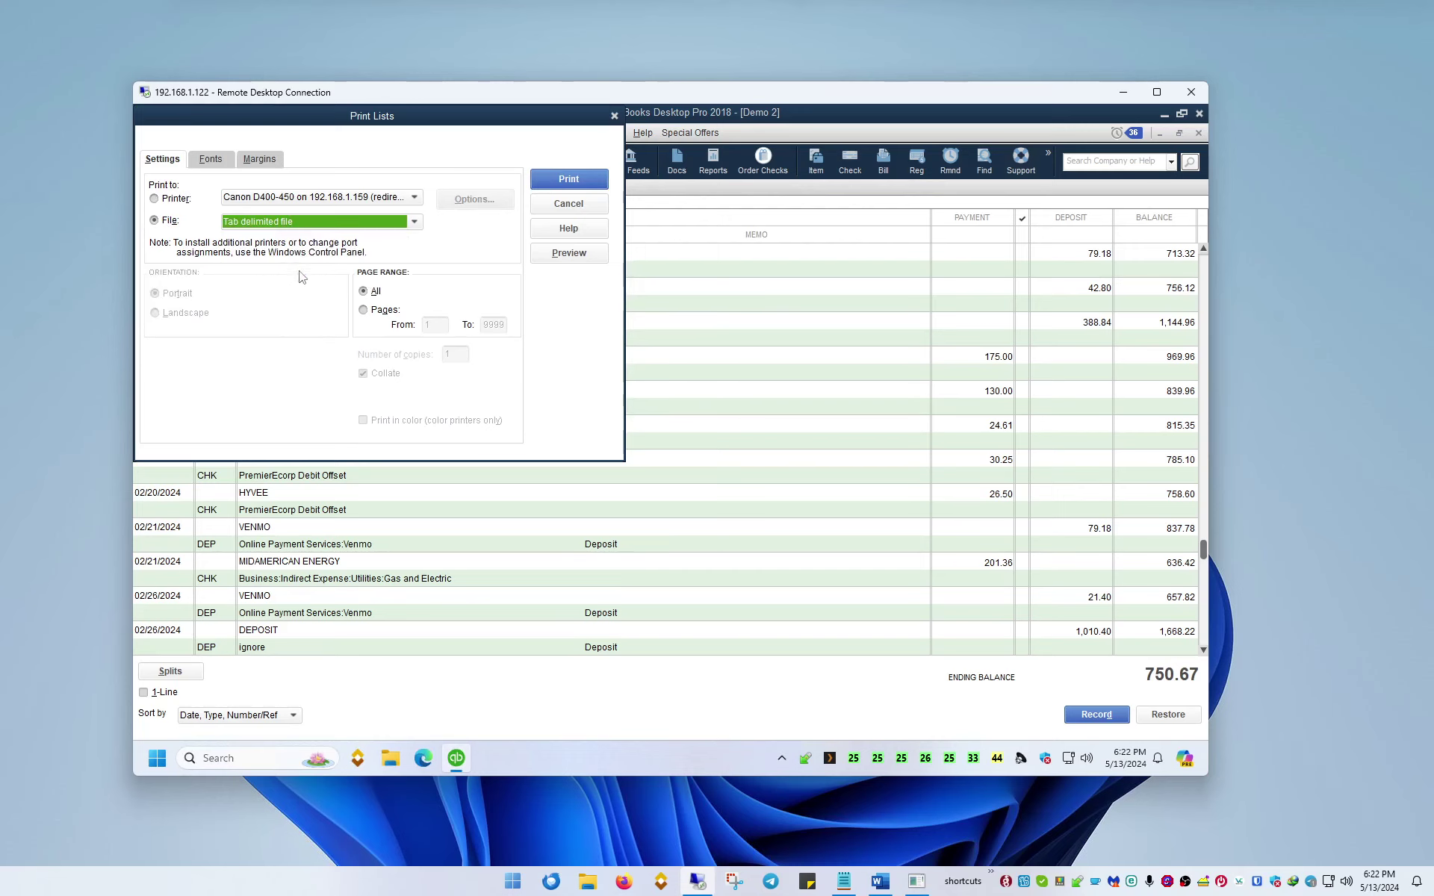
click(568, 180)
drag(370, 158, 490, 177)
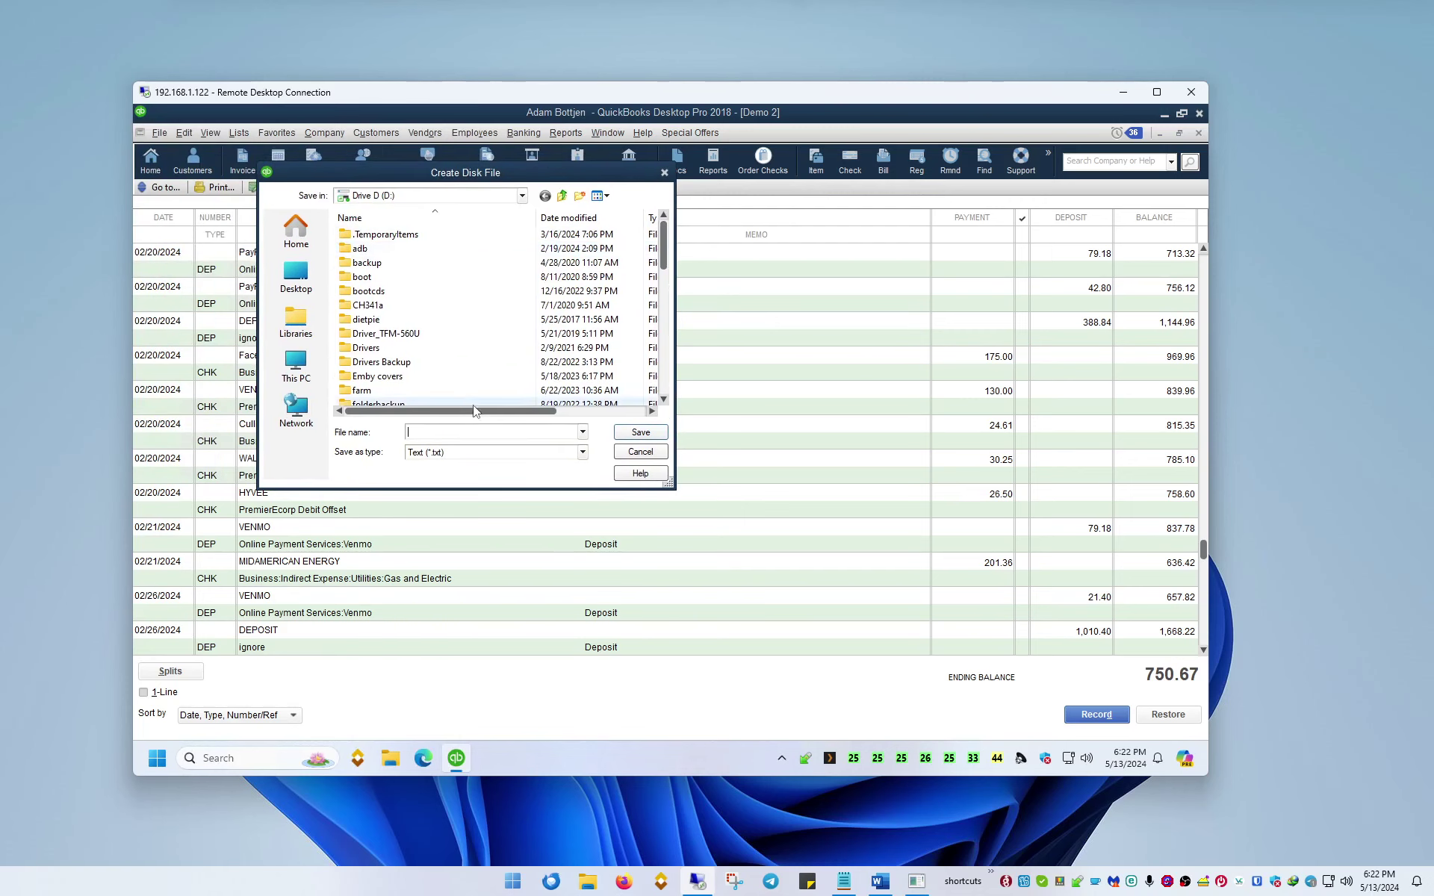
text(tab test)
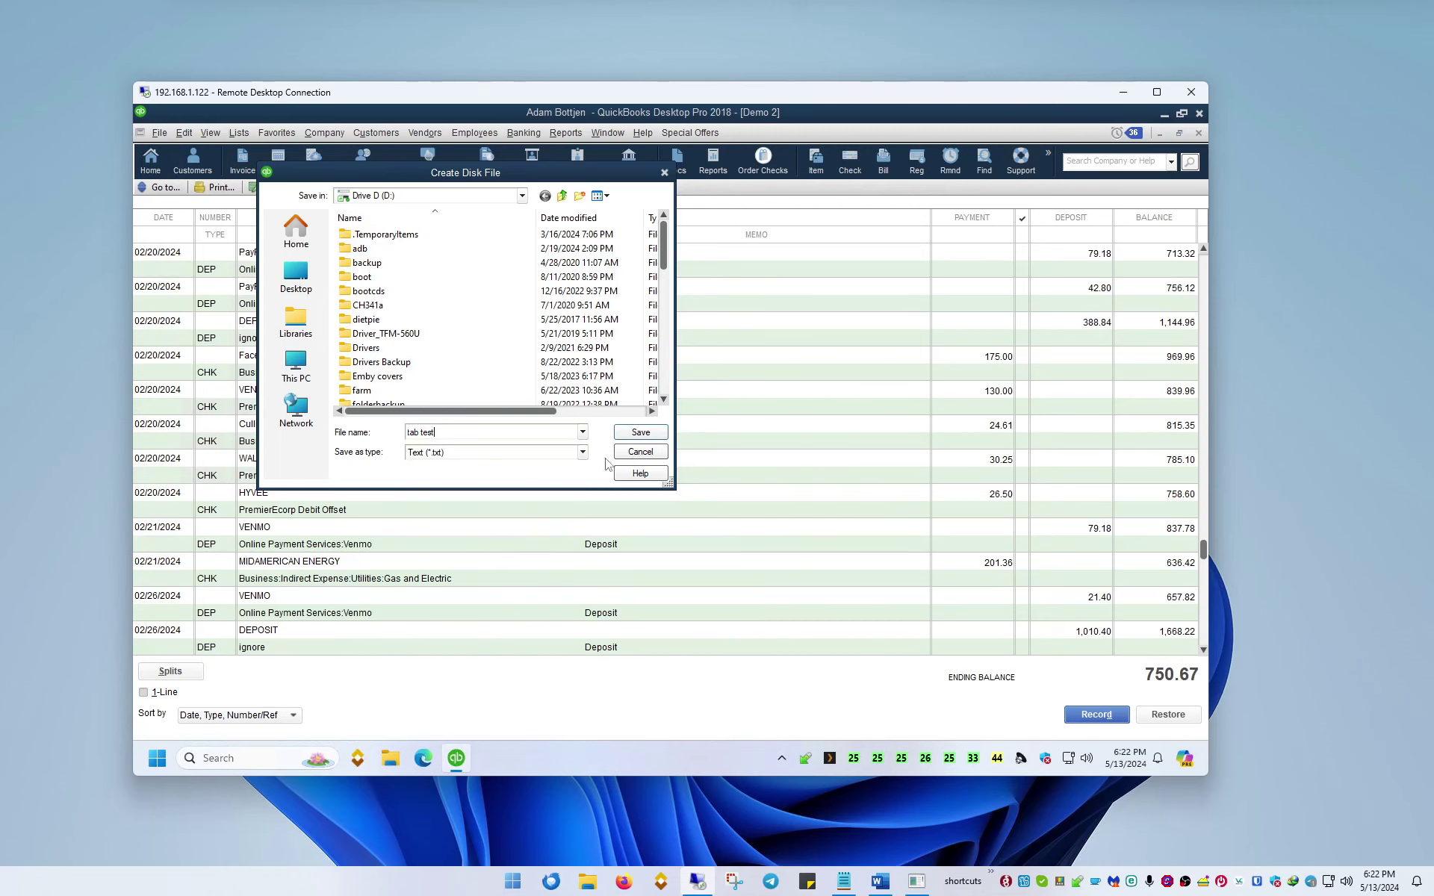
click(631, 434)
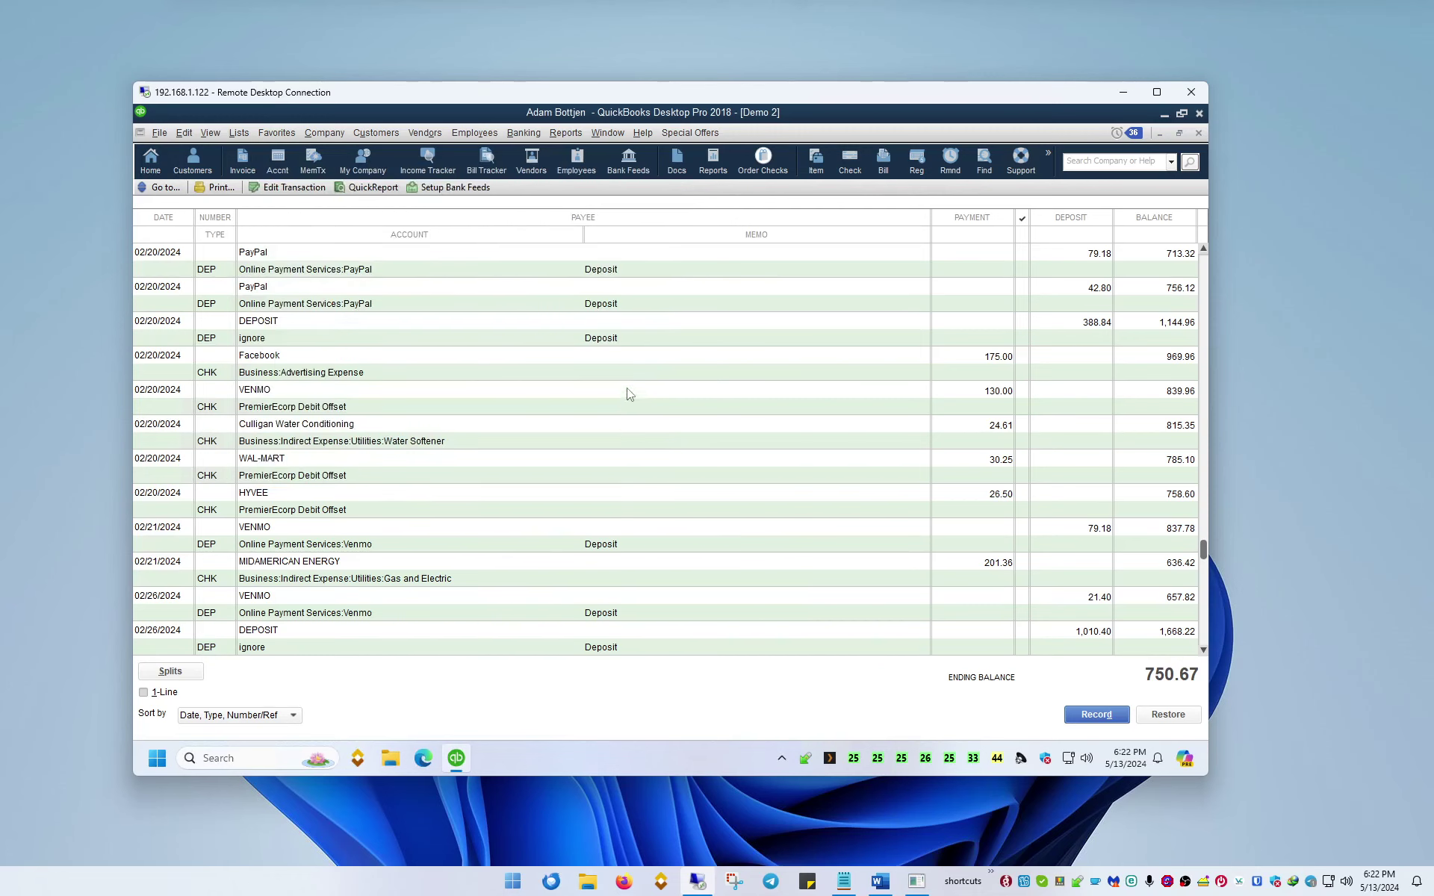
Switch to the CSV/QBO to IIF Converter and import the tab-delimited file w:\tab test.TXT into the pattern editor.
click(916, 881)
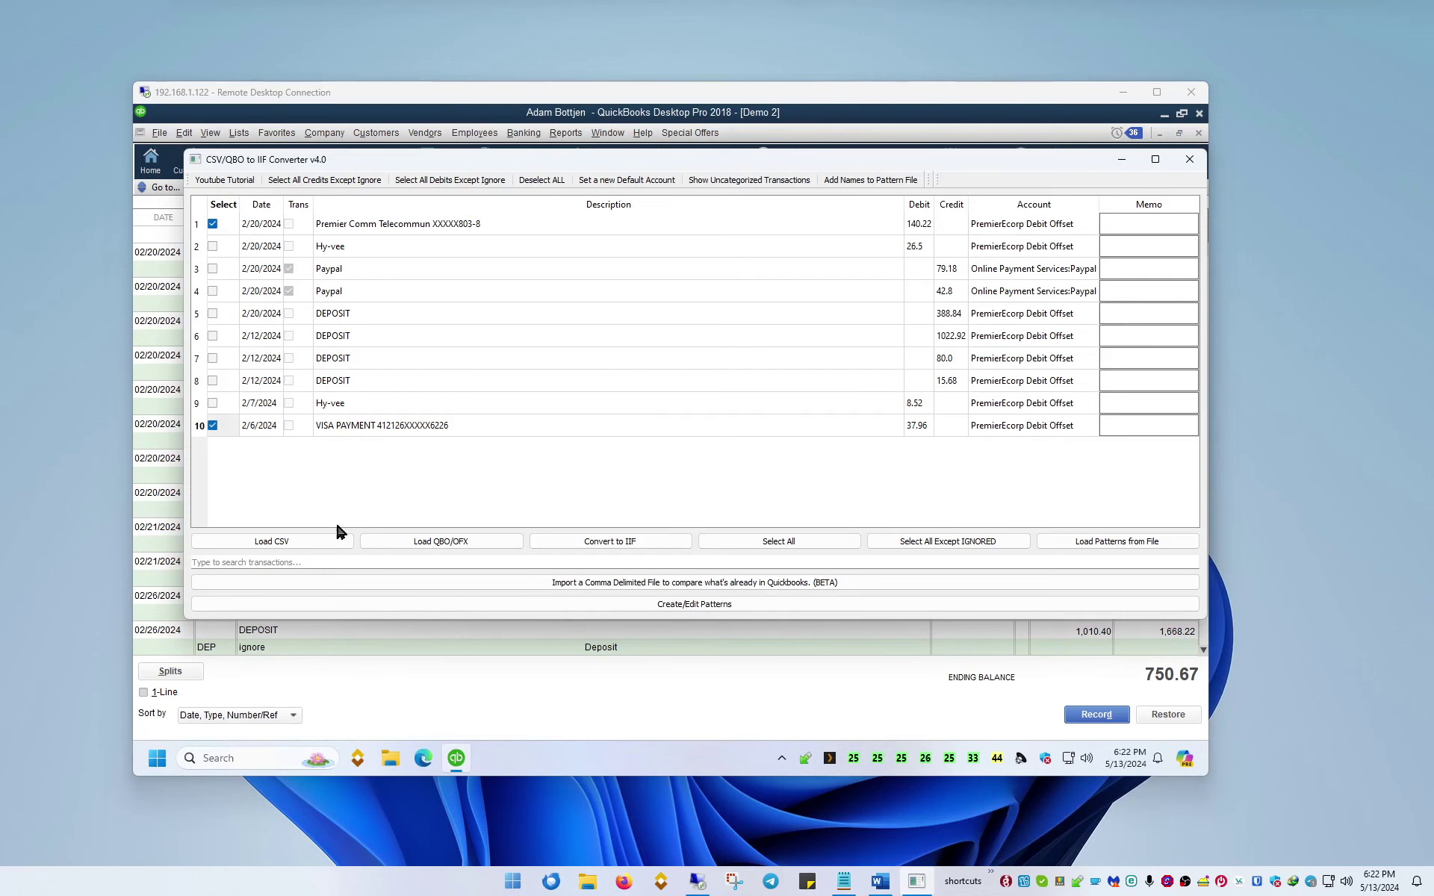
click(667, 607)
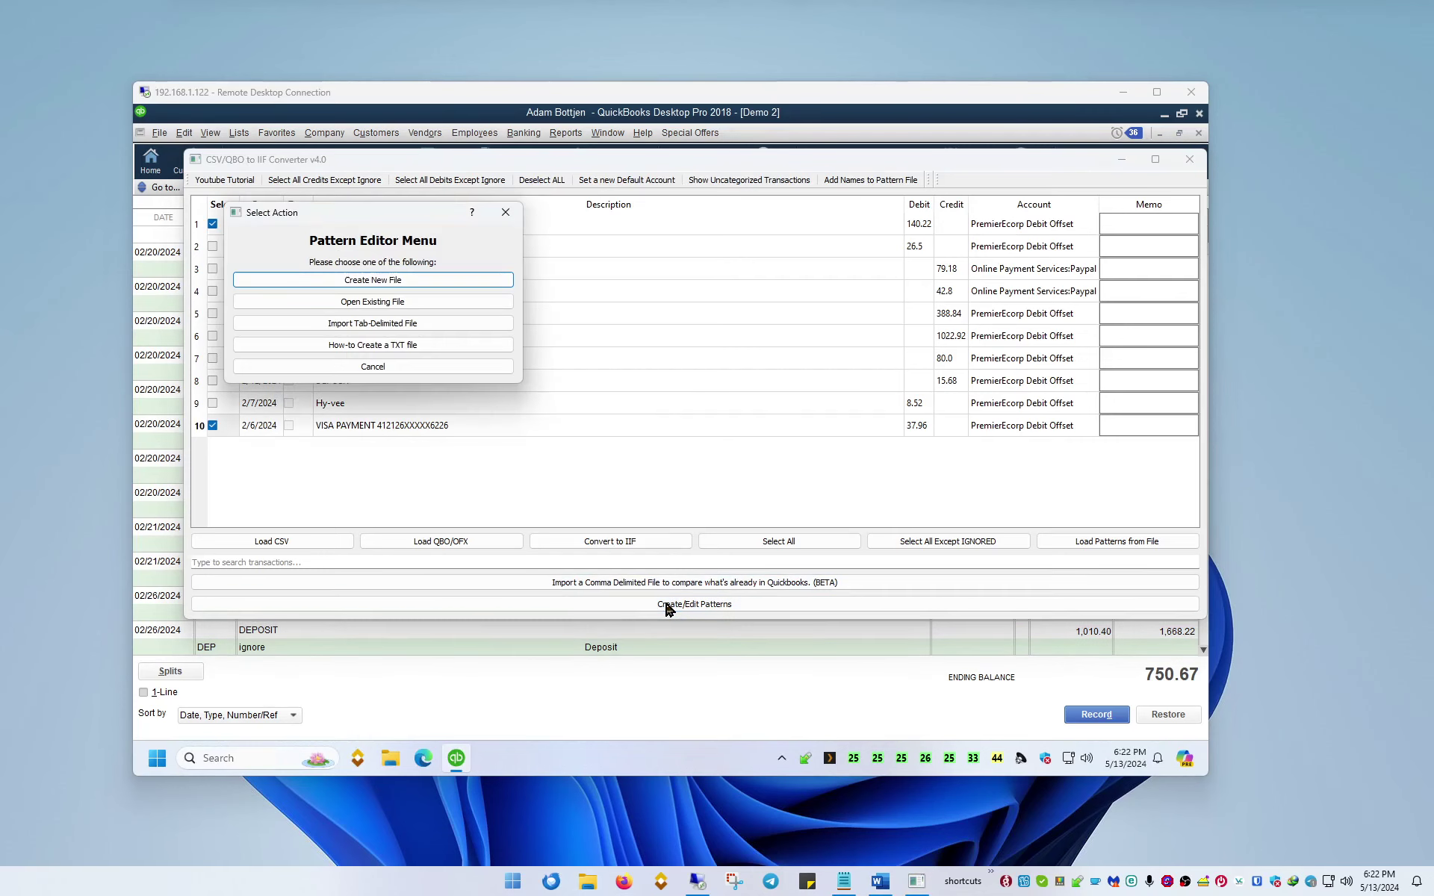
click(354, 326)
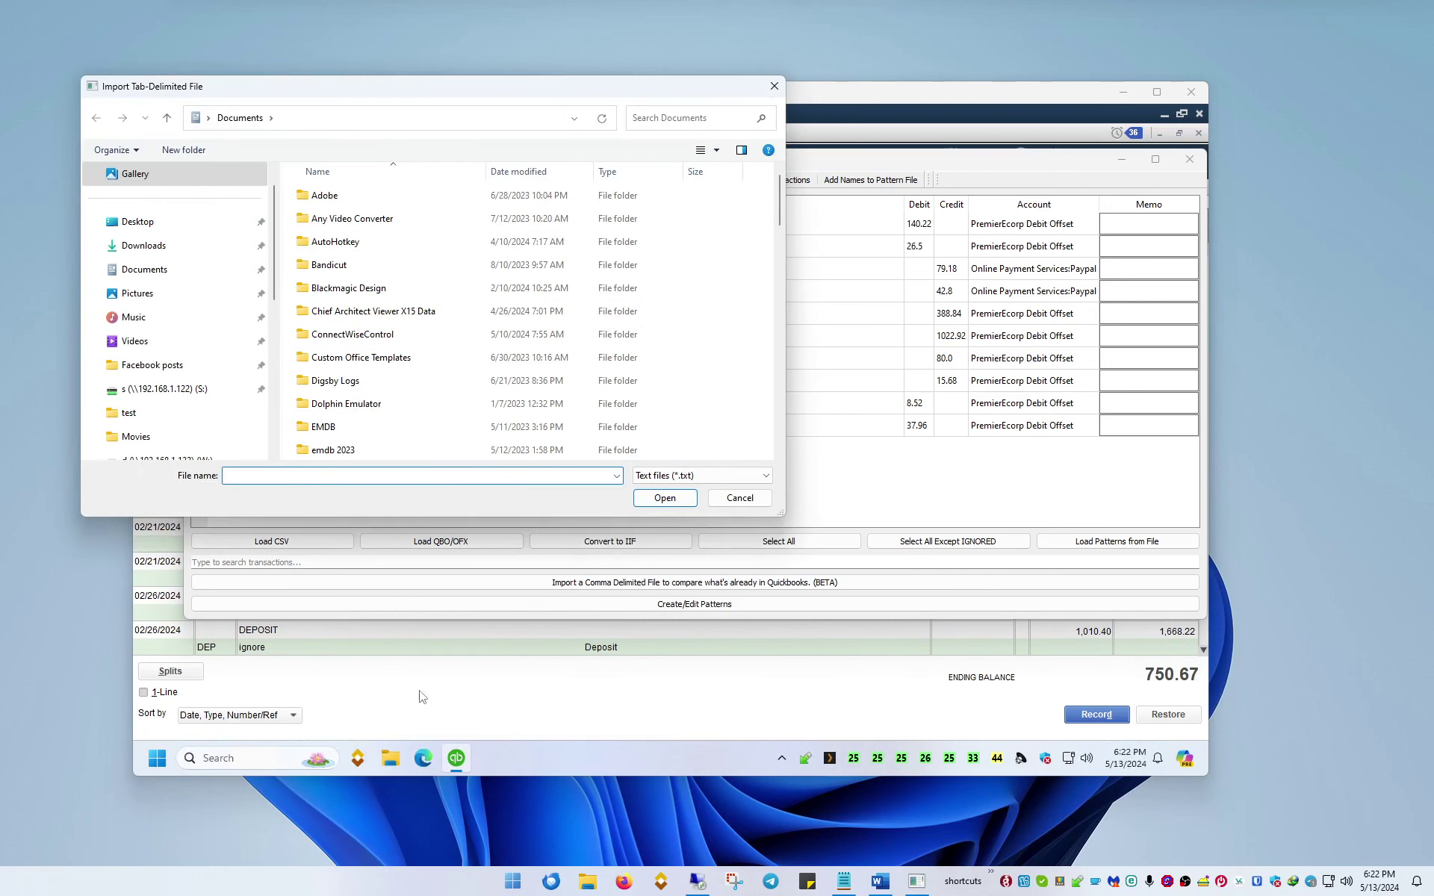
text(w:	ab)
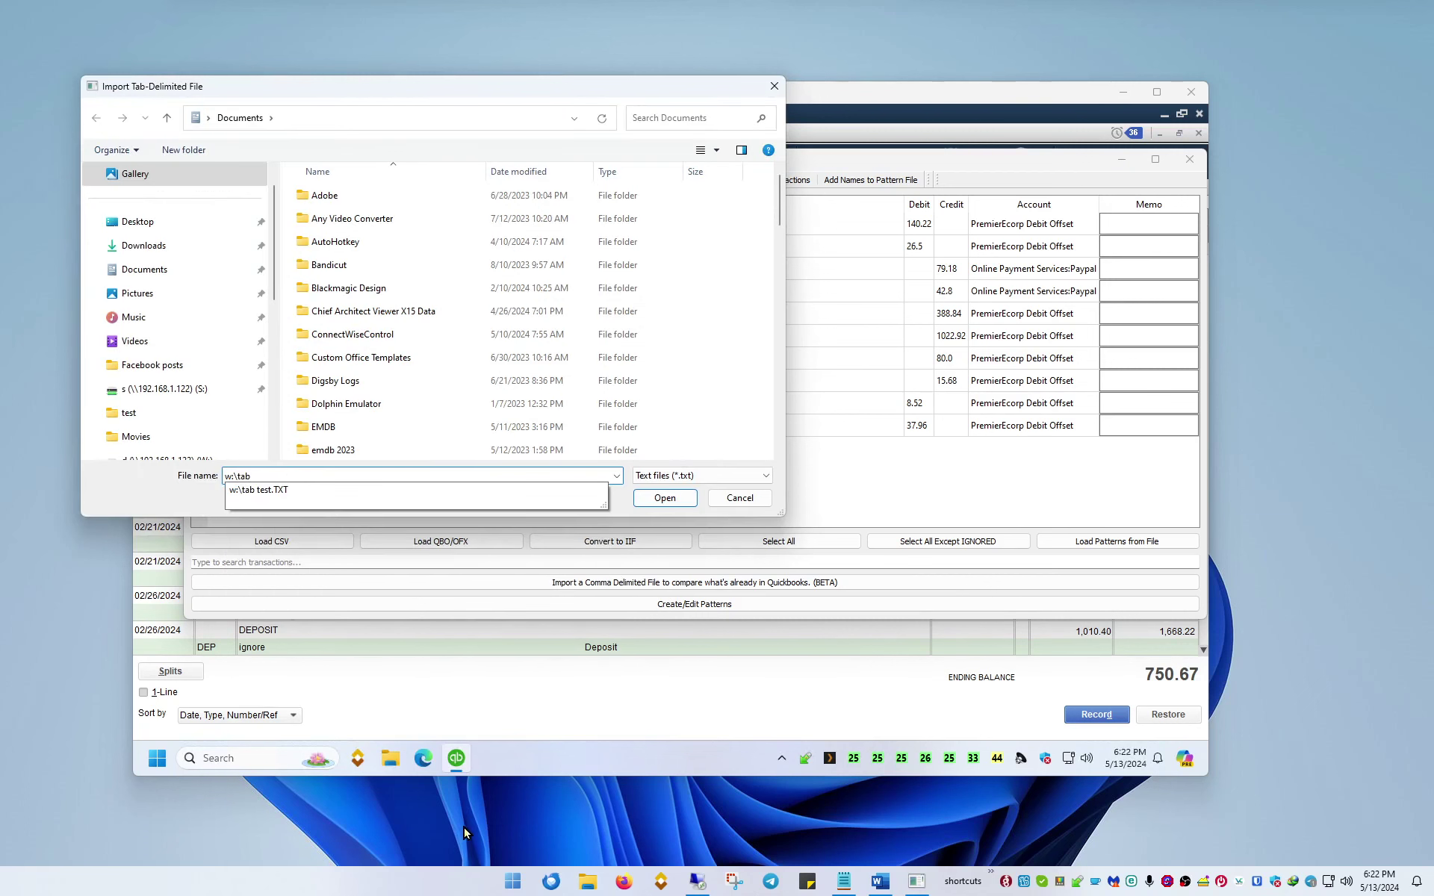
click(278, 491)
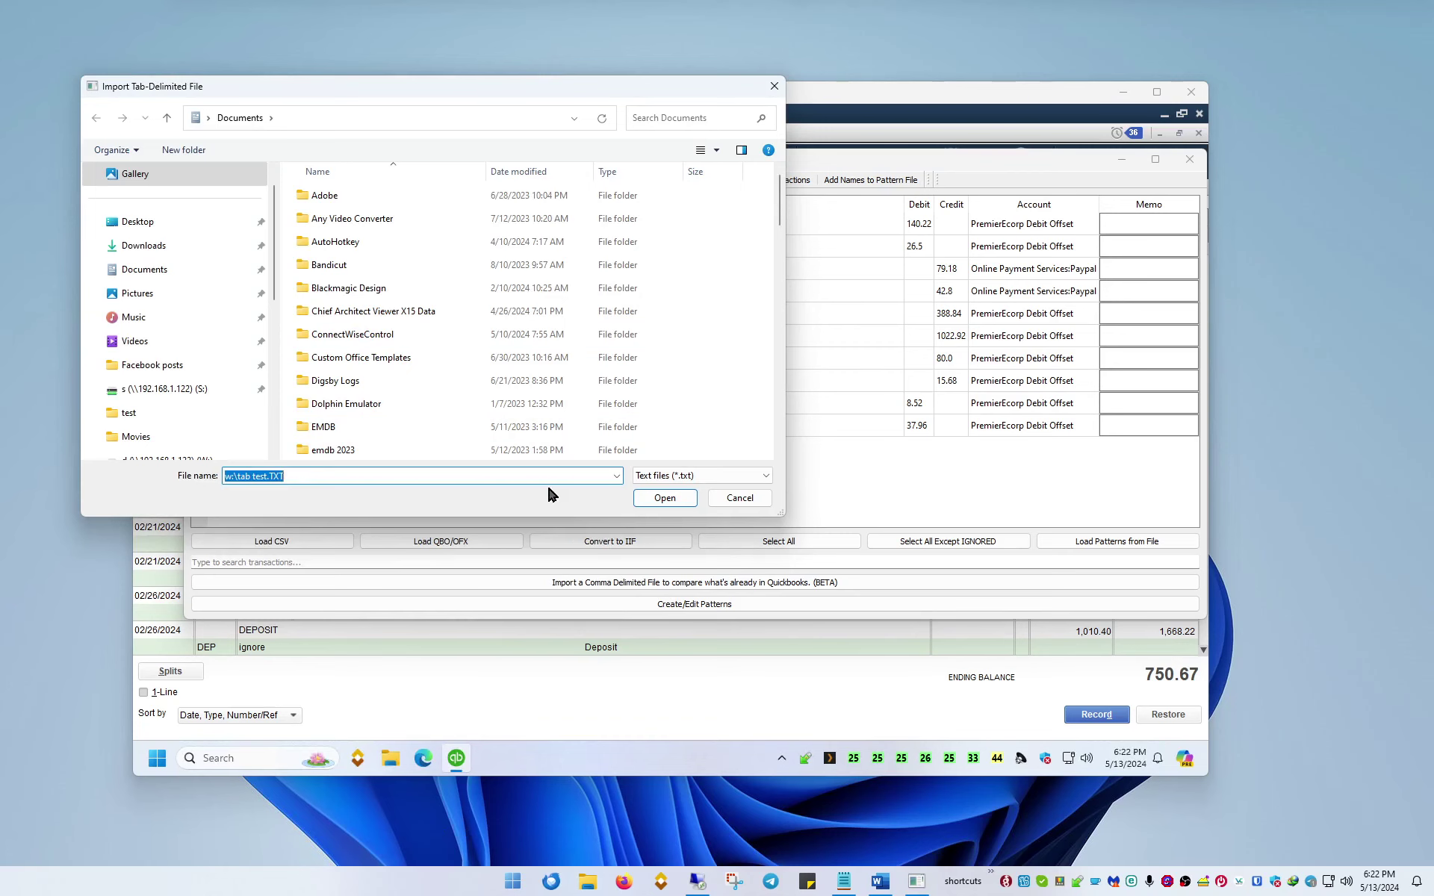
click(661, 496)
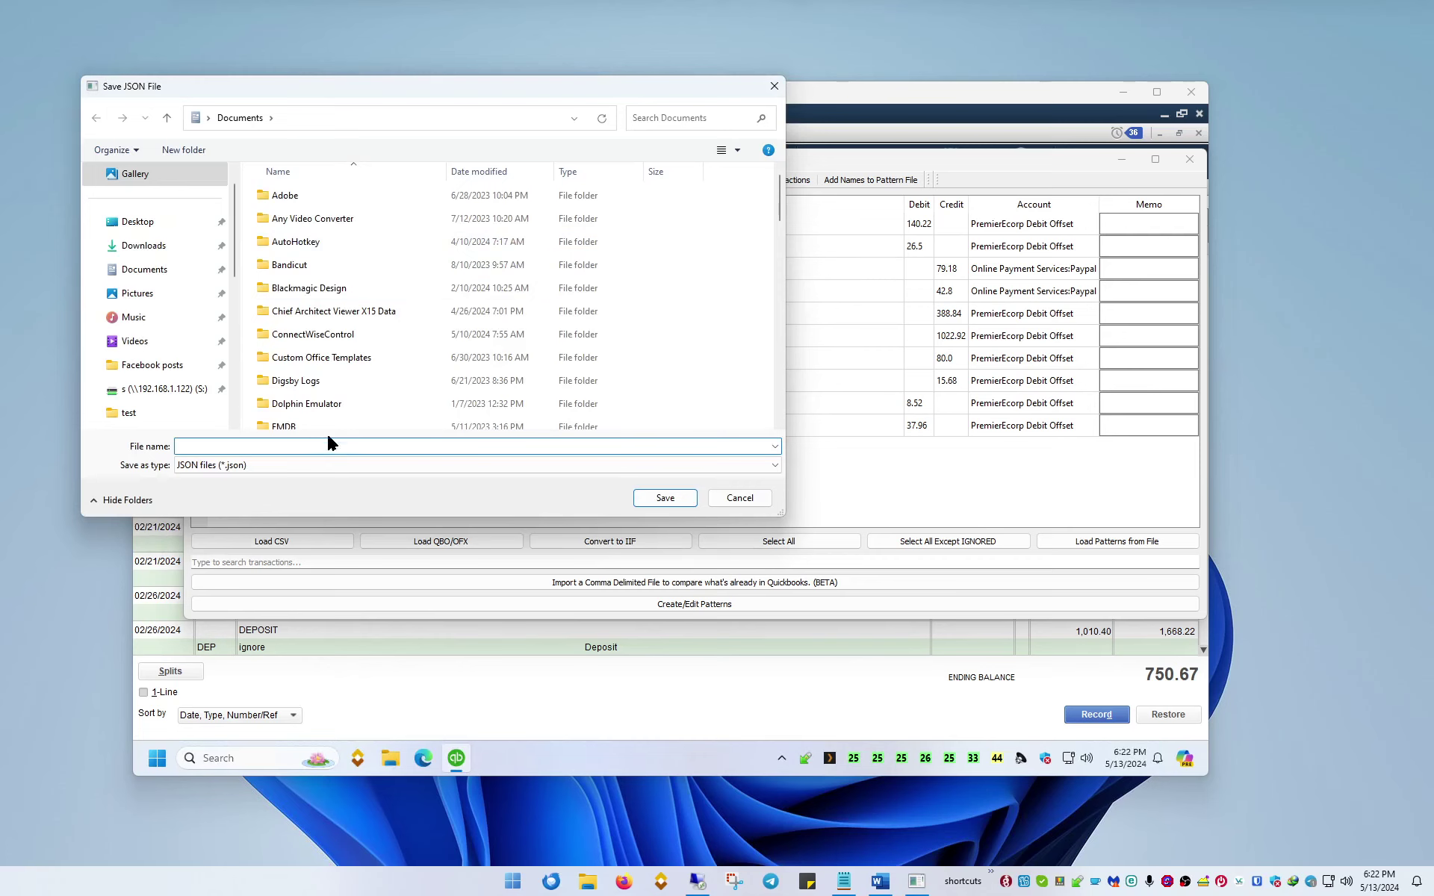
Save the imported patterns as testpattern2.json in Documents, basing the name on the existing testpattern1.json.
scroll(339, 357, down, 12)
click(301, 401)
double_click(225, 444)
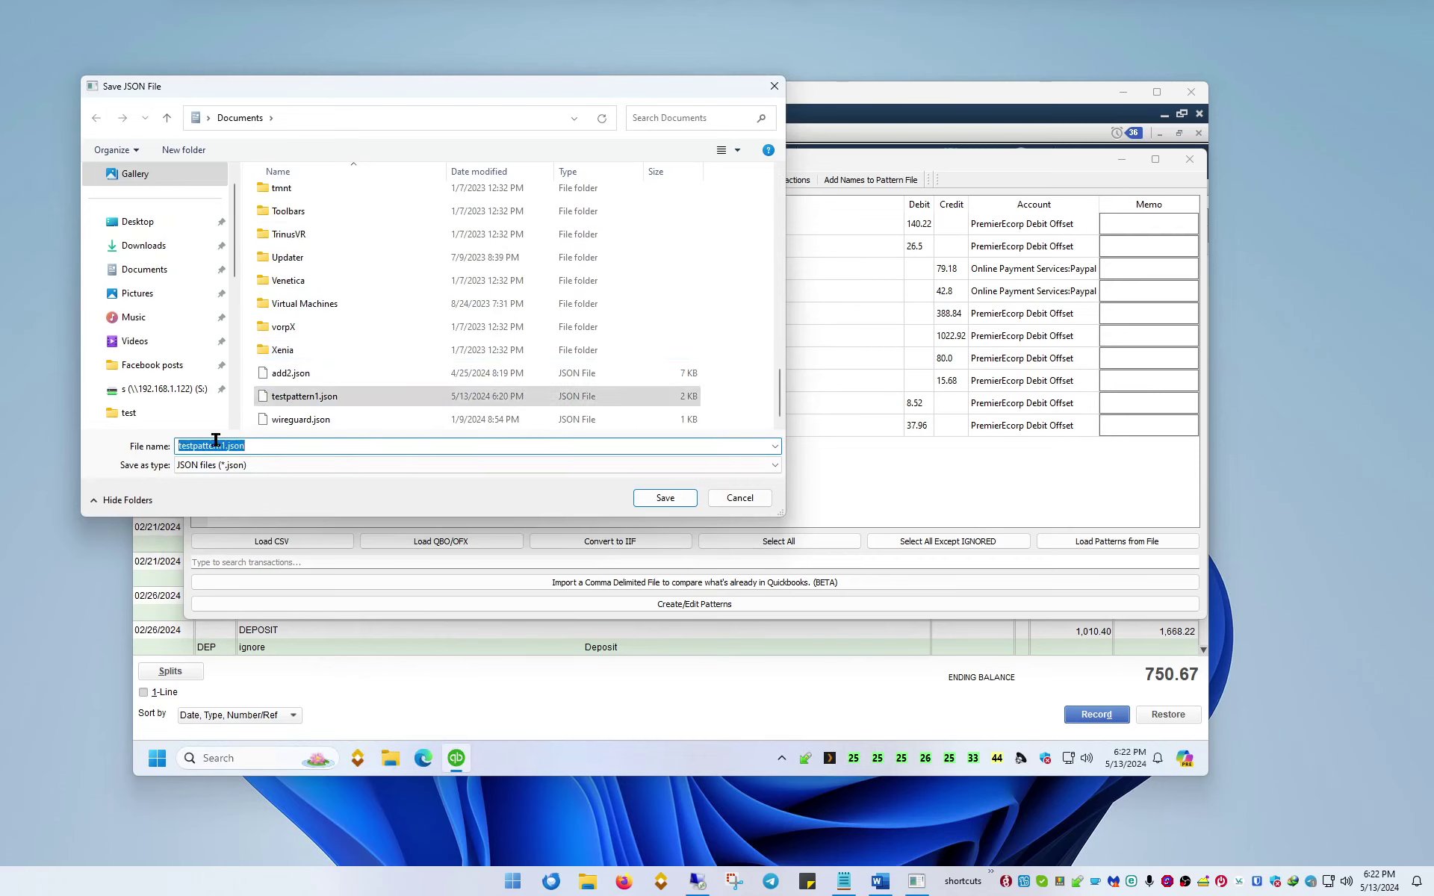
click(223, 444)
key(BackSpace)
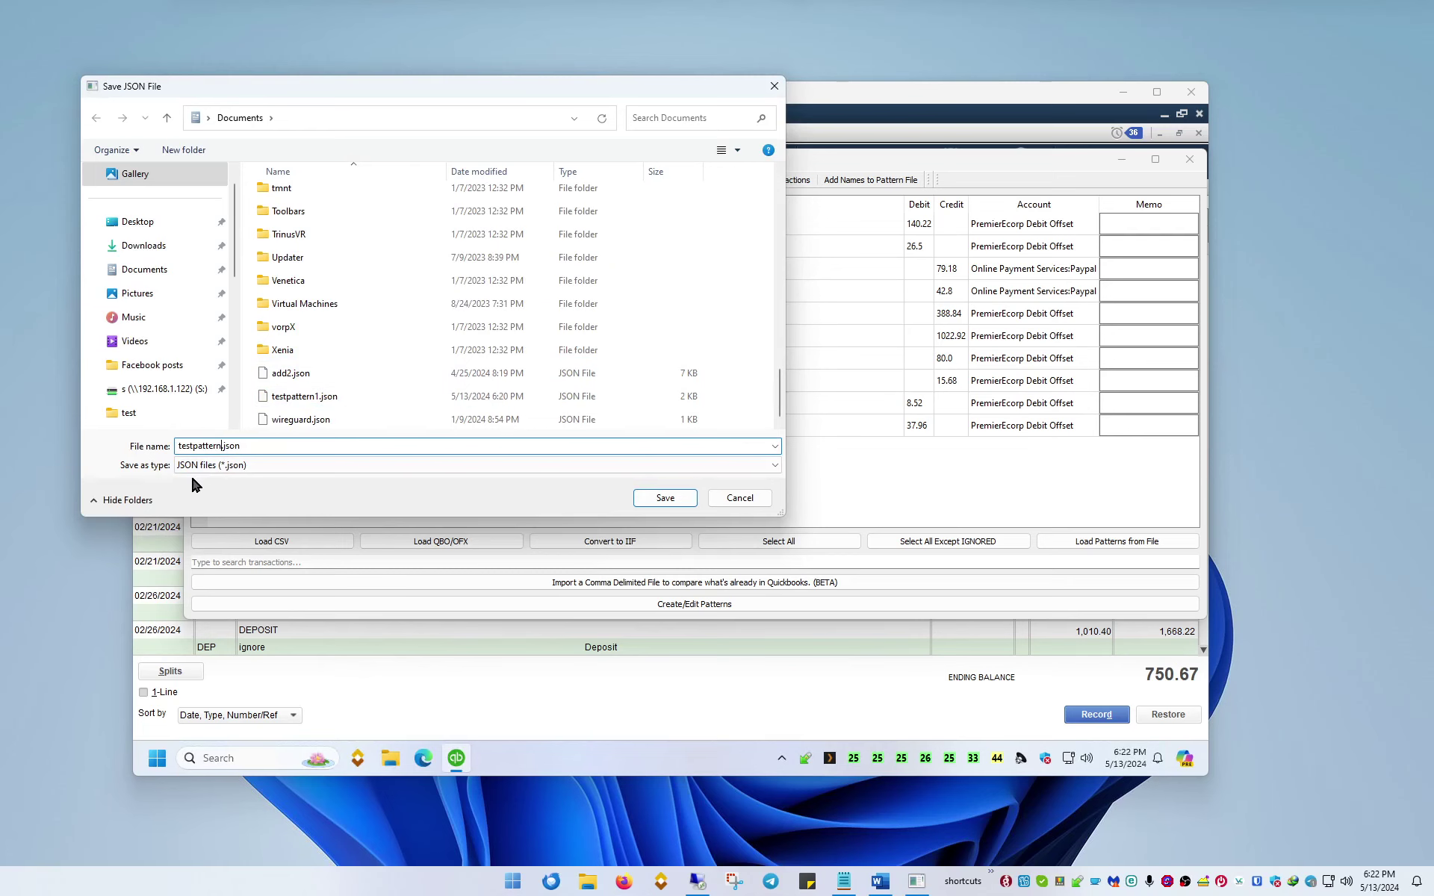
text(2)
click(665, 499)
Look through the whole list of imported payee patterns in the pattern editor.
drag(478, 72, 795, 174)
scroll(803, 306, down, 2)
scroll(806, 321, up, 1)
scroll(830, 403, down, 1)
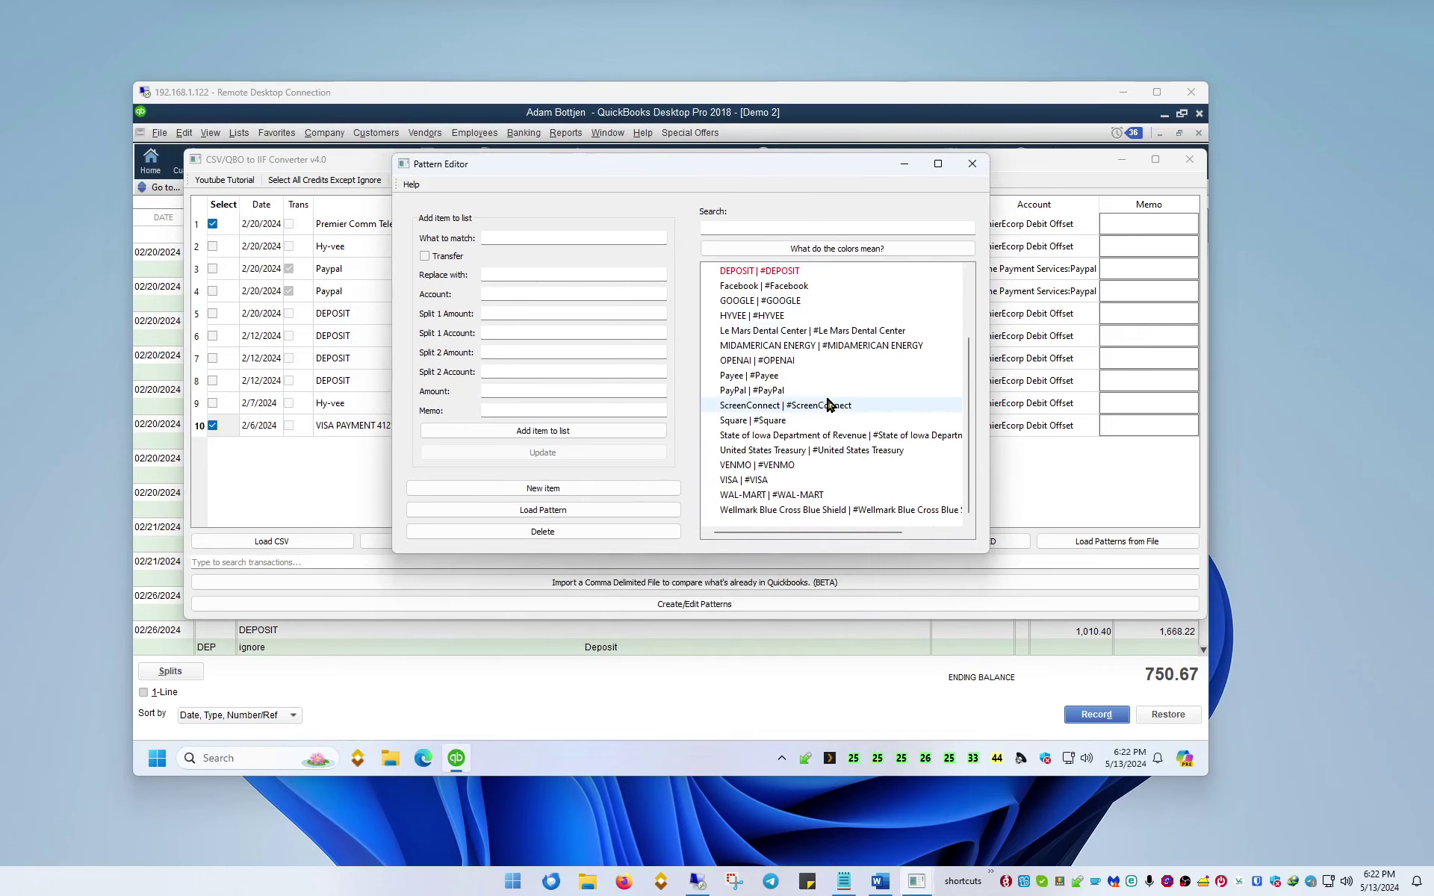
scroll(829, 403, up, 2)
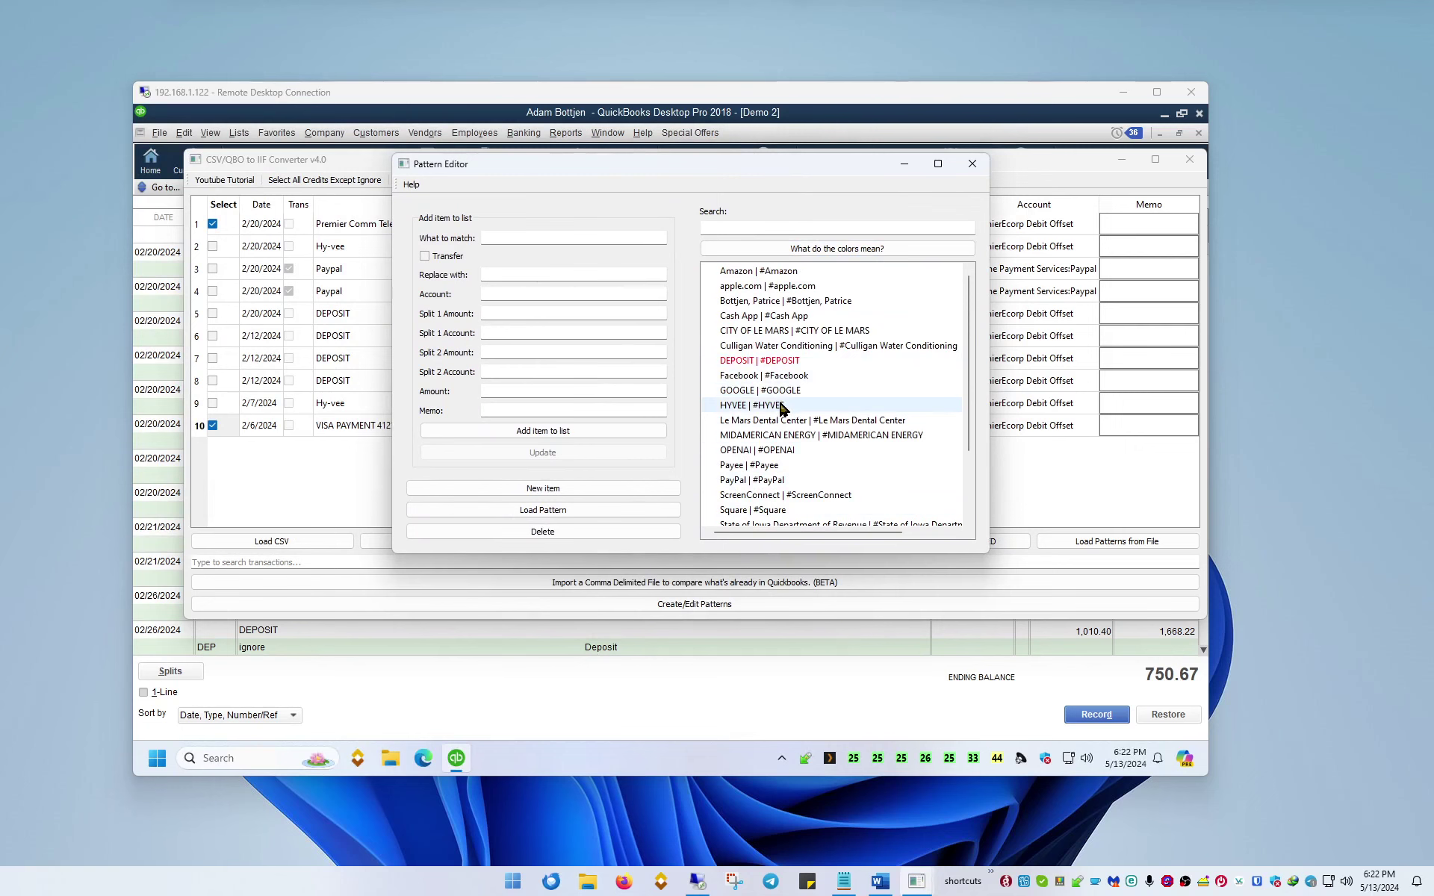
scroll(782, 407, down, 2)
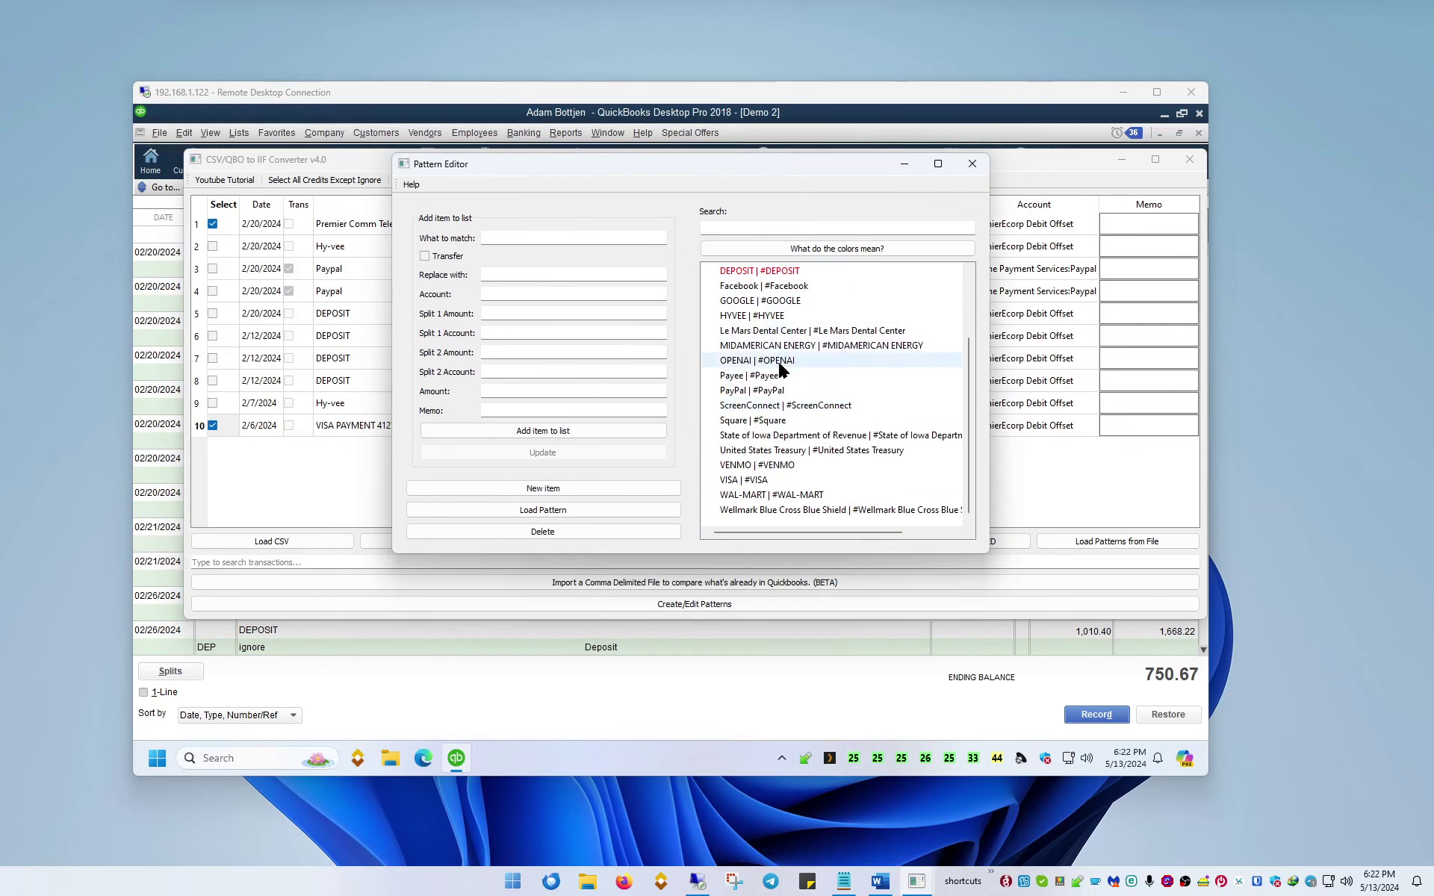
Inspect the match text, replacement and account of the Payee and OPENAI patterns, and close the editor.
drag(682, 165, 877, 110)
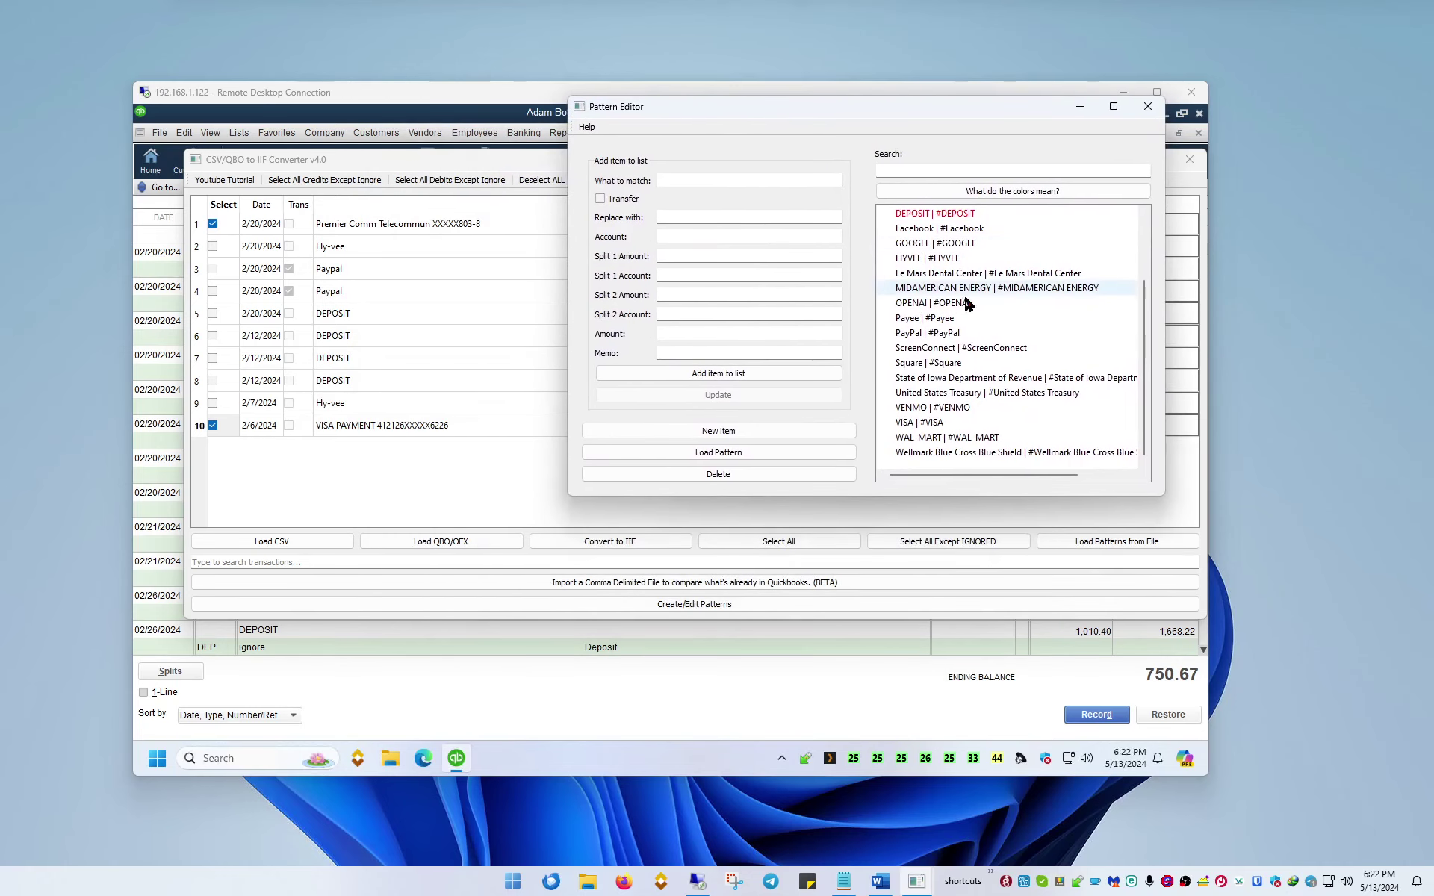
click(923, 320)
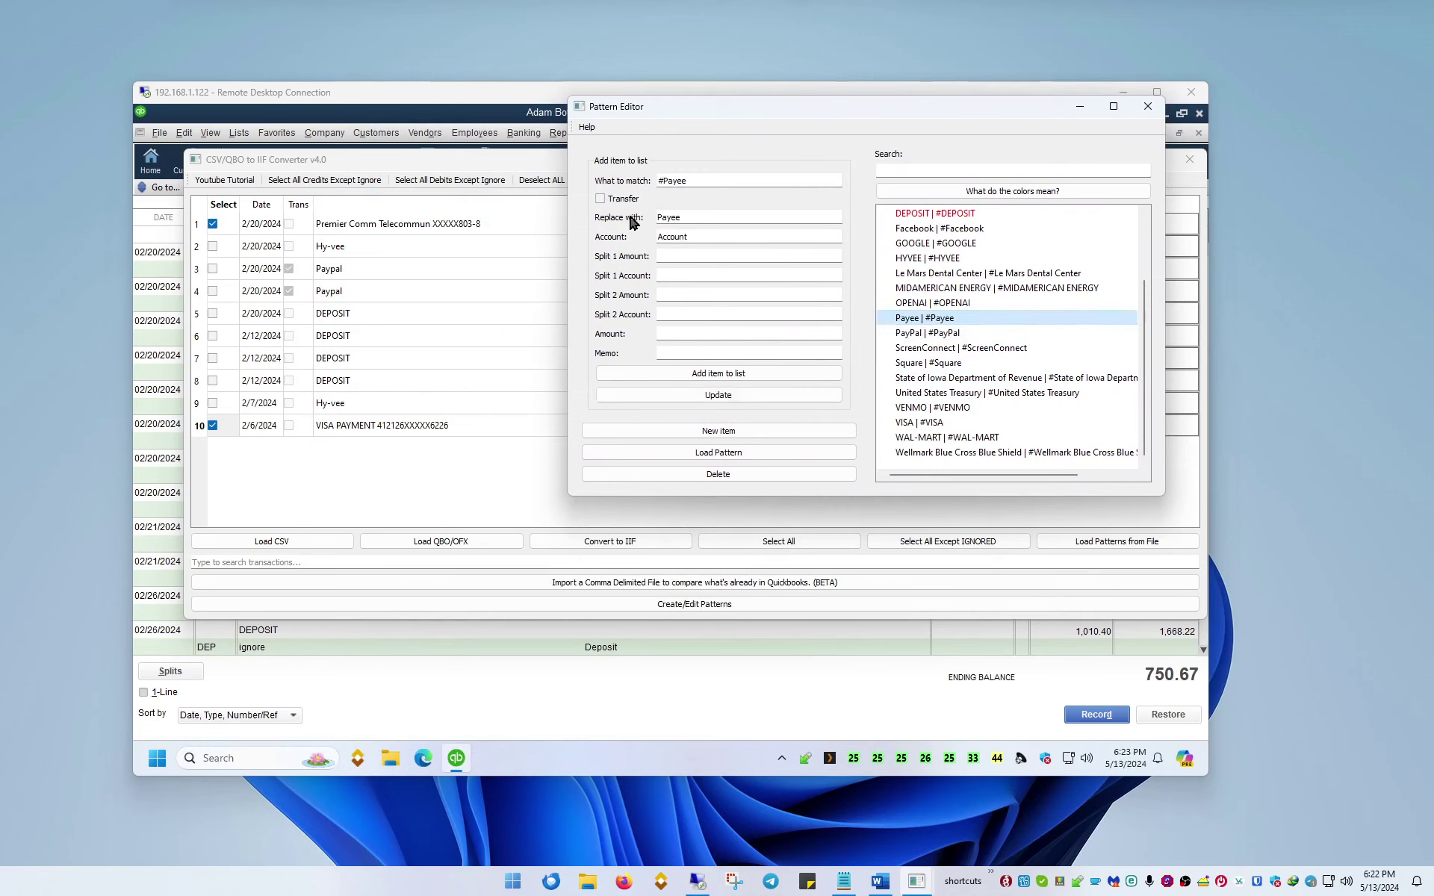
drag(658, 181, 708, 182)
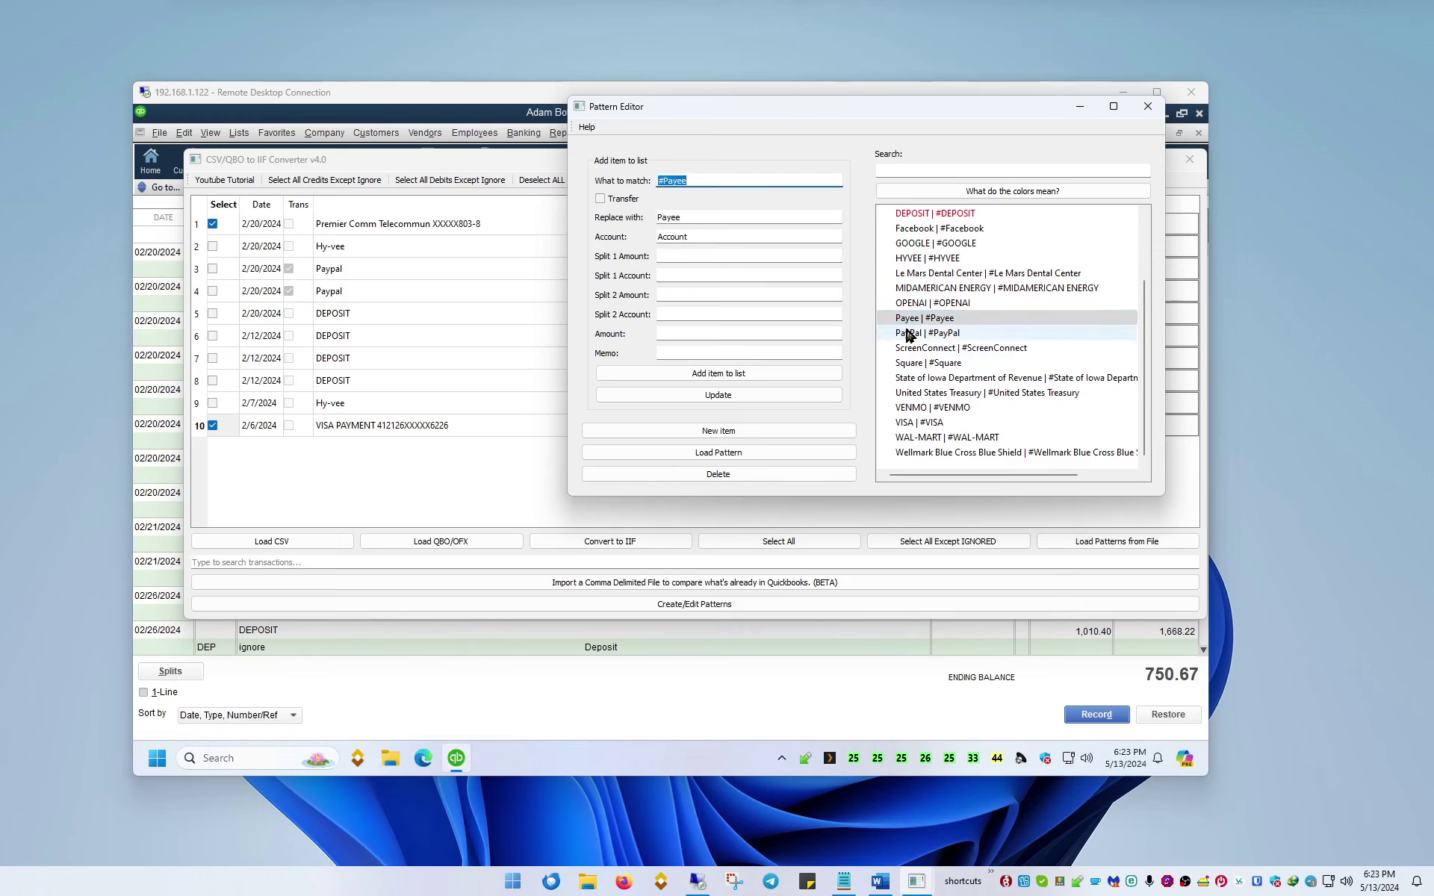
click(912, 303)
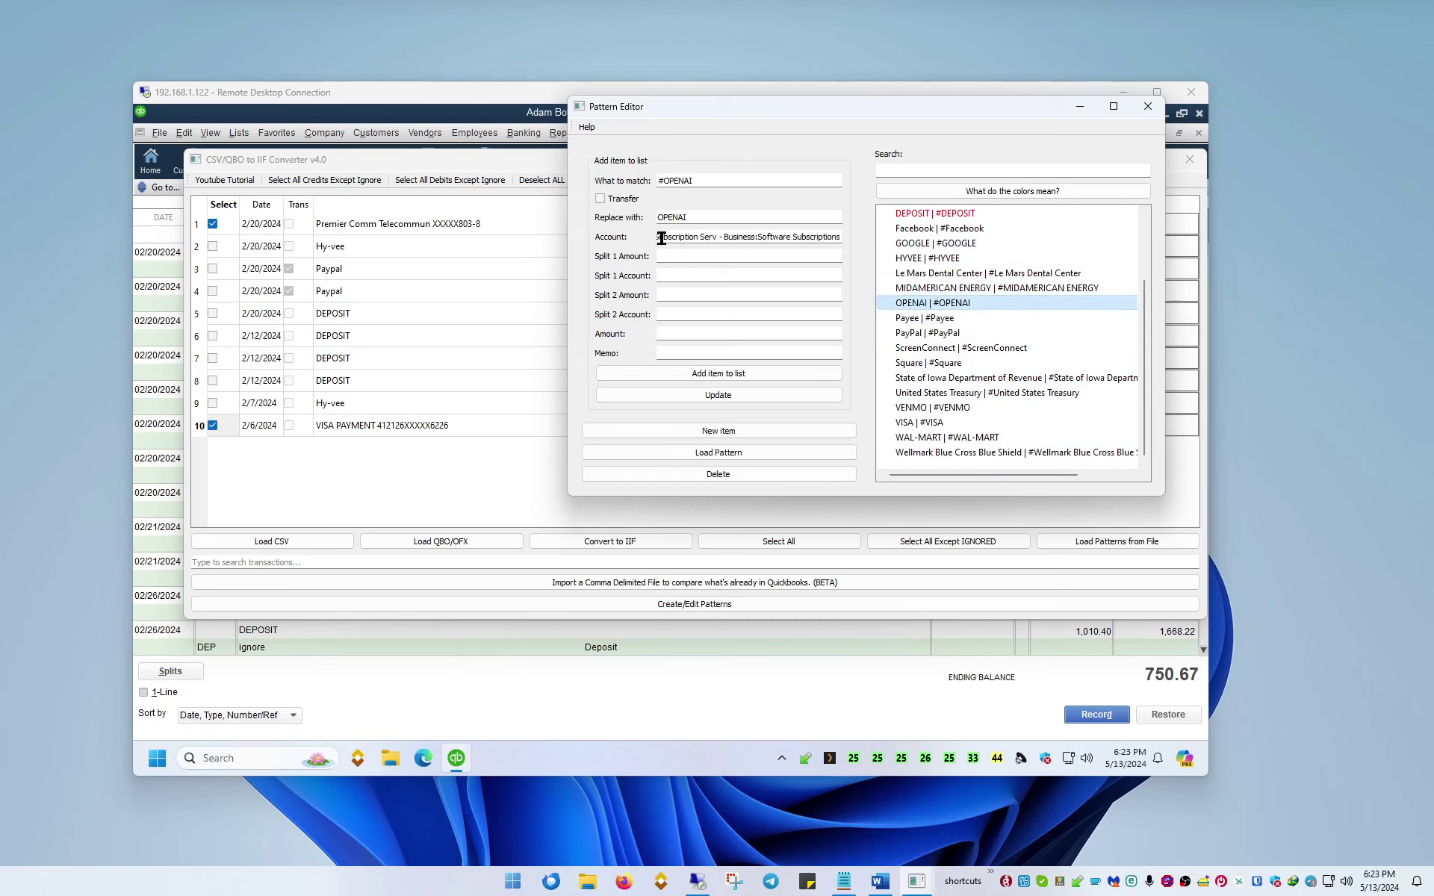
drag(661, 238, 857, 233)
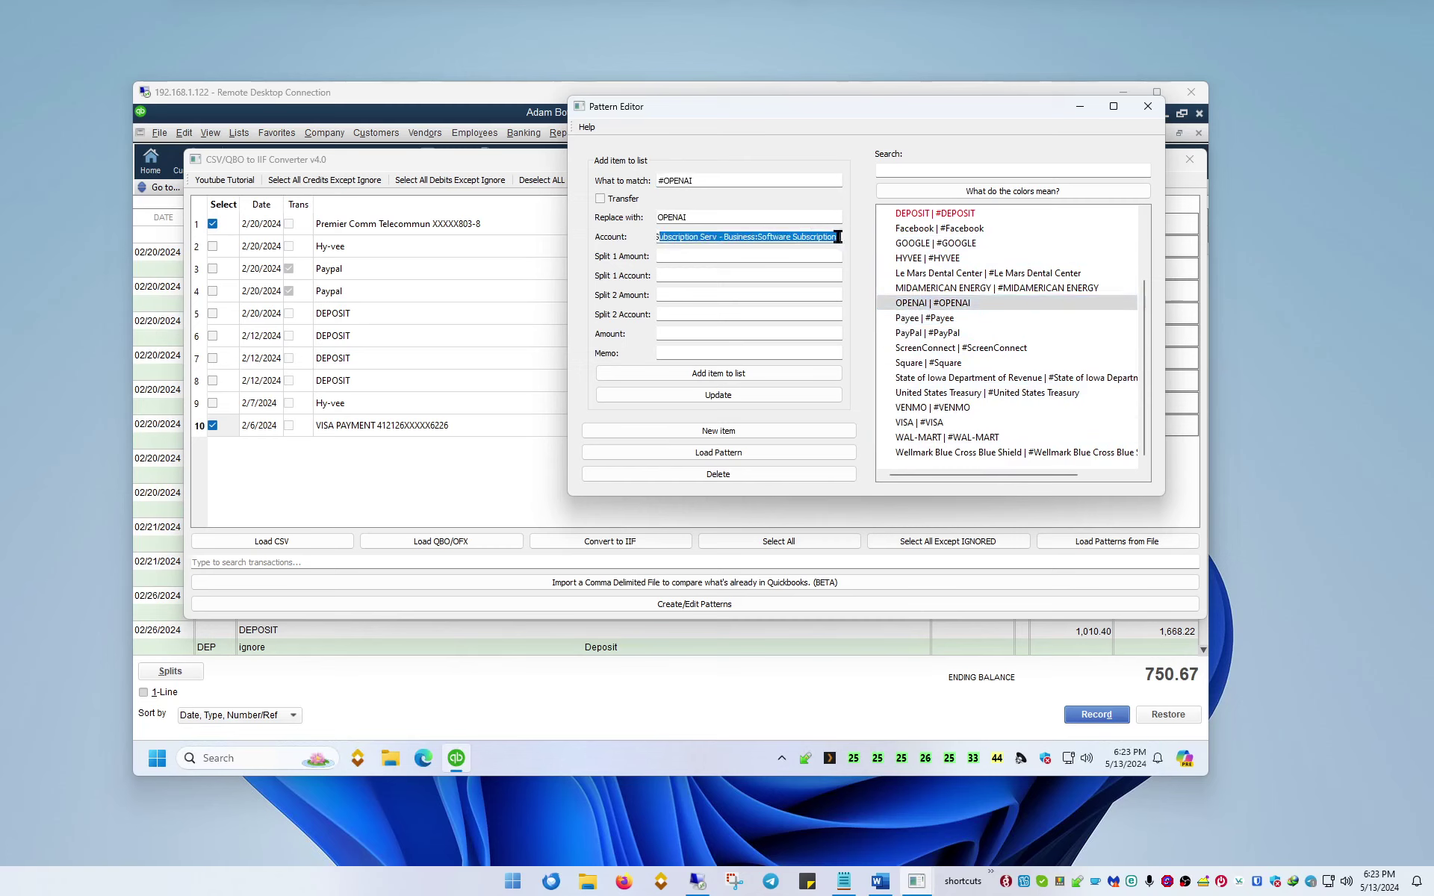
click(837, 238)
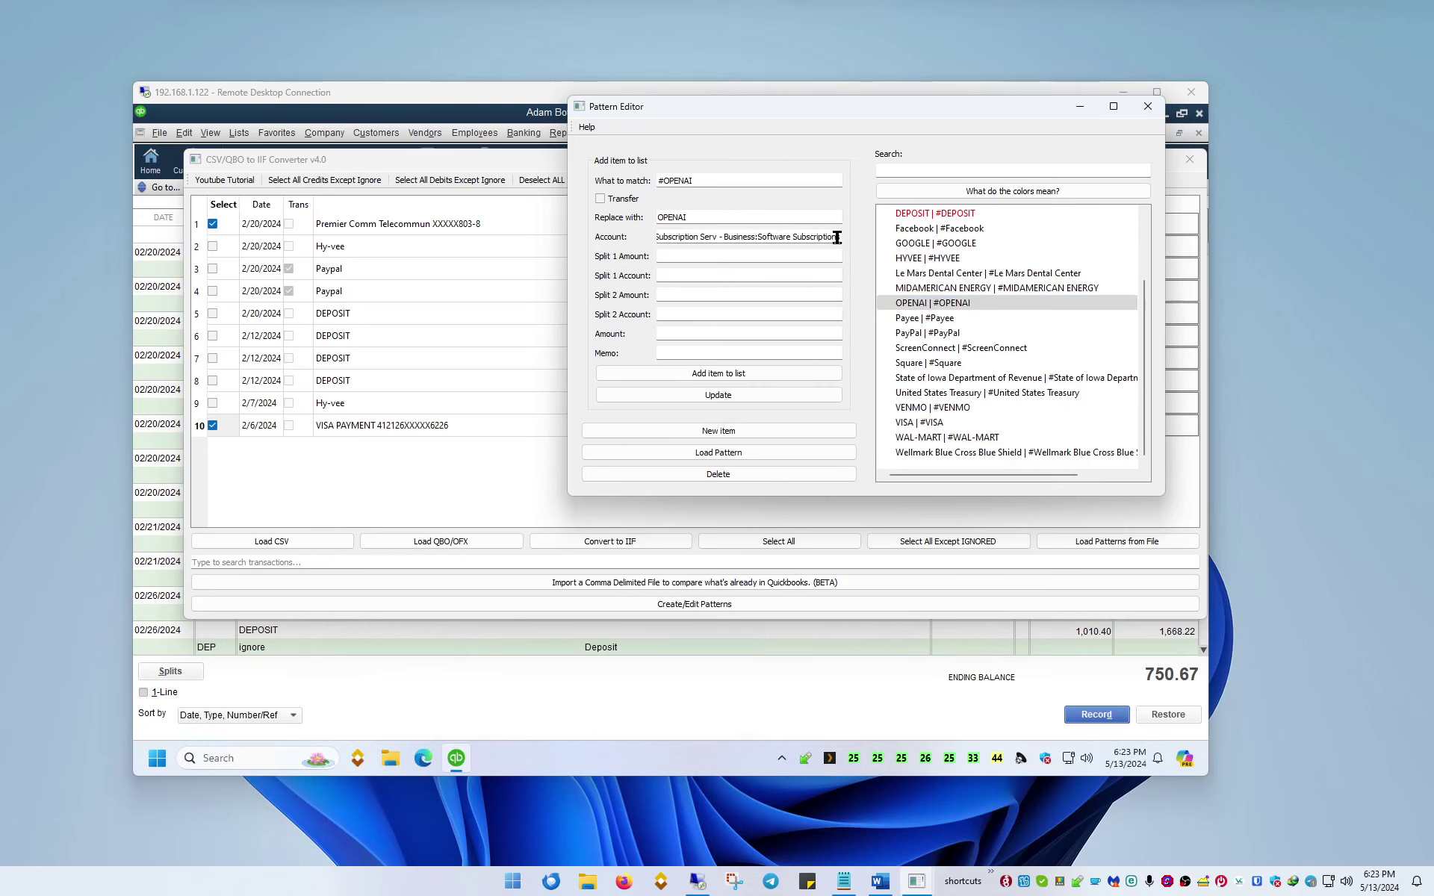
click(1148, 108)
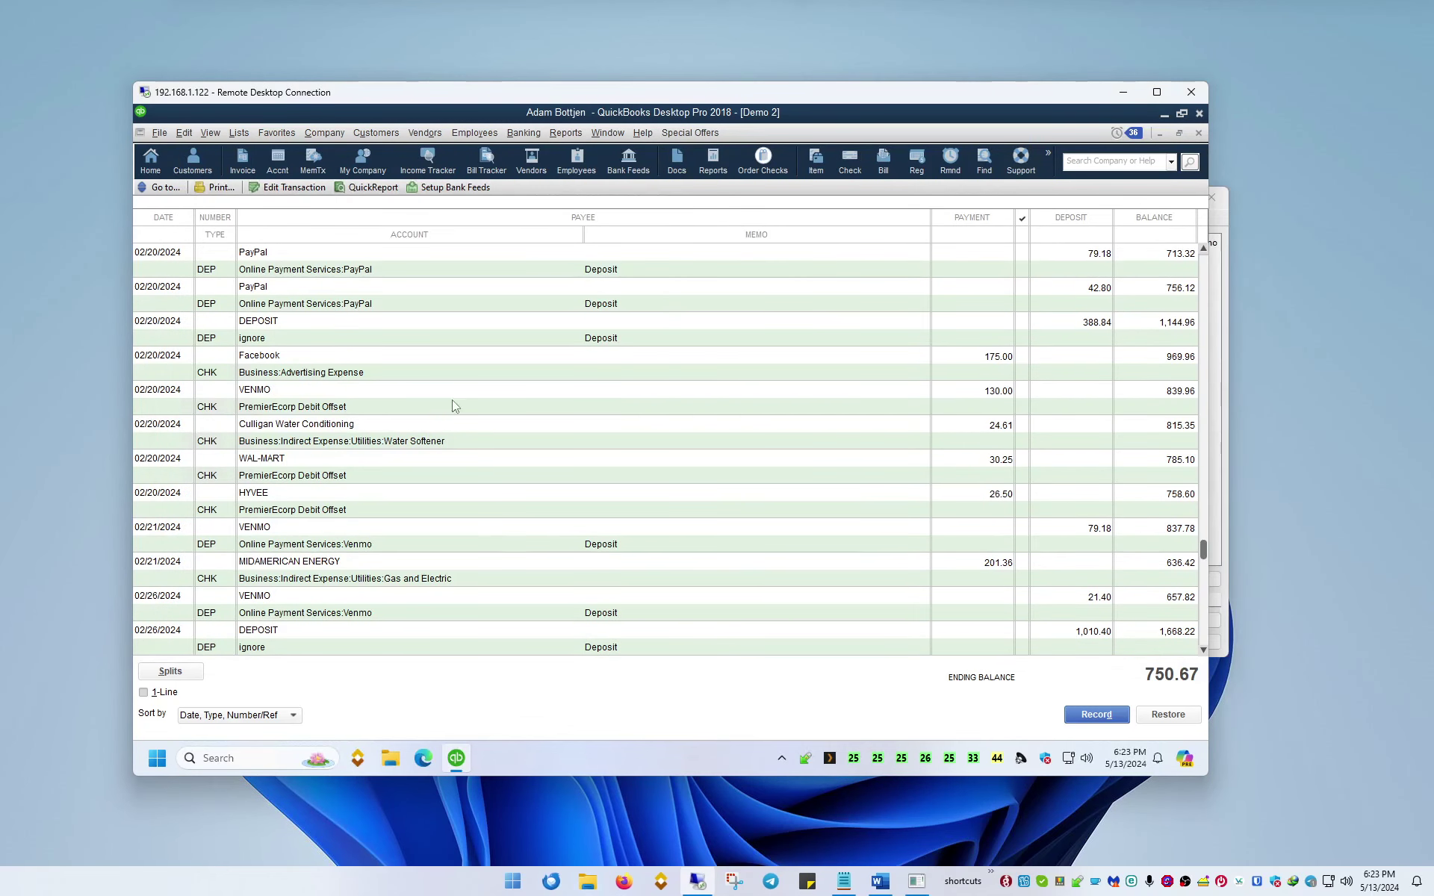
Minimize the remote session and load Demo.csv from Documents into the converter.
click(1130, 90)
click(342, 575)
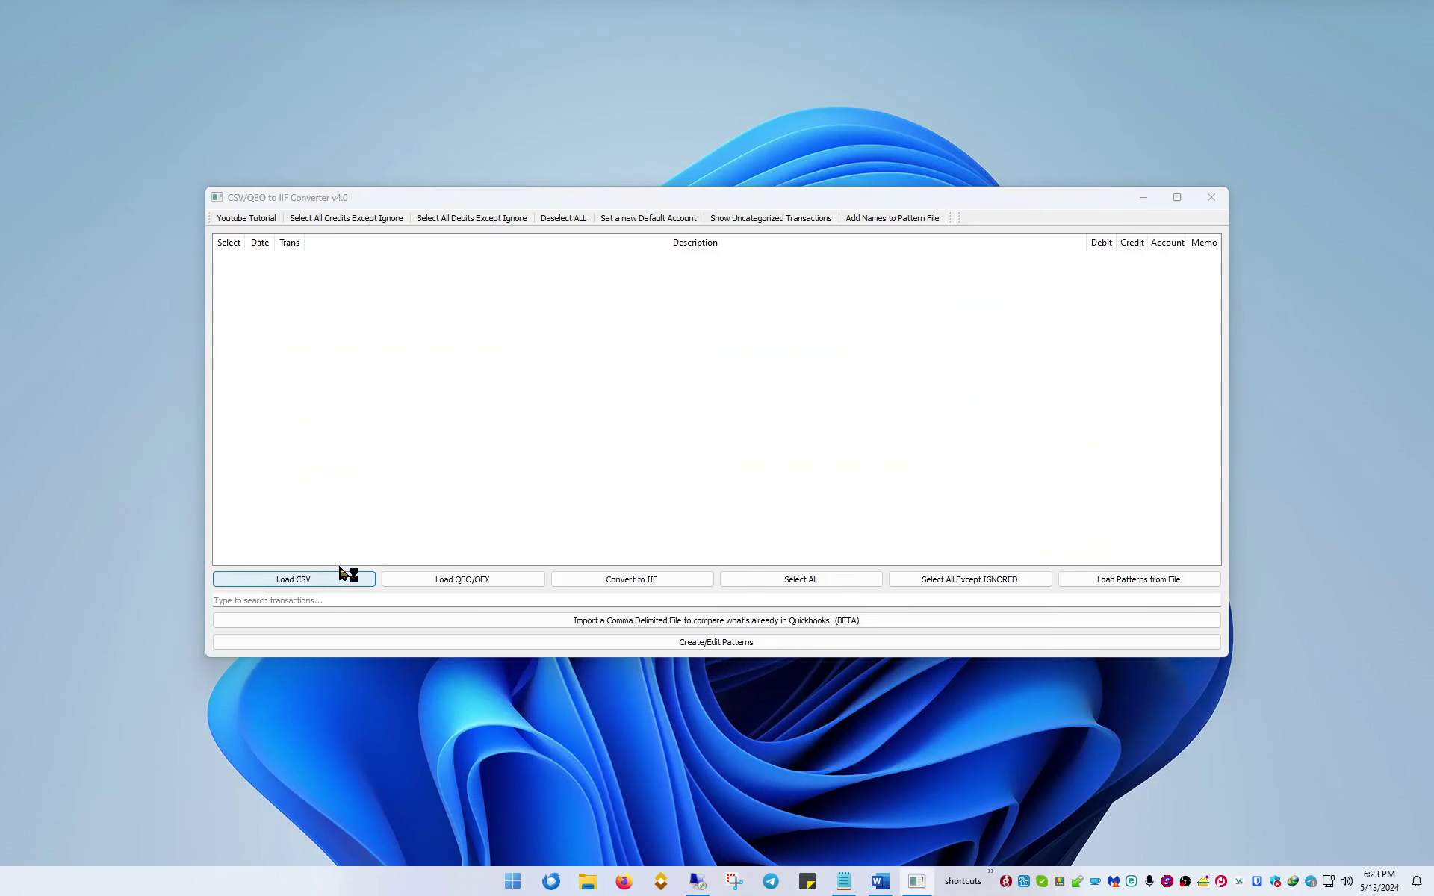
click(354, 380)
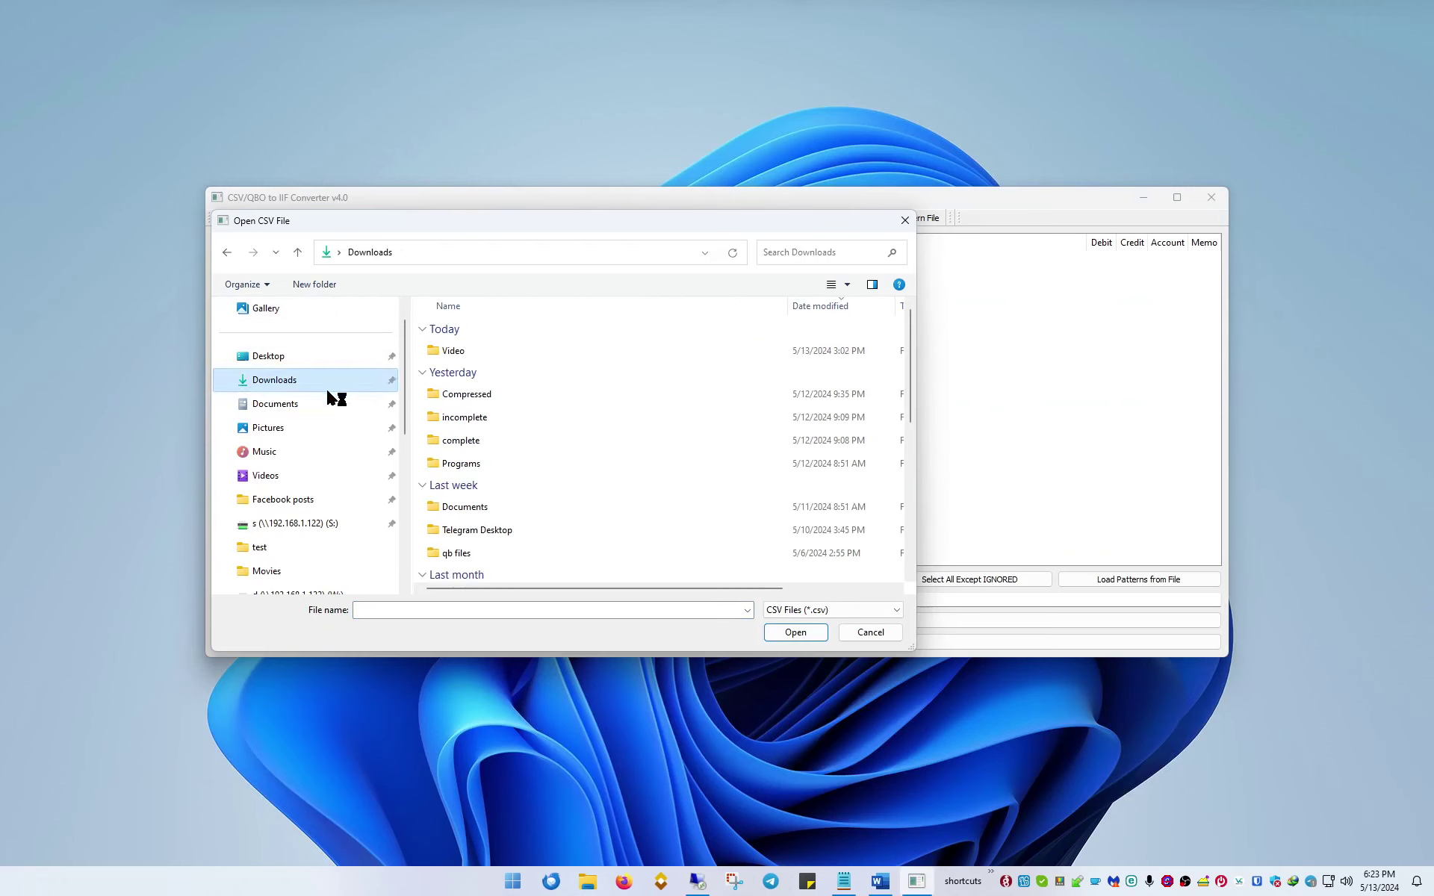
scroll(552, 480, down, 5)
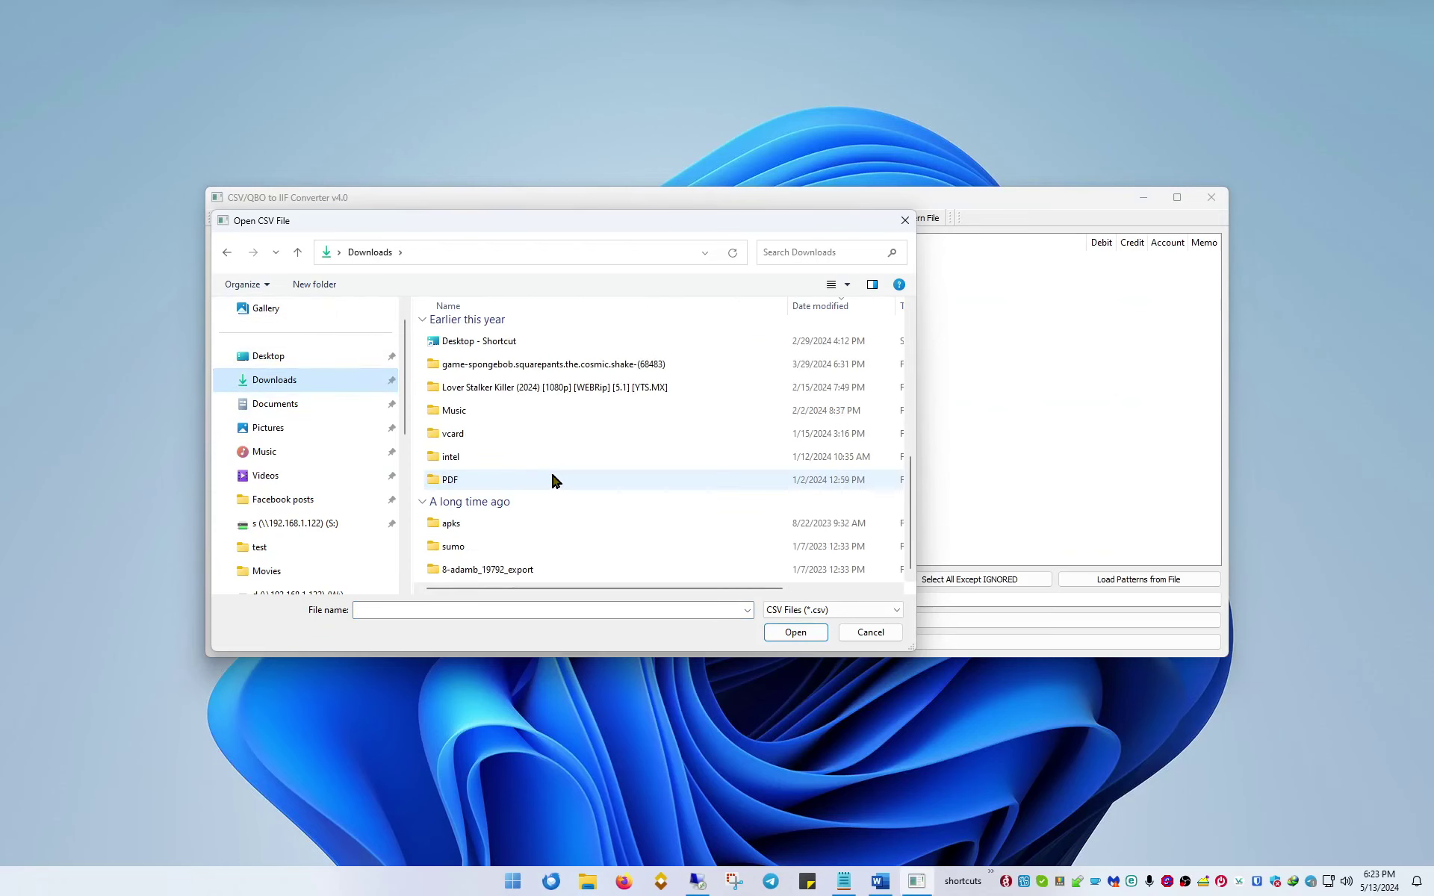
click(307, 407)
scroll(486, 431, down, 6)
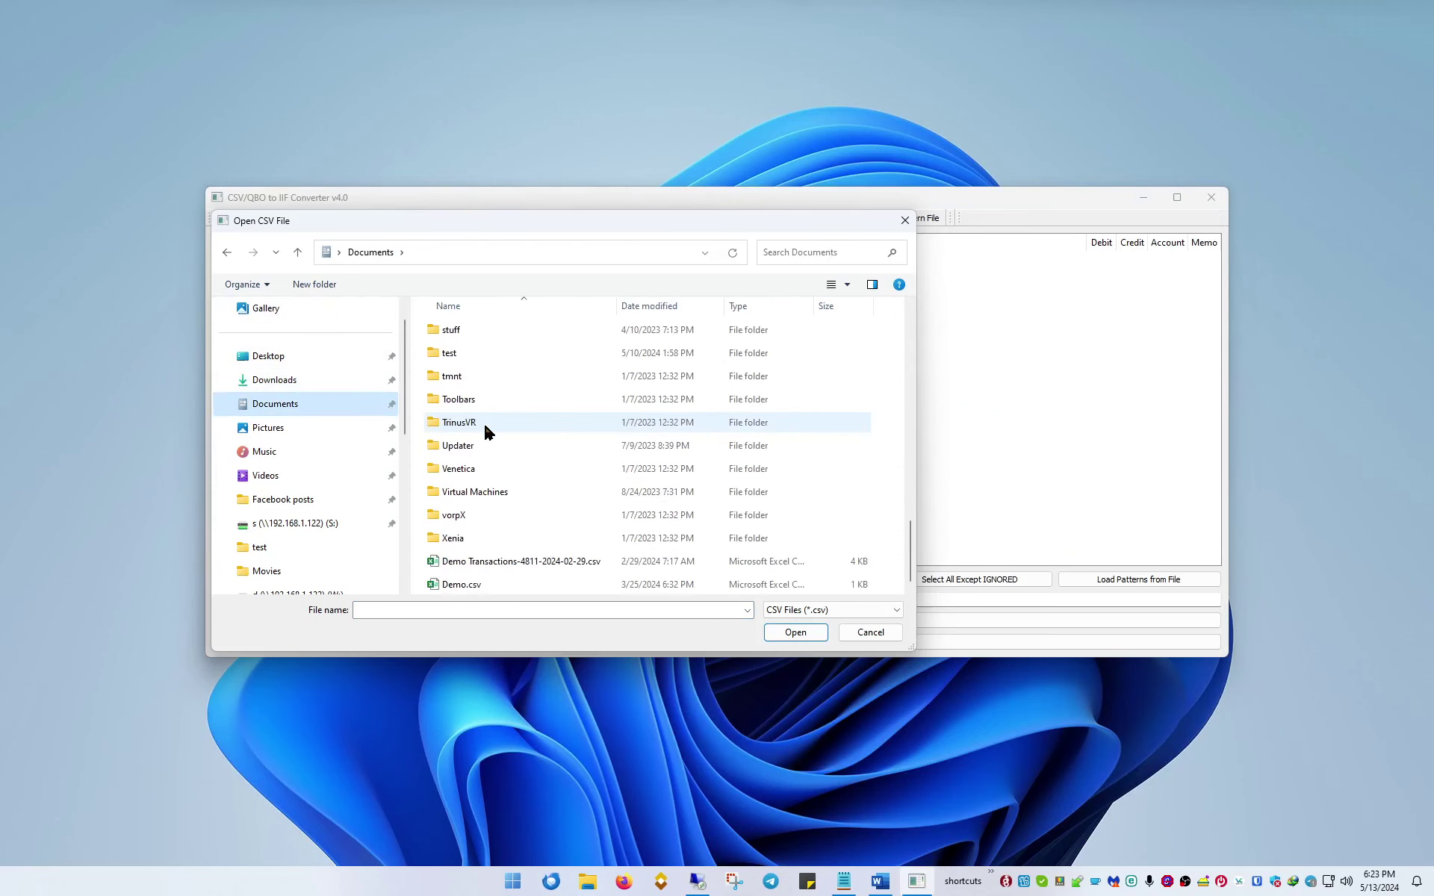
double_click(461, 586)
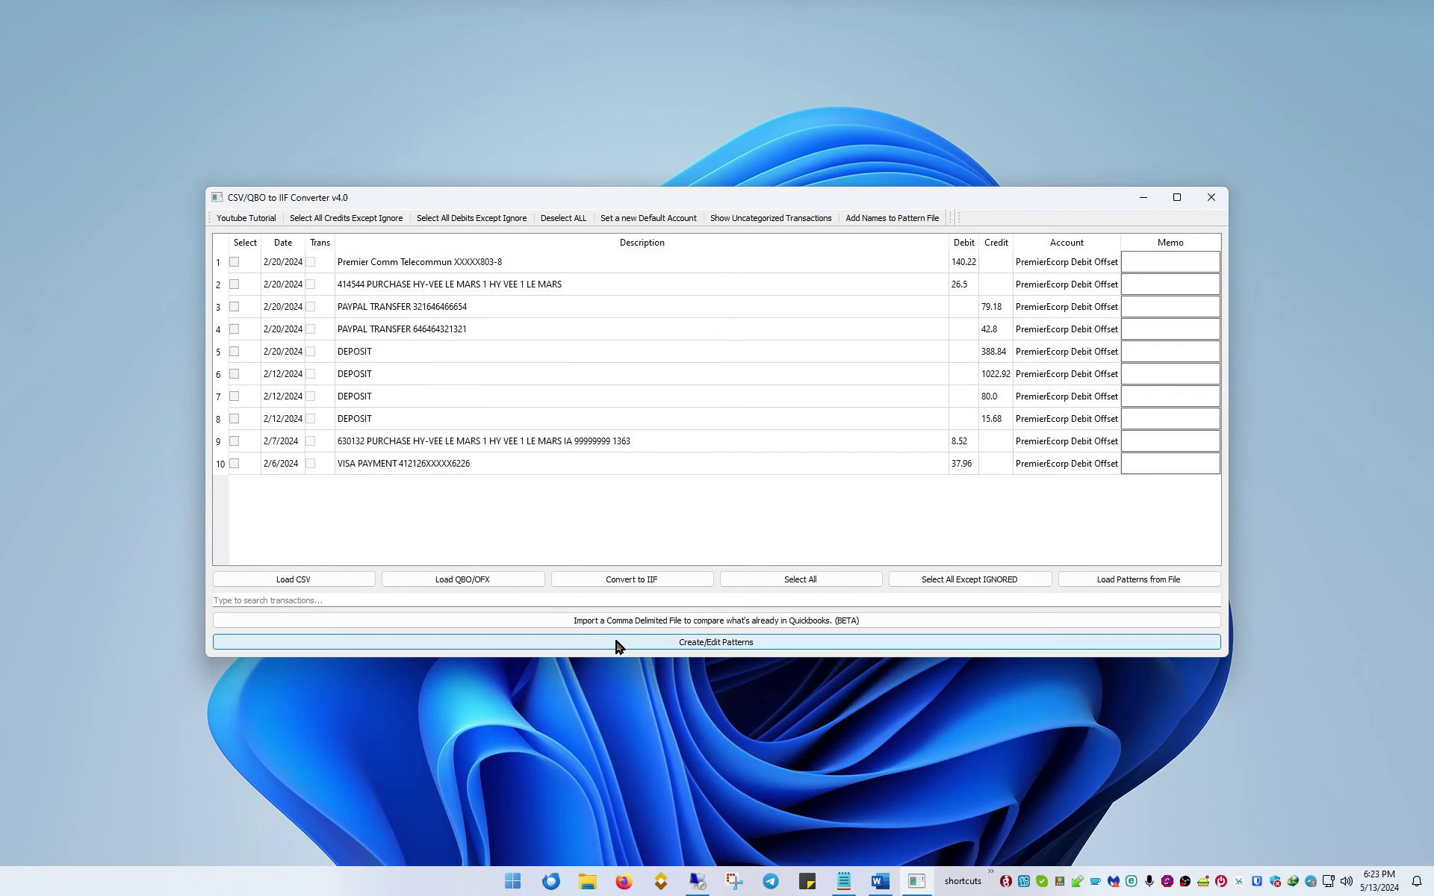
Open the existing testpattern2.json in the pattern editor and move the editor clear of the transaction descriptions.
click(618, 642)
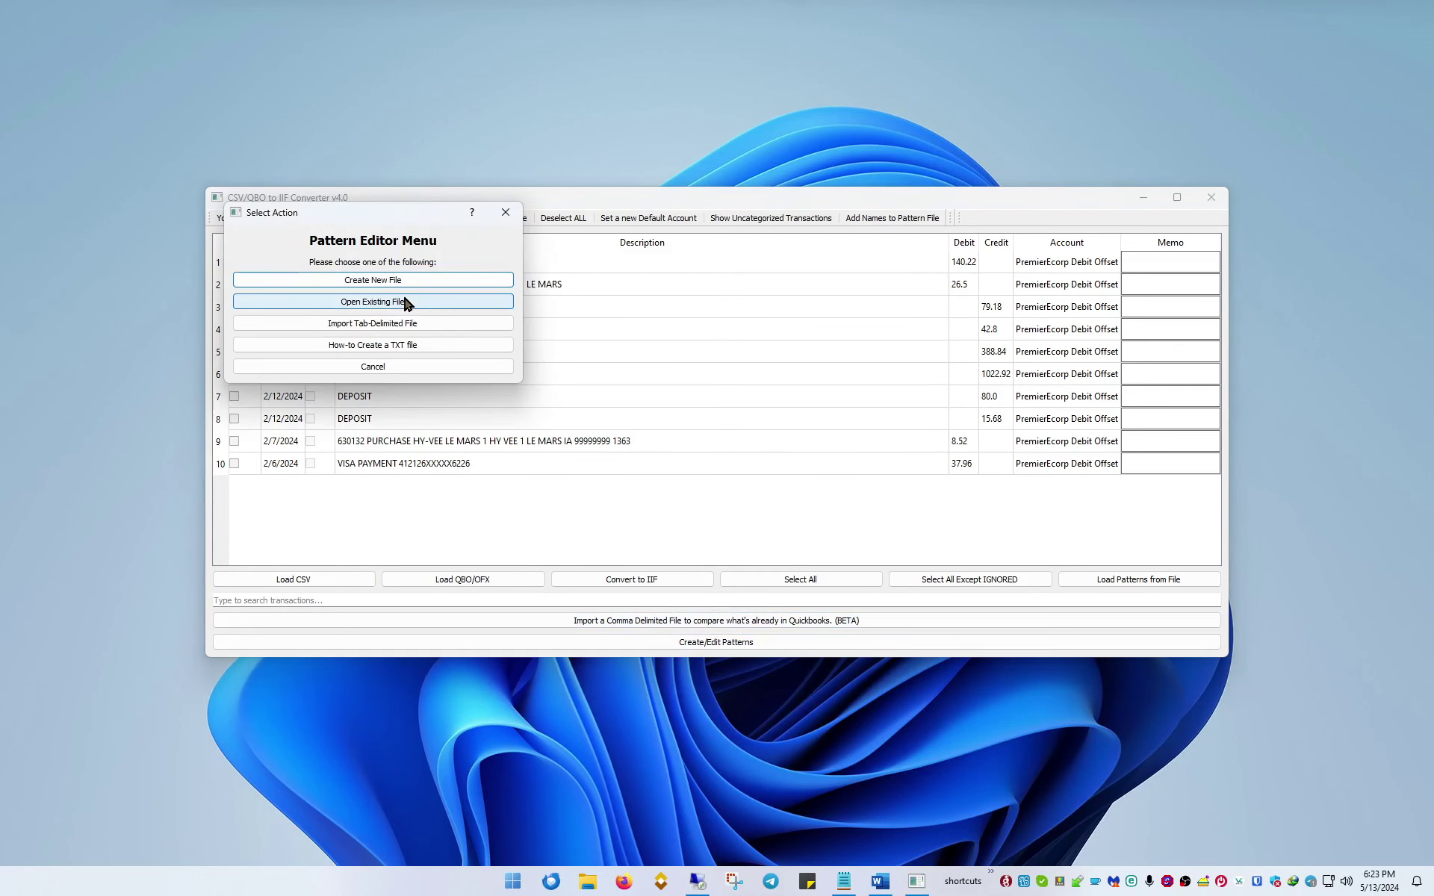
click(410, 301)
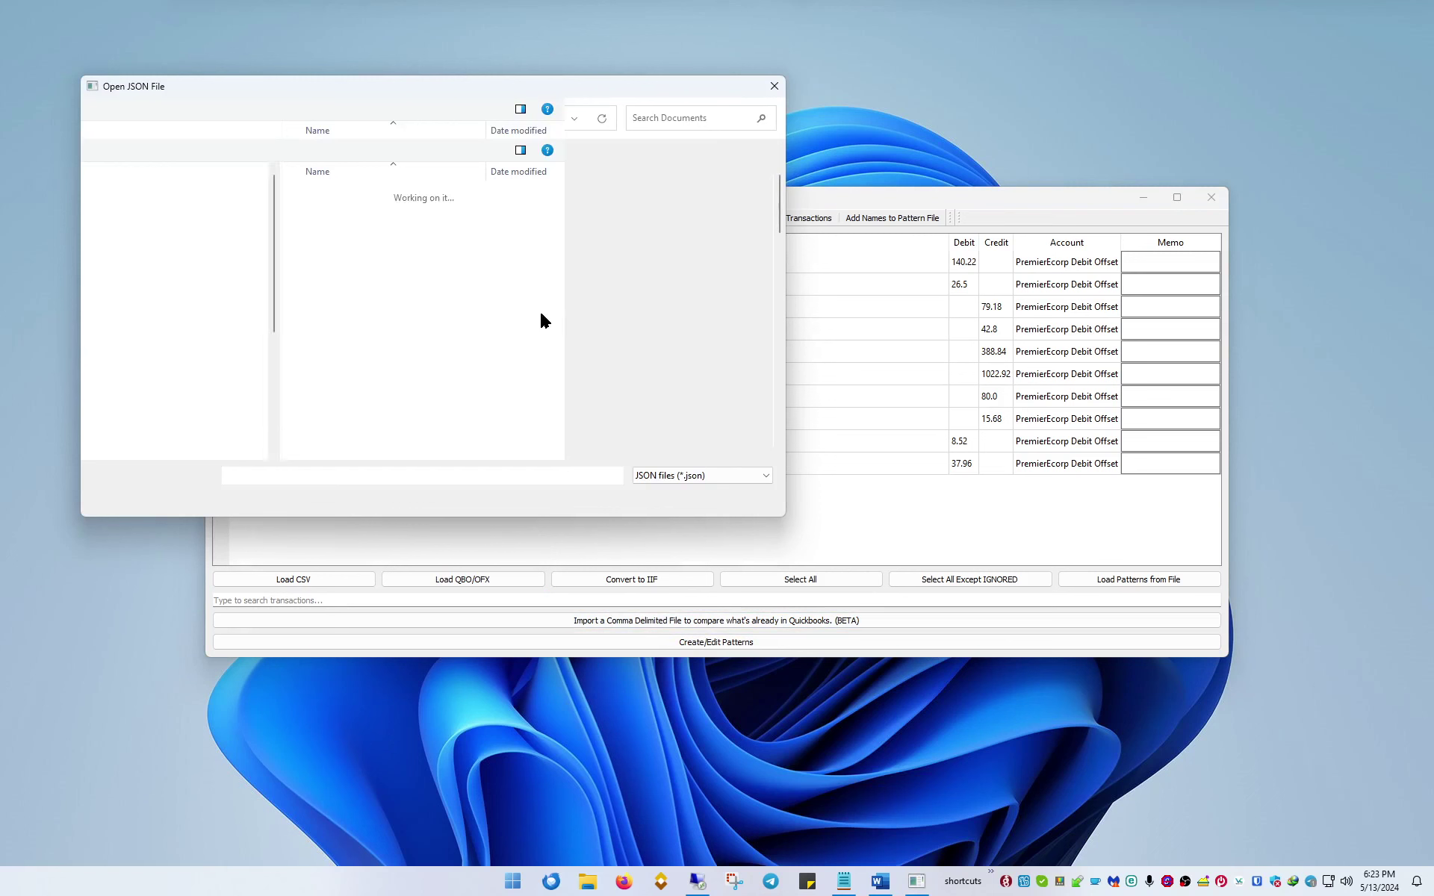
scroll(531, 319, down, 5)
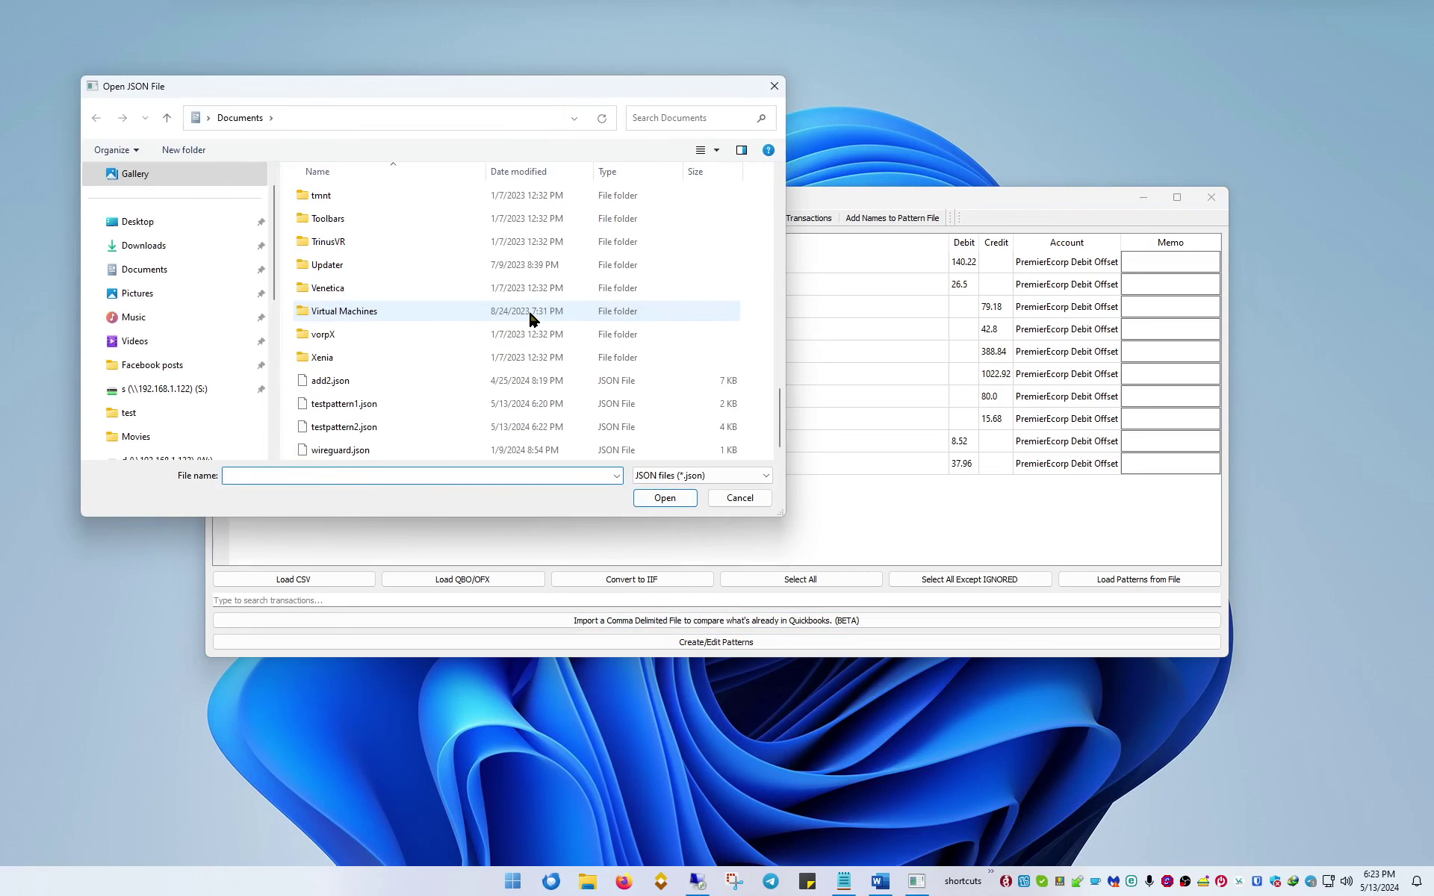
double_click(336, 427)
drag(439, 63, 1031, 76)
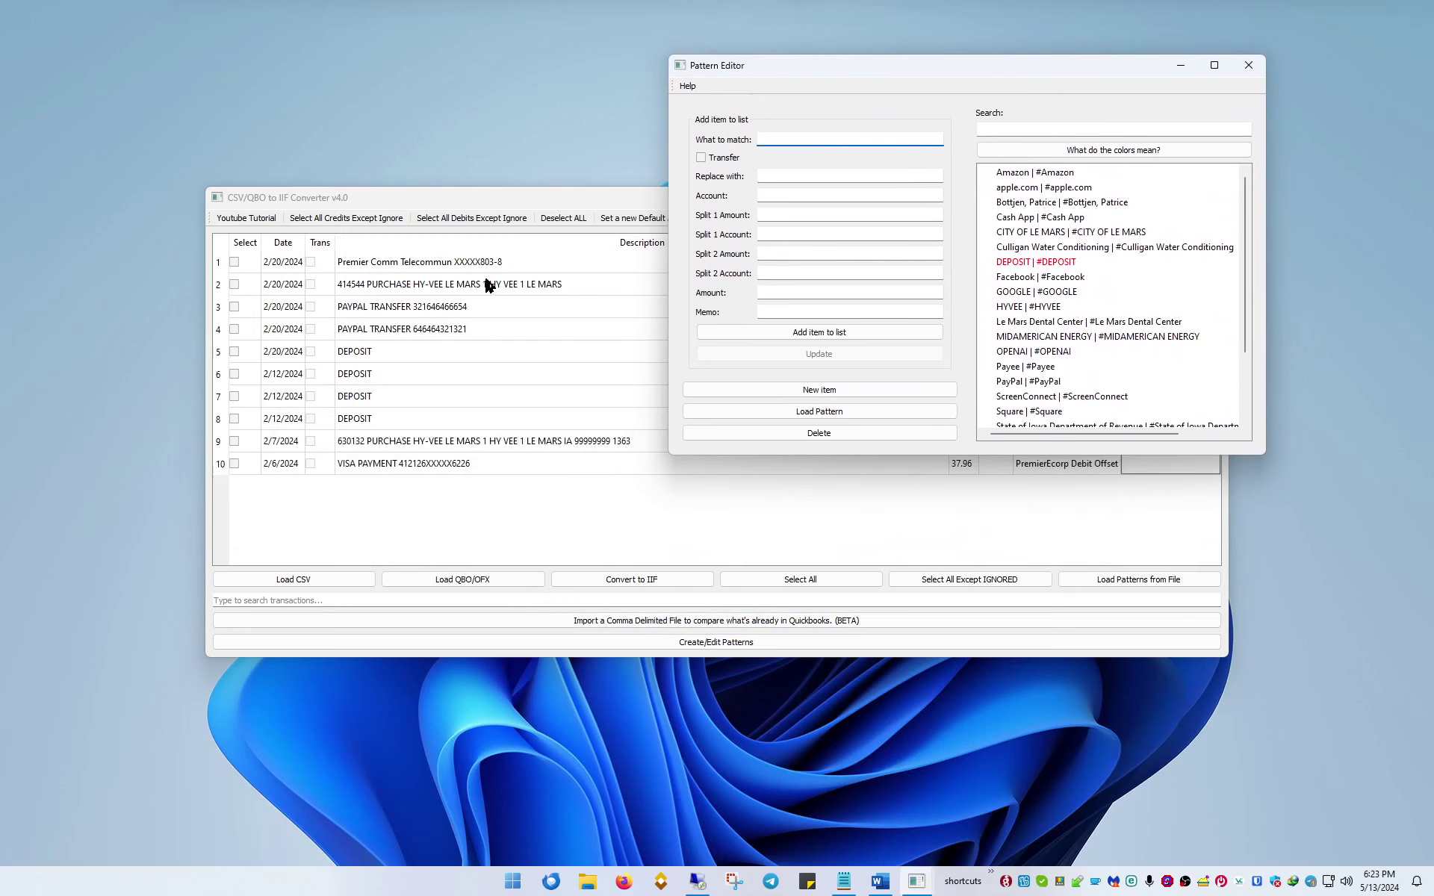
Find the HYVEE pattern by searching for "hyv" and change its match text to HY-VEE.
click(1098, 127)
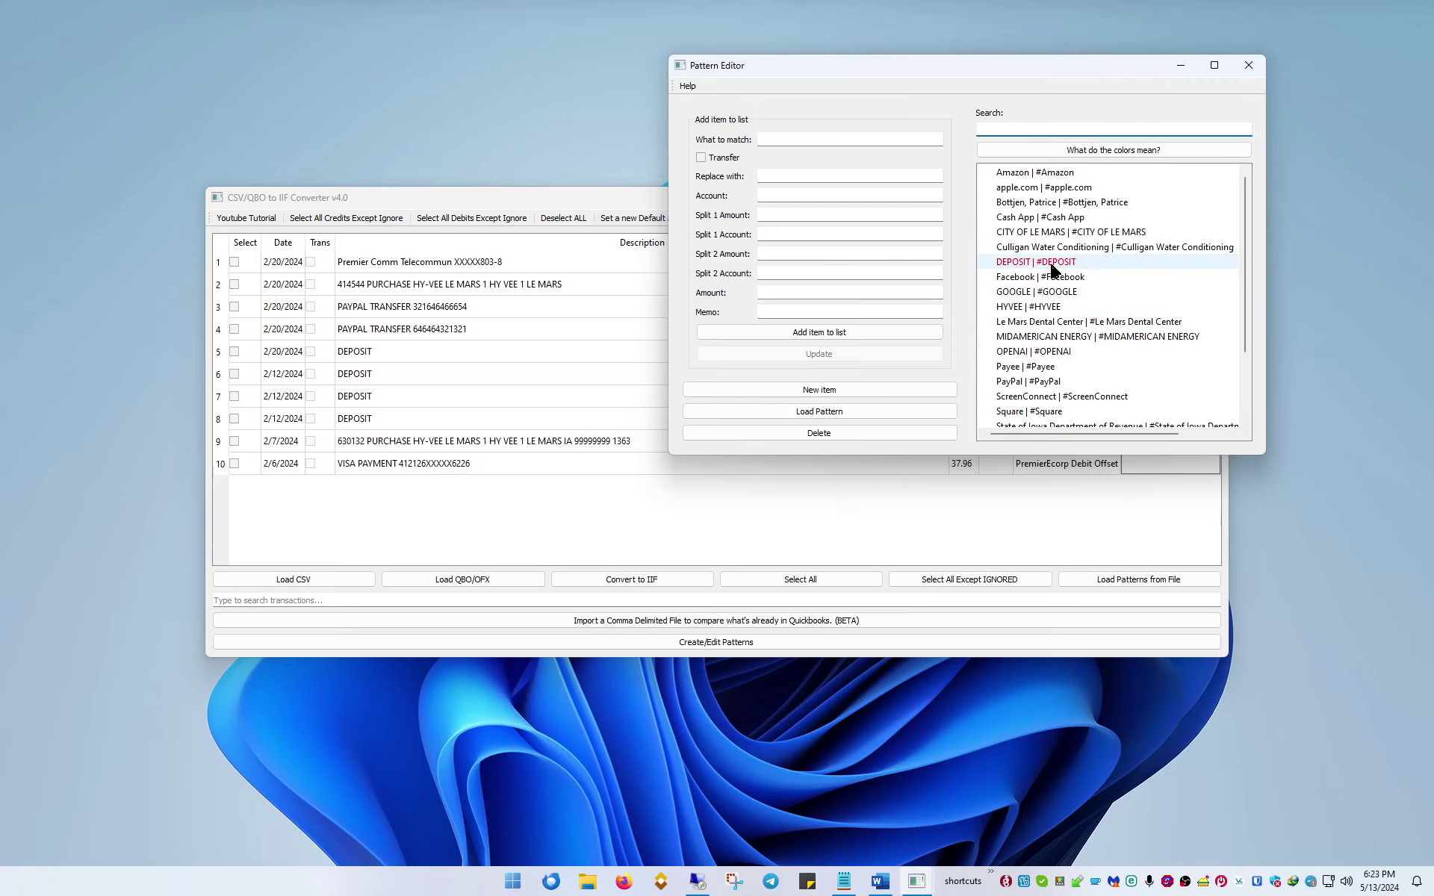
text(hyv)
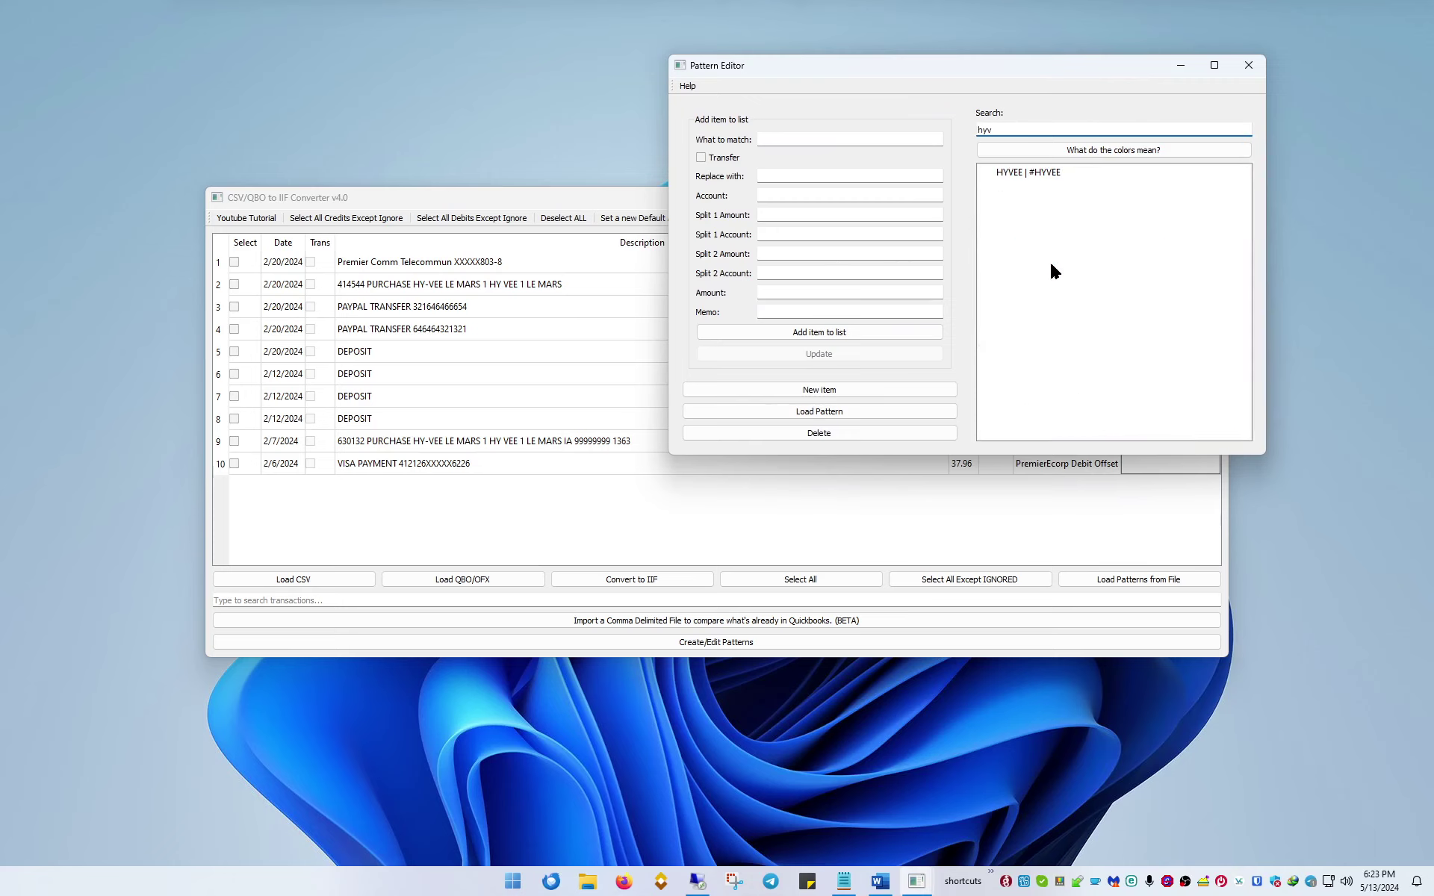
click(1005, 175)
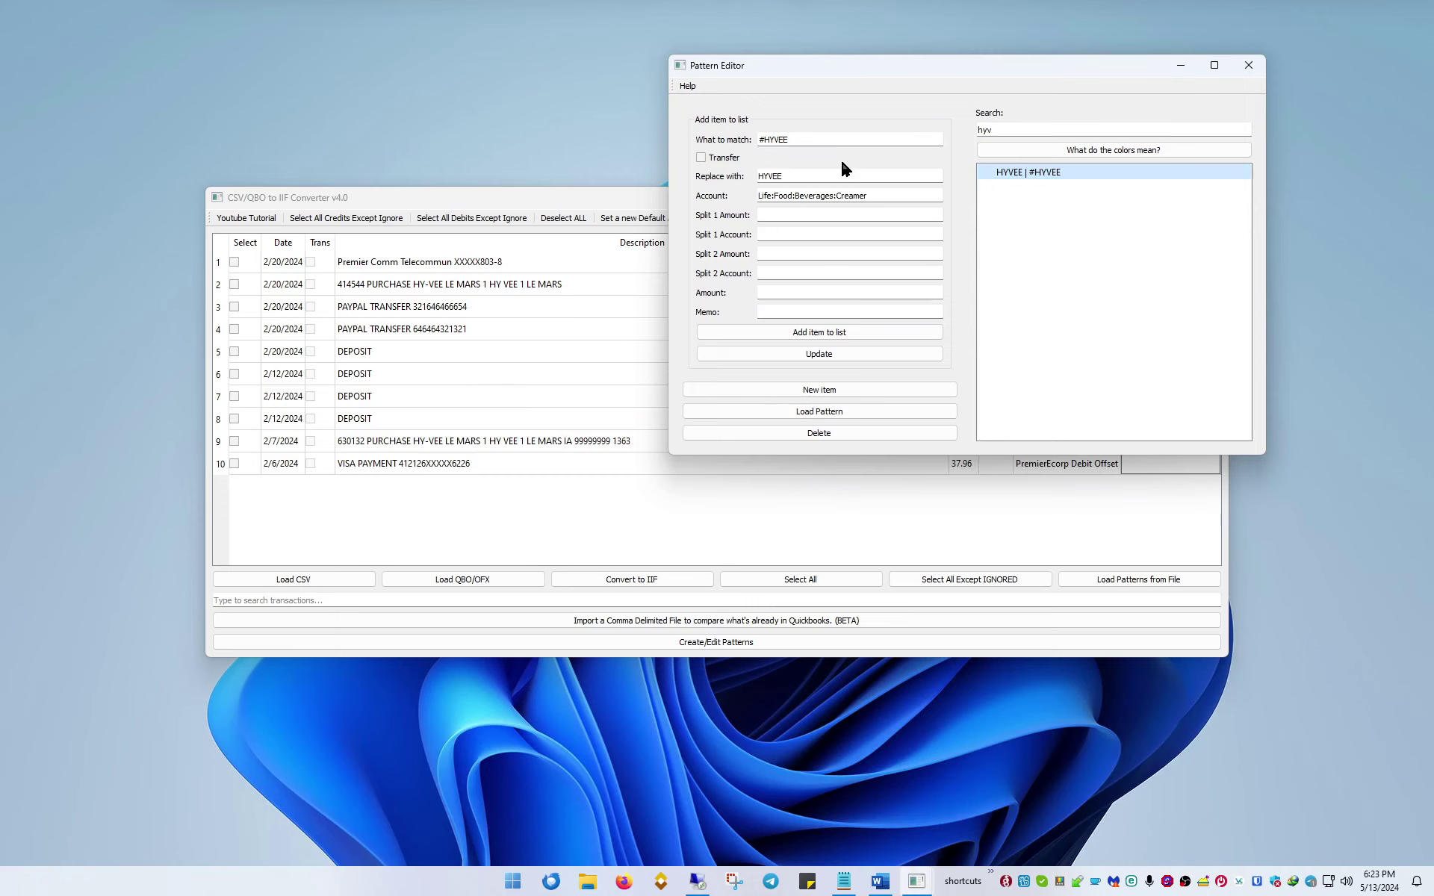
click(776, 139)
text(-)
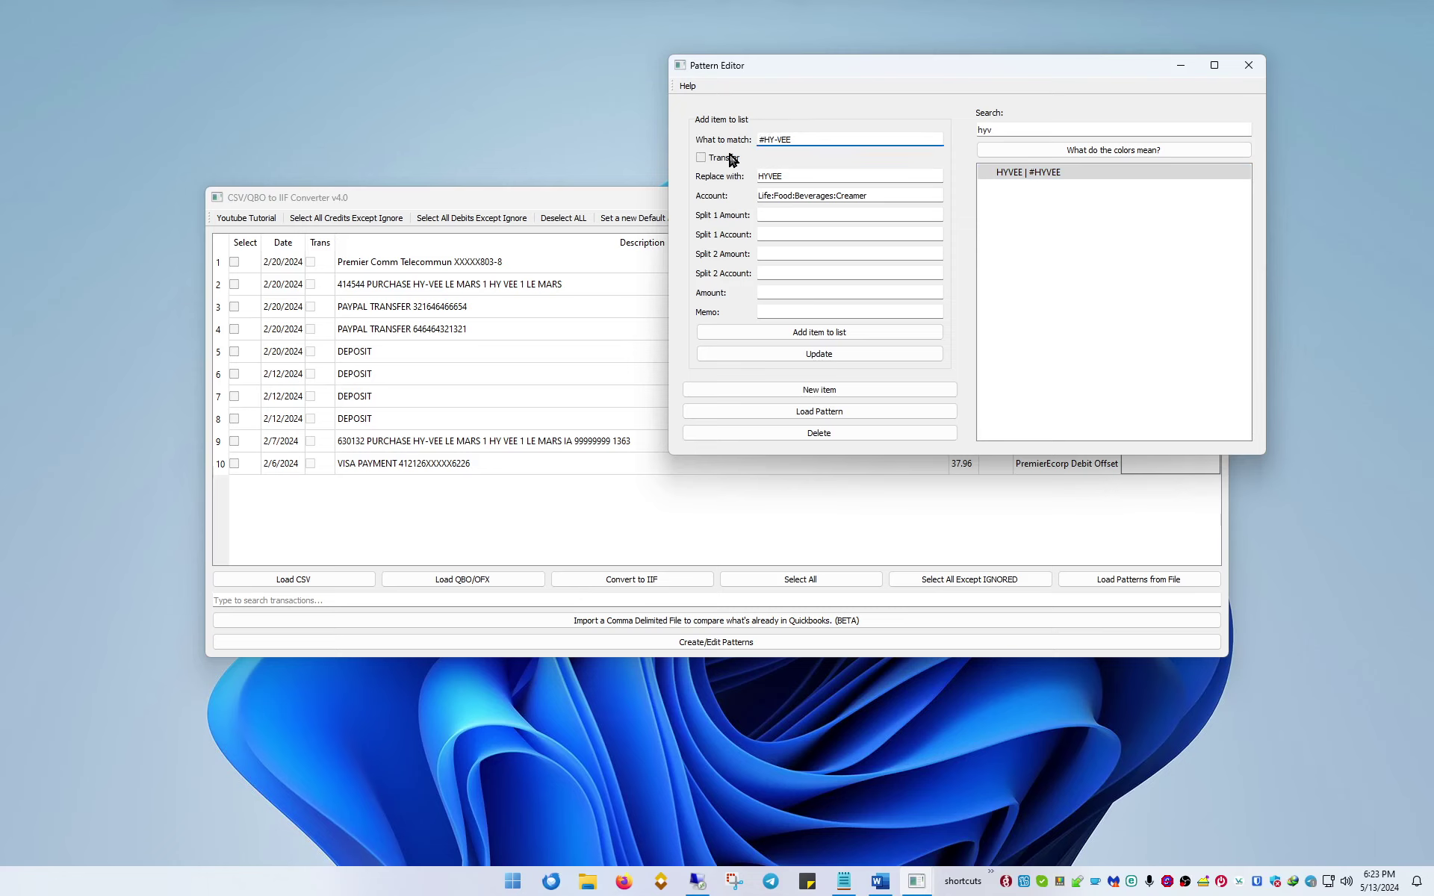
key(BackSpace)
key(Tab)
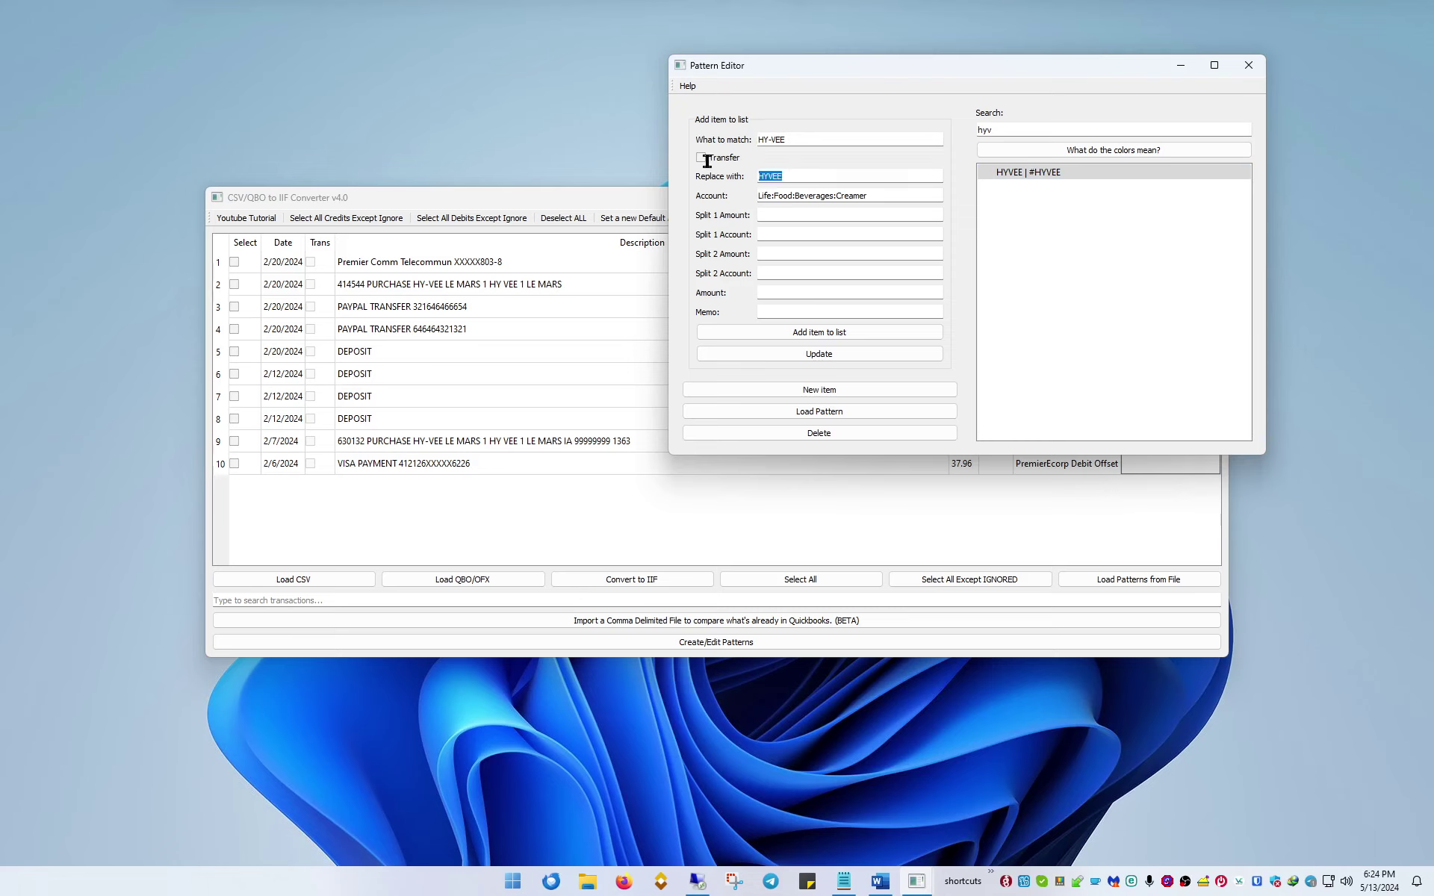
Clear the HYVEE pattern's account and update the pattern, accepting PremierEcorp Debit Offset as its account.
click(814, 173)
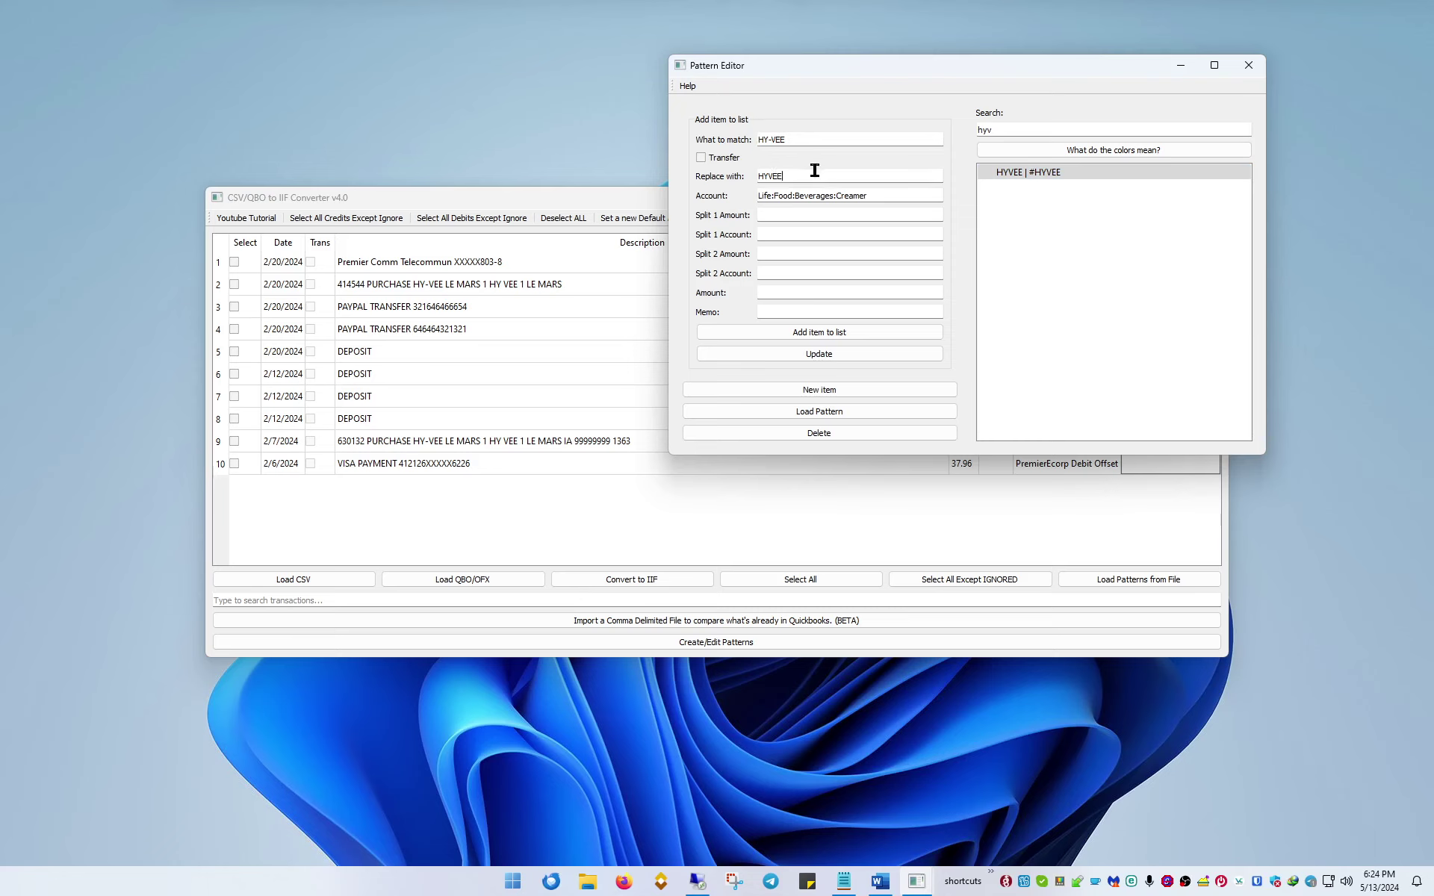
click(777, 177)
key(Tab)
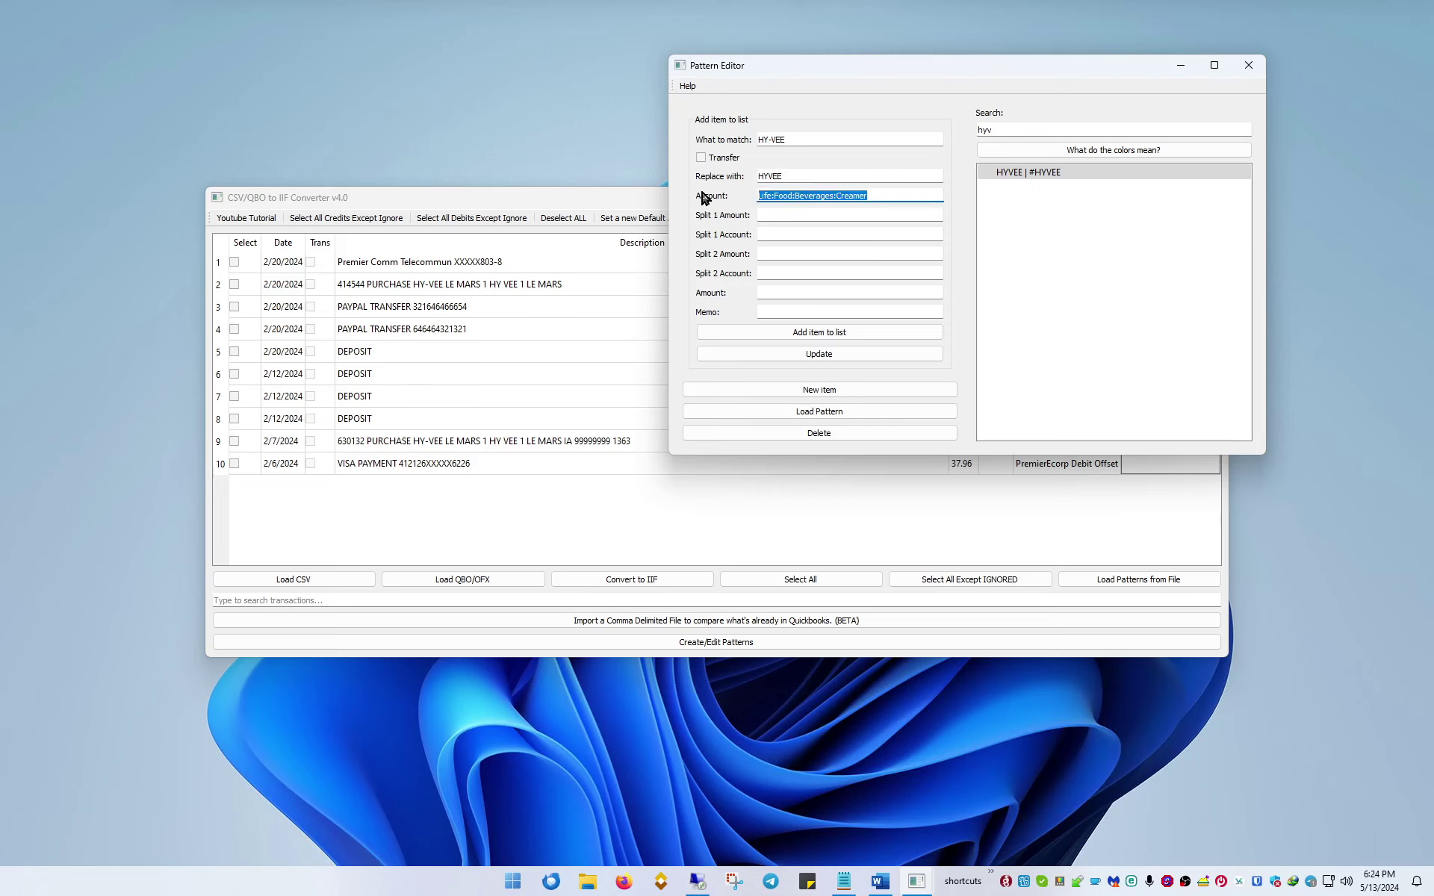
key(BackSpace)
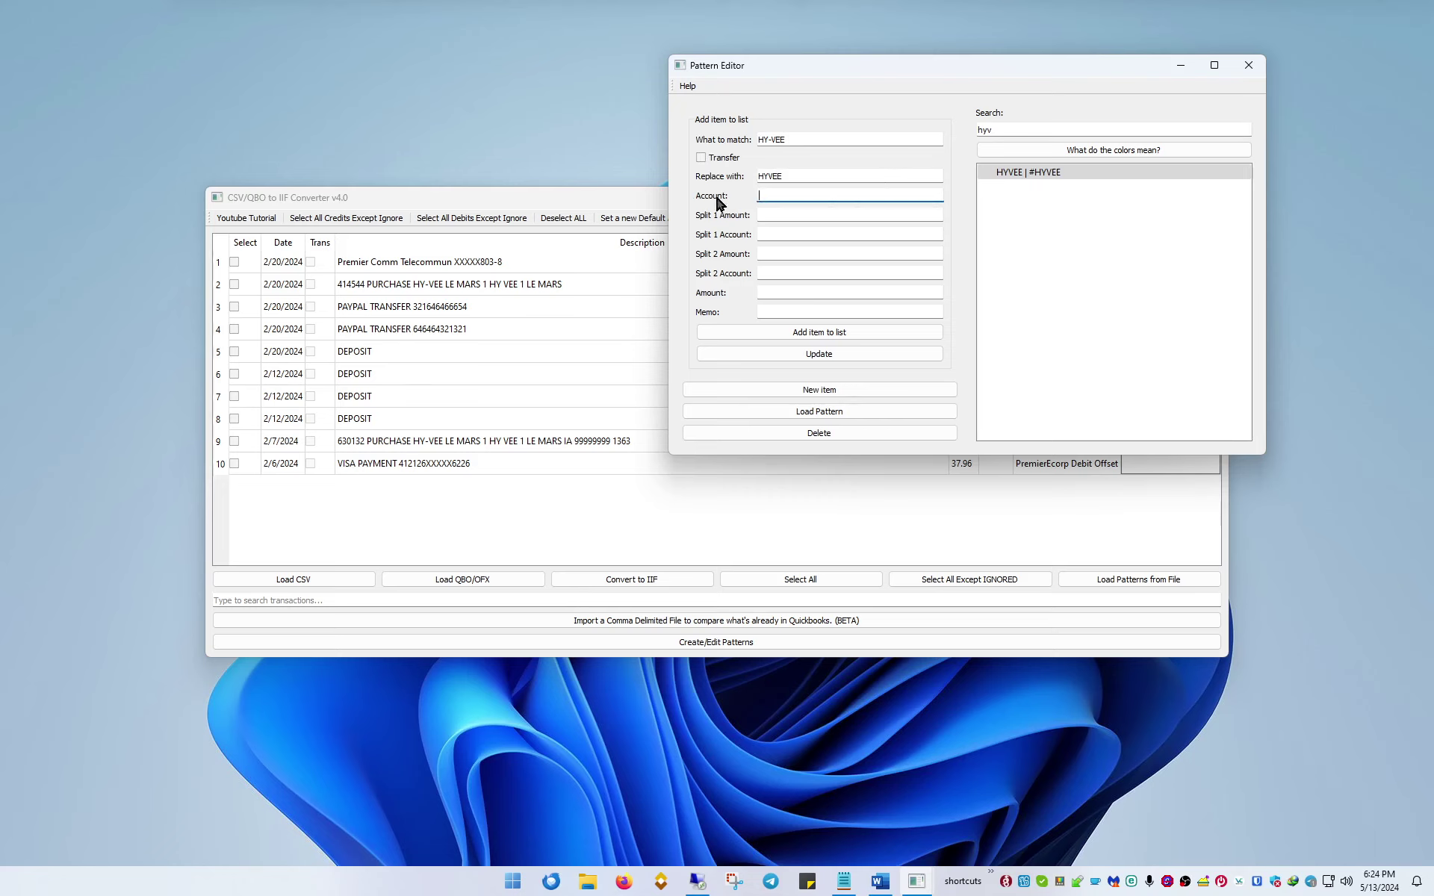
click(793, 360)
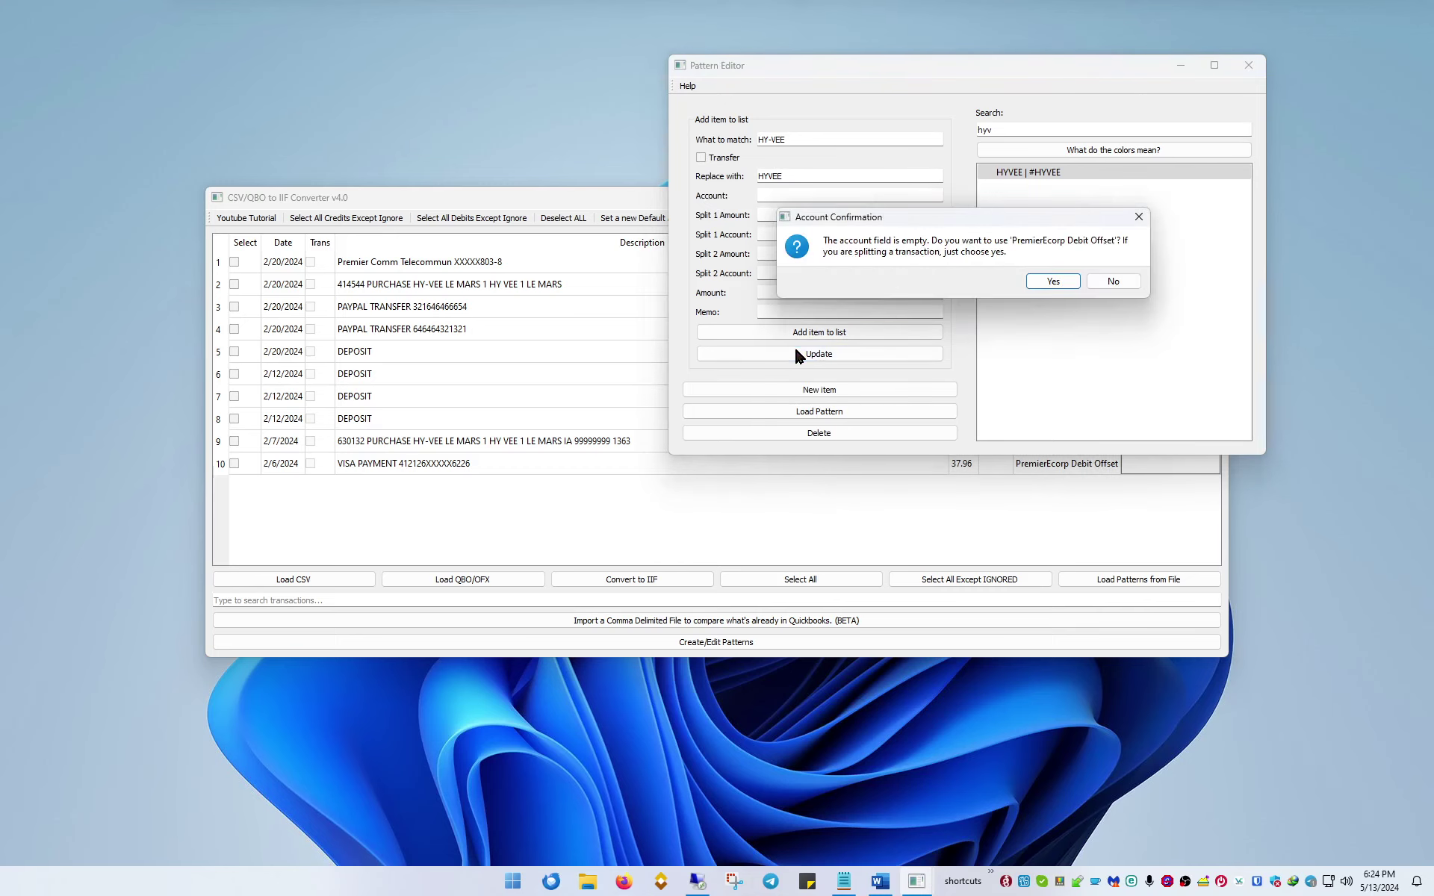
click(1056, 281)
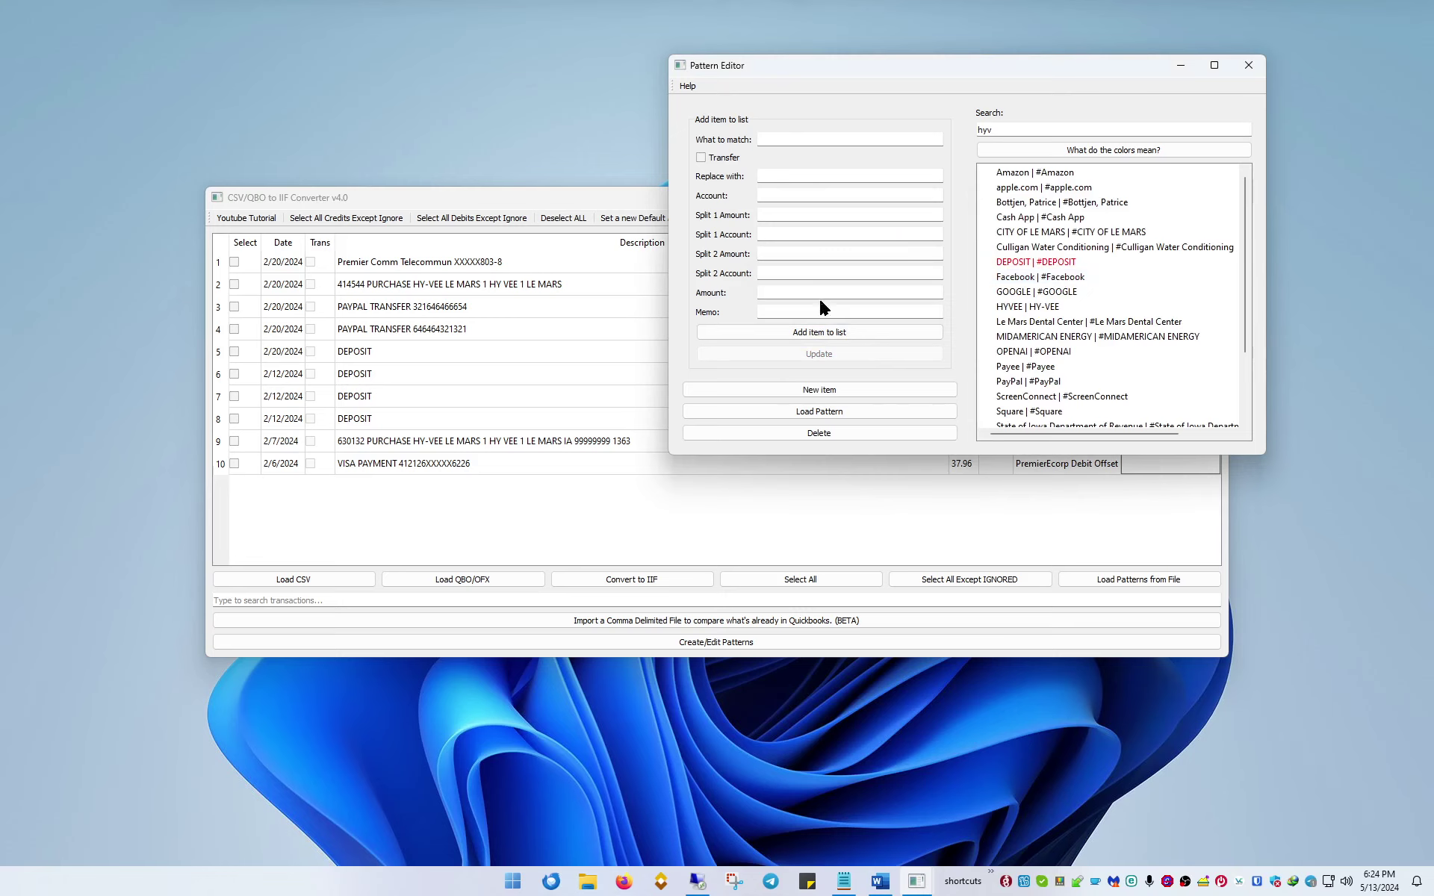
Search for the PayPal pattern, change its match text to "PayPal Transfer" without the leading #, and update it.
click(1077, 129)
text(payp)
key(BackSpace)
key(BackSpace)
key(BackSpace)
key(BackSpace)
key(BackSpace)
key(BackSpace)
key(BackSpace)
text(paypa)
click(1028, 172)
click(815, 139)
text(Transfer)
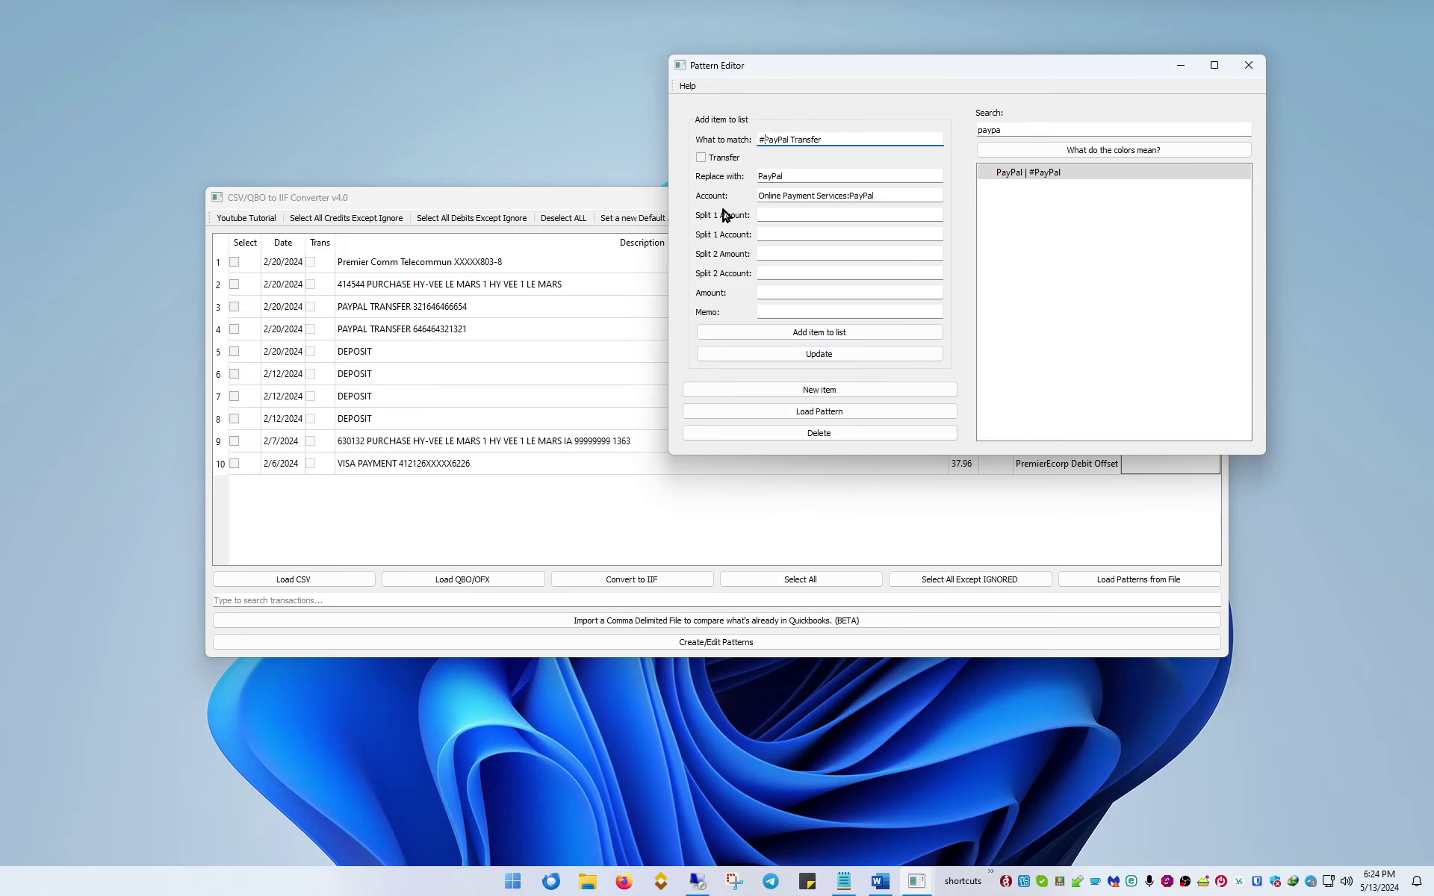
key(Home)
key(Delete)
click(892, 195)
key(ctrl+a)
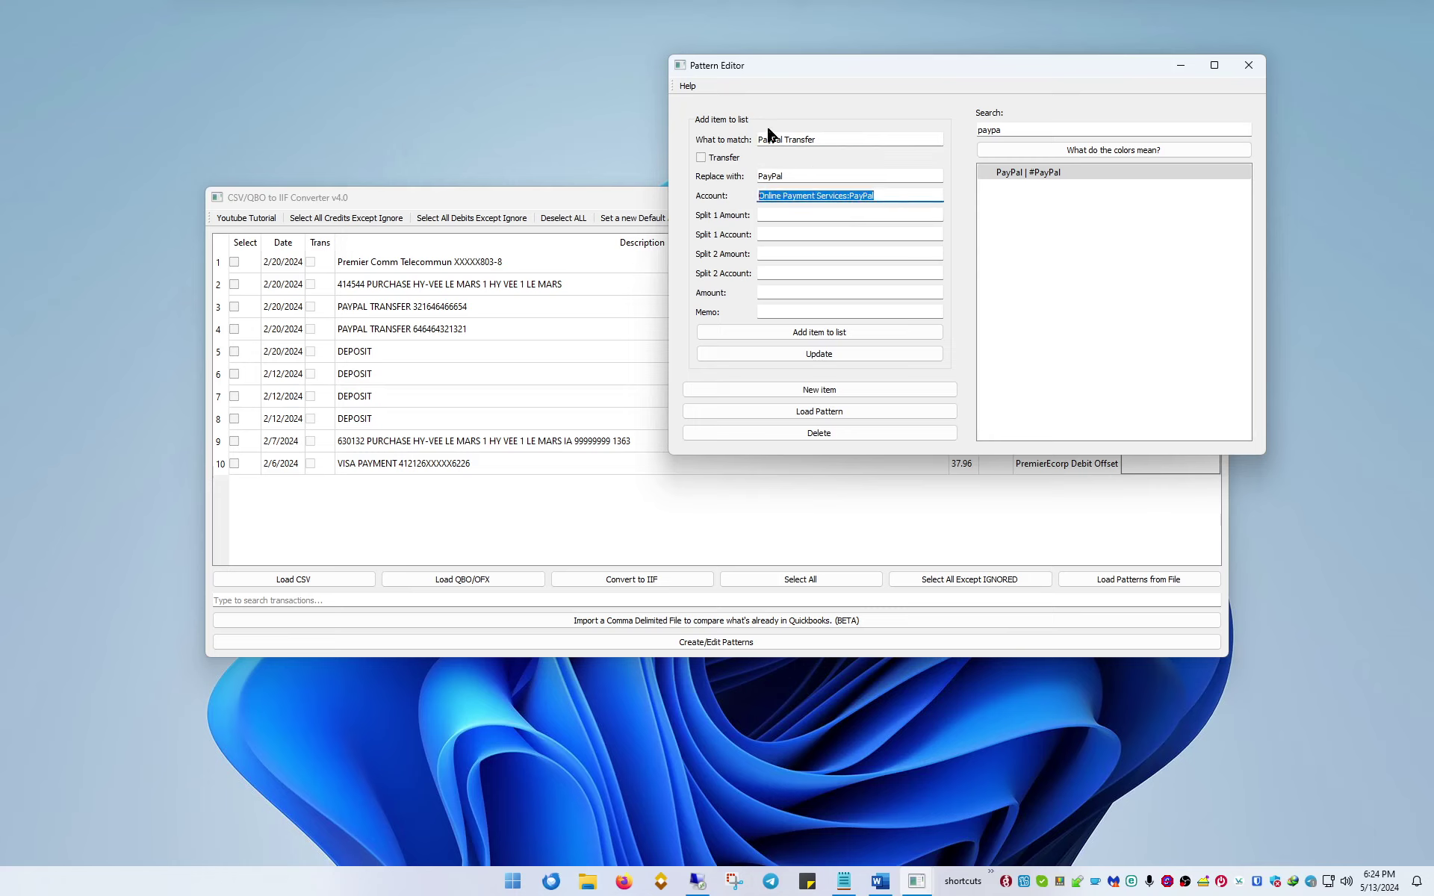
click(798, 355)
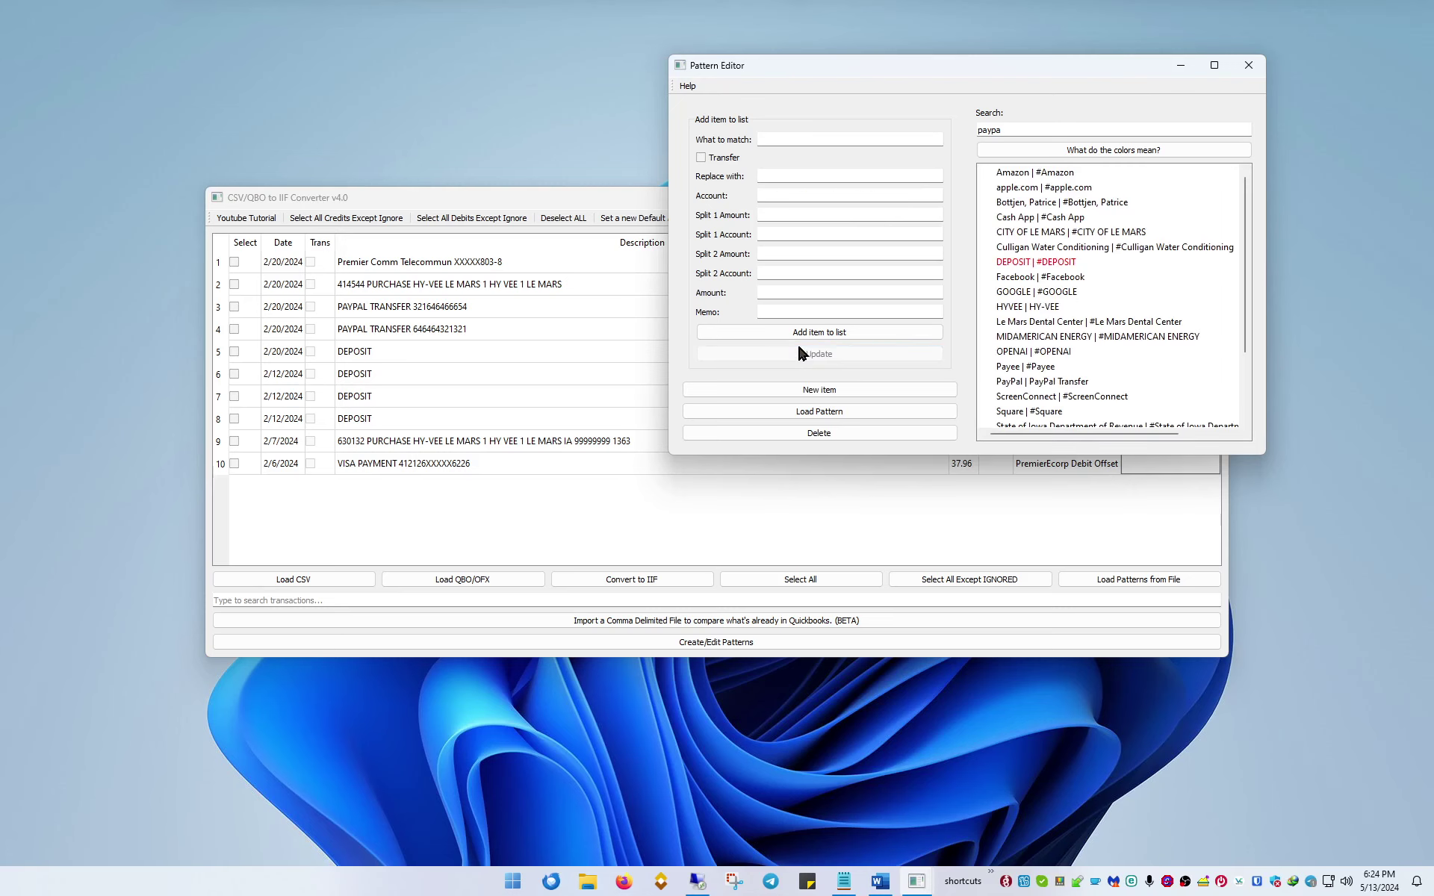
Find the VISA pattern, set its match text to VISA, give it an amount to match, and update it.
double_click(1043, 131)
text(Visa)
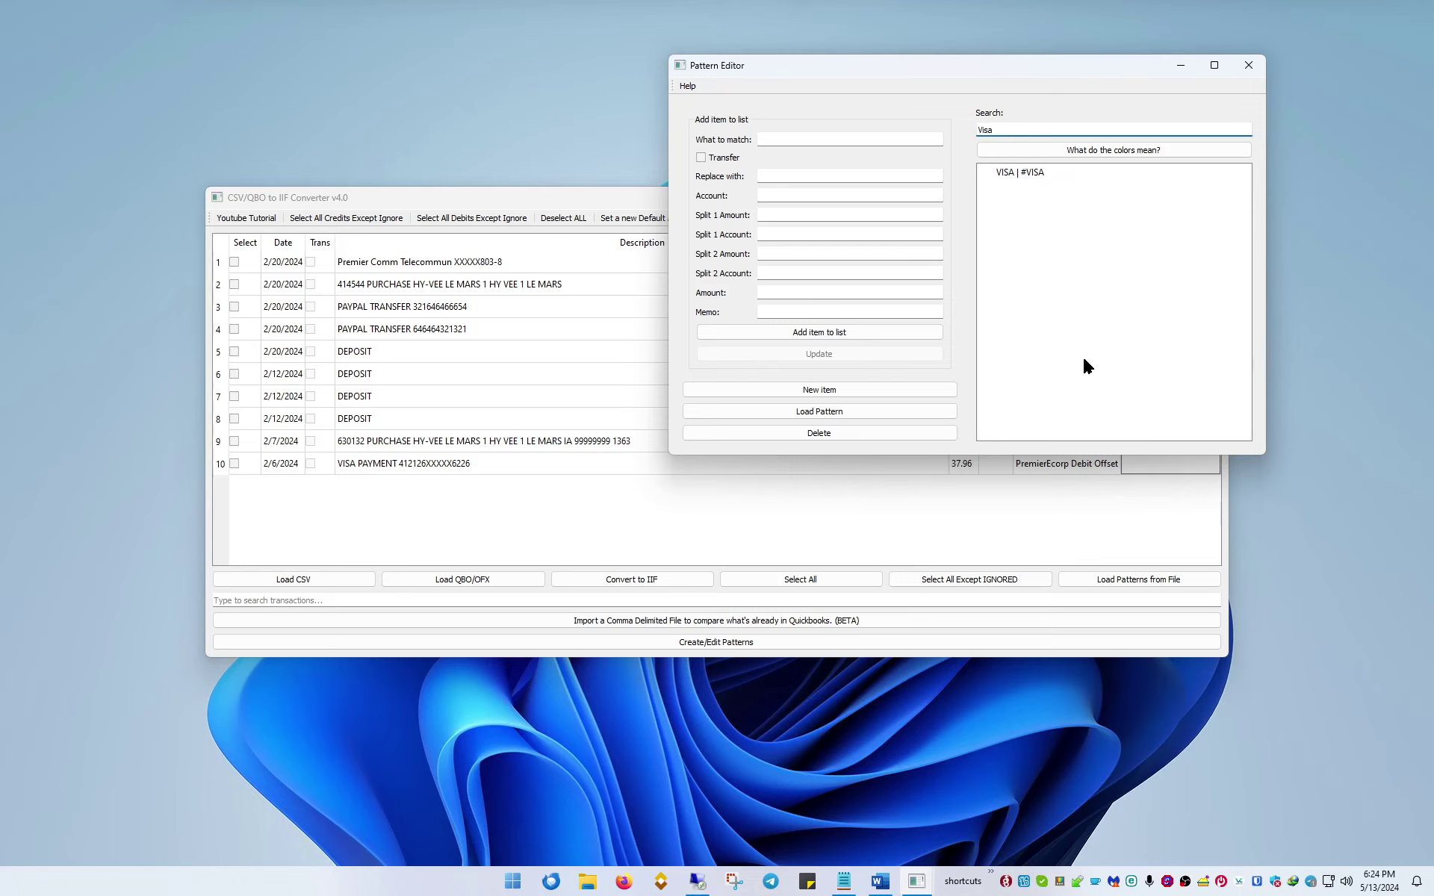
click(1008, 173)
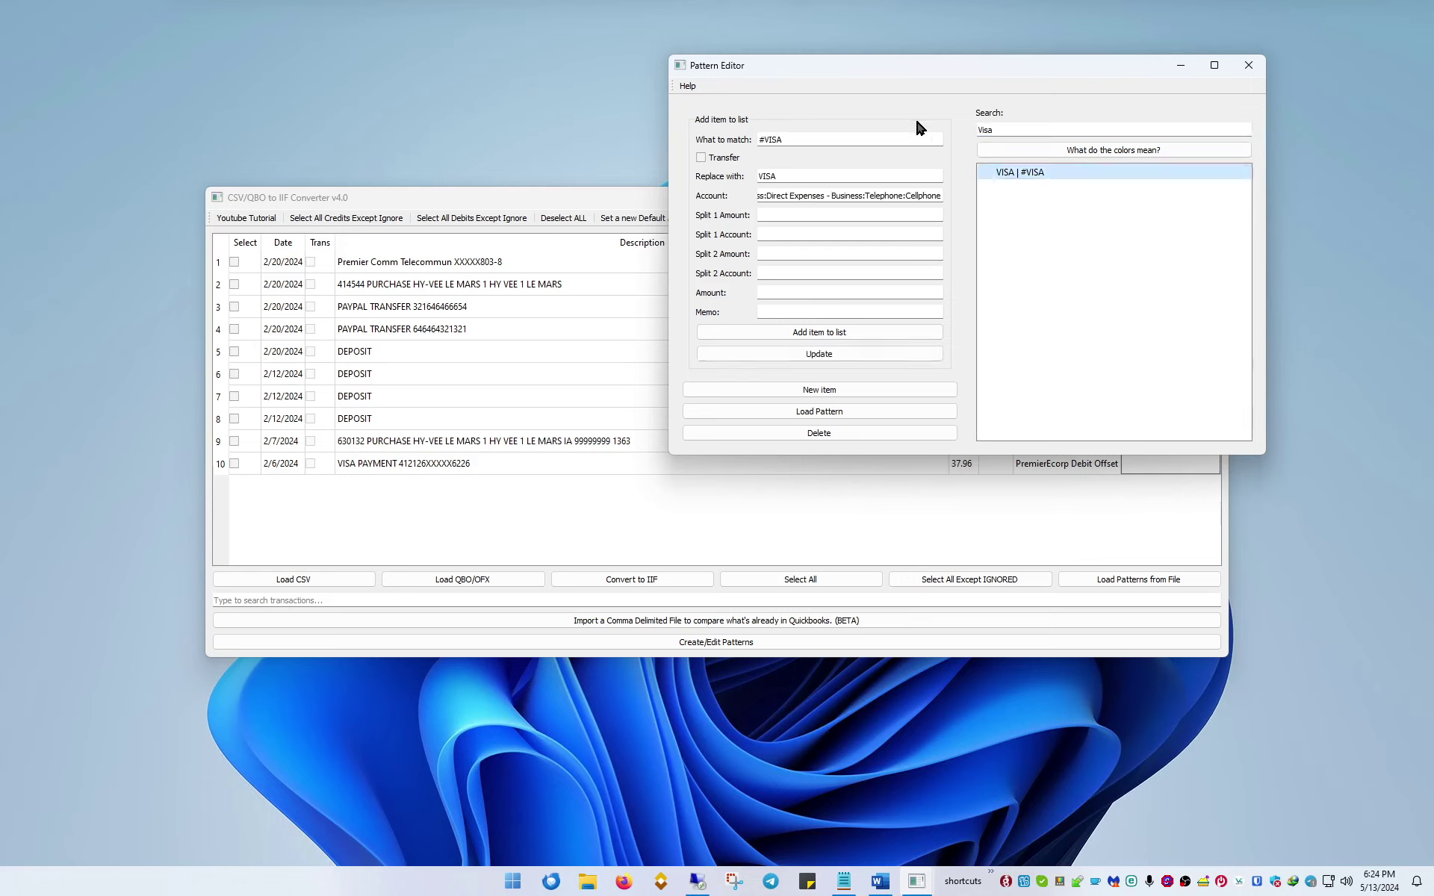
drag(835, 195, 979, 217)
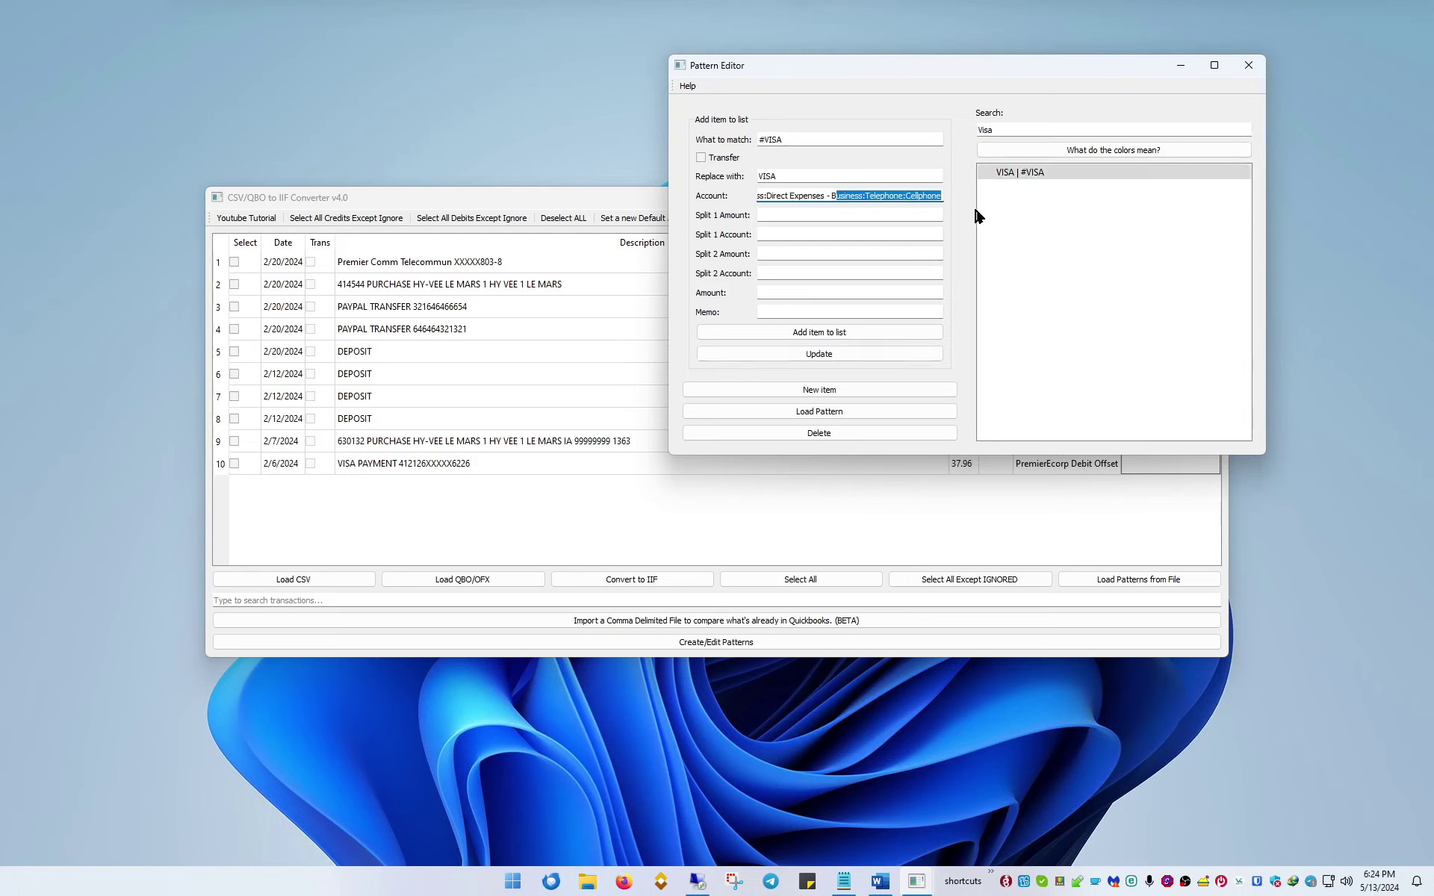
drag(903, 72, 937, 86)
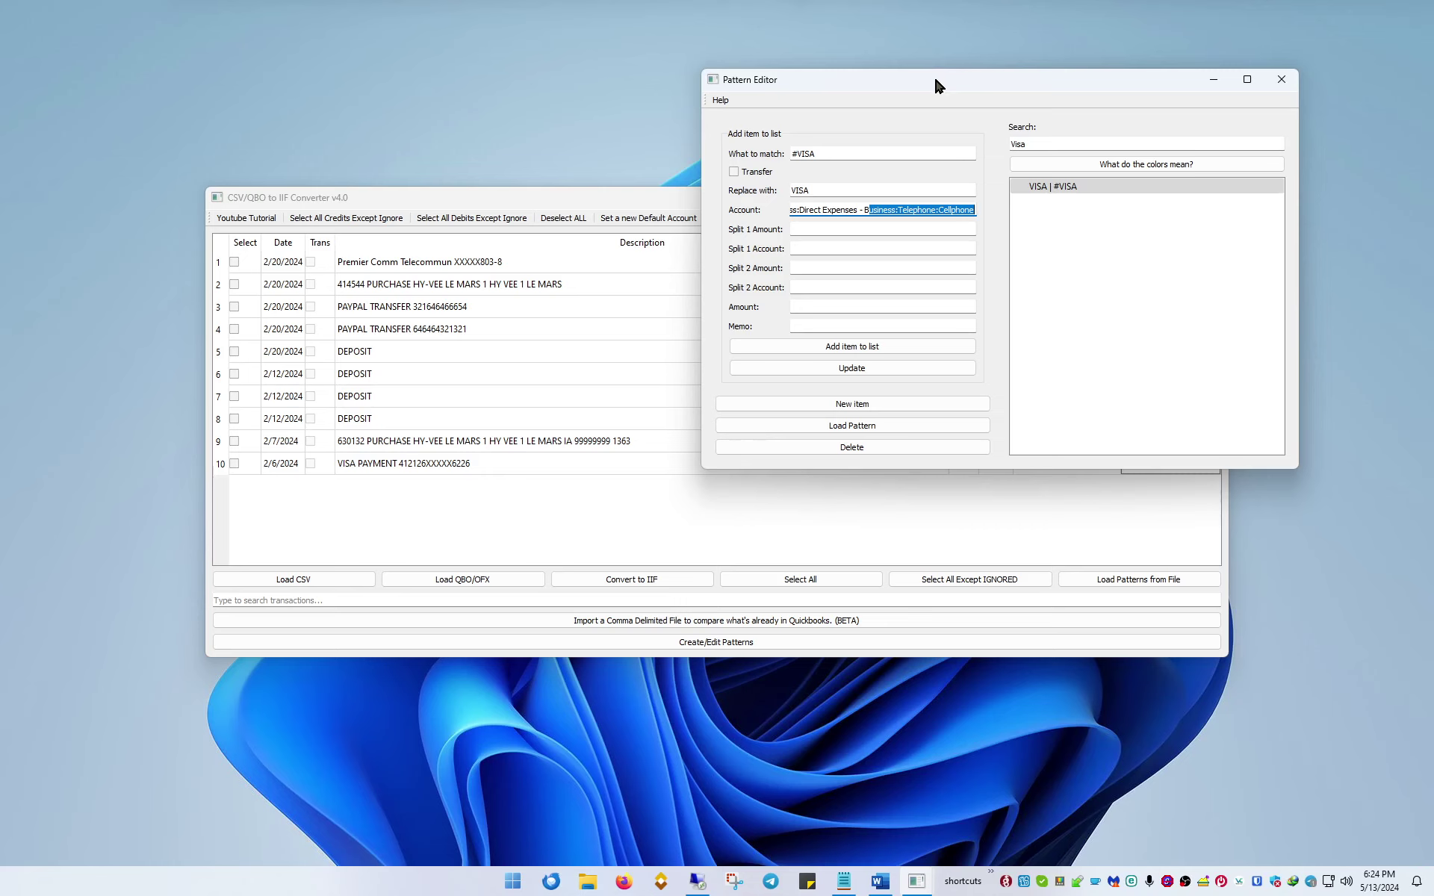
drag(939, 85, 941, 40)
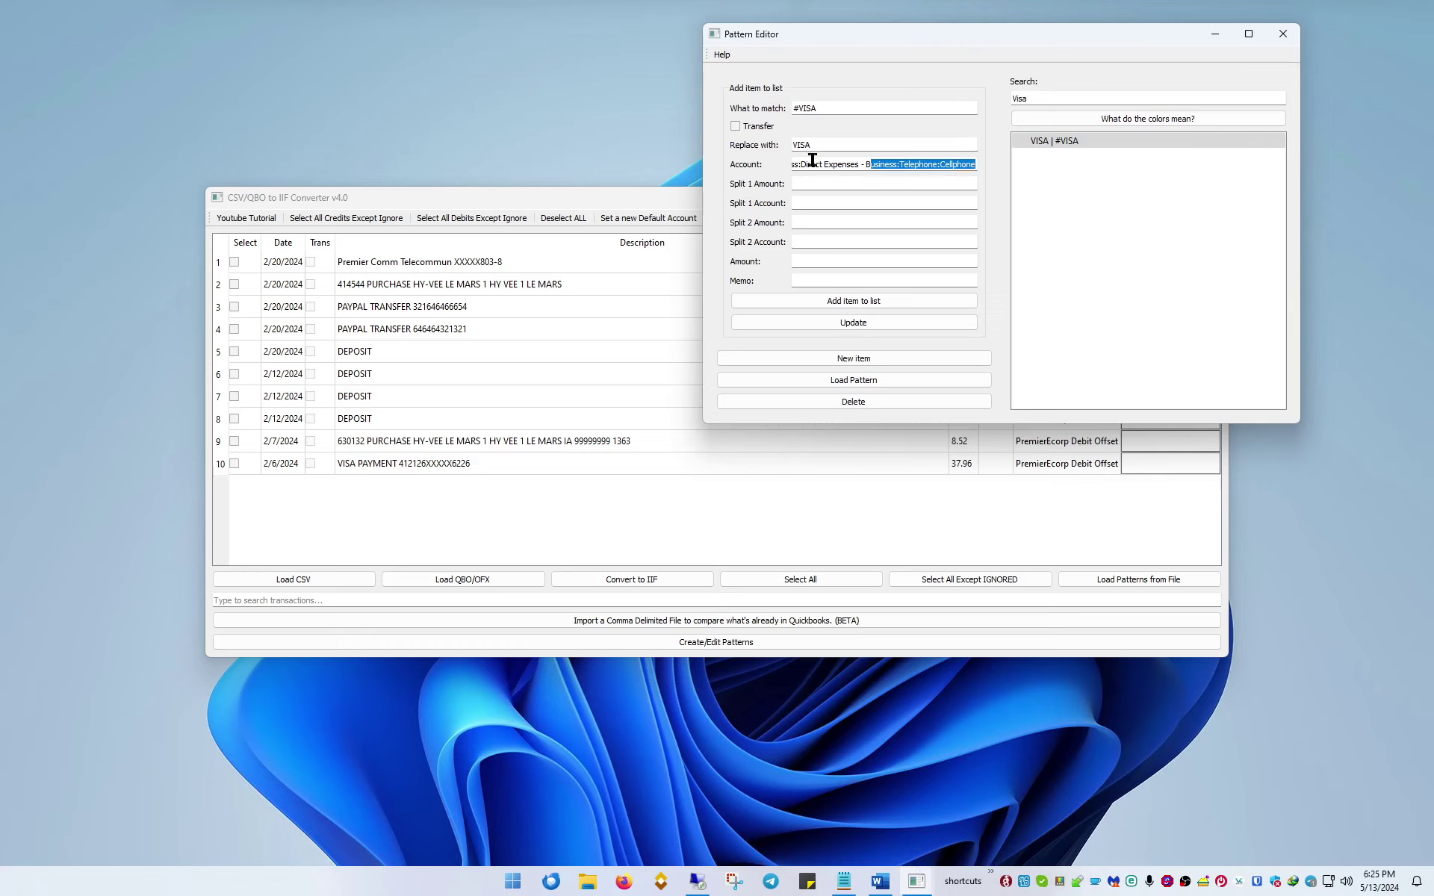
click(901, 164)
click(943, 164)
click(796, 108)
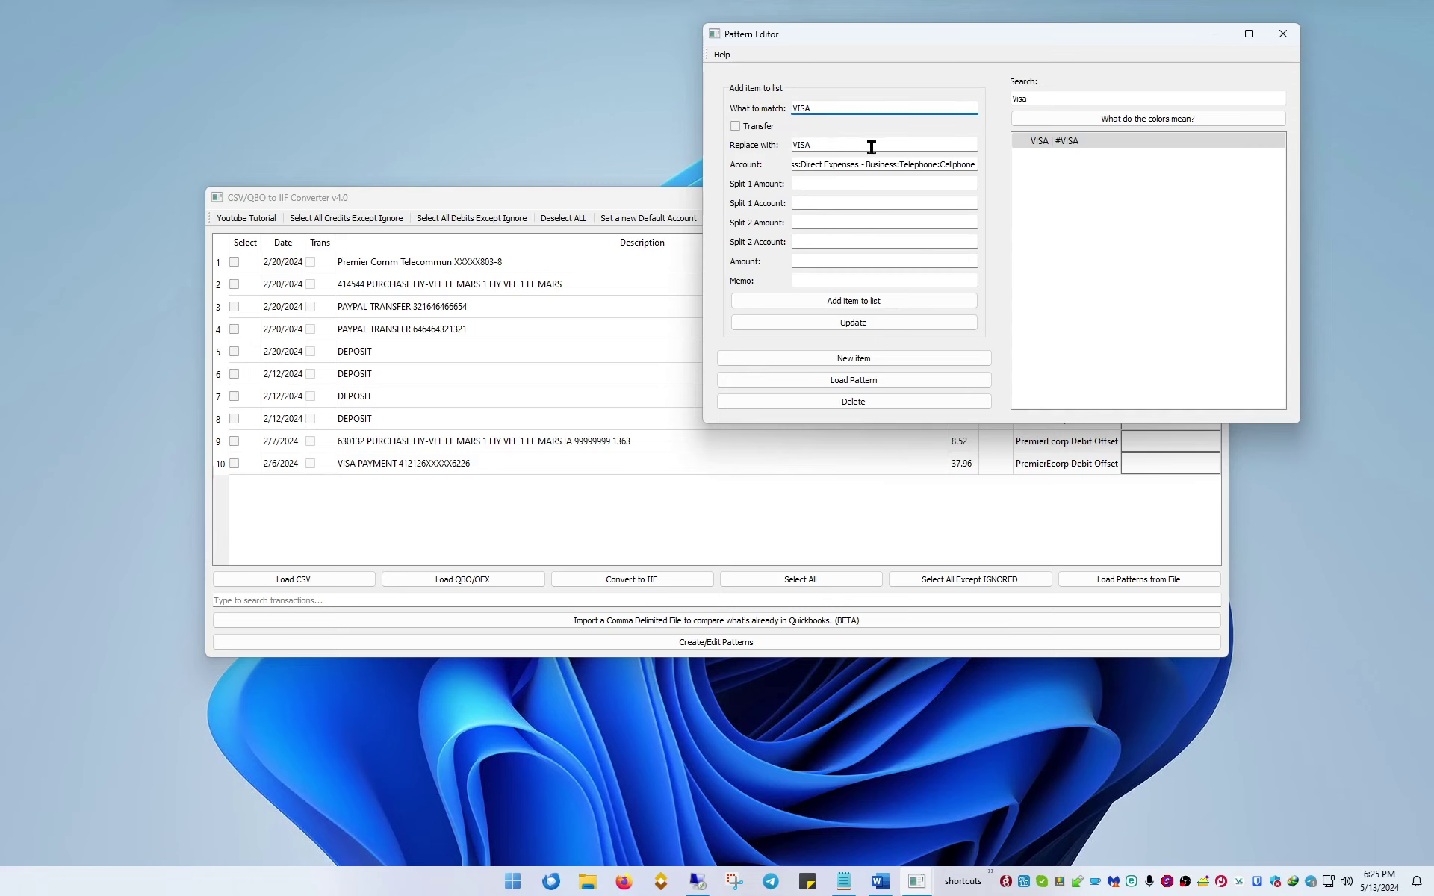
click(820, 260)
click(846, 324)
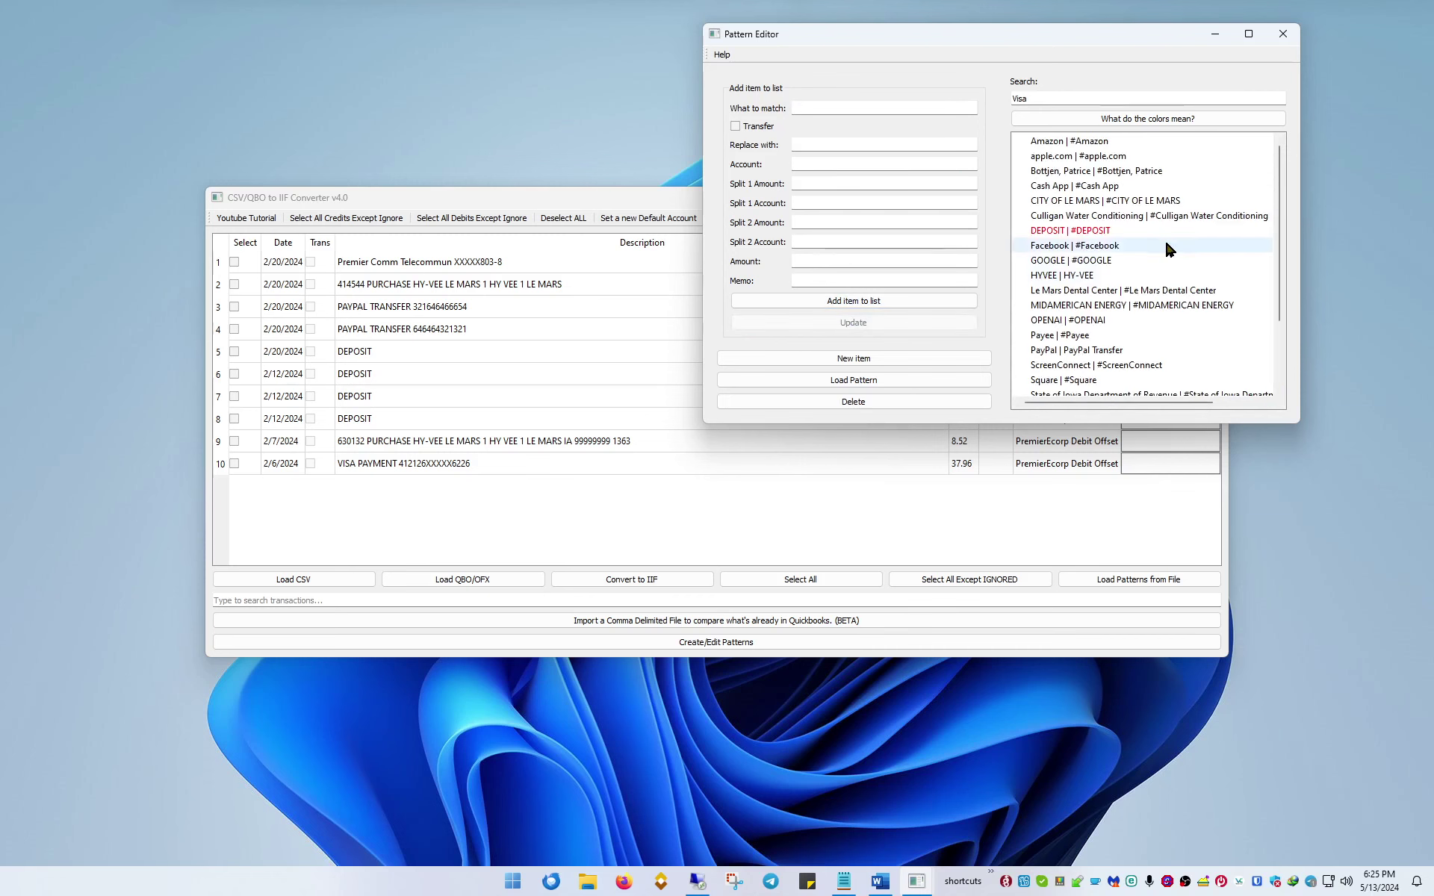
Clear the pattern search and enter a new pattern that matches "Premier Comm" and replaces it with "Premier Communications".
scroll(1169, 246, down, 2)
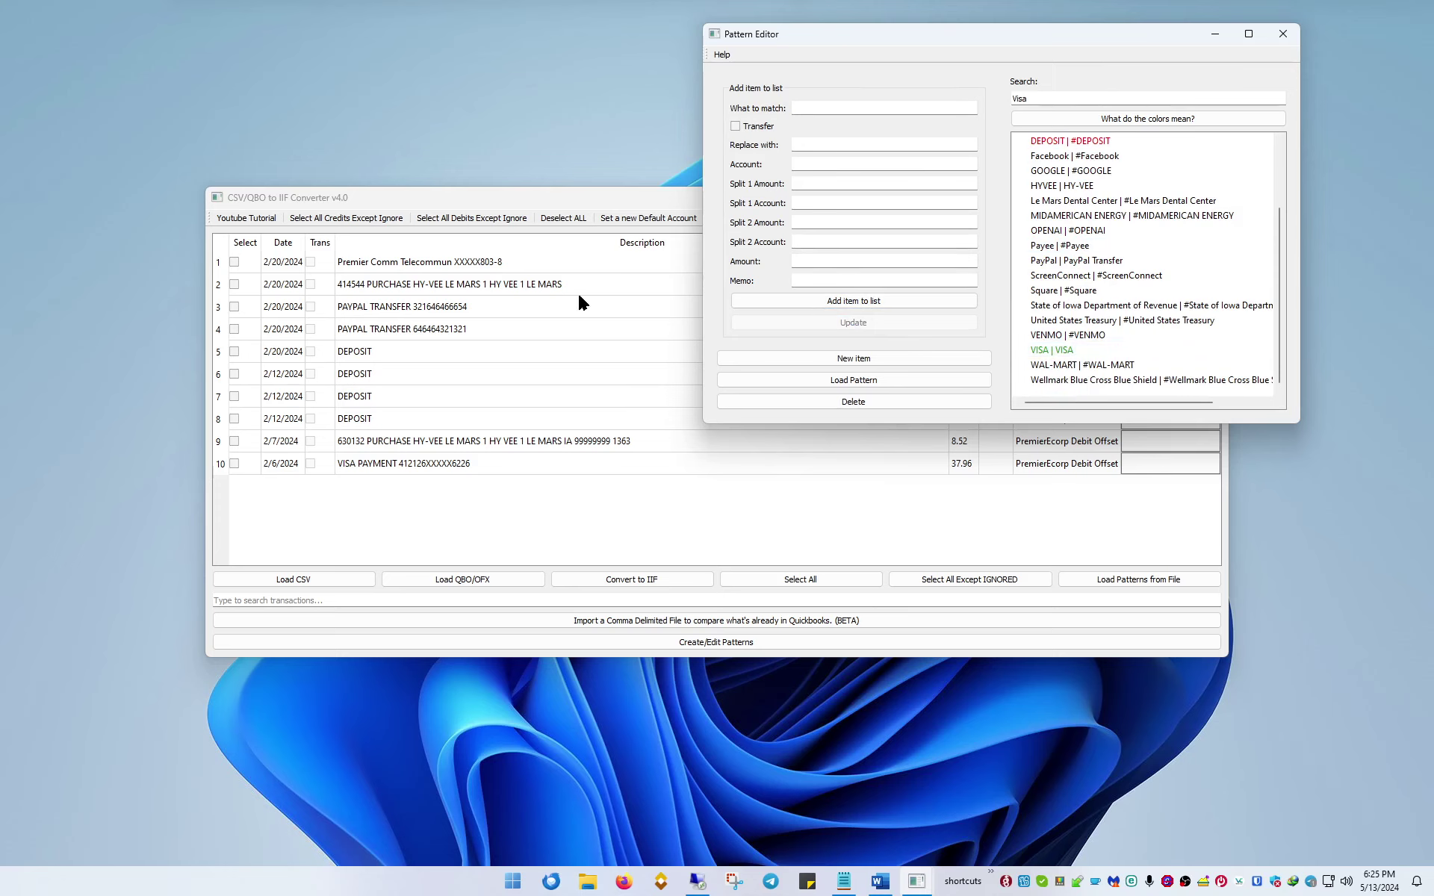
drag(1057, 98, 928, 98)
key(BackSpace)
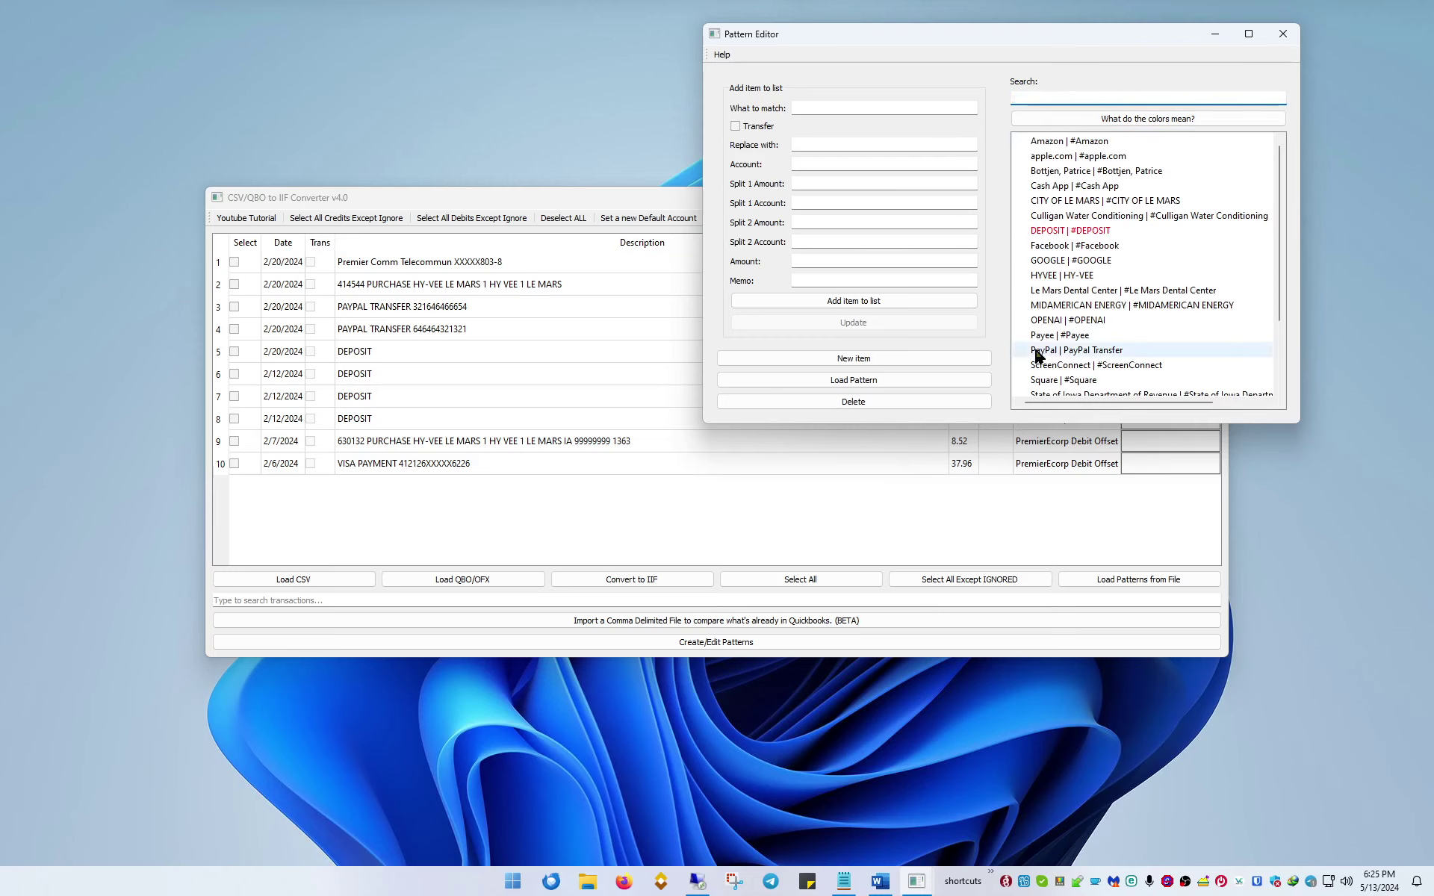
click(871, 107)
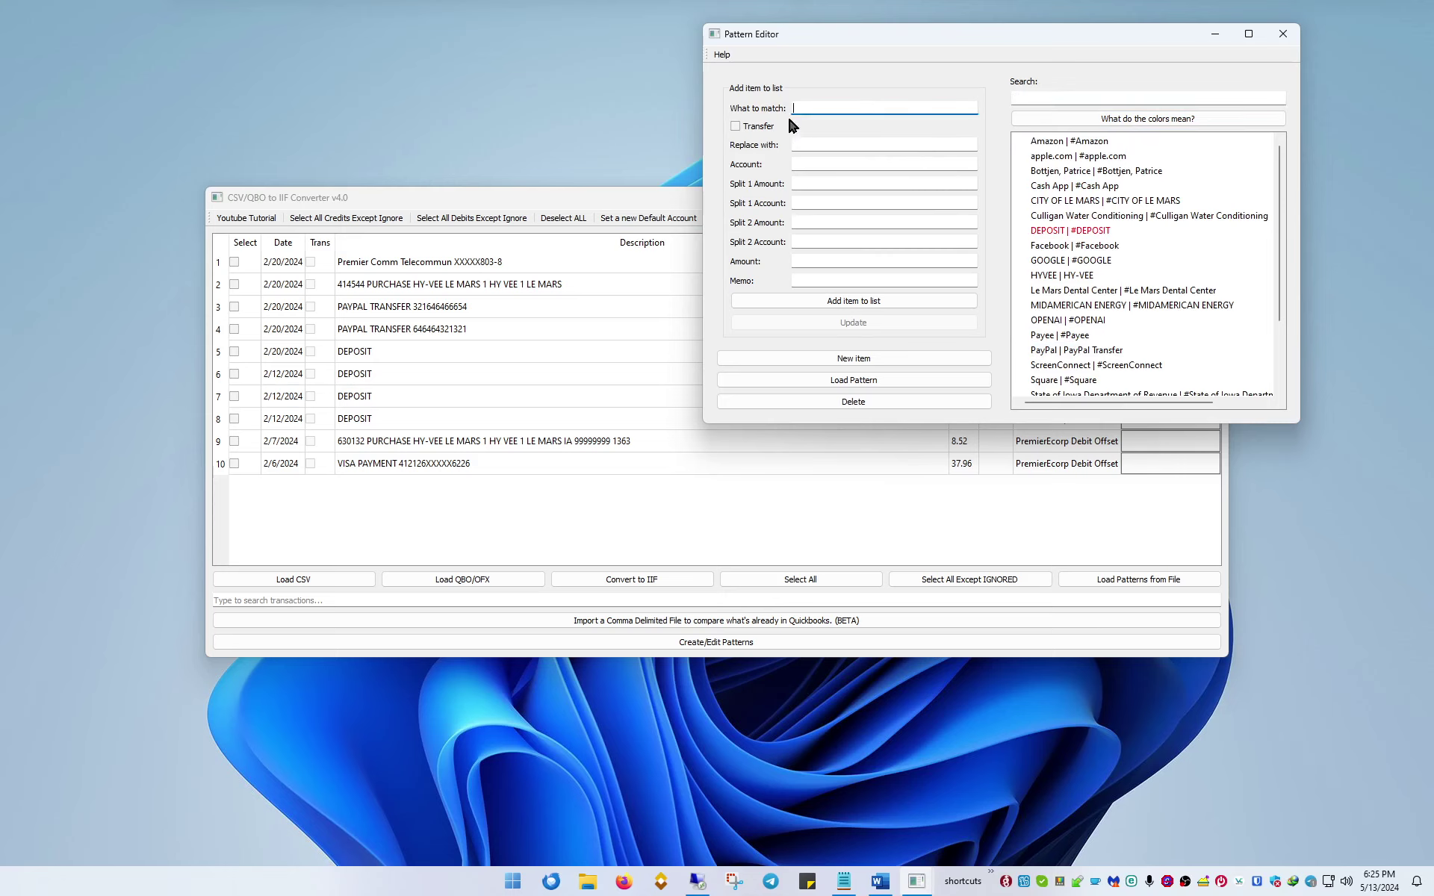
text(Pr)
key(Tab)
key(Tab)
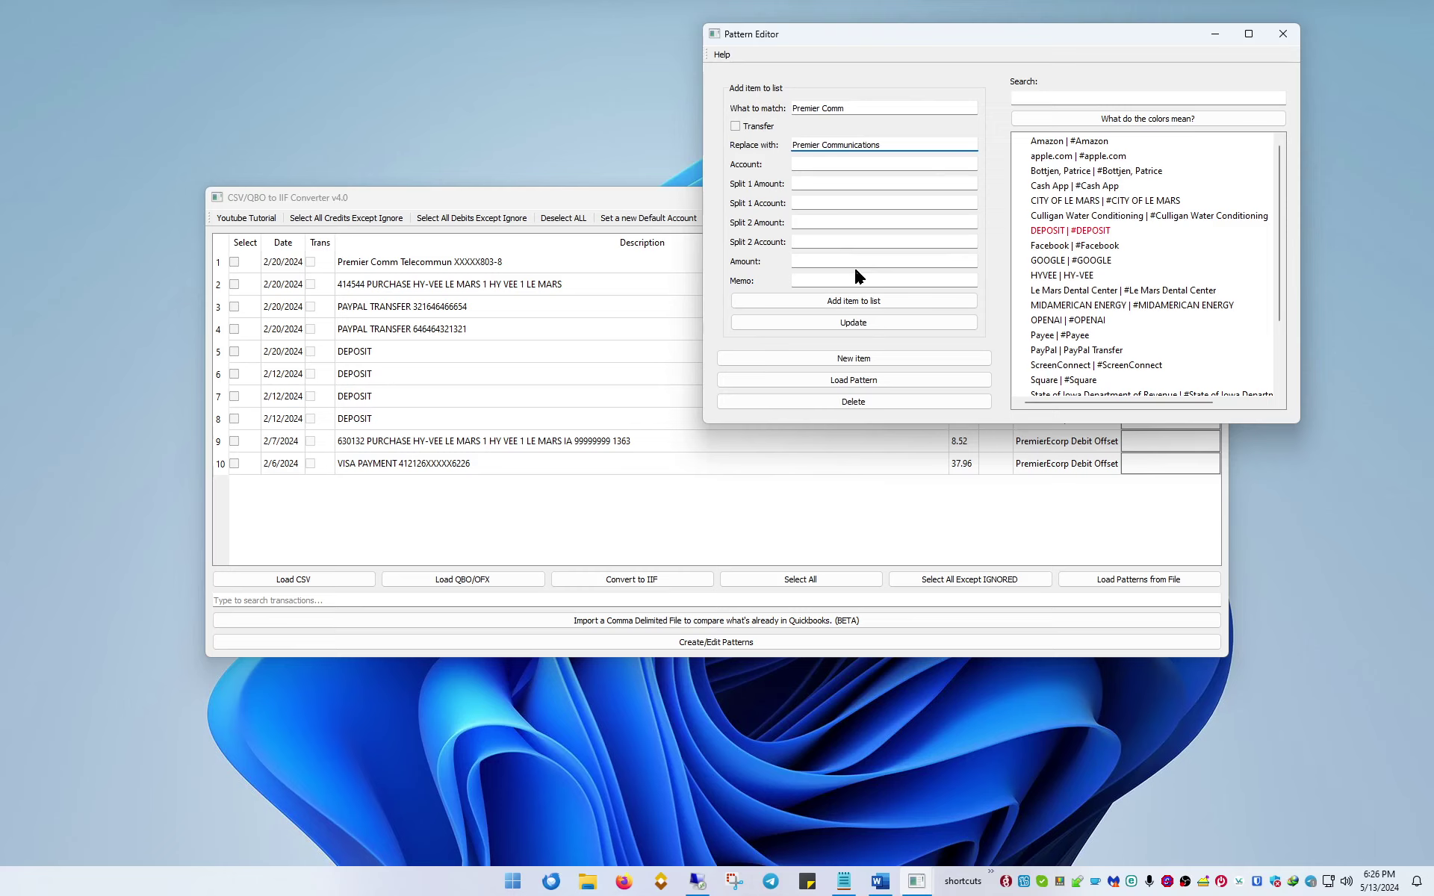
Set the Premier Comm pattern's first split to 31.00 on account Business:Direct Expenses - Business:Telephone.
click(810, 181)
text(31)
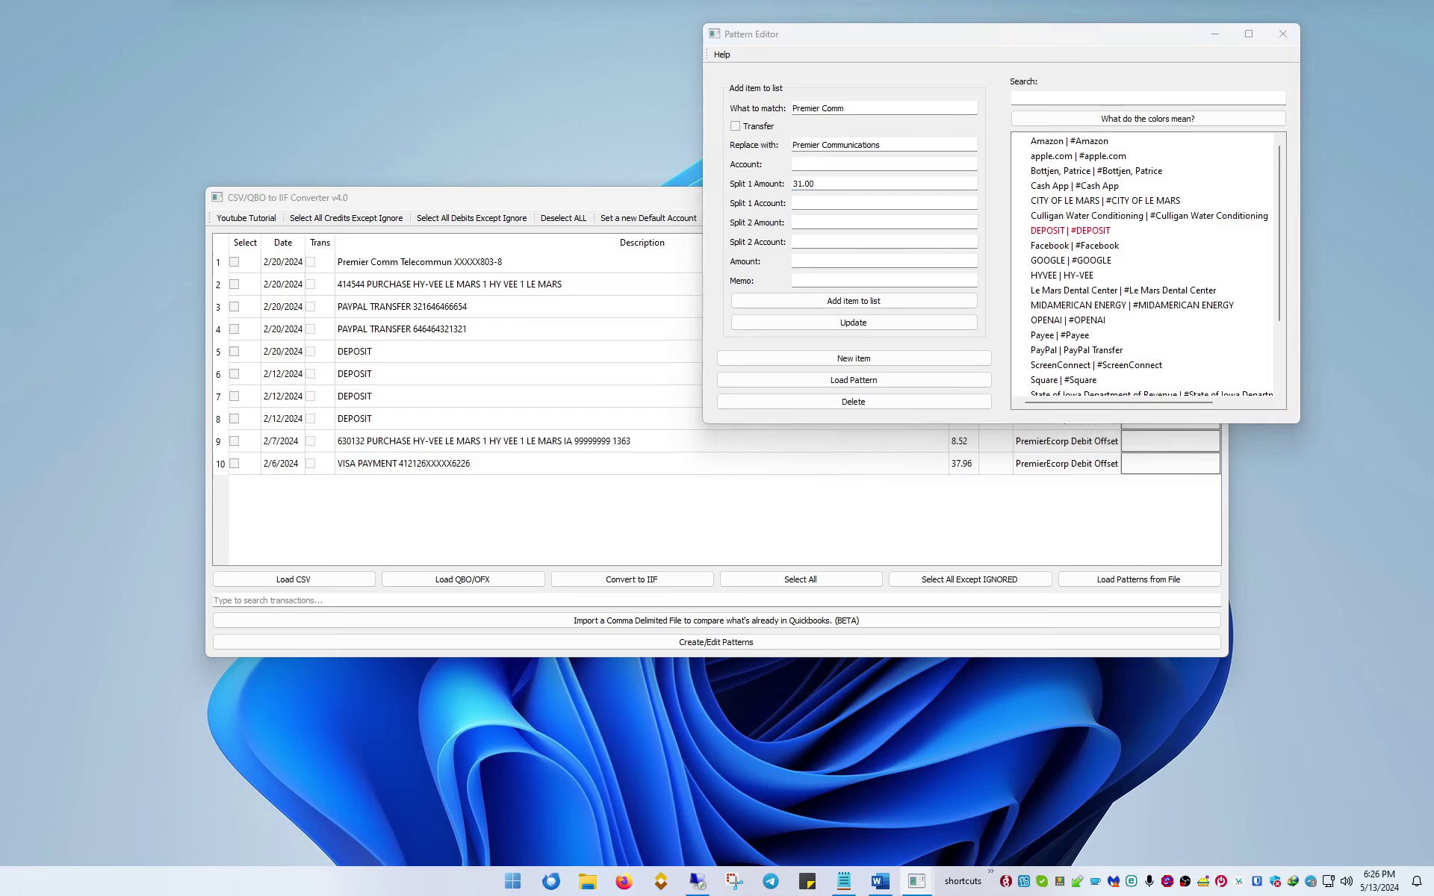
click(832, 202)
text(Business:Direct Expenses - Business:Telephone)
Move the pattern editor clear of the debit amounts and calculate 140.22 minus 31 in Calculator for the second split.
click(824, 221)
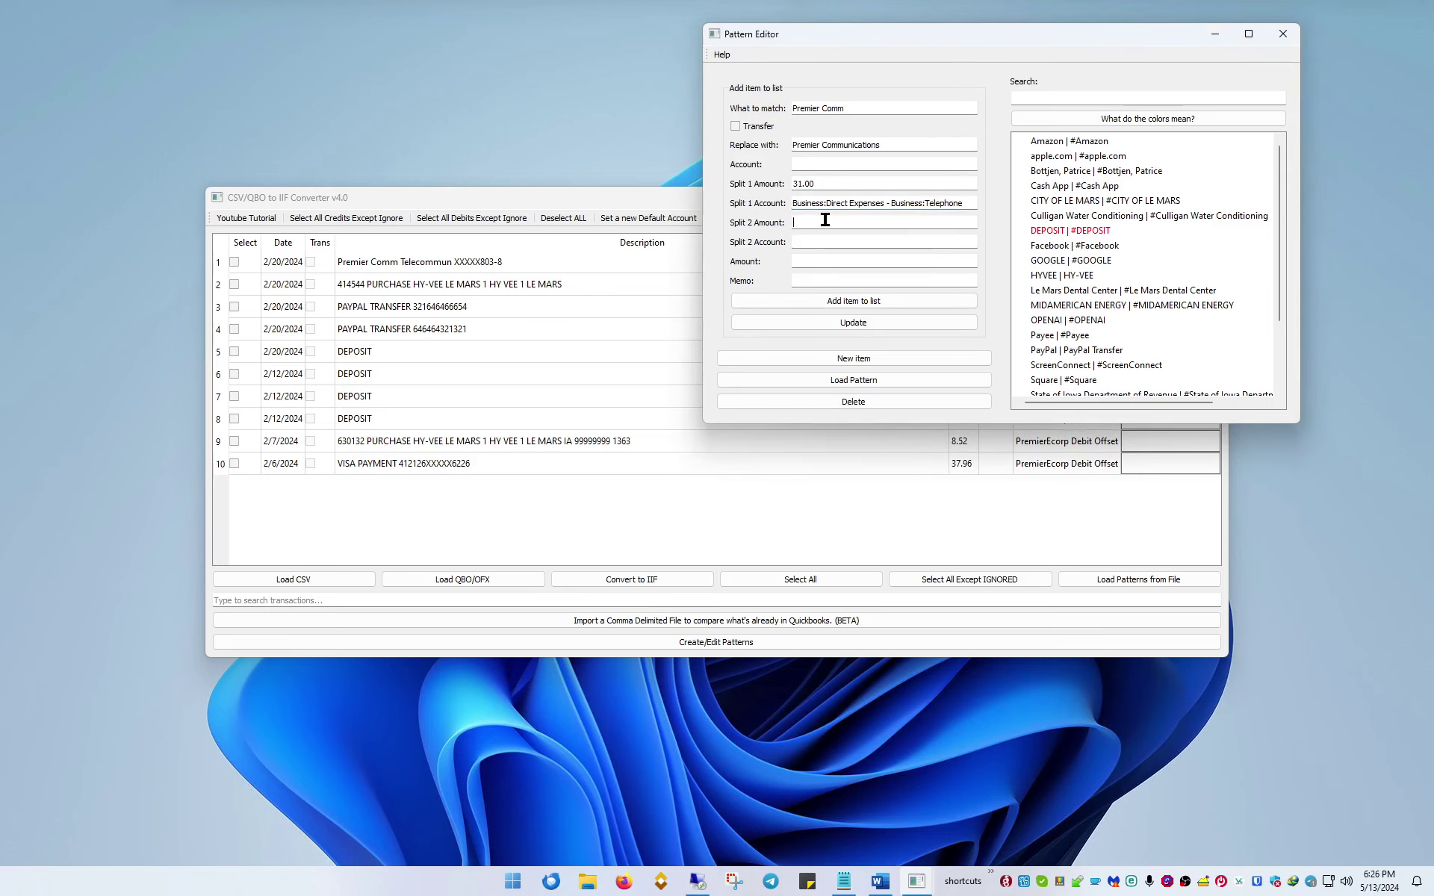
drag(867, 34, 475, 351)
key(super+r)
text(calc)
key(Return)
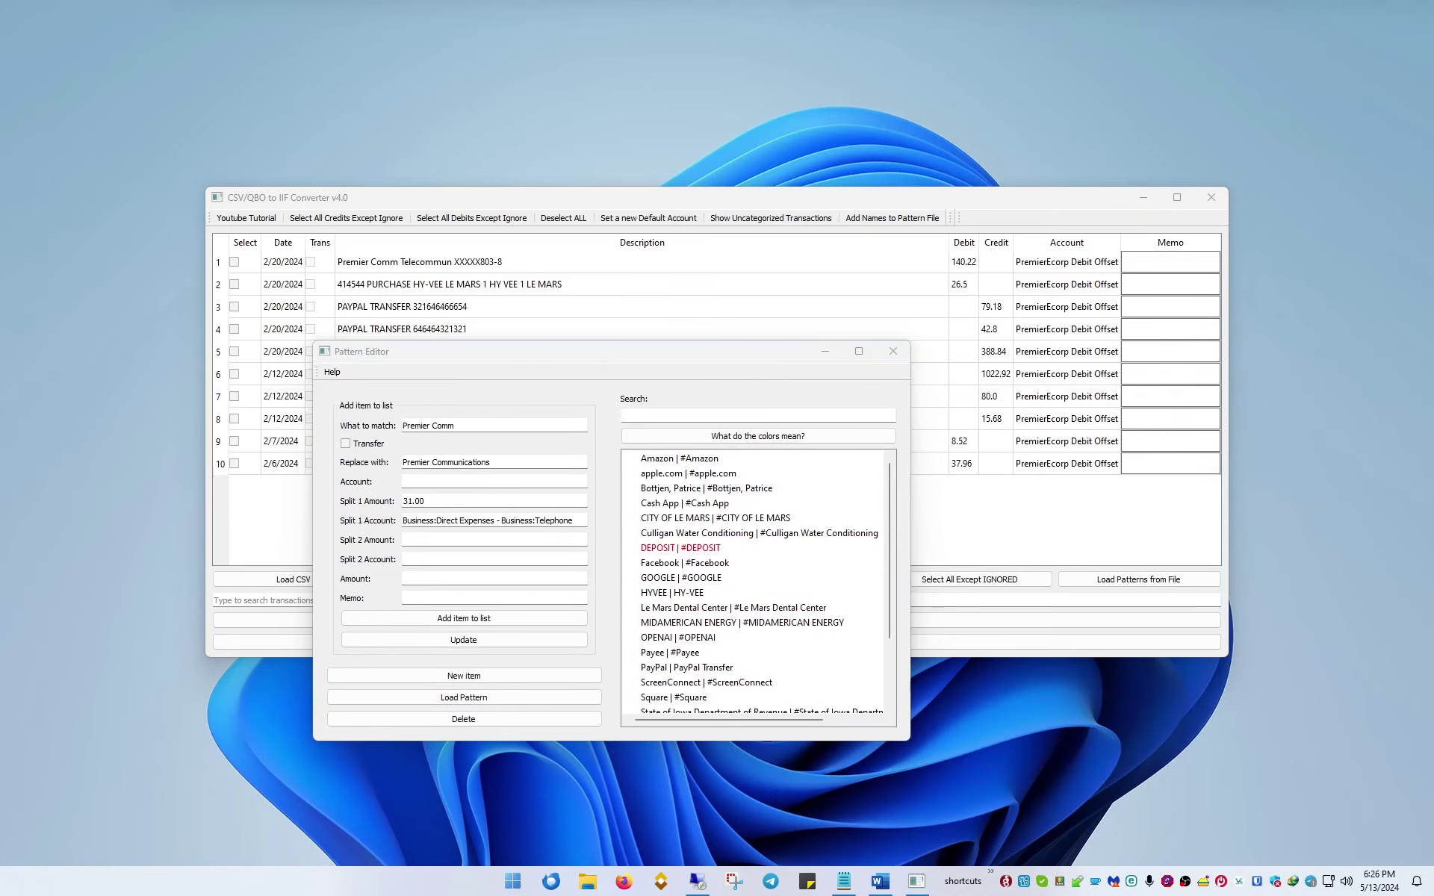
text(140.22)
key(minus)
text(31)
key(Return)
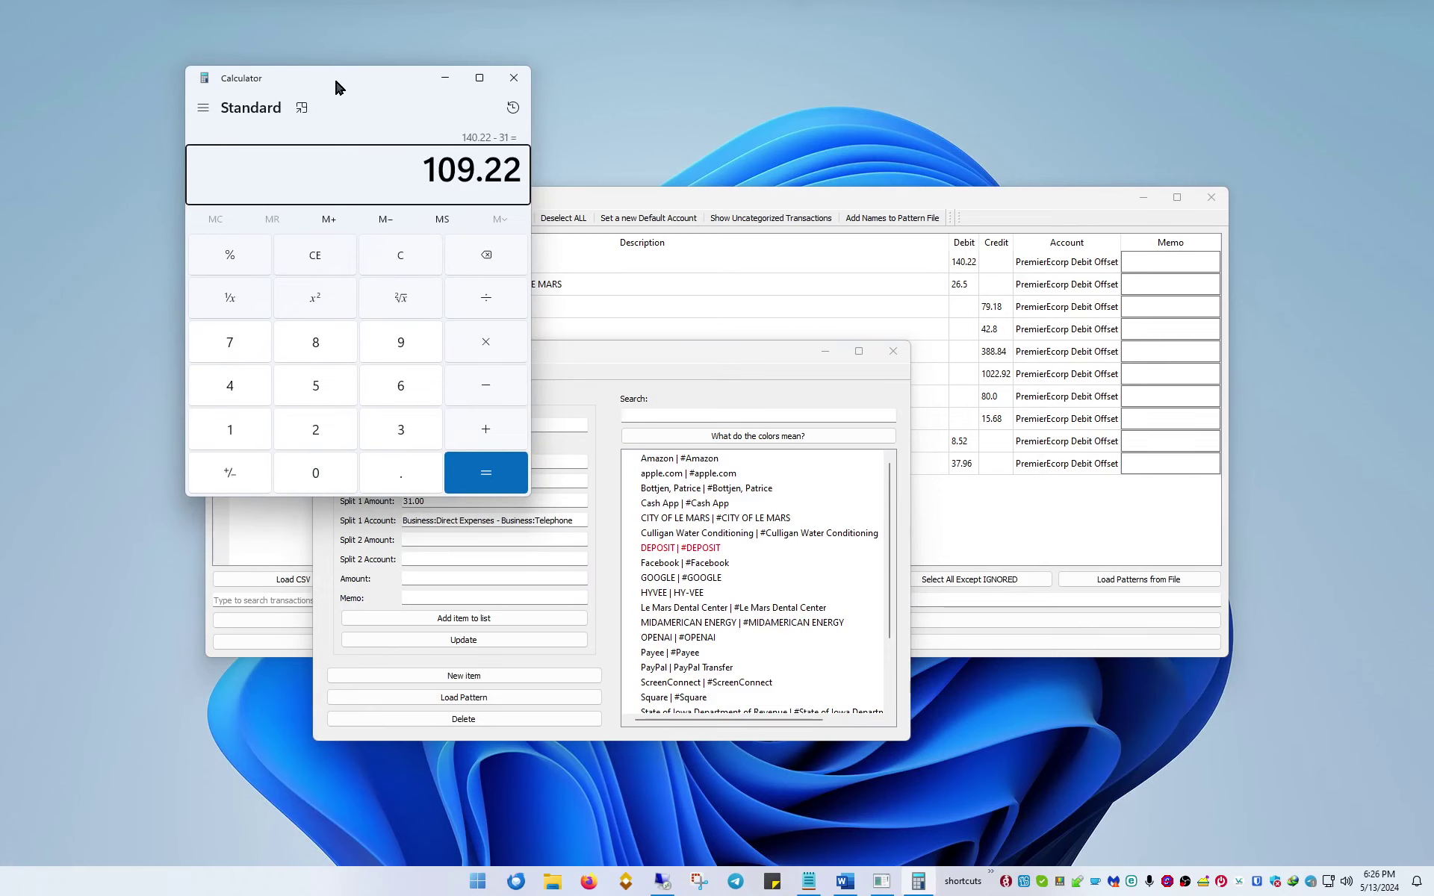
key(alt+F4)
Set the Premier Comm pattern's second split to 109.22 on account Business:Direct Expenses - Business:Internet Service.
click(452, 539)
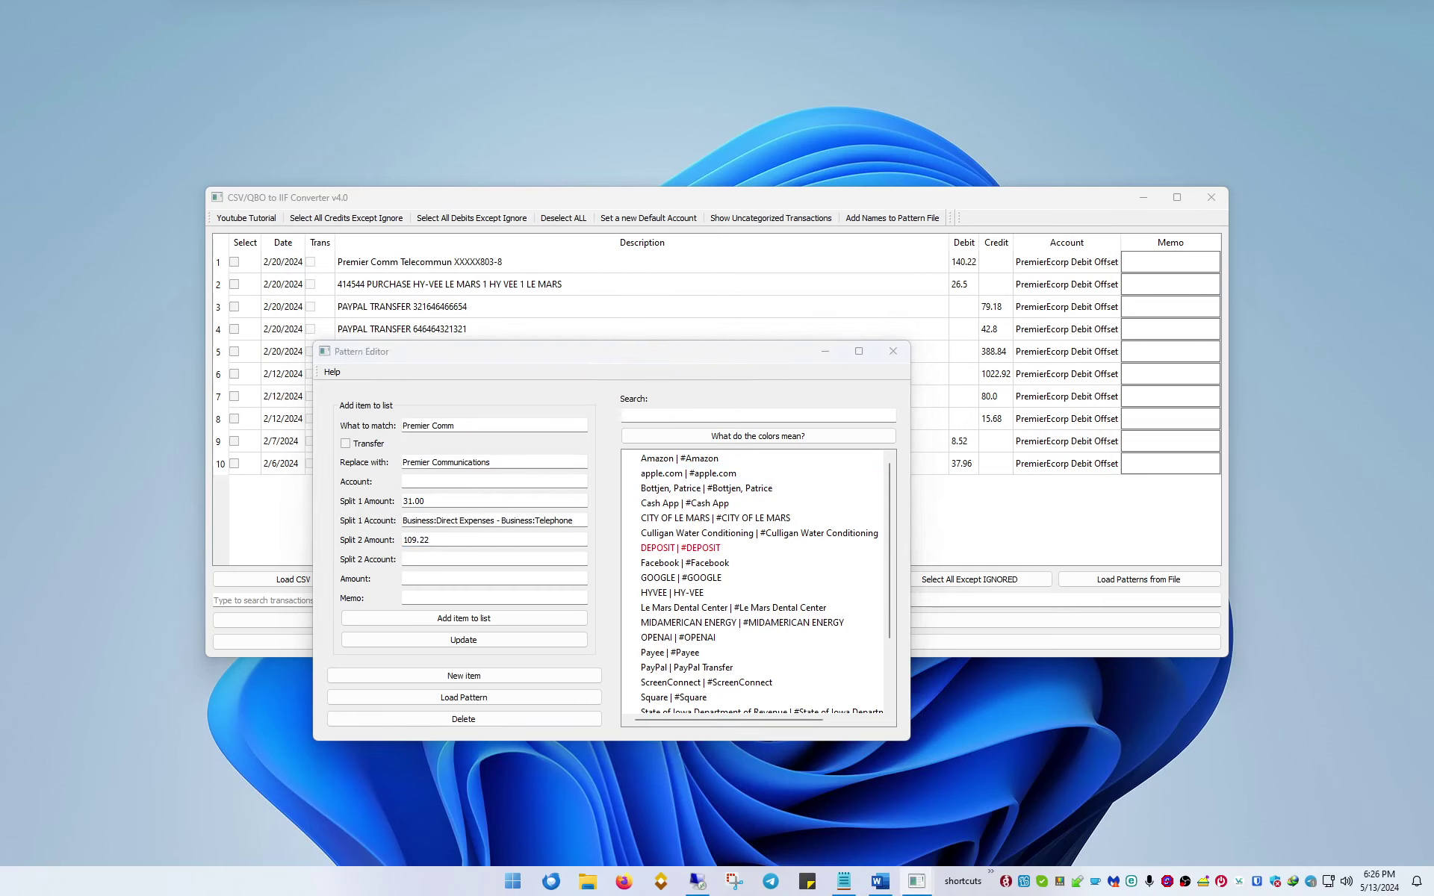
click(461, 558)
text(Business:Direct Expenses - Business:Internet Service)
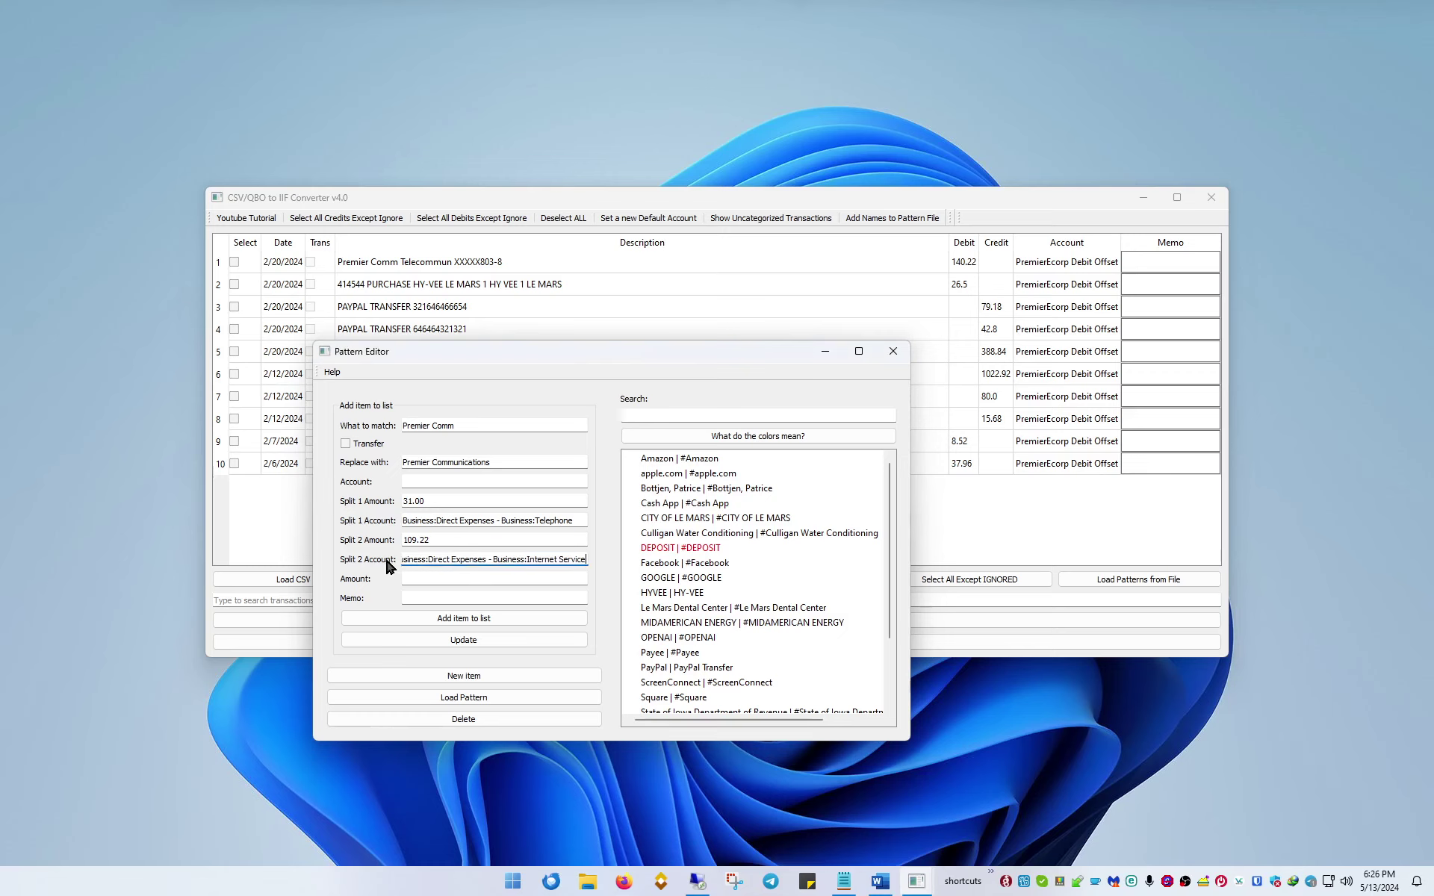
Leave the main account empty and add the Premier Comm split pattern to the list, accepting the default account.
click(413, 481)
click(462, 622)
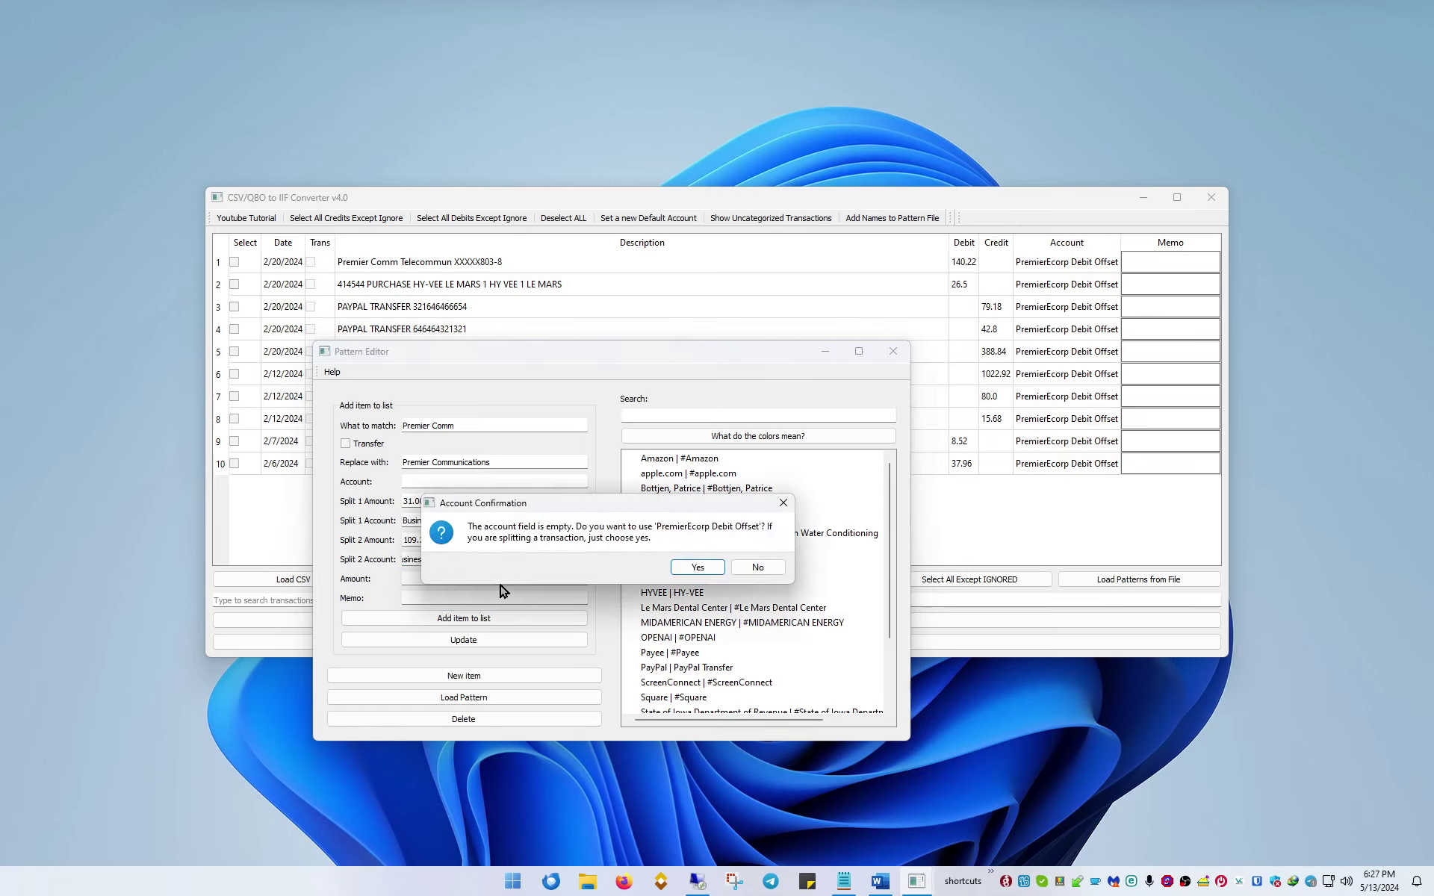
drag(575, 514, 534, 518)
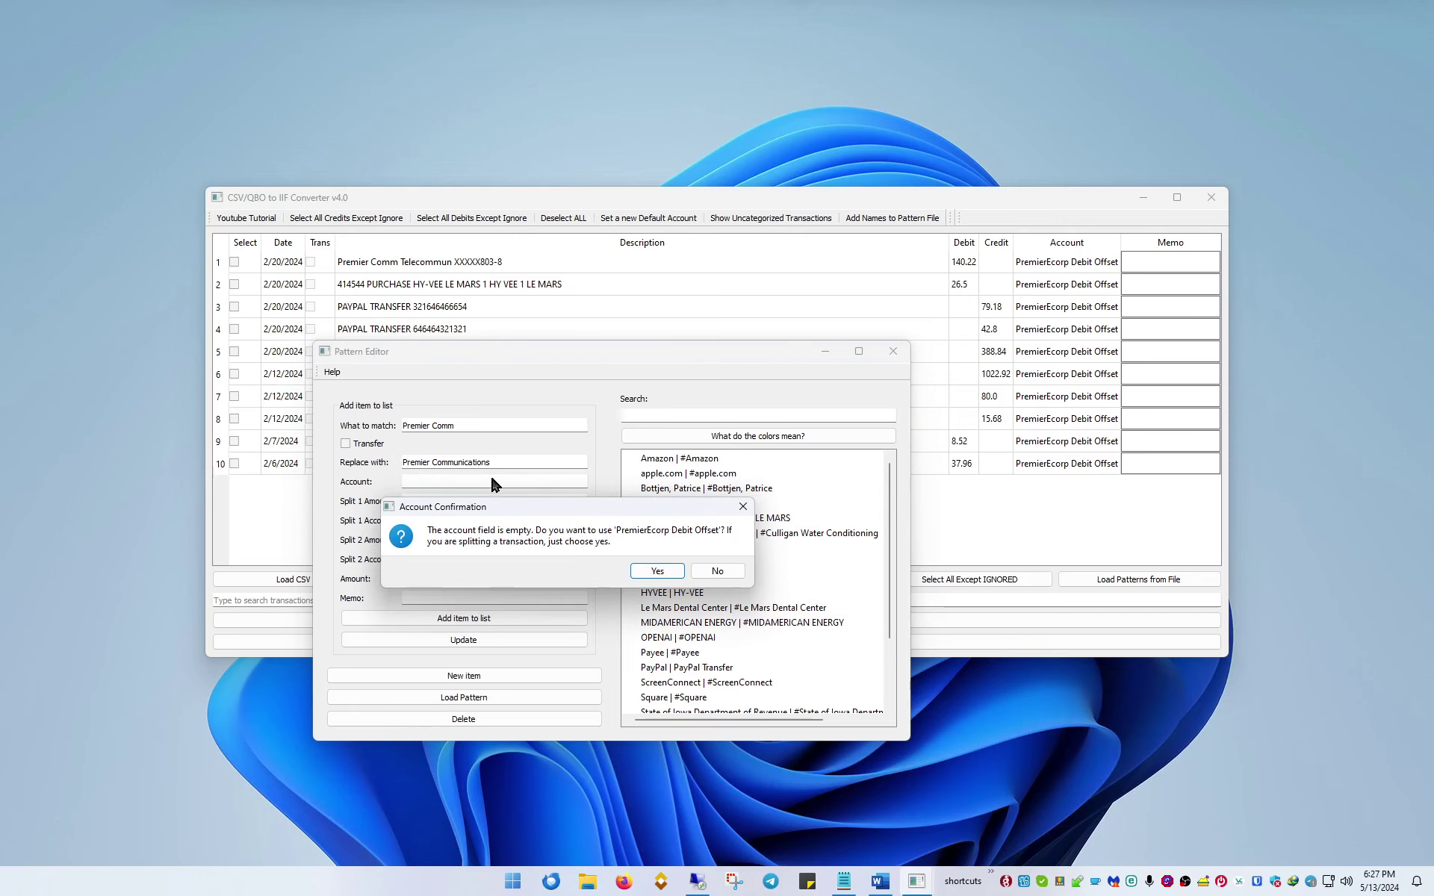
click(657, 573)
Open the Premier Communications pattern to check its split amounts and accounts, keeping the editor clear of the upper transactions.
click(713, 593)
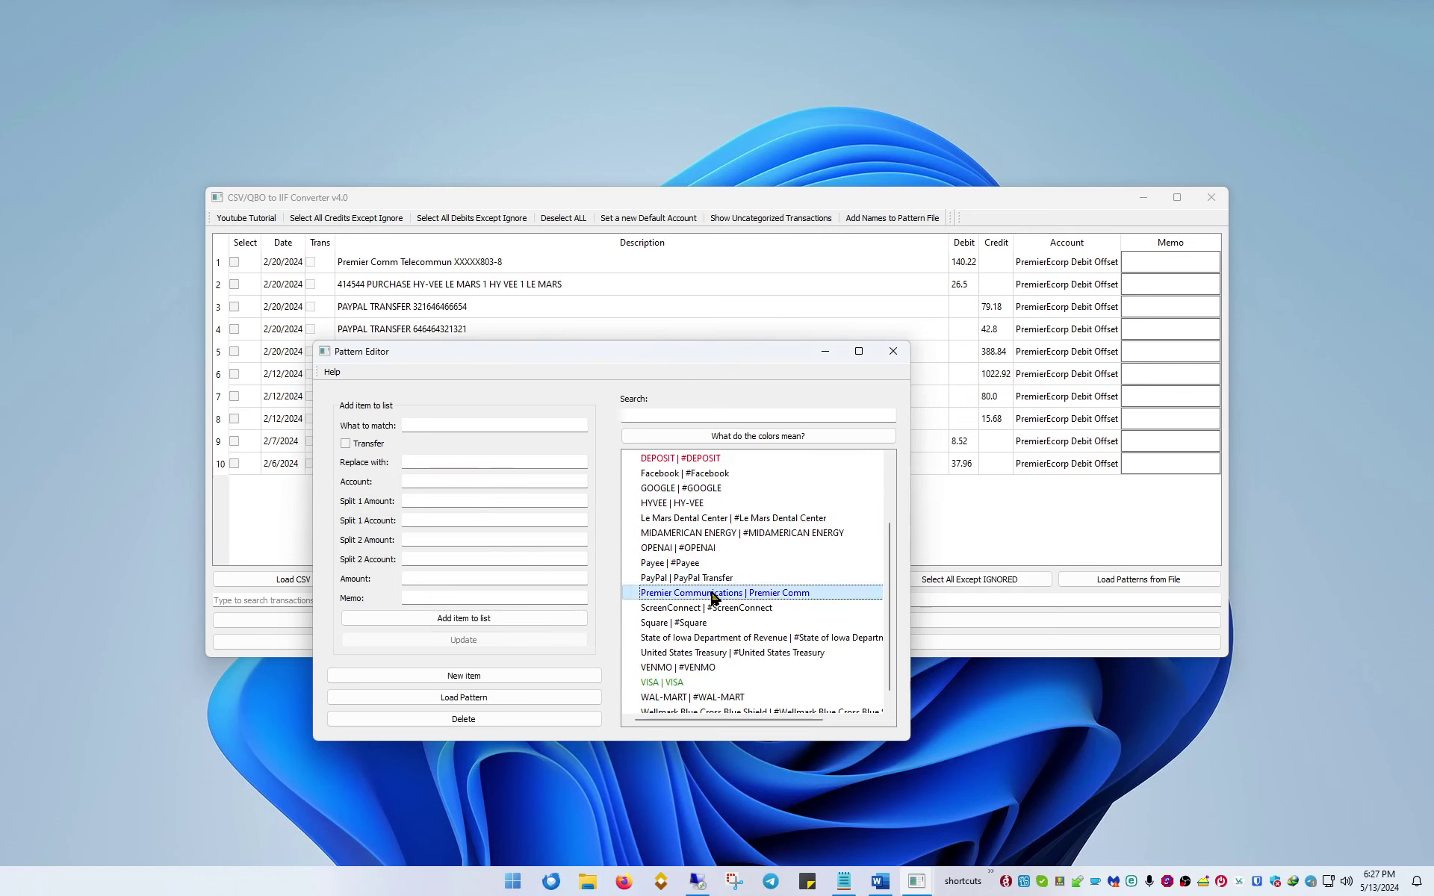
double_click(711, 596)
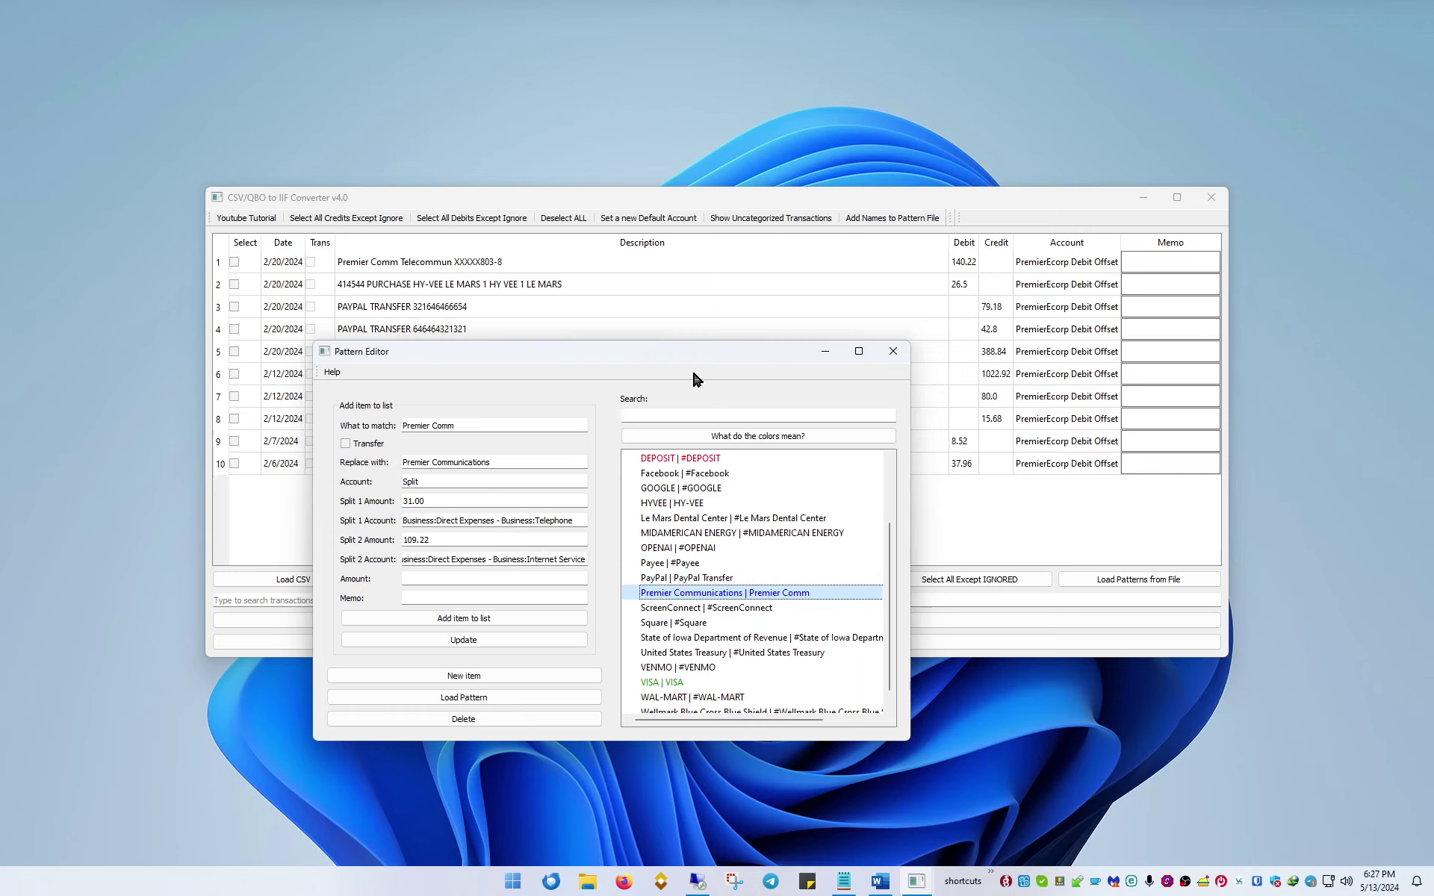
drag(522, 359, 520, 401)
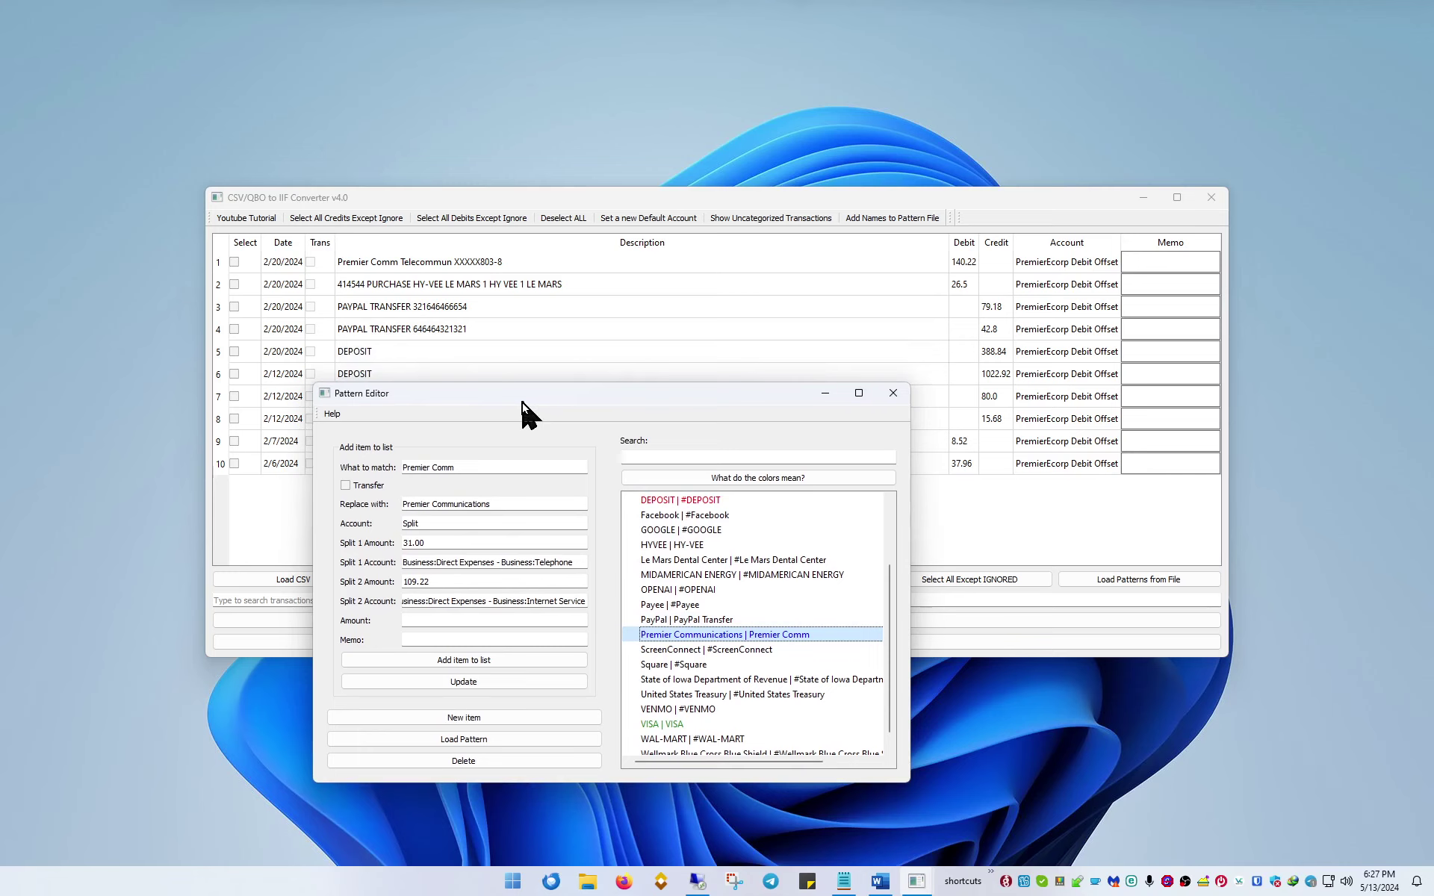
Move the pattern editor off the transaction descriptions and examine the description of the first DEPOSIT transaction.
click(416, 582)
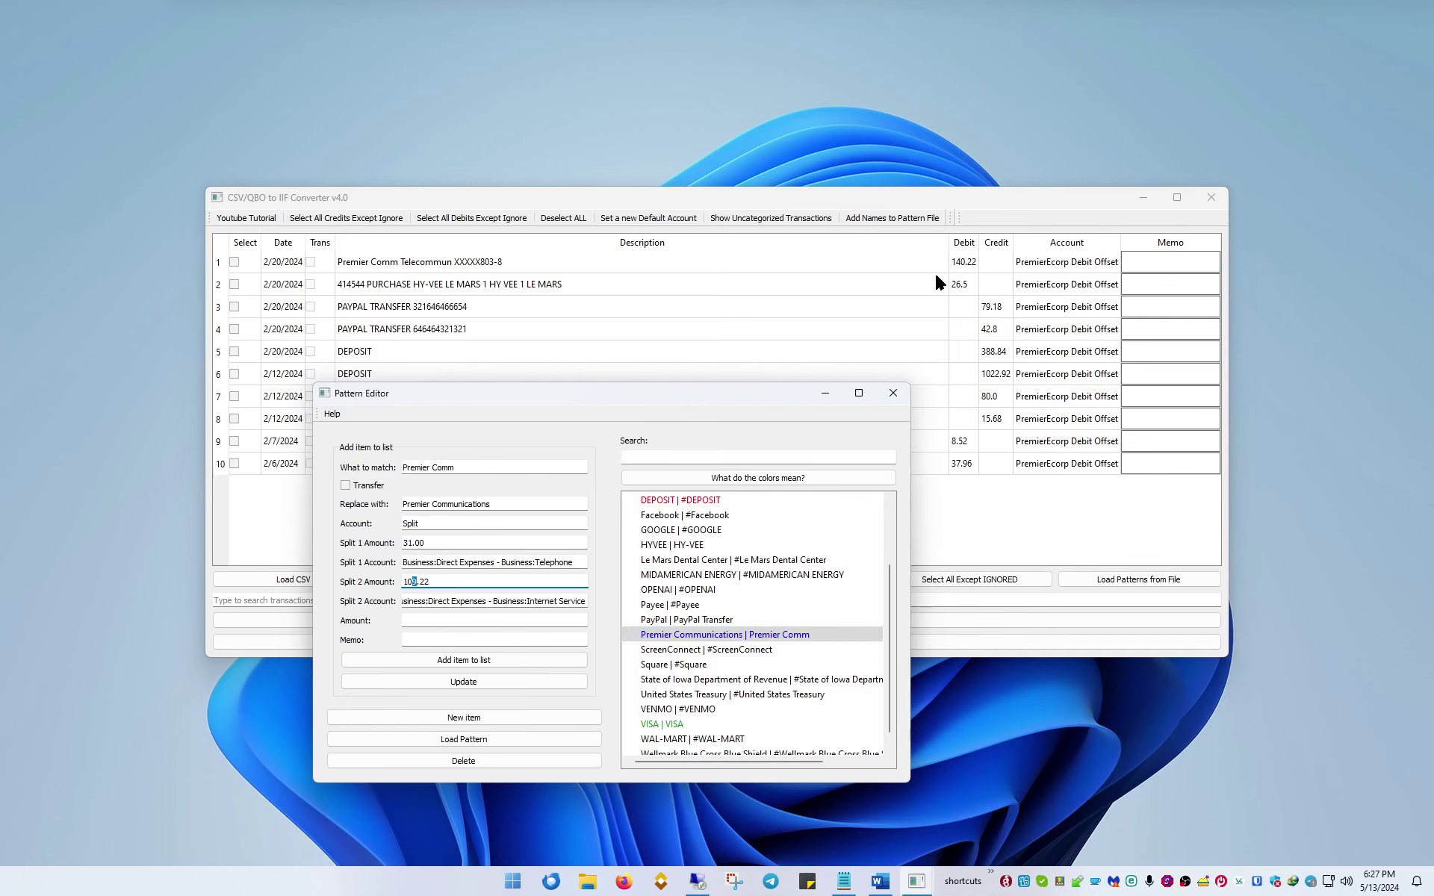
drag(740, 400, 1046, 137)
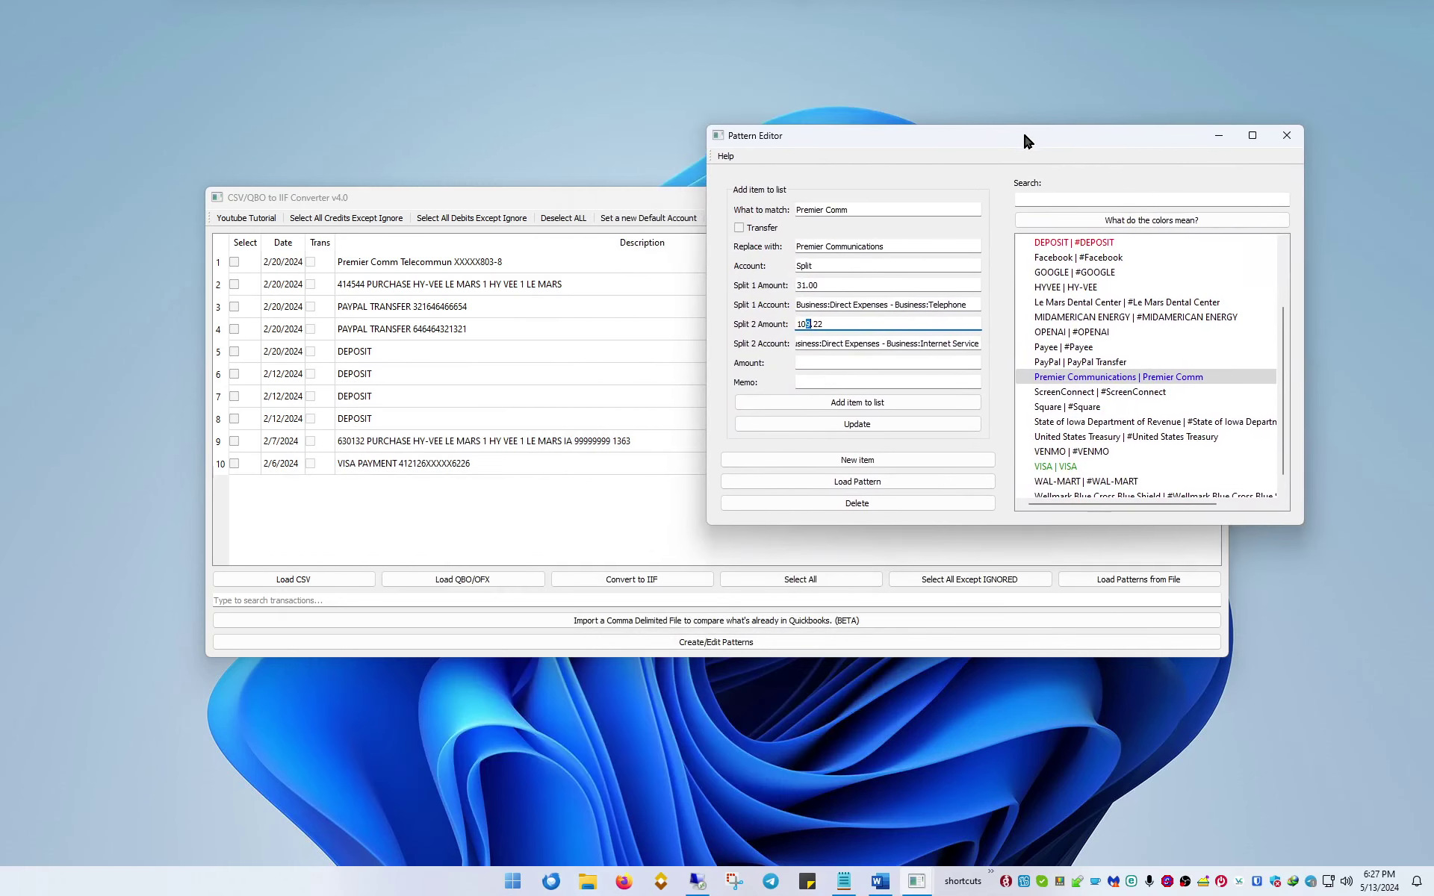
double_click(343, 355)
click(390, 354)
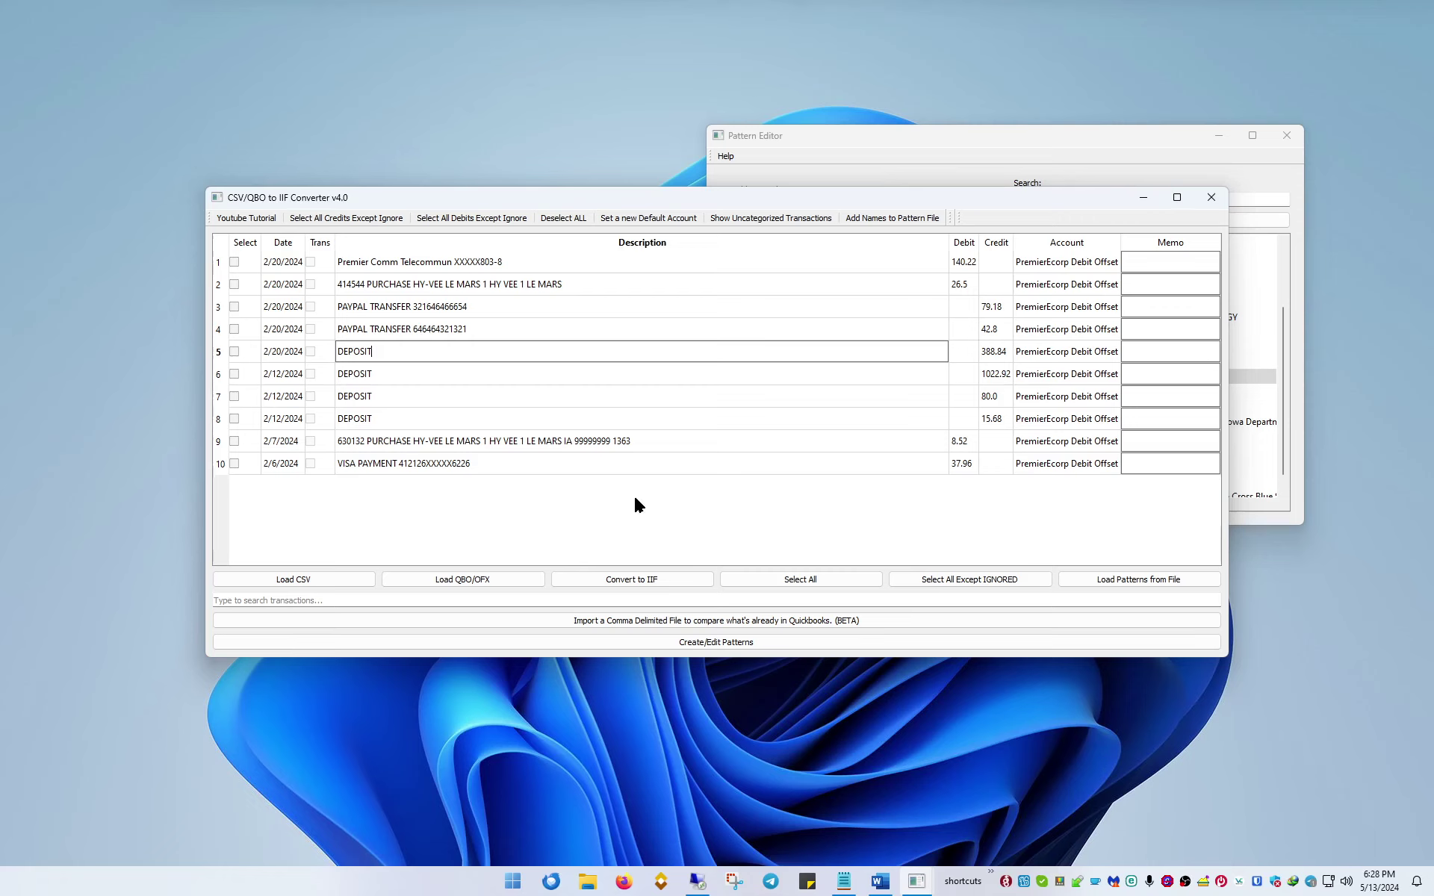
click(777, 580)
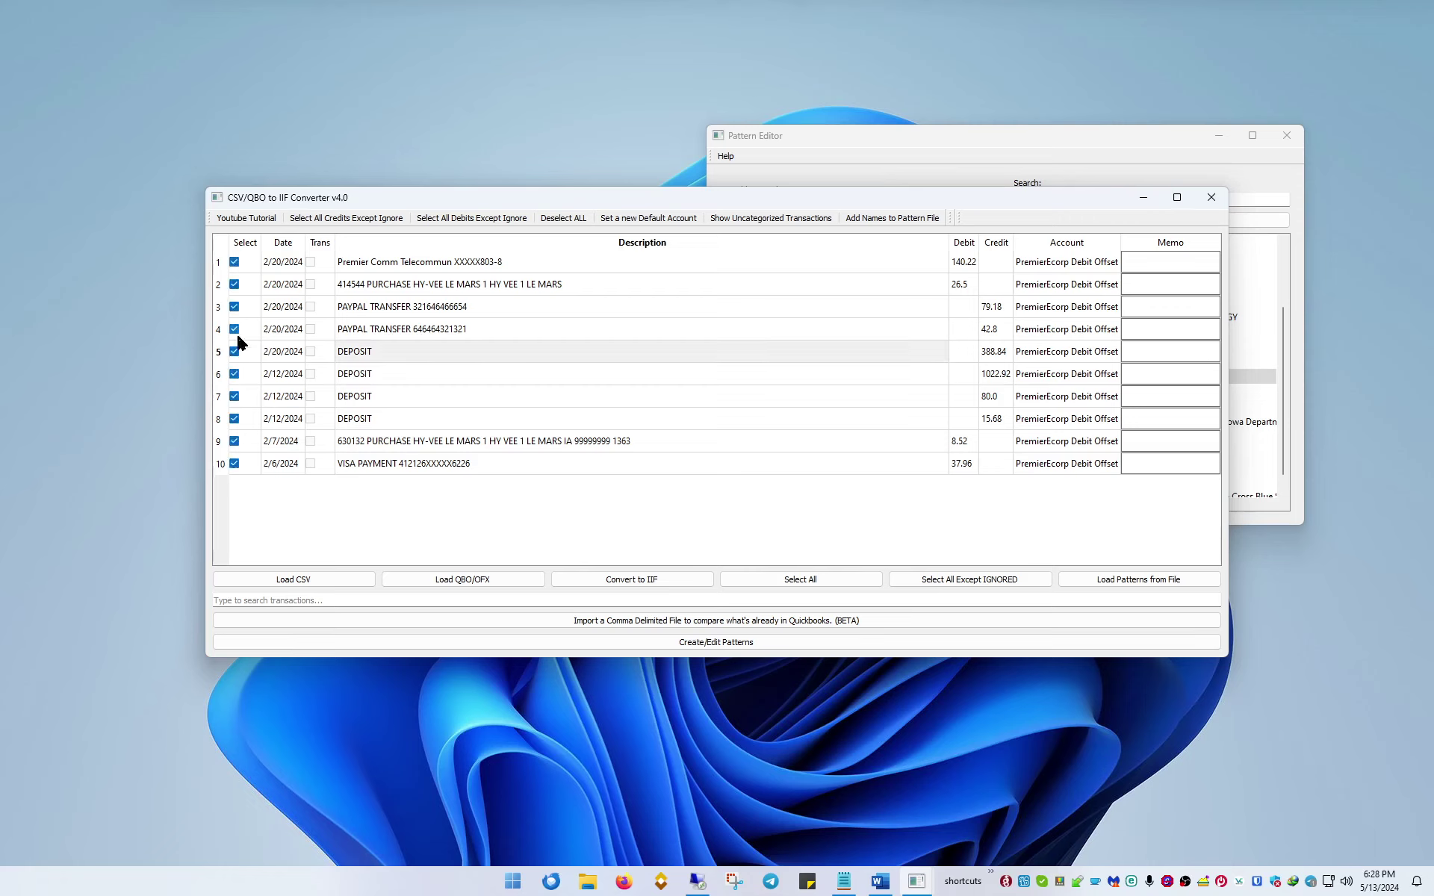
click(234, 373)
click(234, 396)
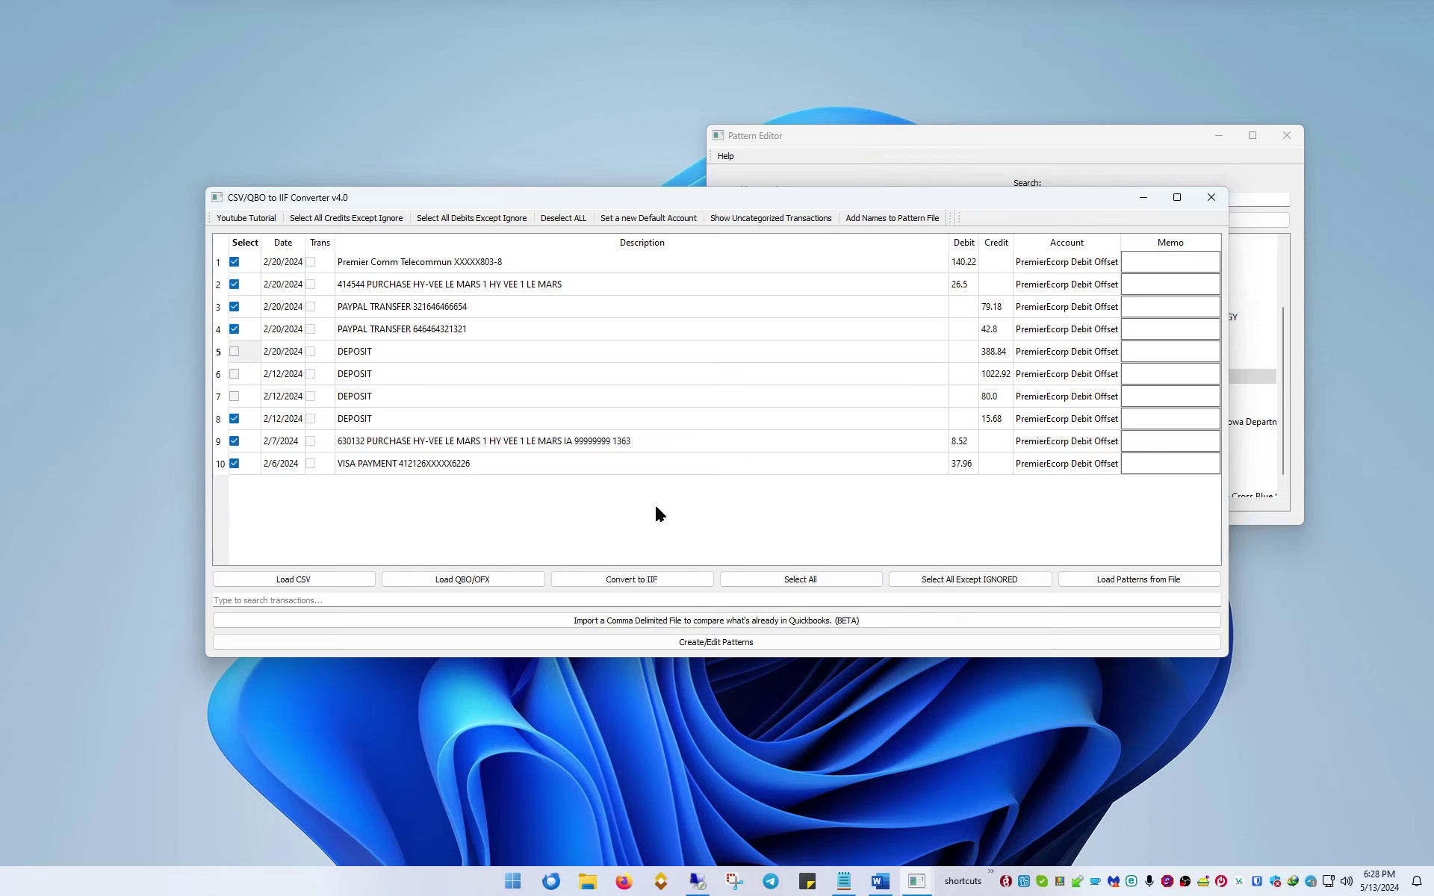
click(565, 217)
Update the imported DEPOSIT pattern to match the text DEPOSIT without the leading #, keeping its account as ignore.
click(817, 149)
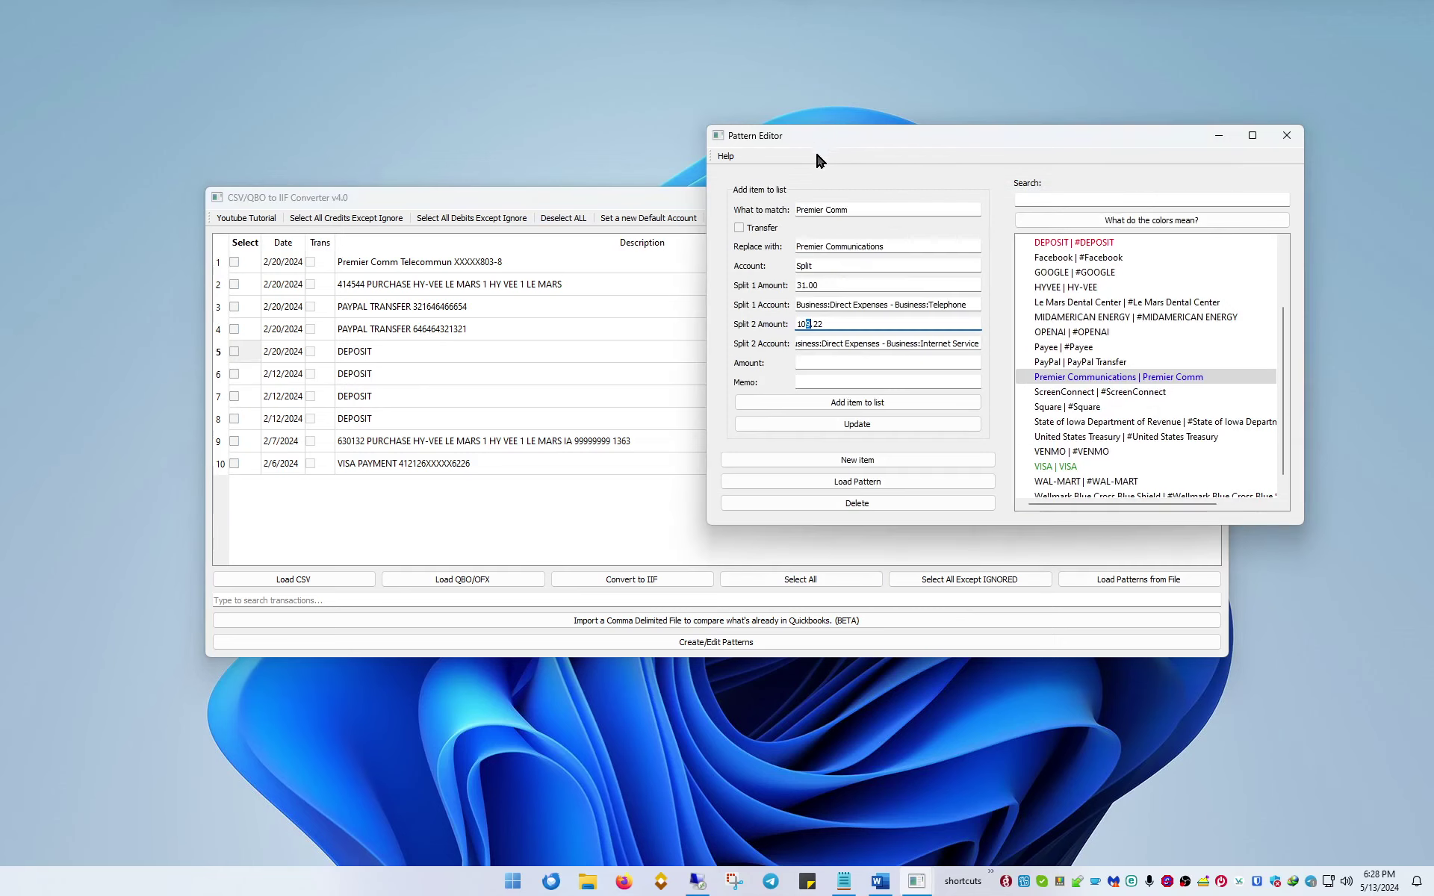
click(1053, 242)
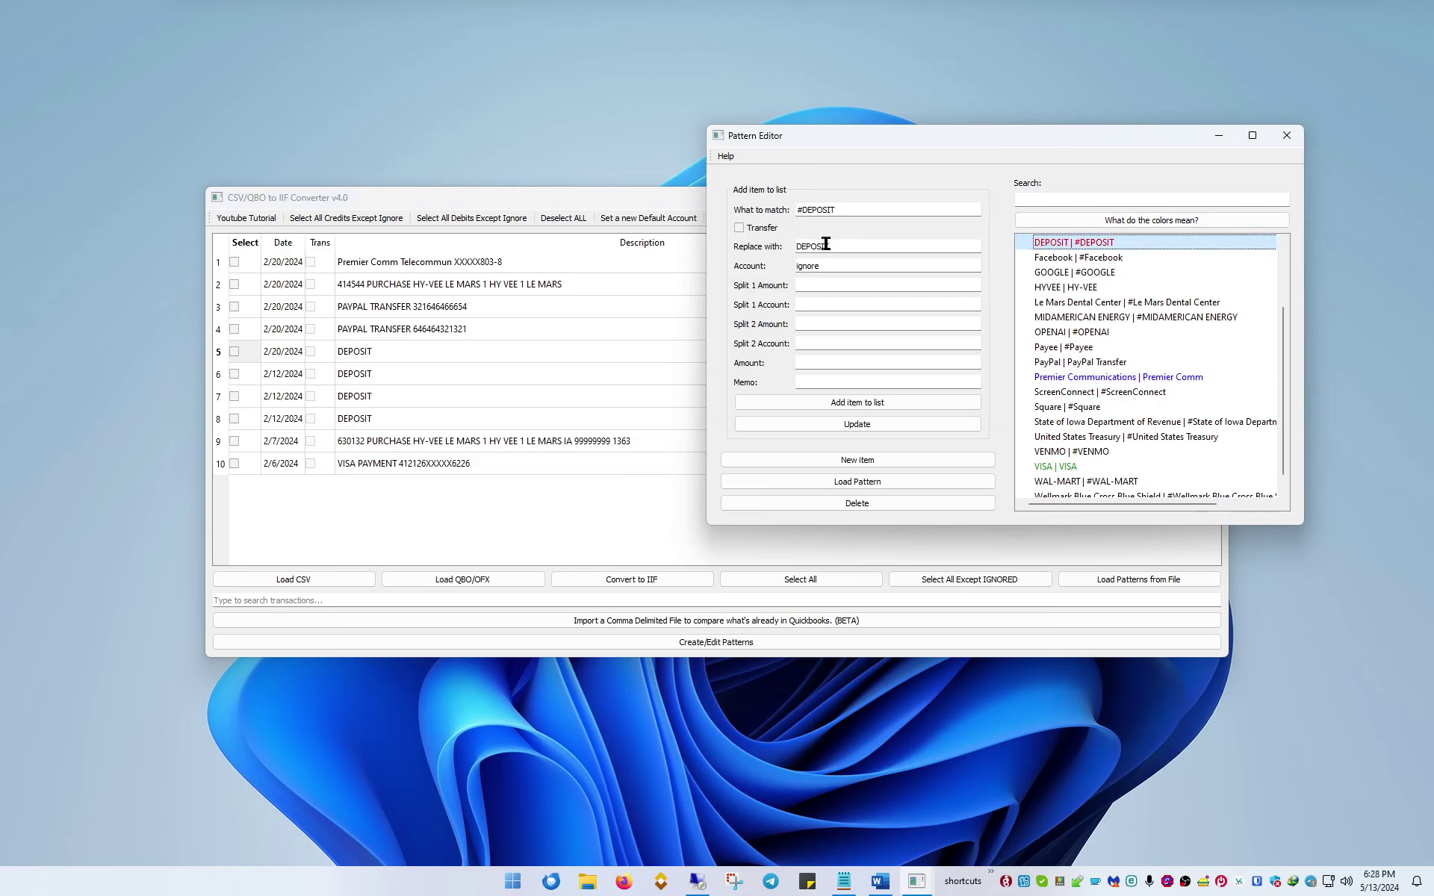
drag(844, 266, 760, 265)
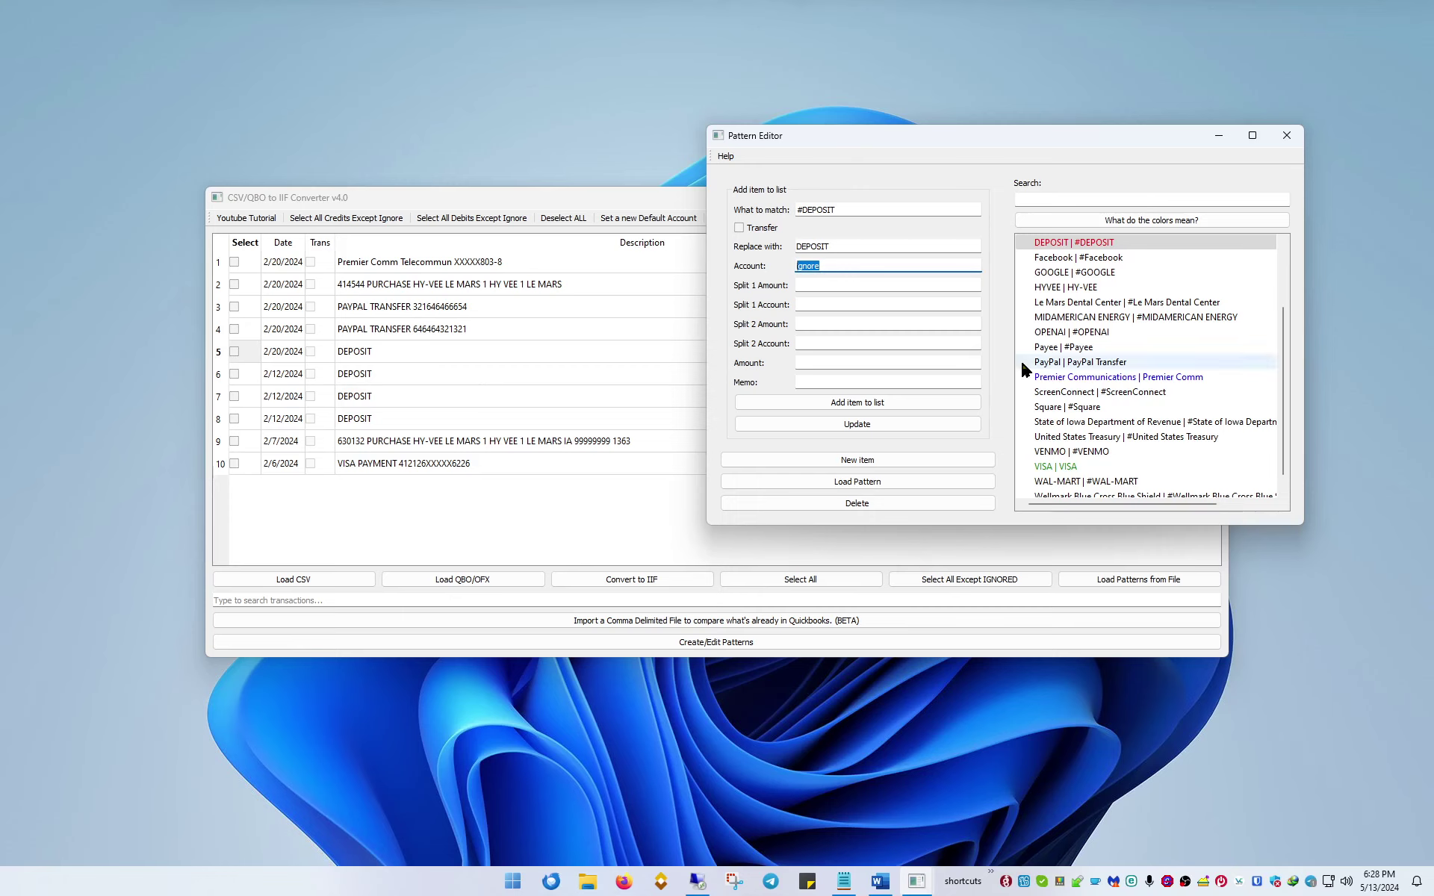
click(796, 210)
key(Delete)
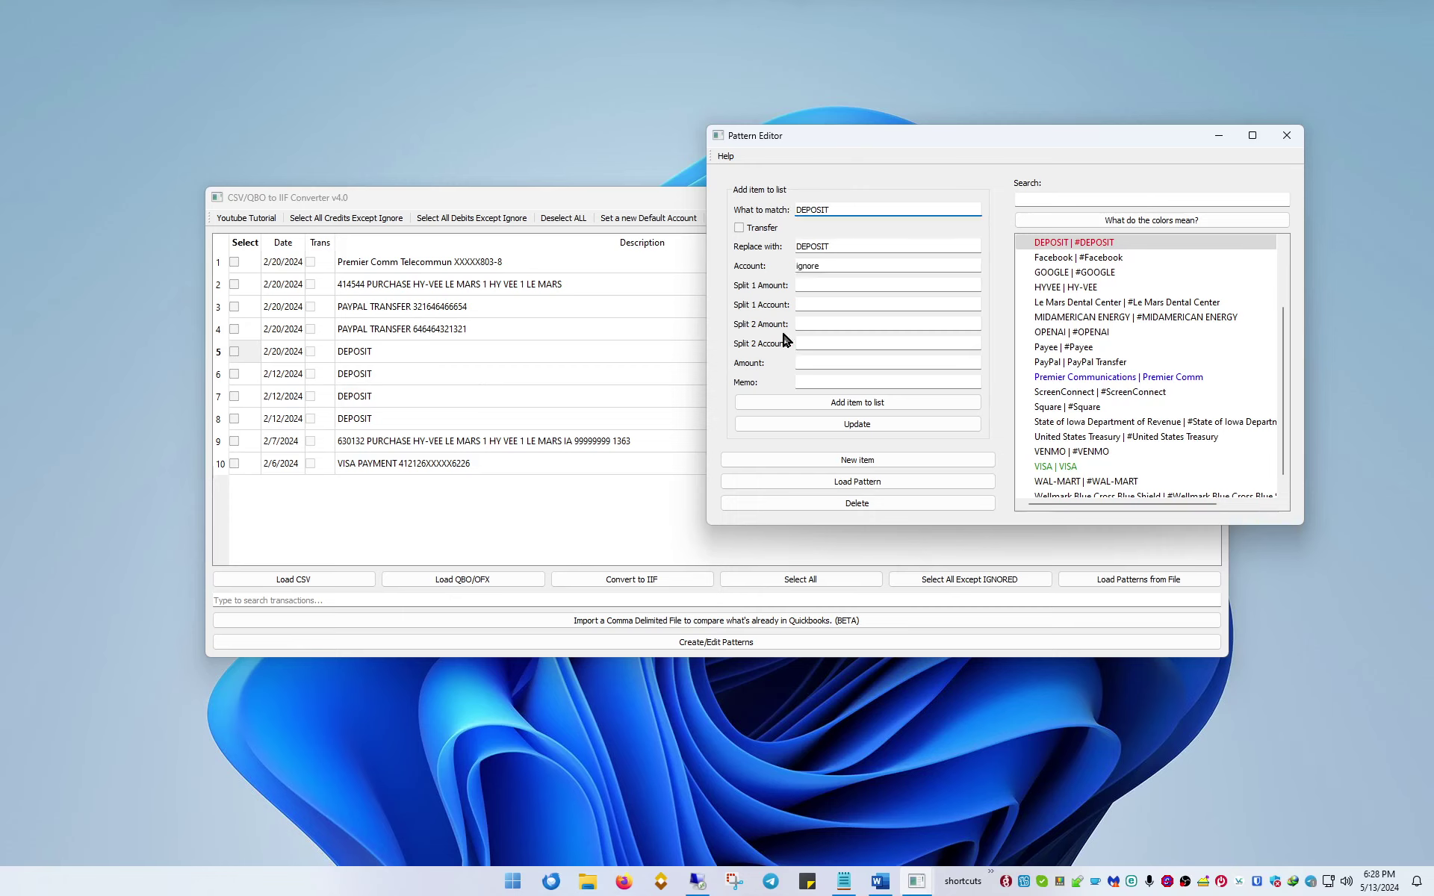
click(843, 425)
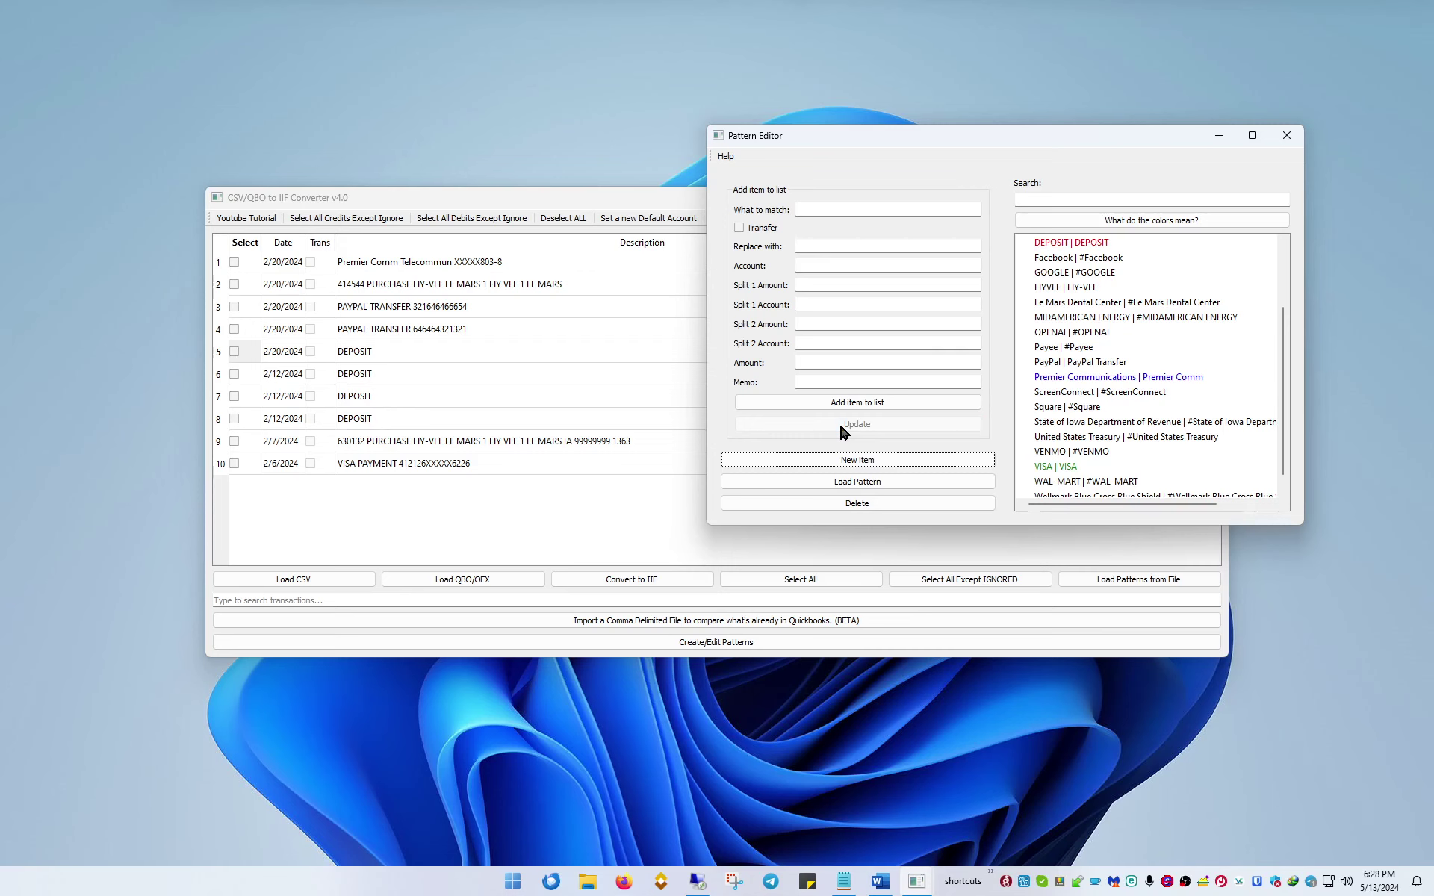
Load the patterns from testpattern2.json into the converter and select all transactions except the ignored ones.
click(623, 517)
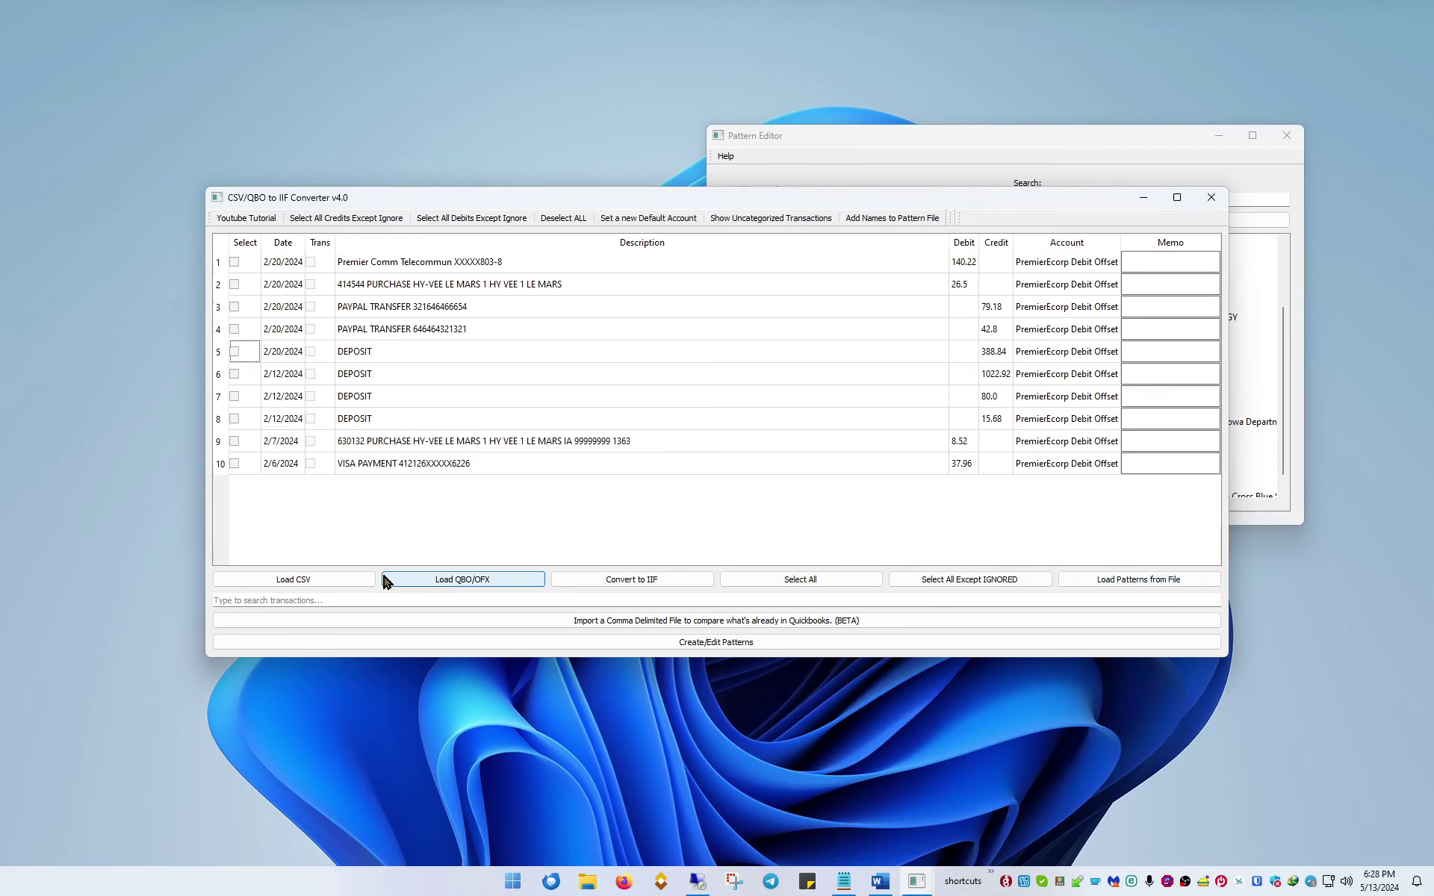
click(1110, 581)
scroll(459, 442, down, 15)
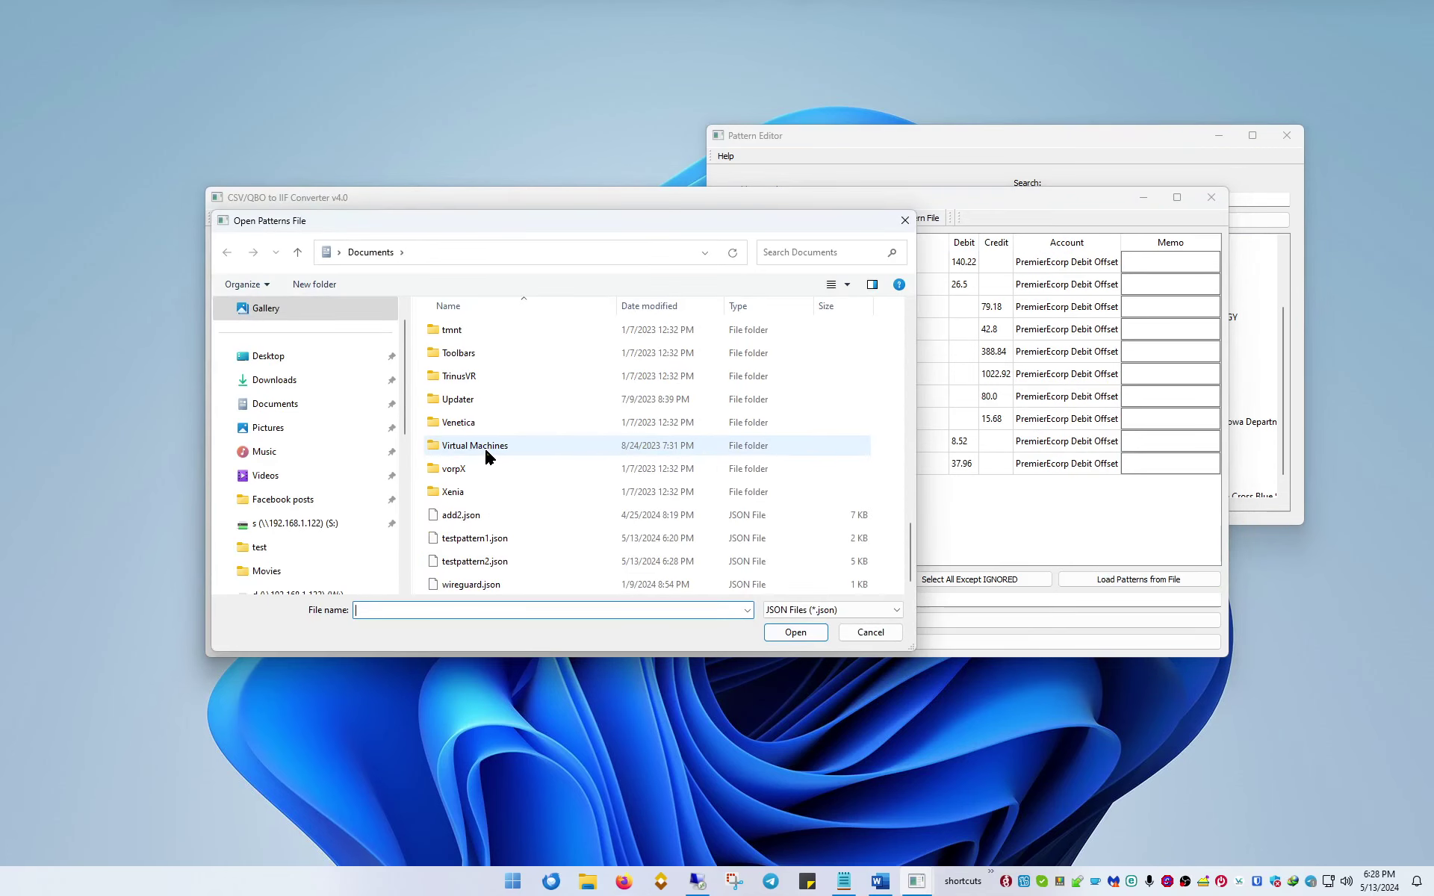
double_click(496, 564)
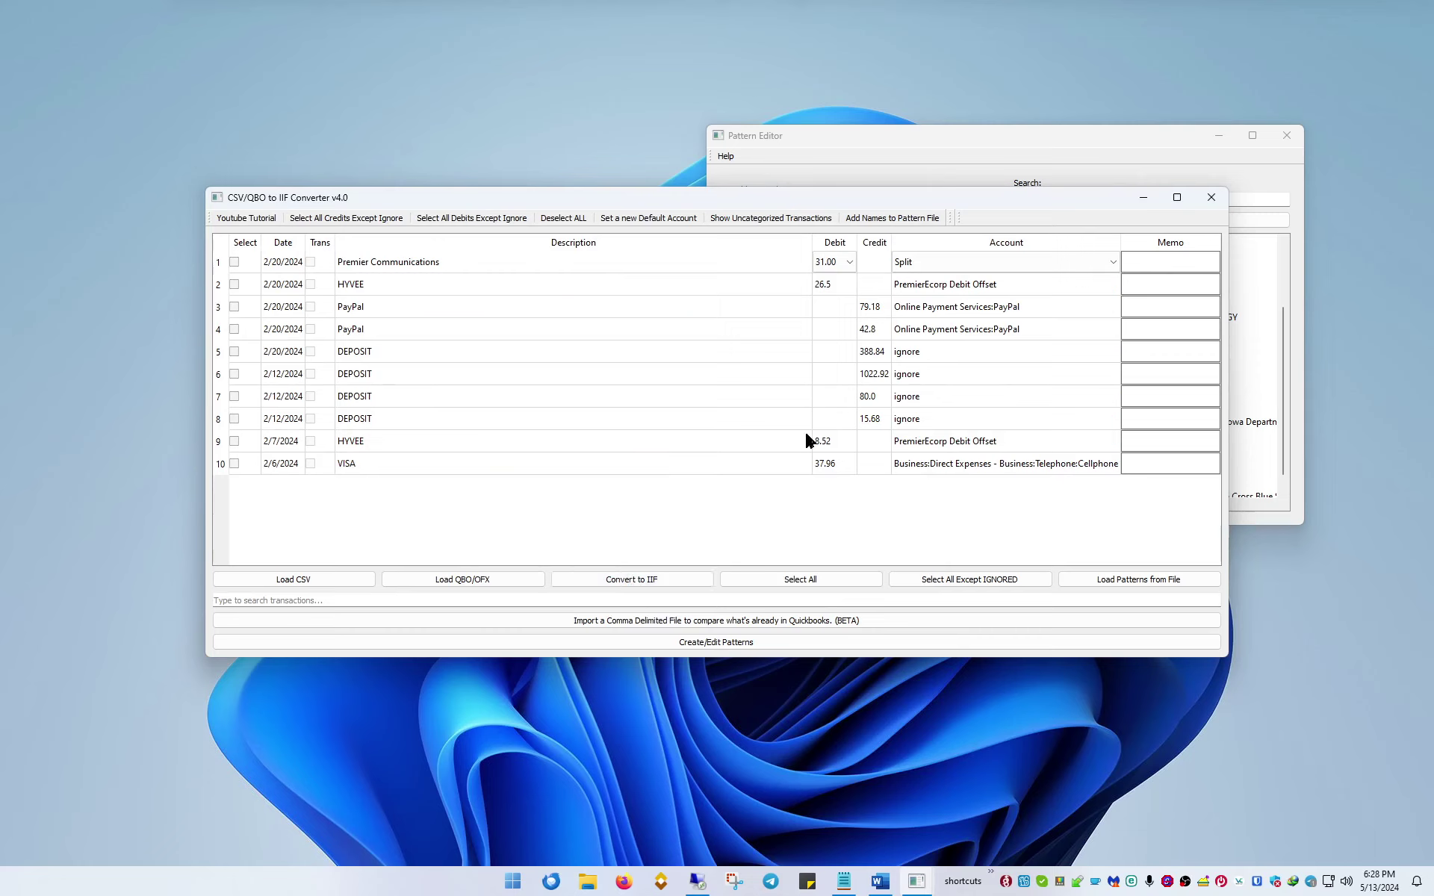
click(968, 586)
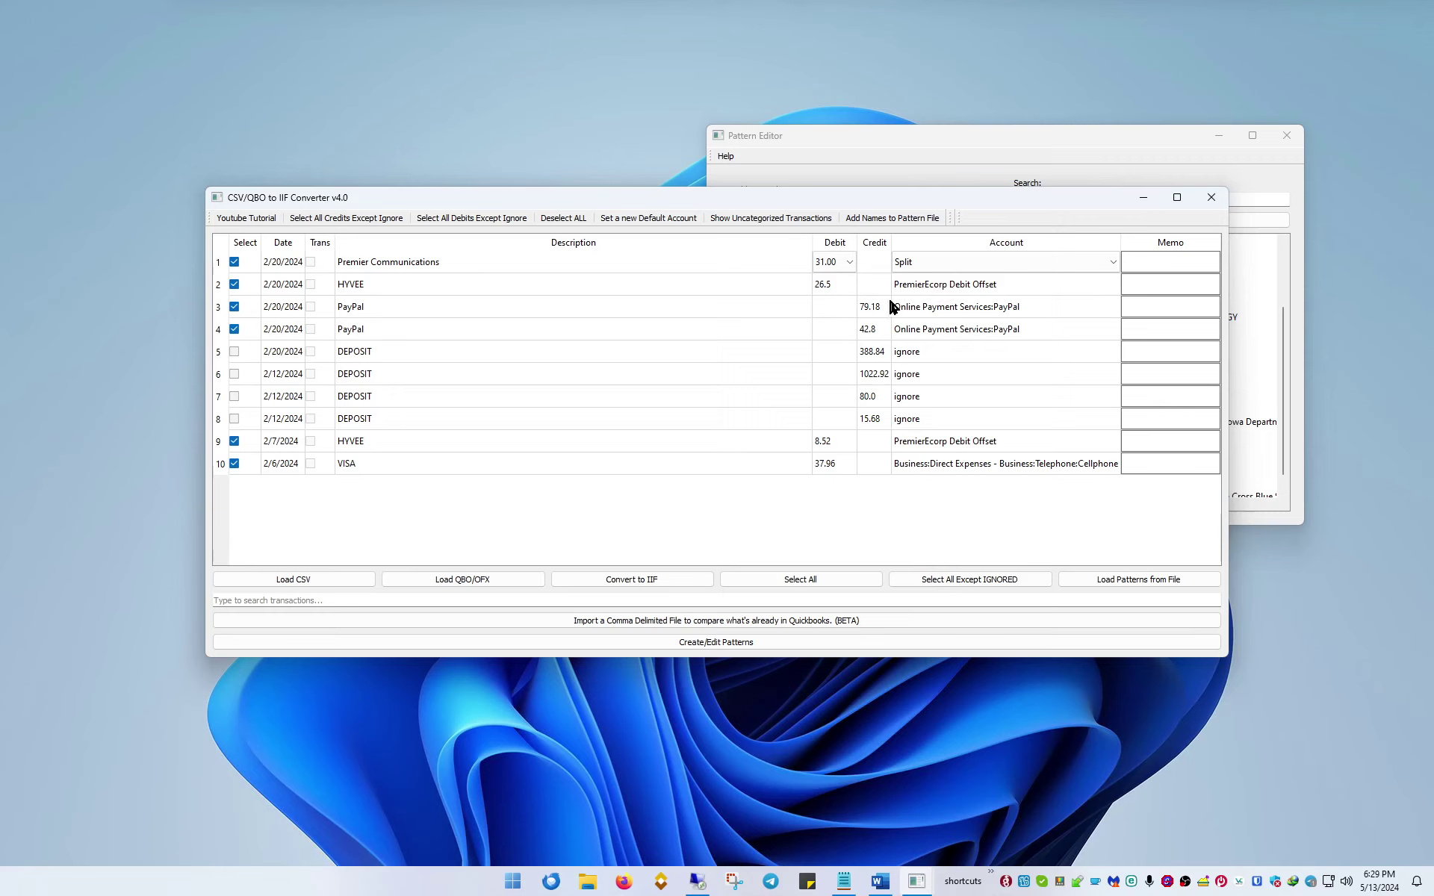
Show only the uncategorized transactions to check them, and restore the full transaction list.
click(762, 222)
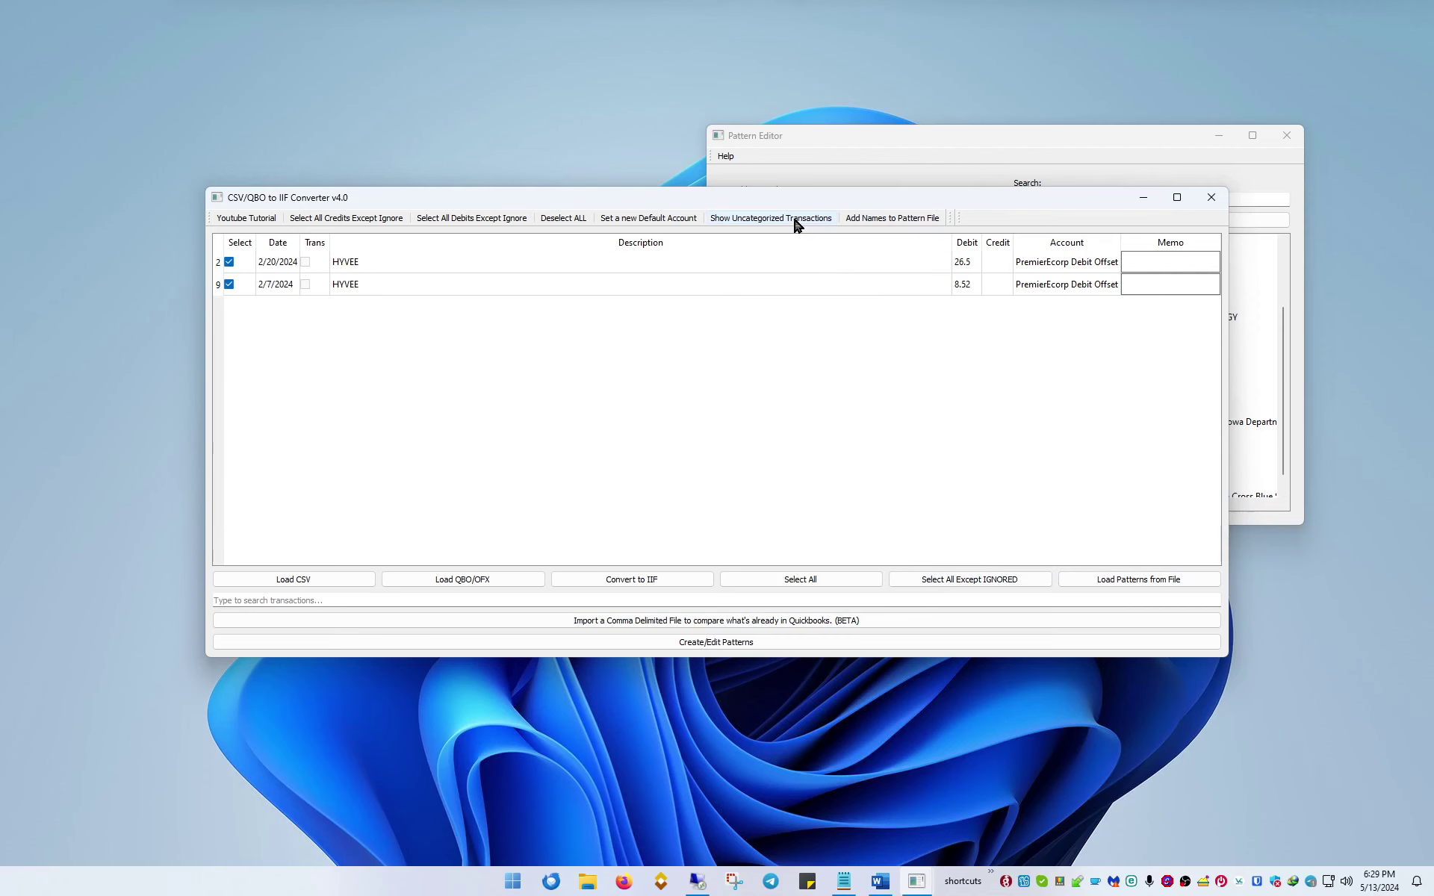
drag(878, 198, 836, 141)
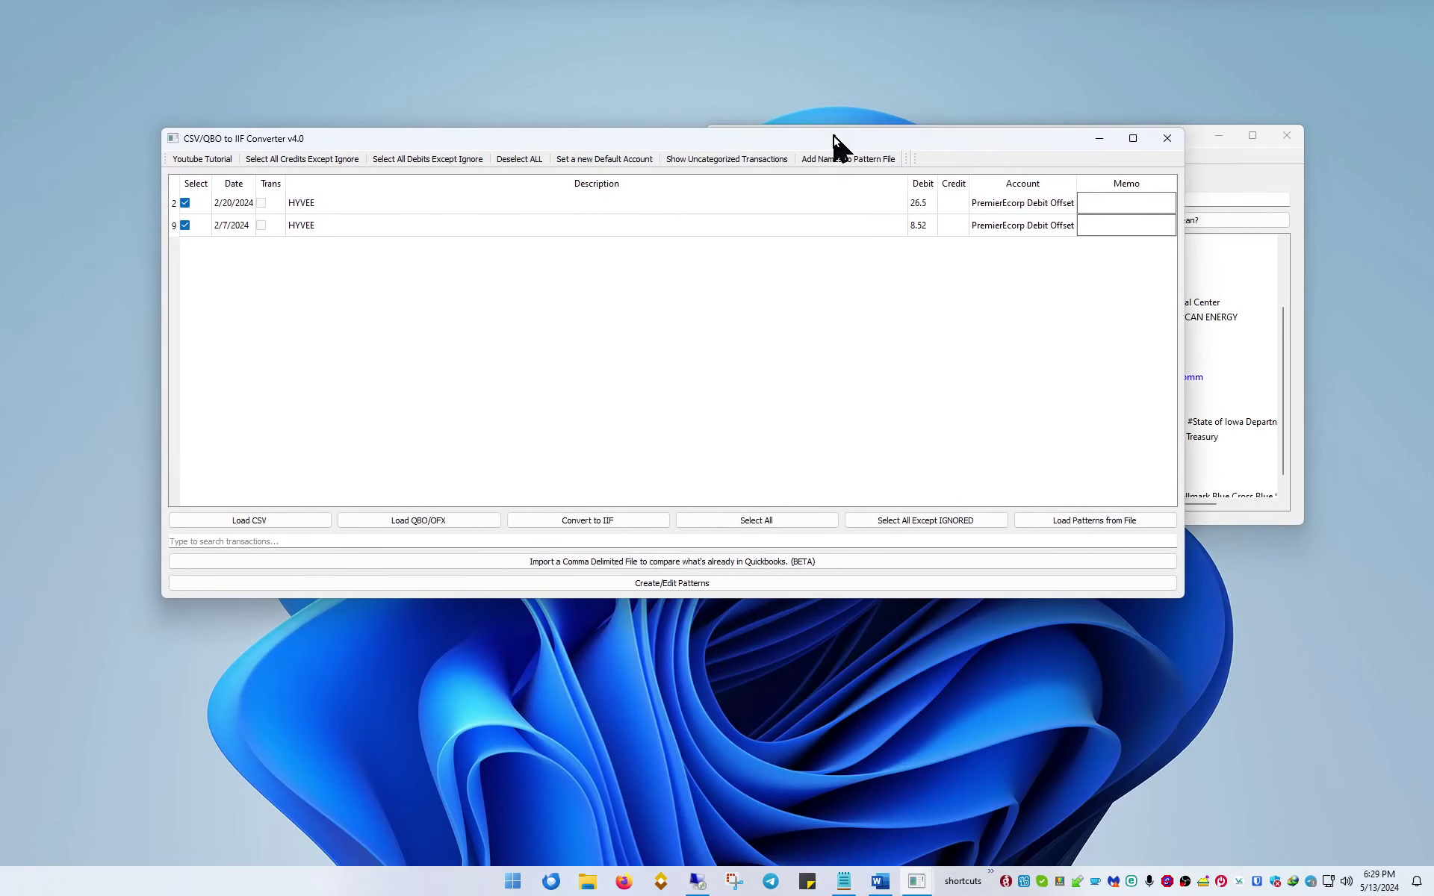
click(756, 163)
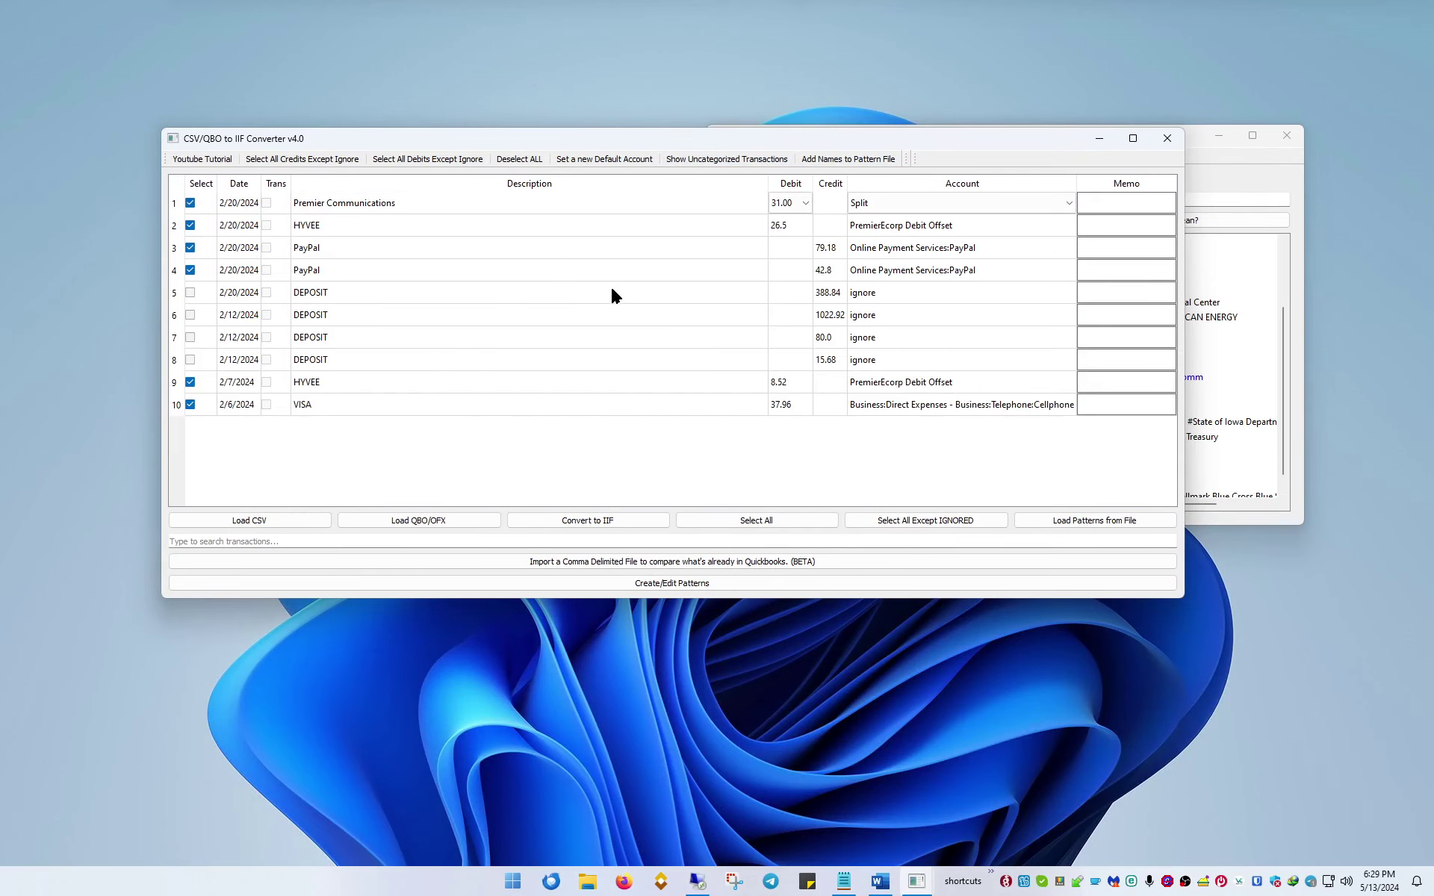
Start the IIF conversion and add a QuickBooks account named Demo of type Bank.
click(572, 523)
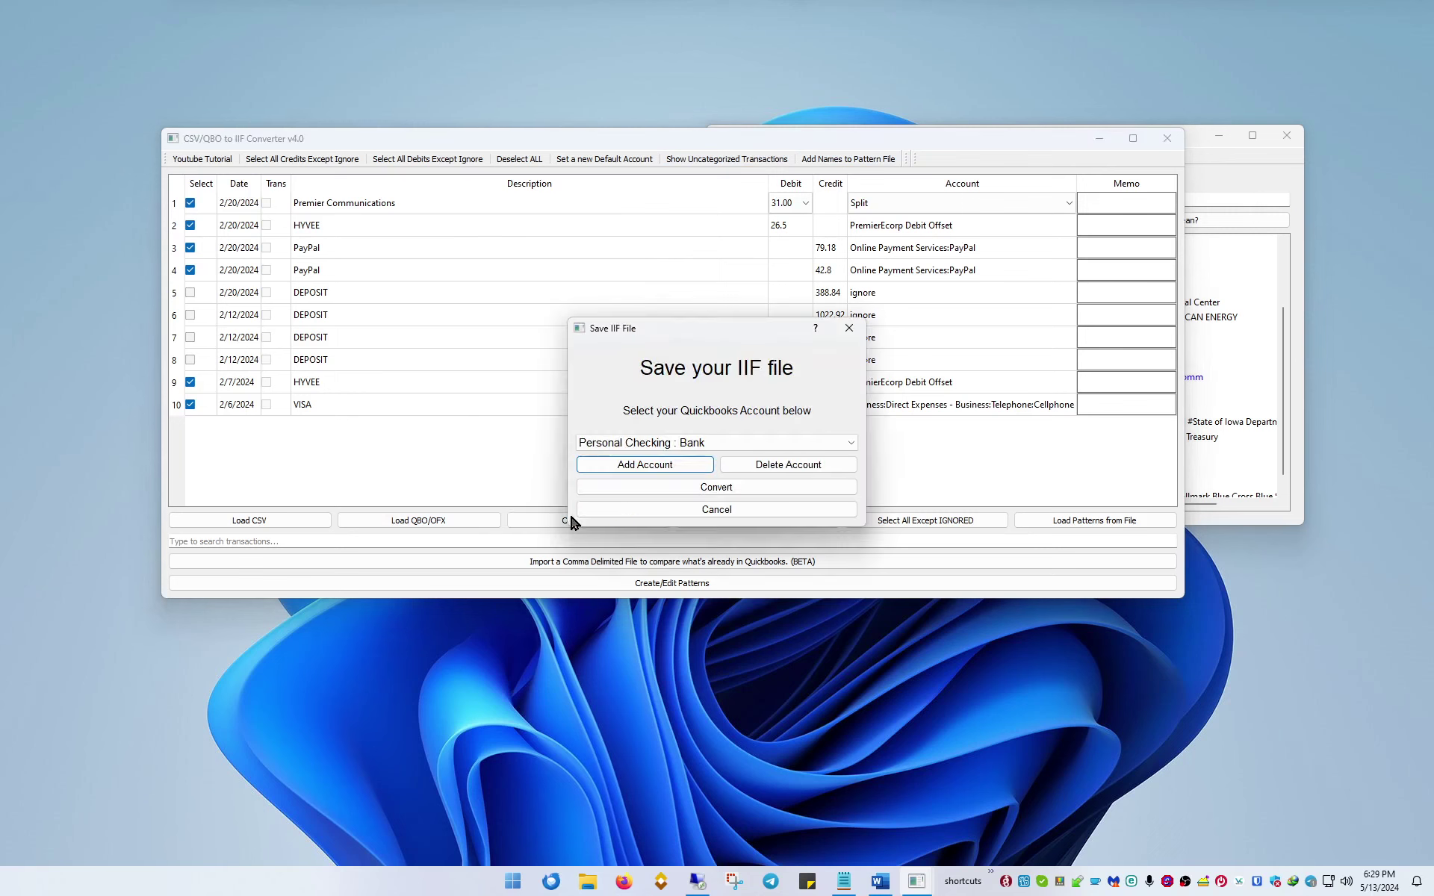
click(662, 470)
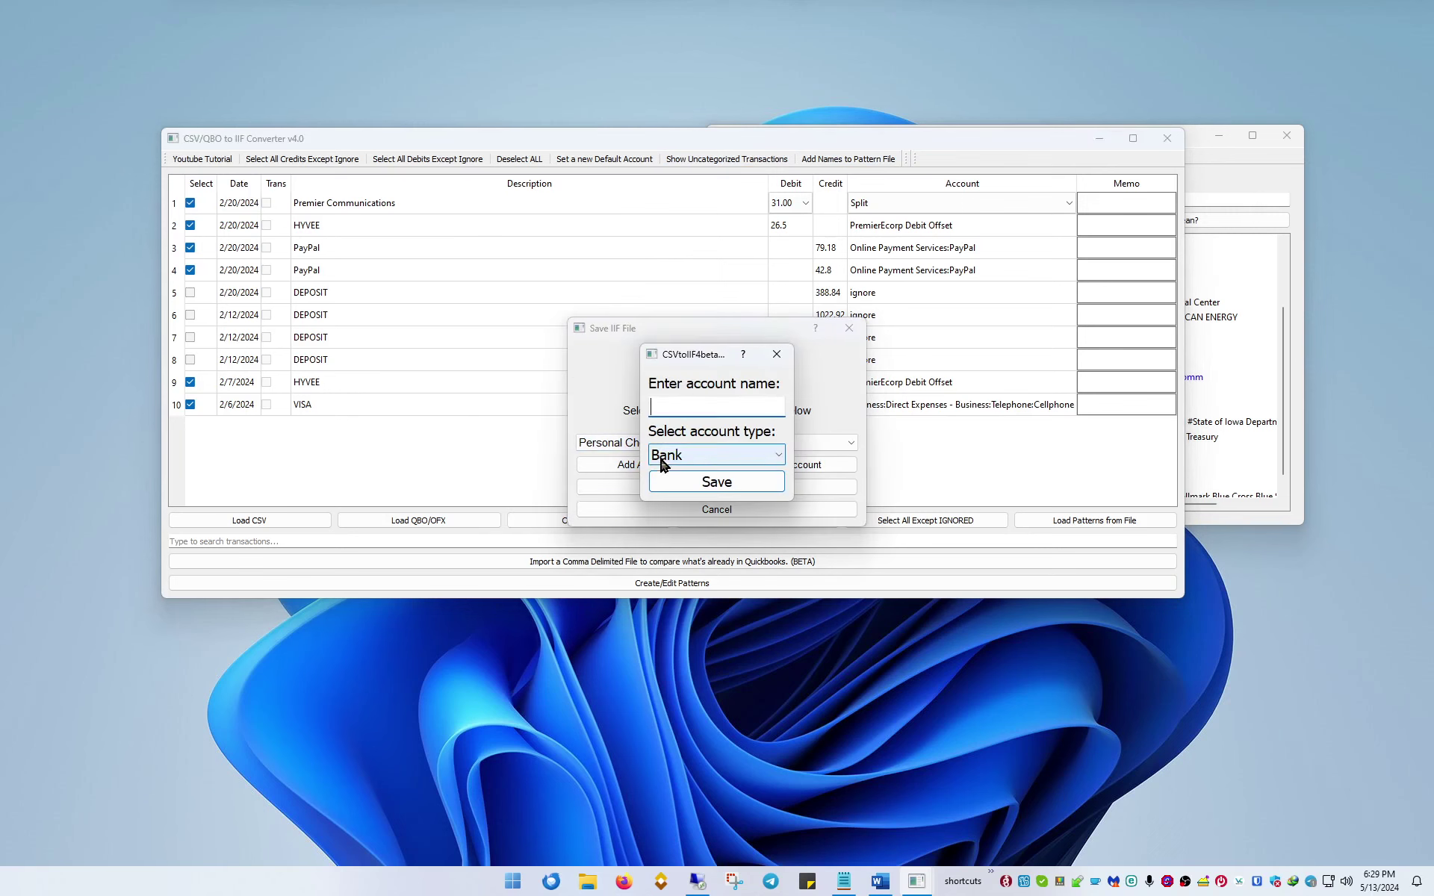
text(Demo)
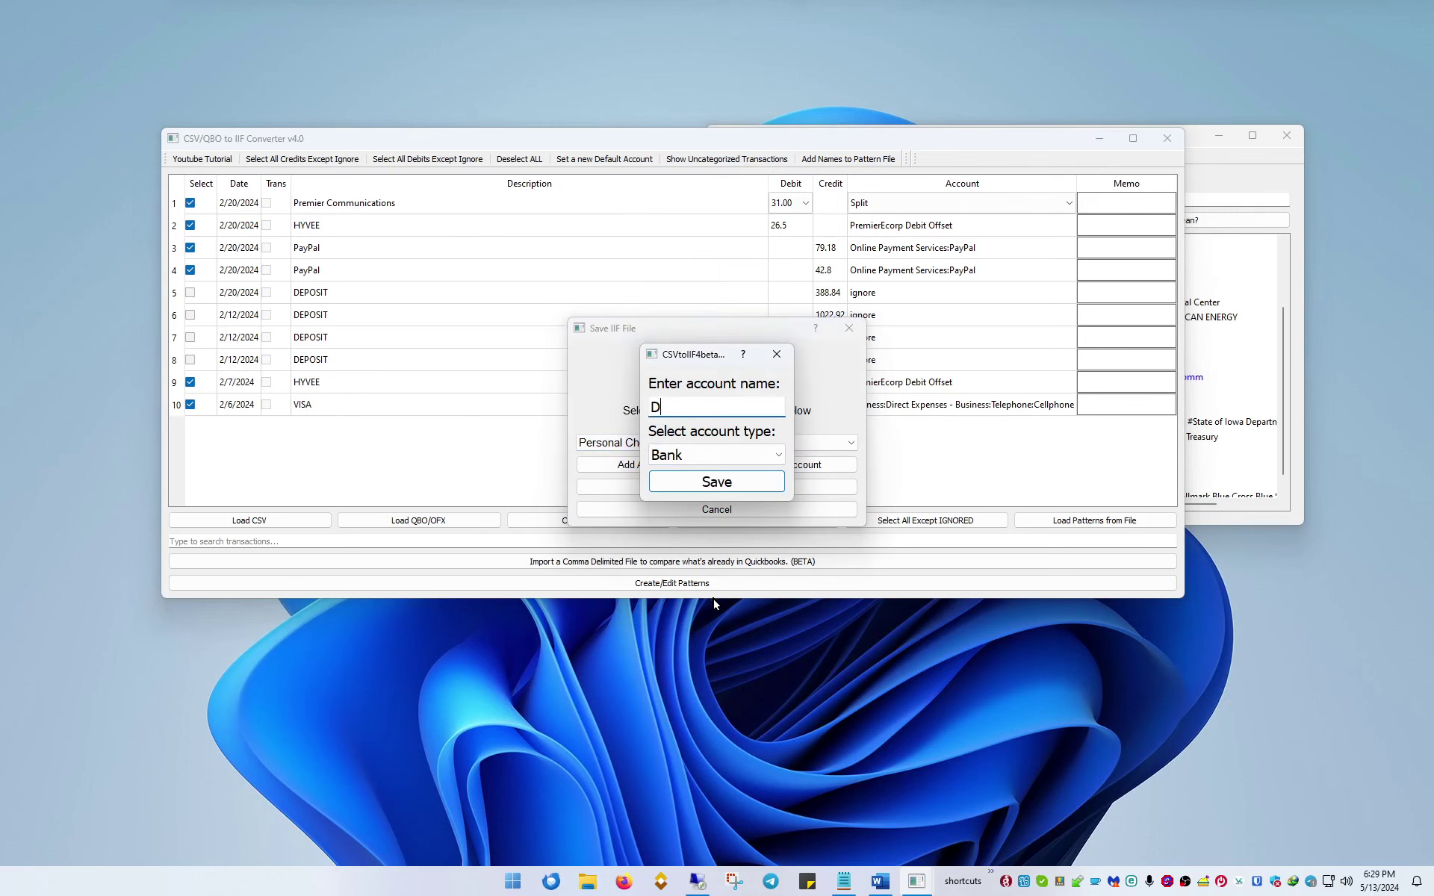
click(717, 482)
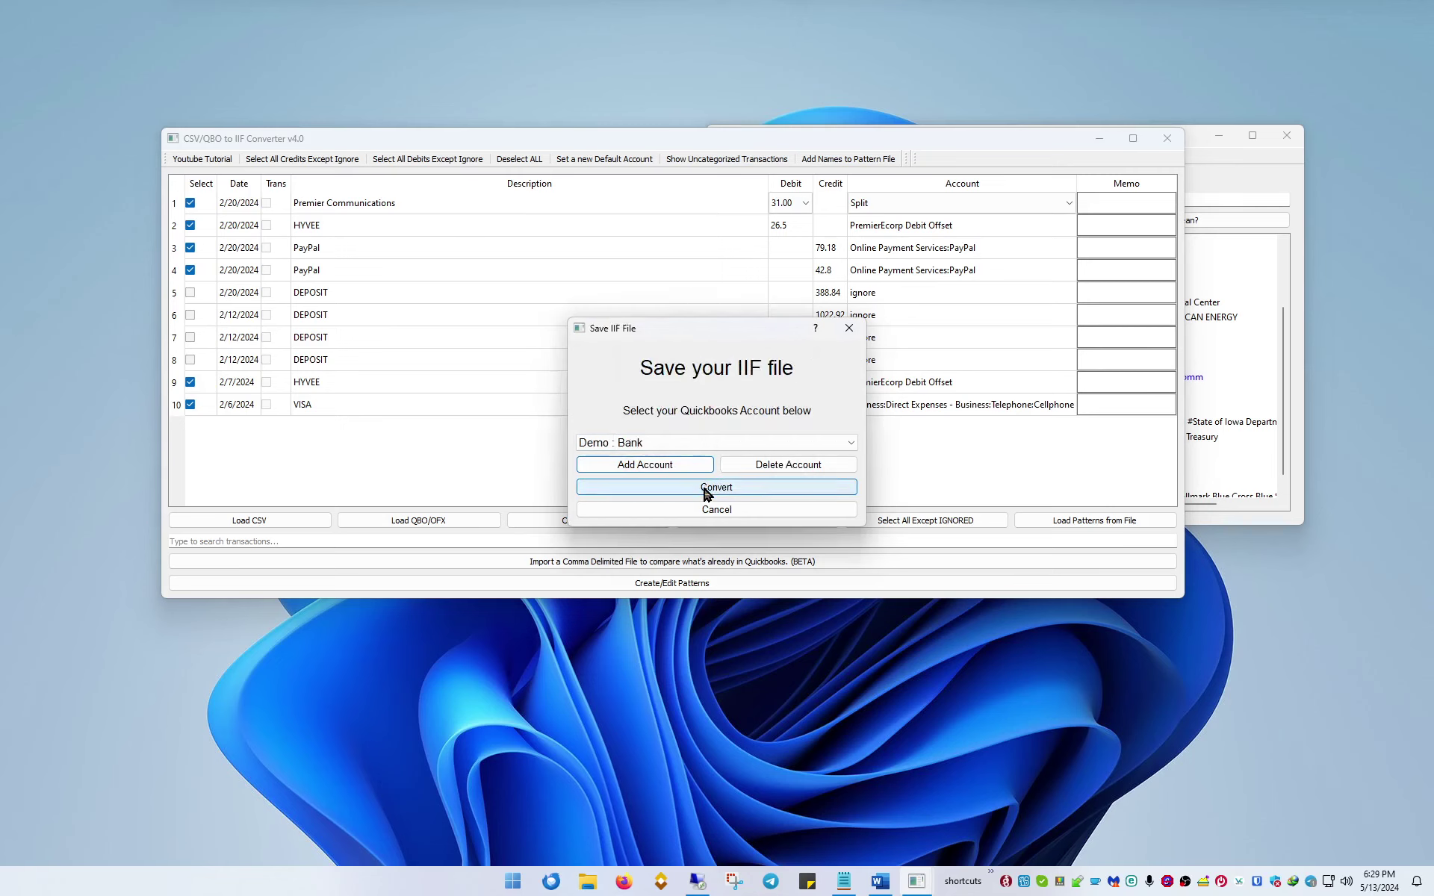
Convert the selected transactions with the Demo bank account and save the IIF file as W:\converttest.
click(718, 489)
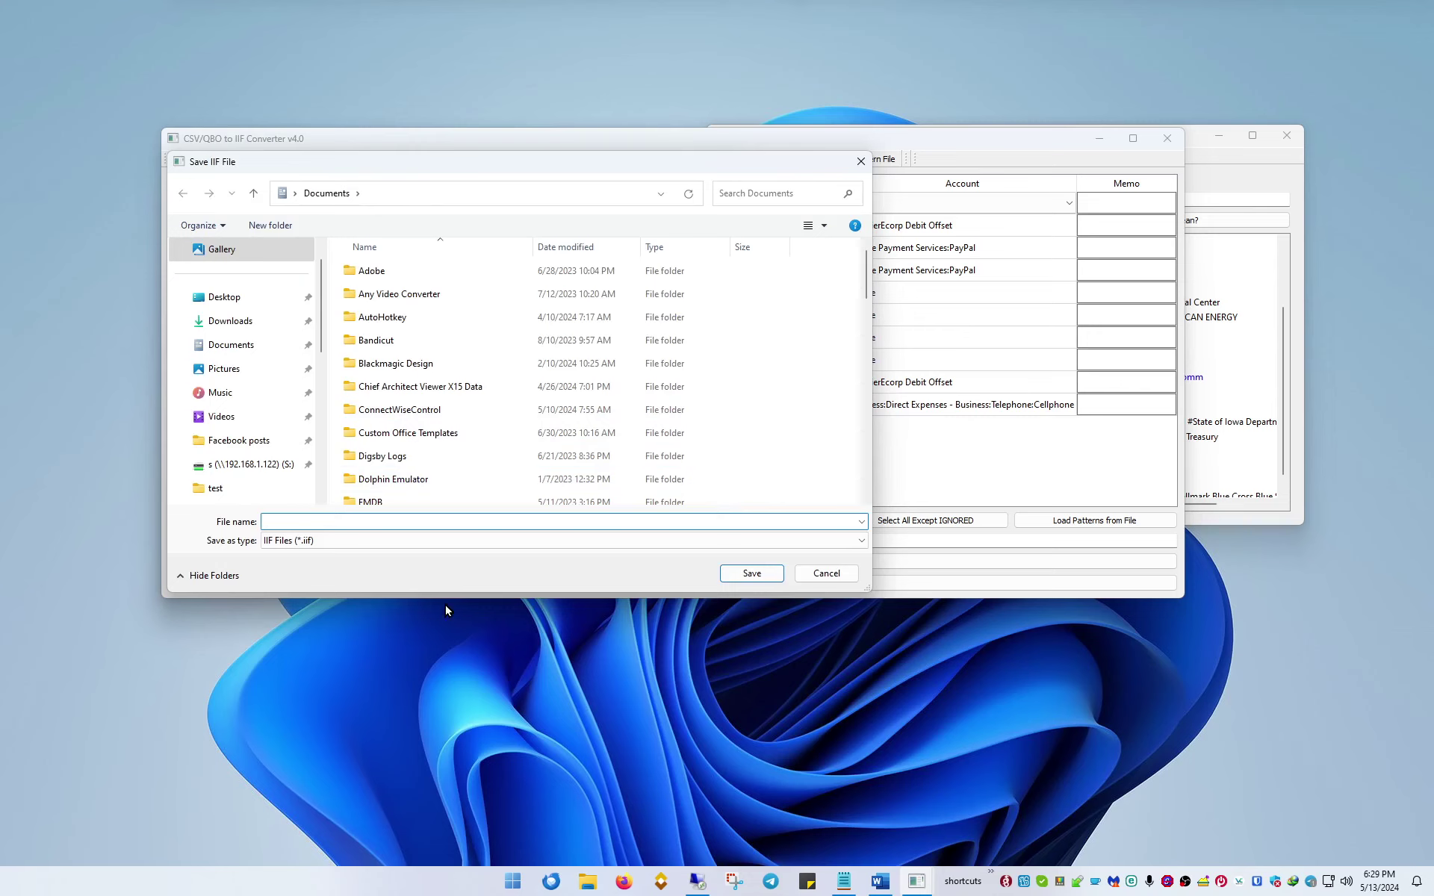
text(W:\converttest)
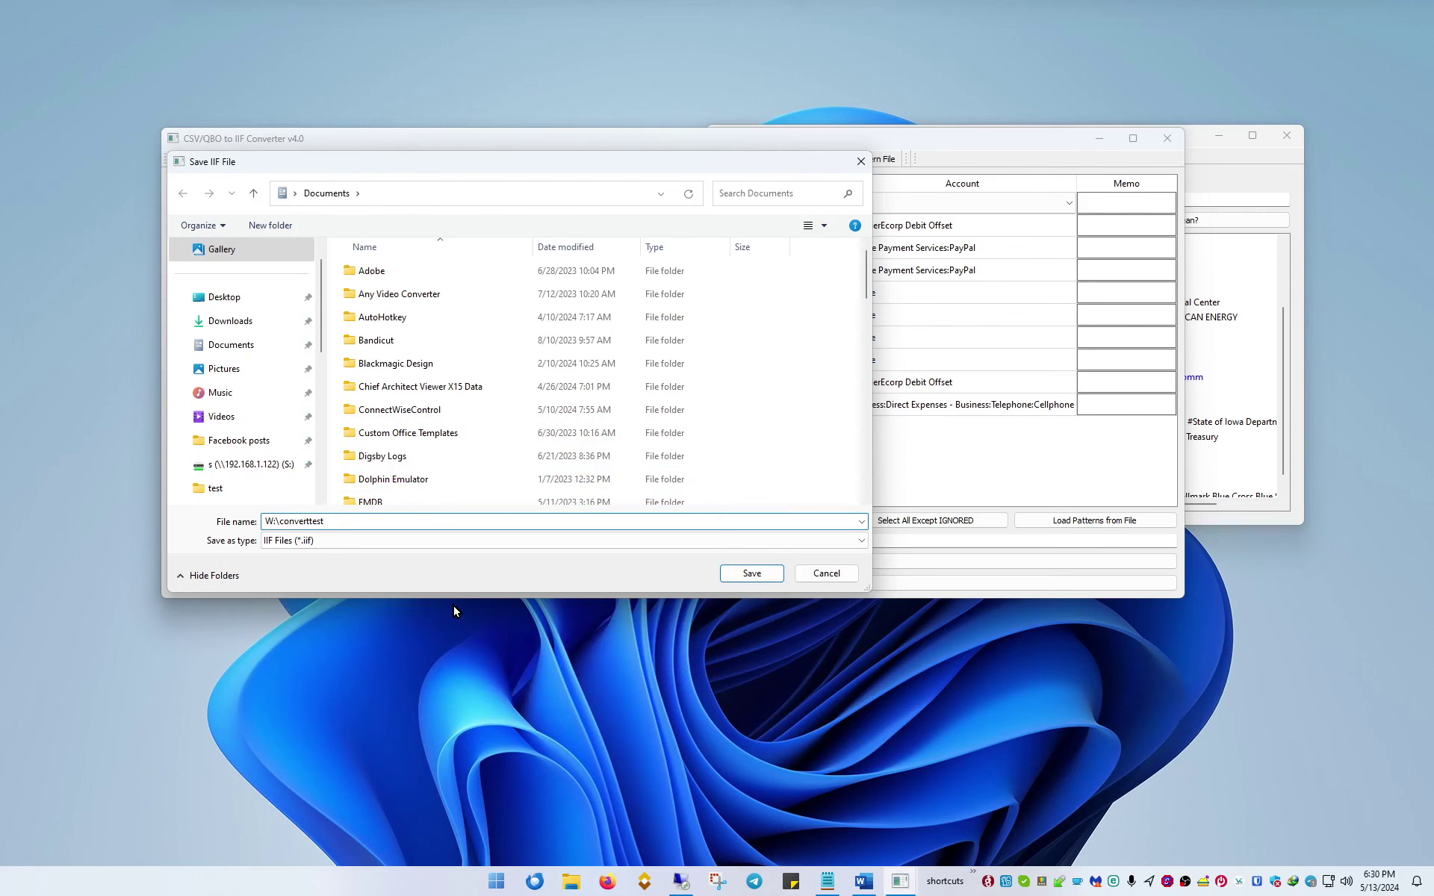
click(749, 579)
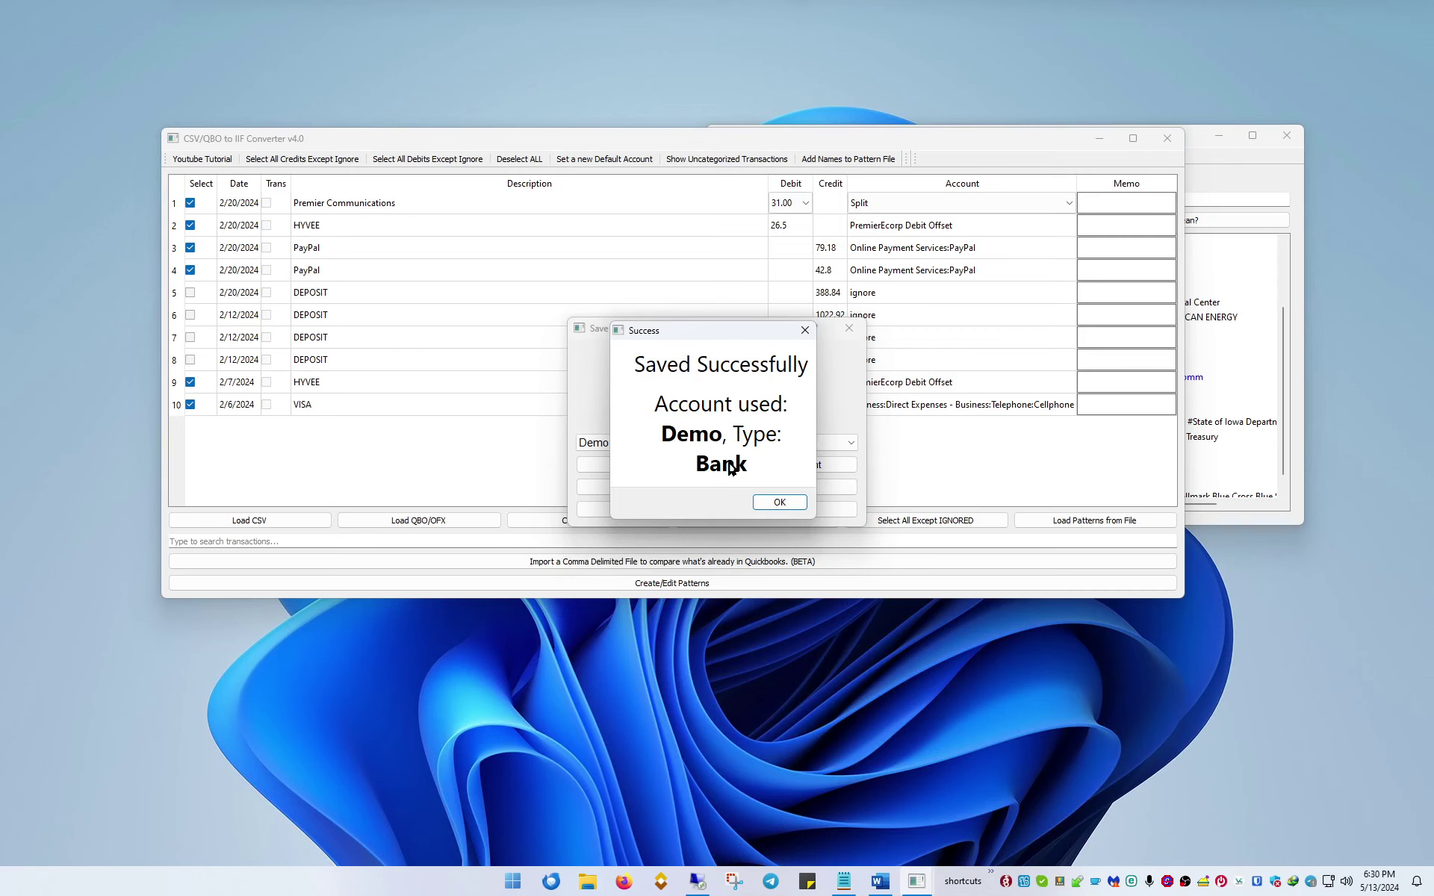
drag(717, 329, 646, 202)
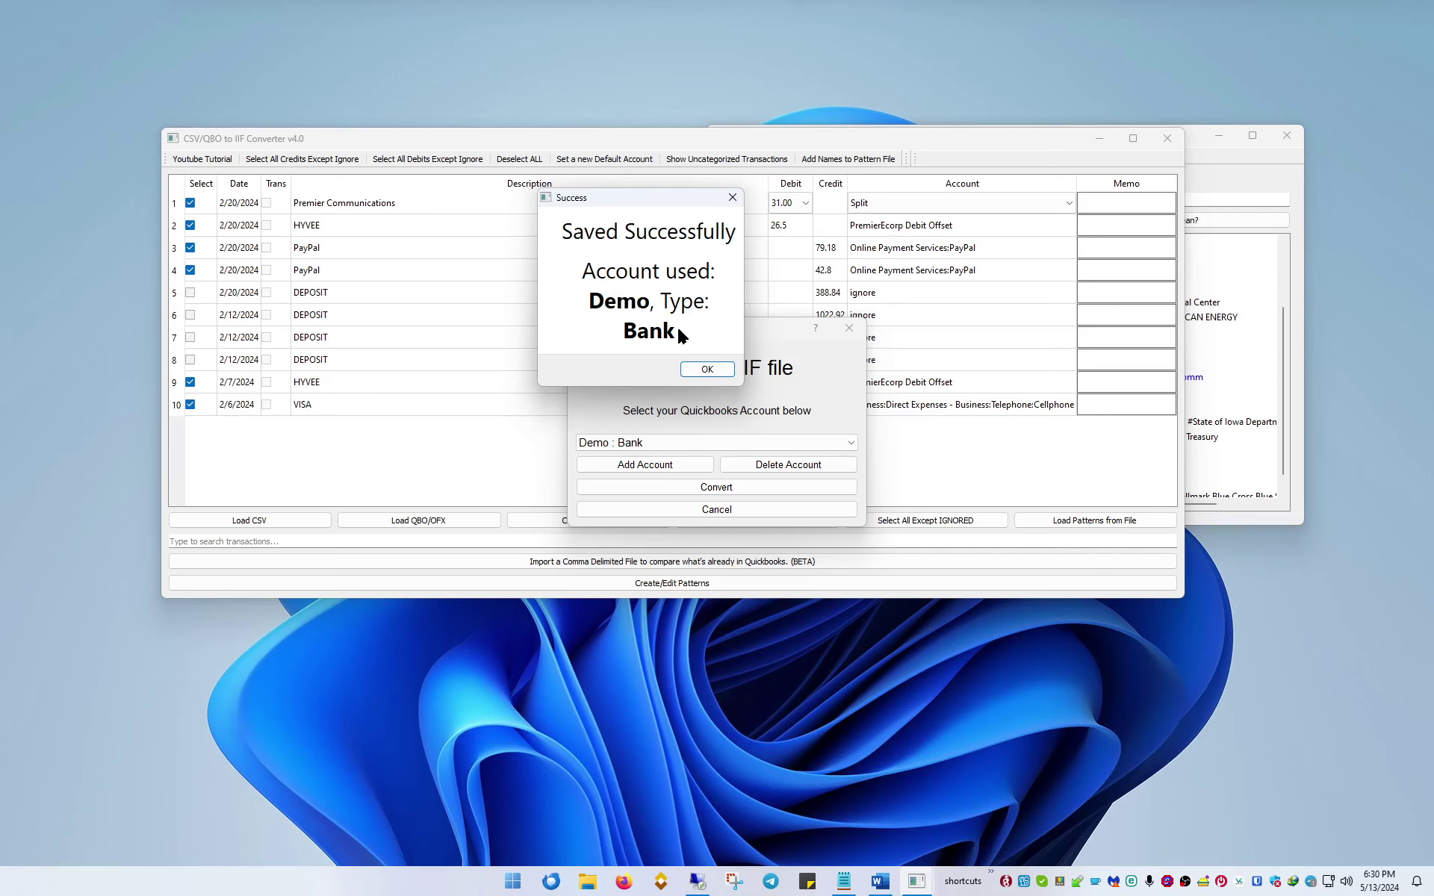
click(707, 369)
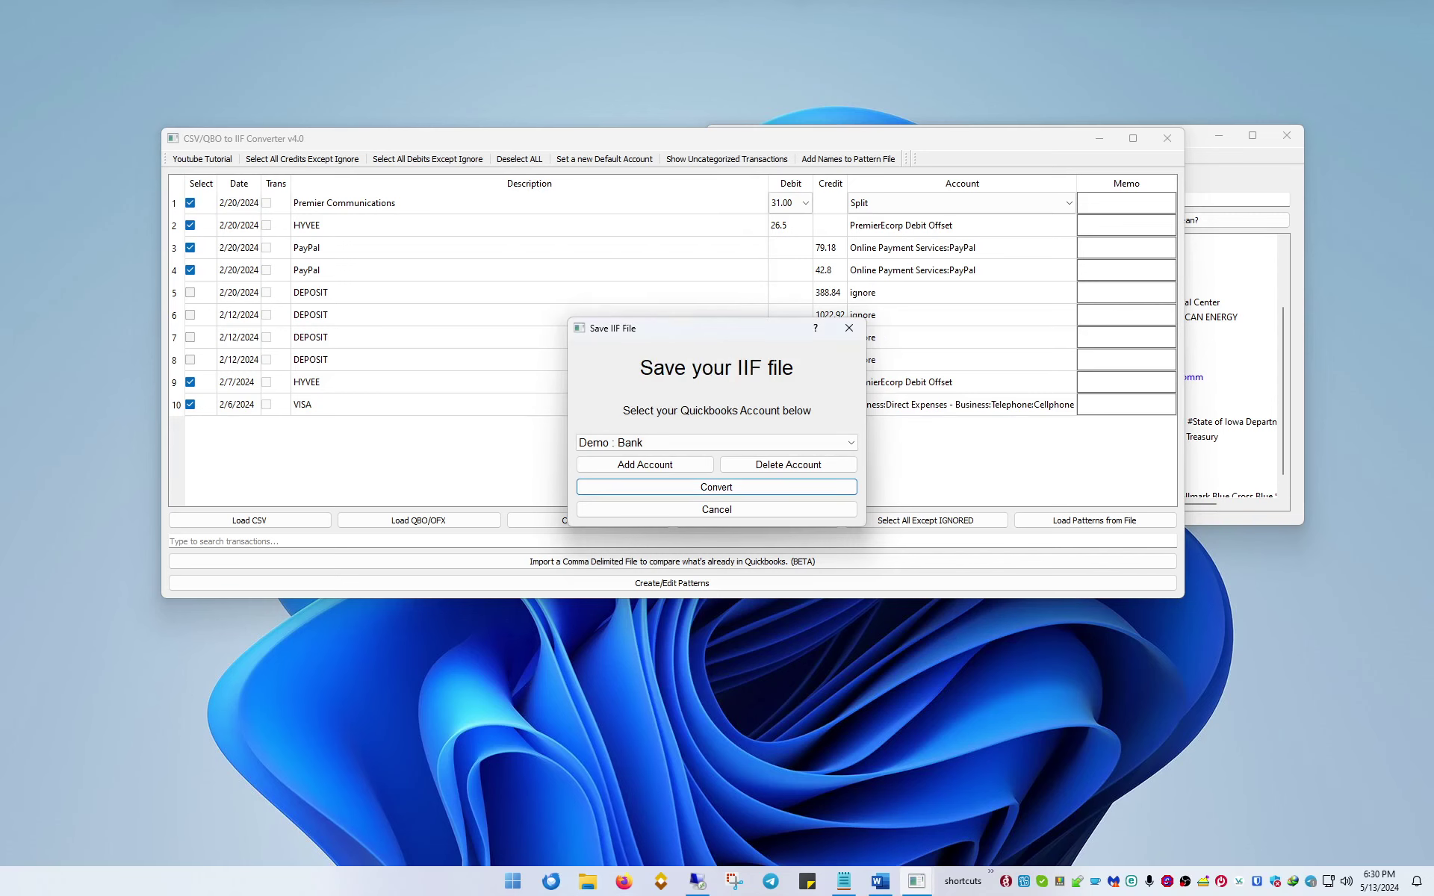
Switch to QuickBooks in the Remote Desktop session and maximize the empty Demo register.
click(697, 881)
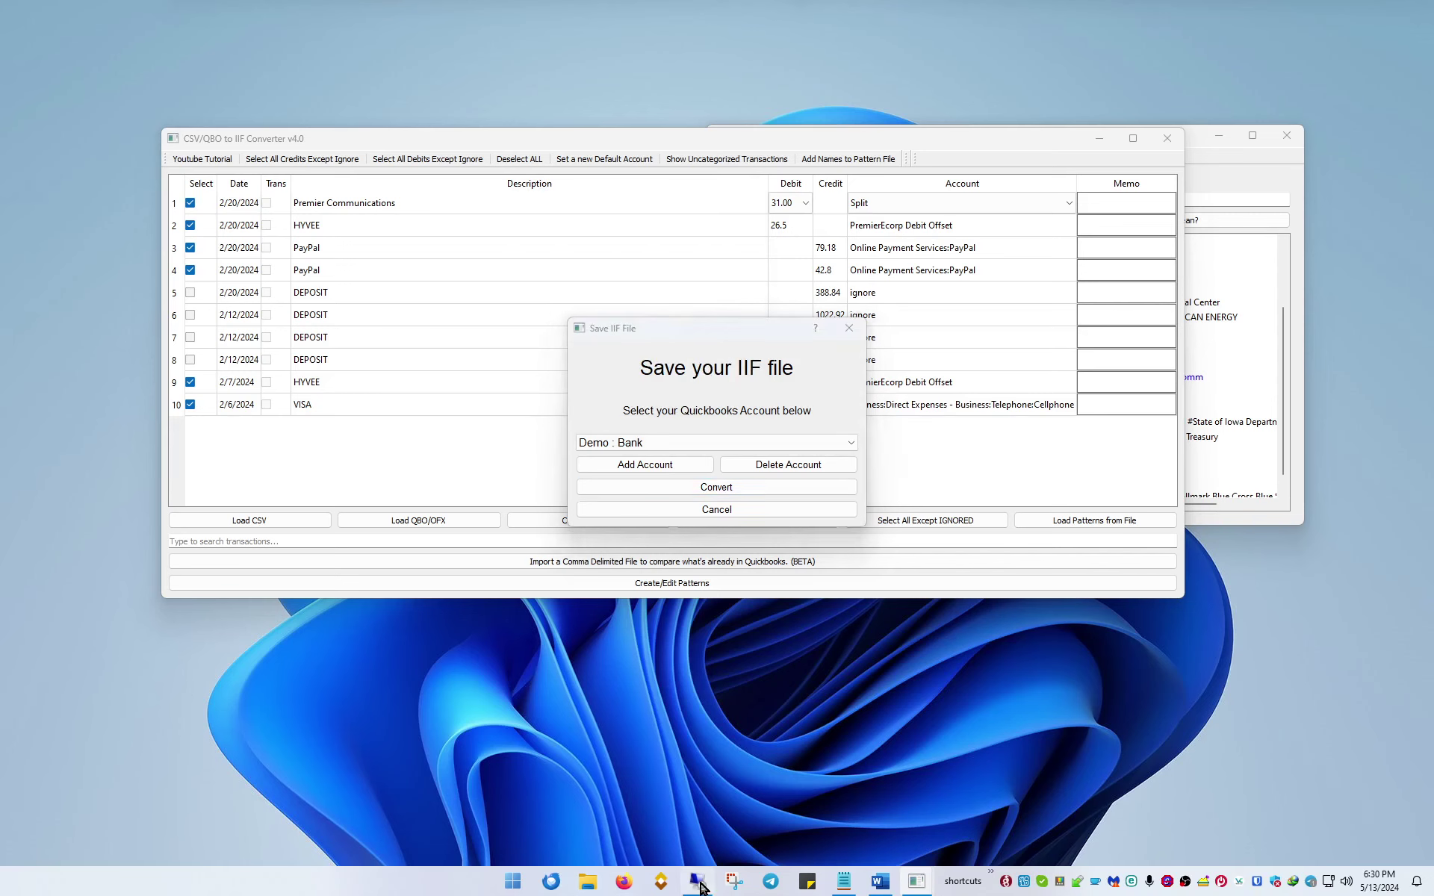
click(1163, 135)
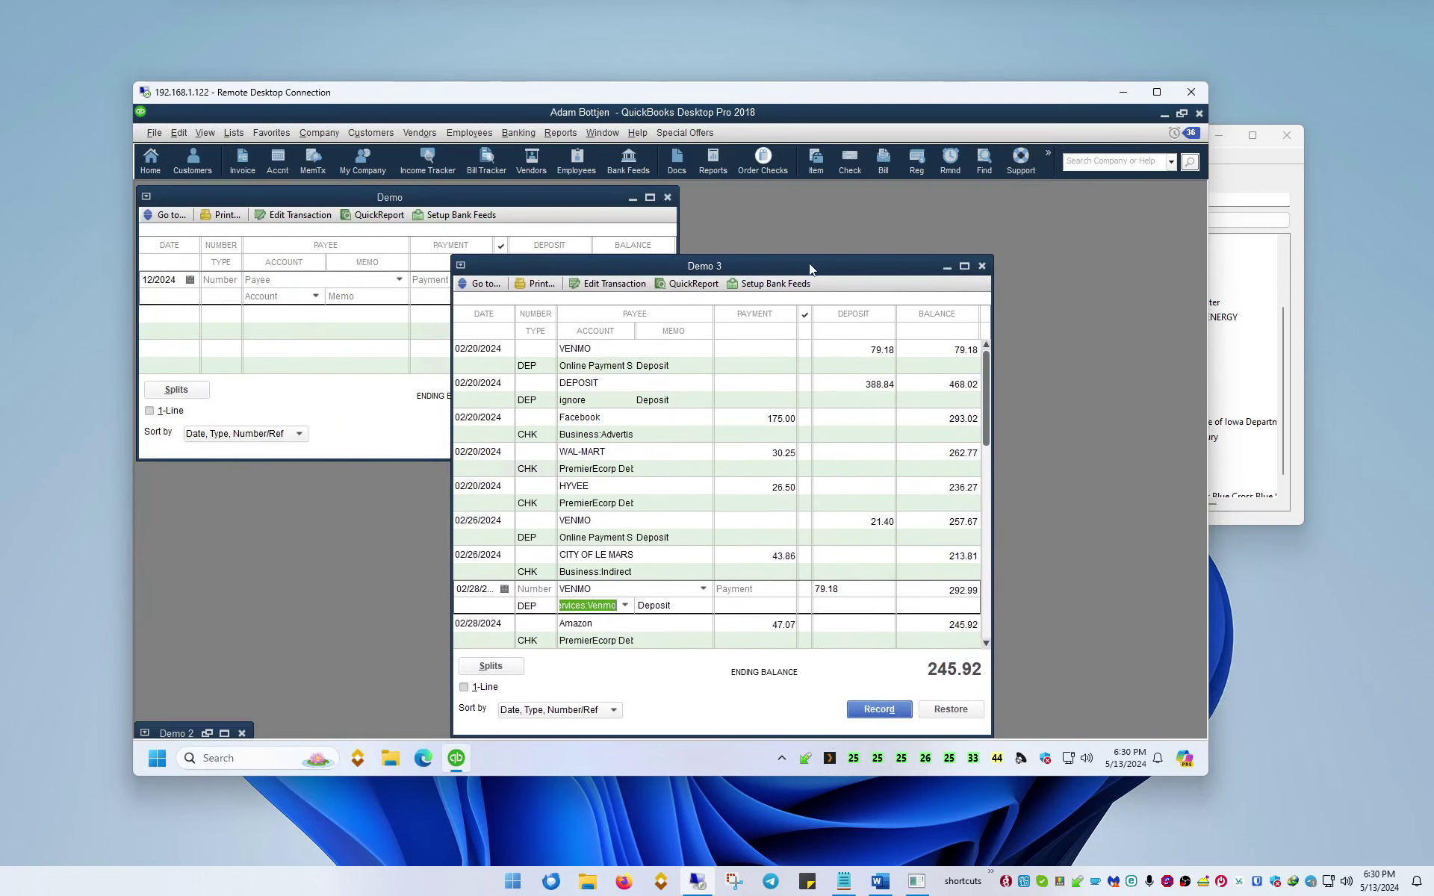
double_click(538, 197)
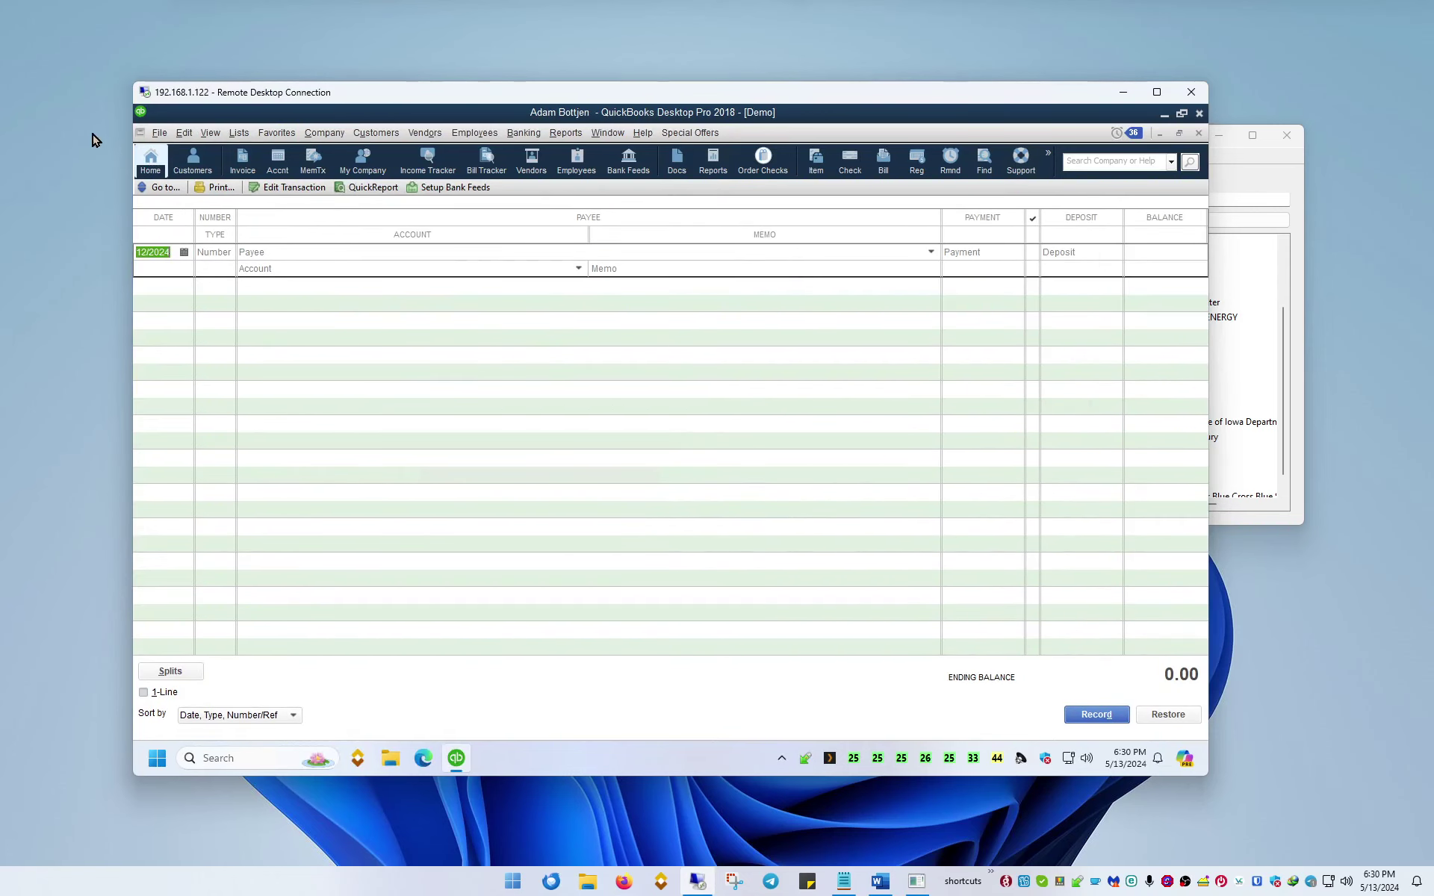
Import the converttest IIF file from drive D into QuickBooks and dismiss the import notice.
click(160, 134)
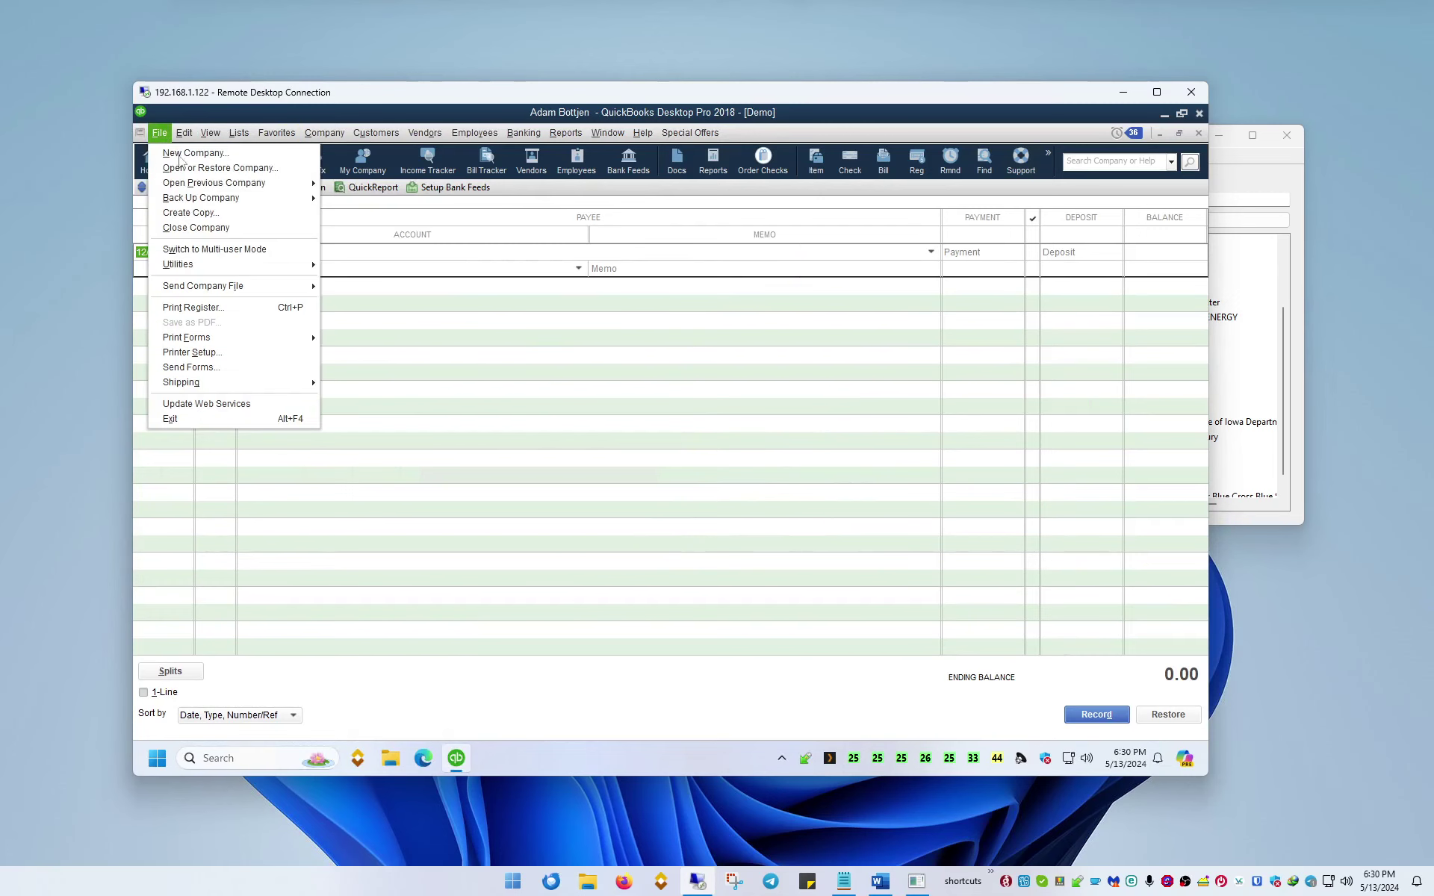
mouse_move(306, 262)
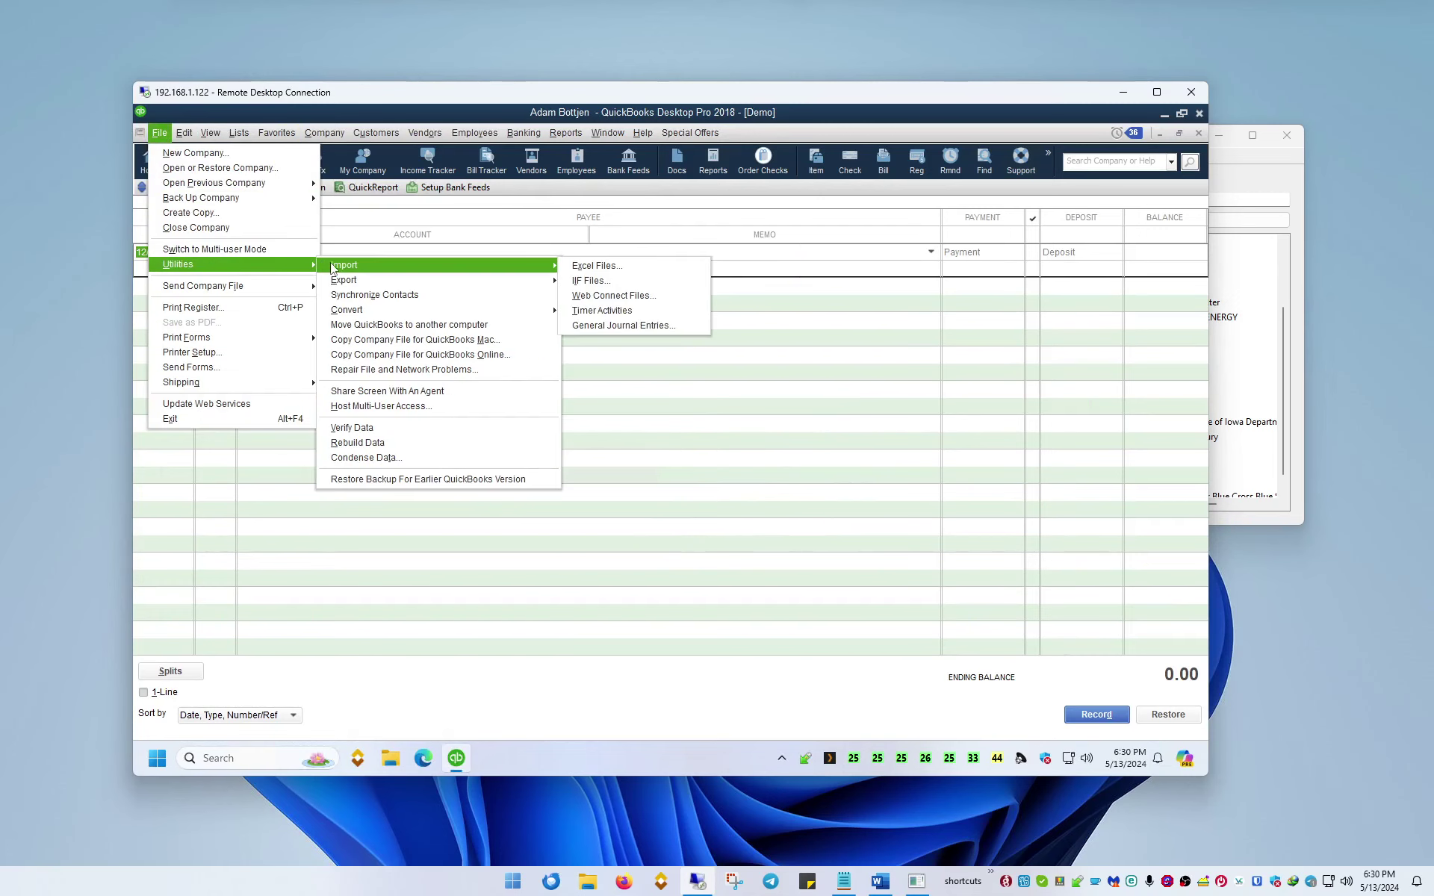
click(590, 283)
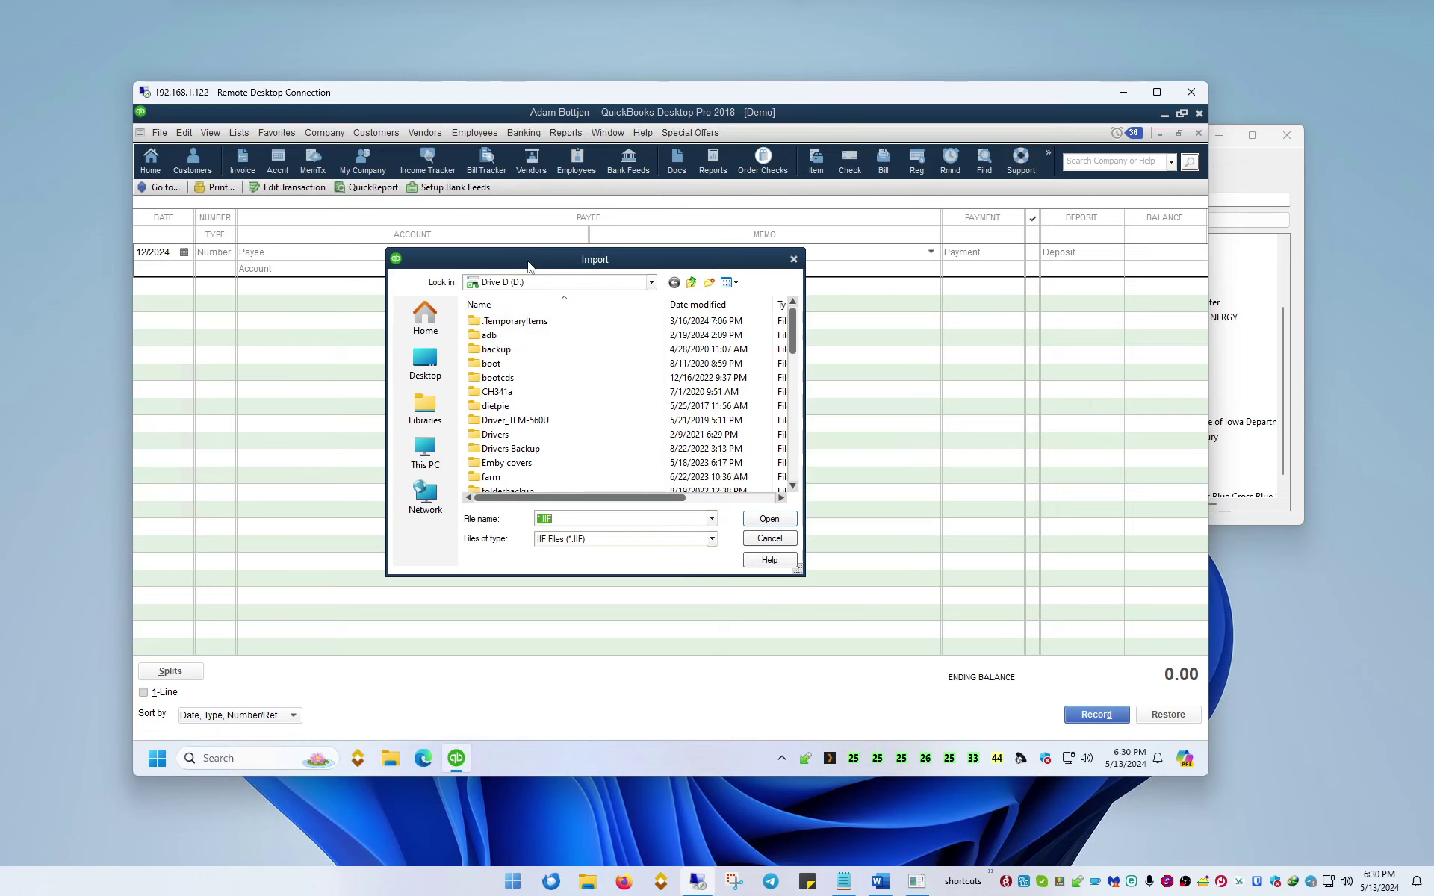
scroll(572, 355, down, 10)
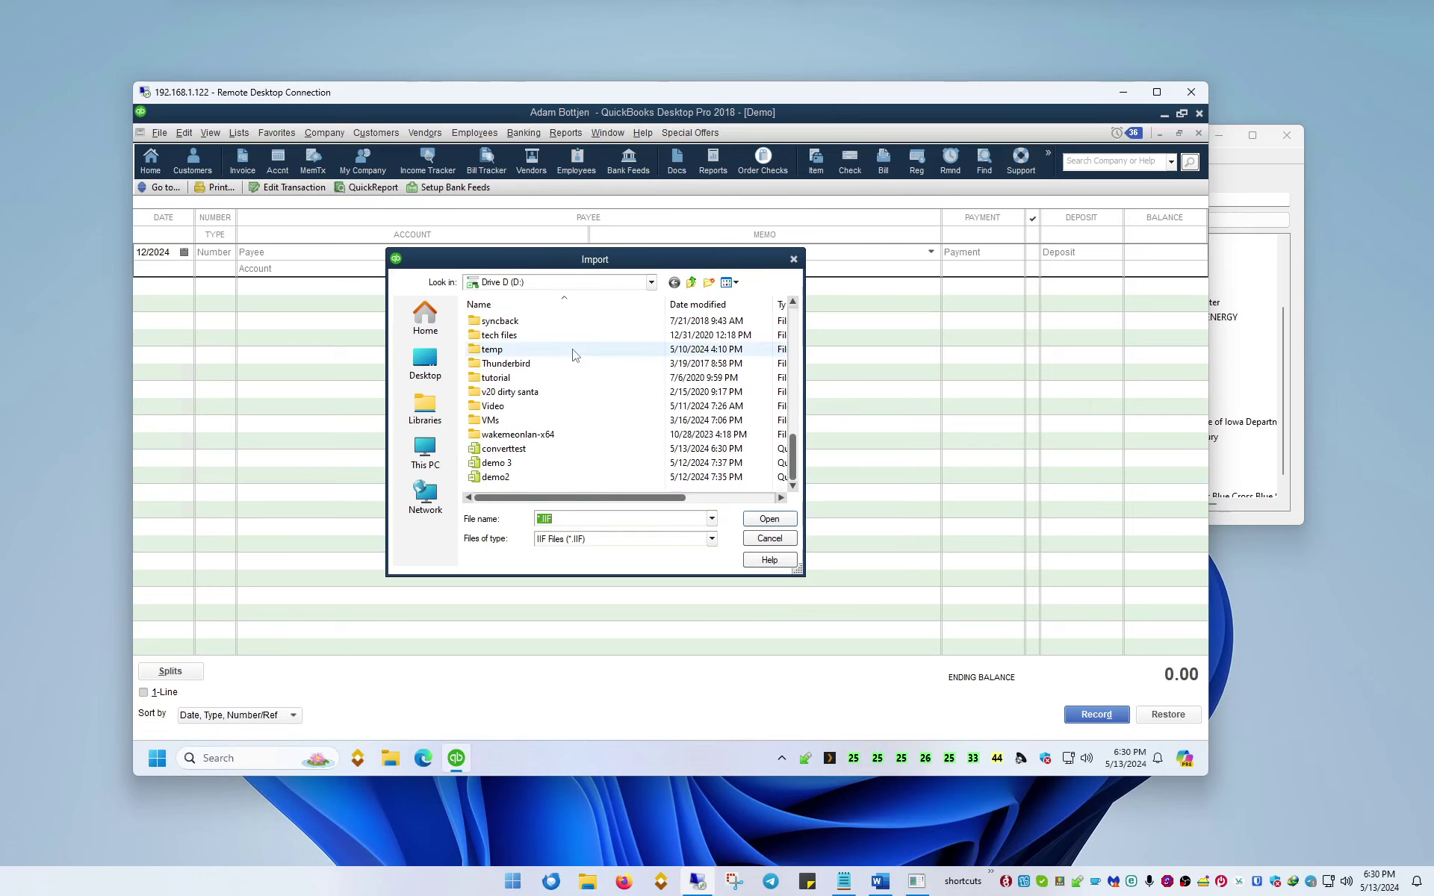
double_click(523, 449)
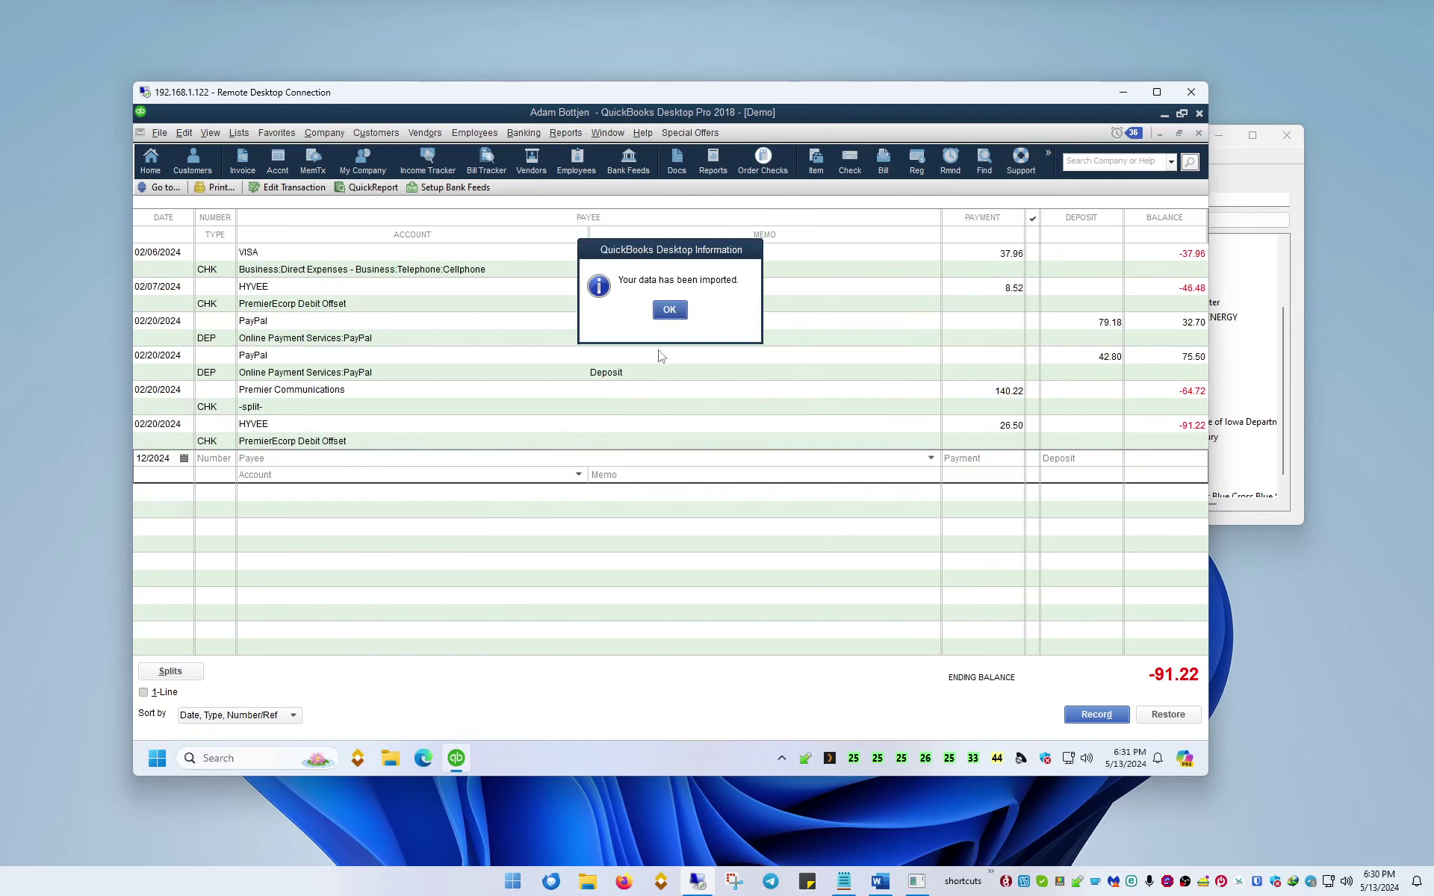
click(680, 312)
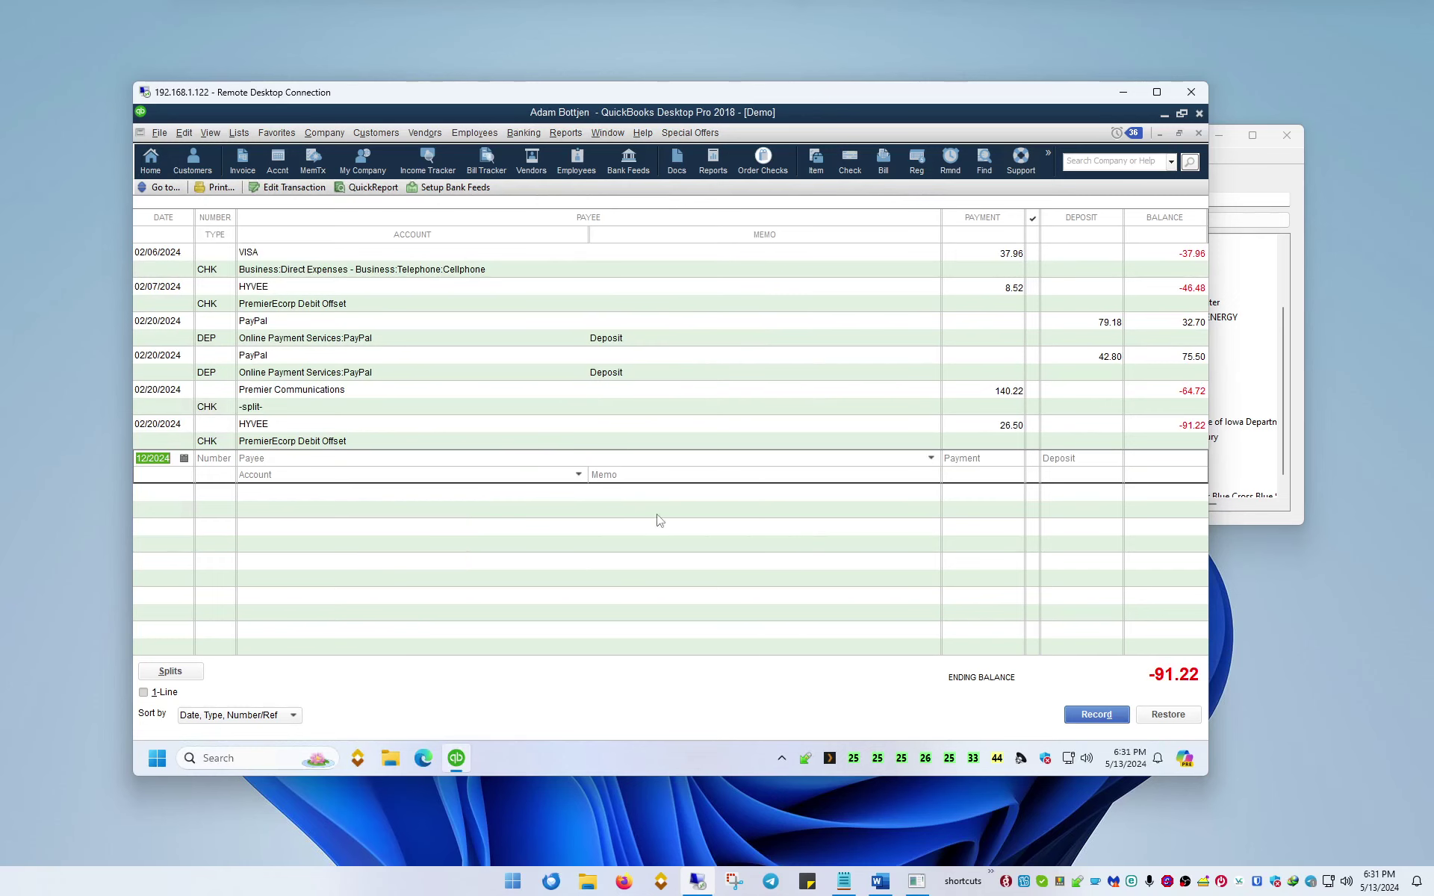
Examine the Premier Communications split transaction and the 02/07/2024 HYVEE entry in the Demo register.
double_click(254, 407)
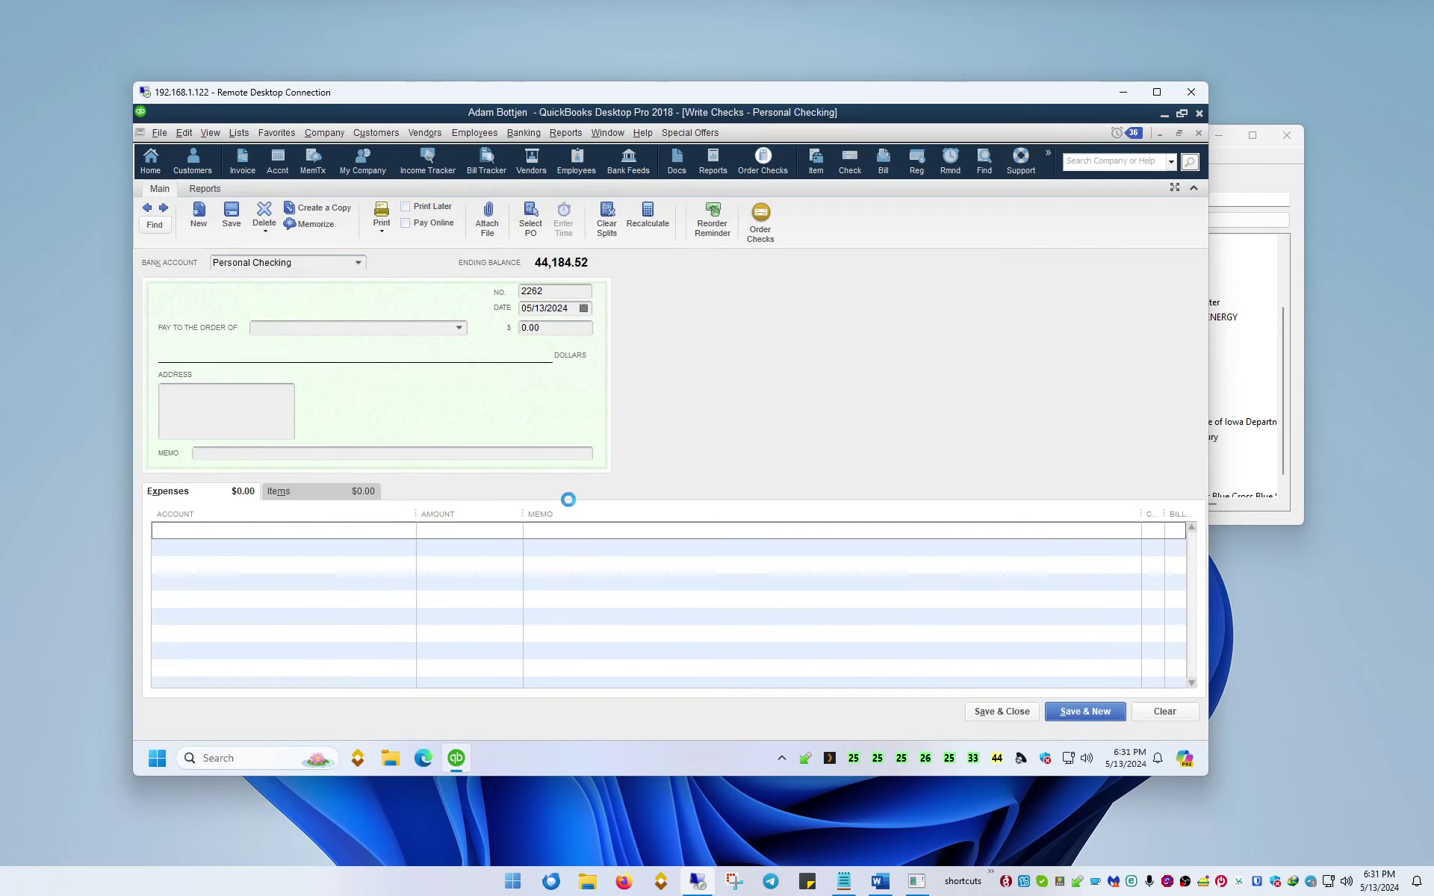
click(1199, 132)
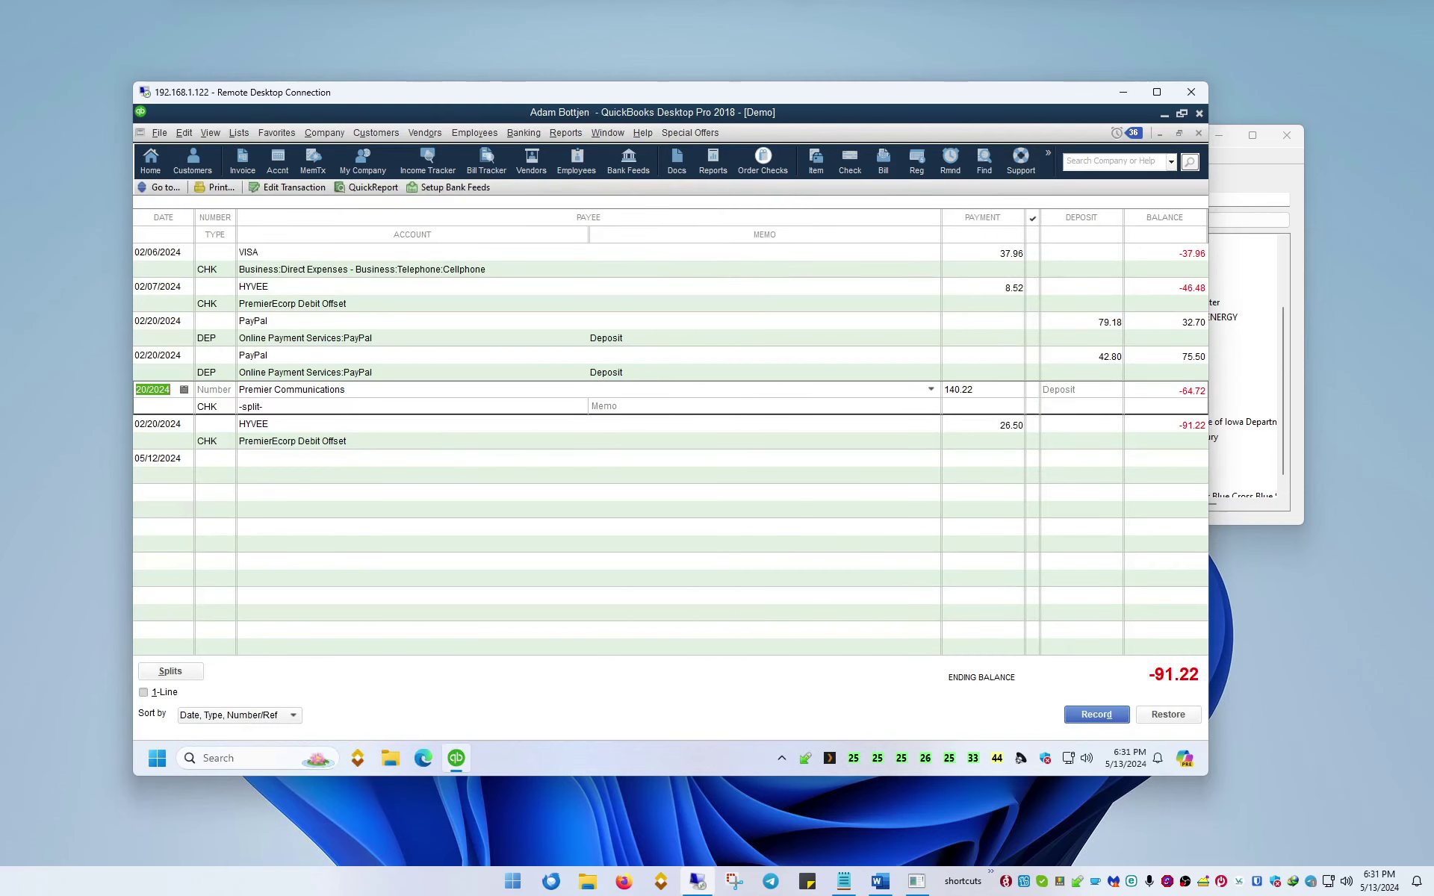
click(251, 287)
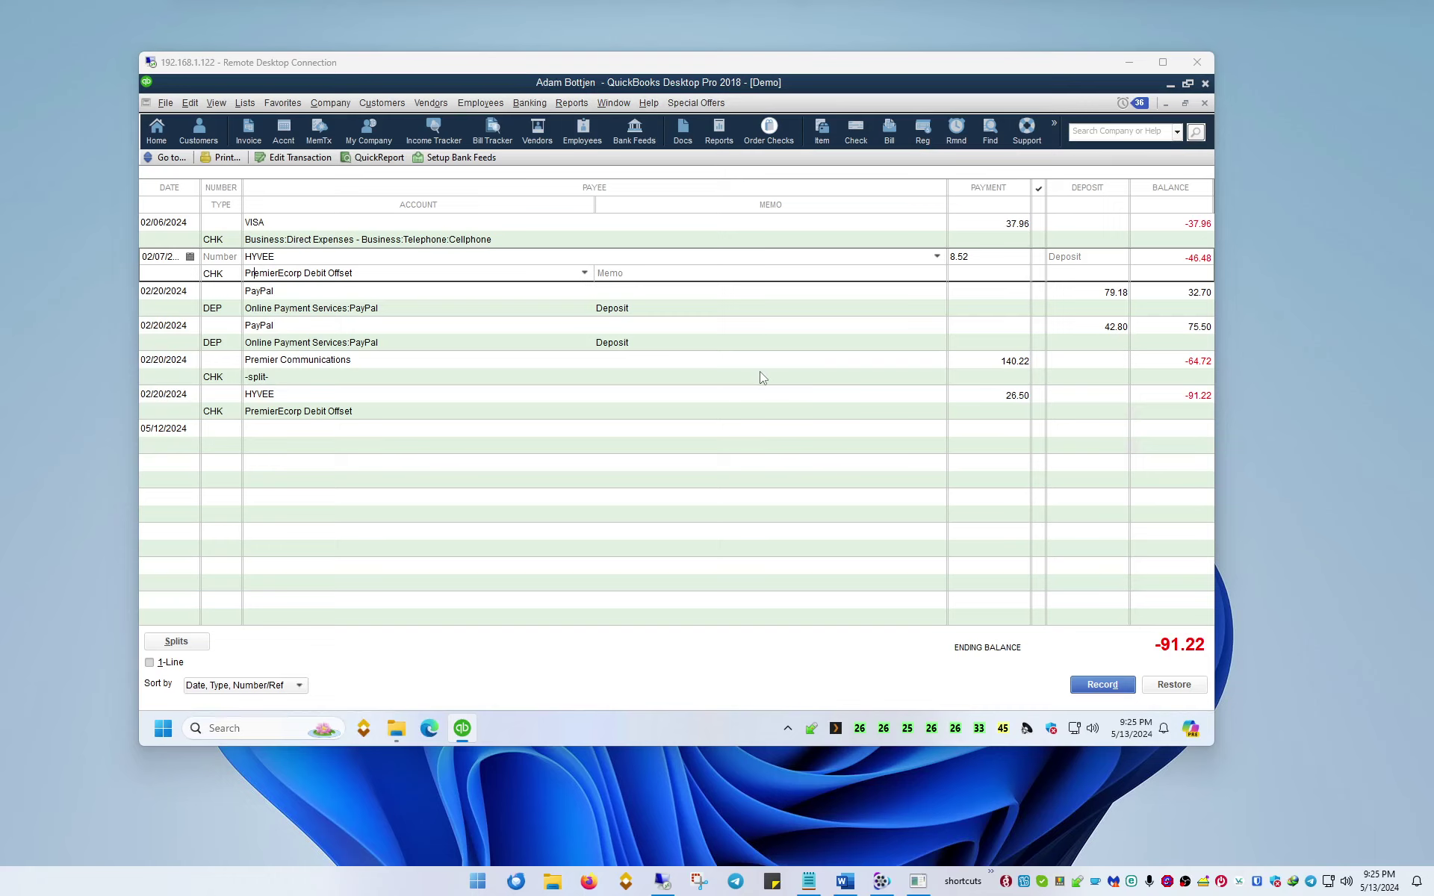
Bring up the minimized Demo 3 register and maximize it.
click(1185, 103)
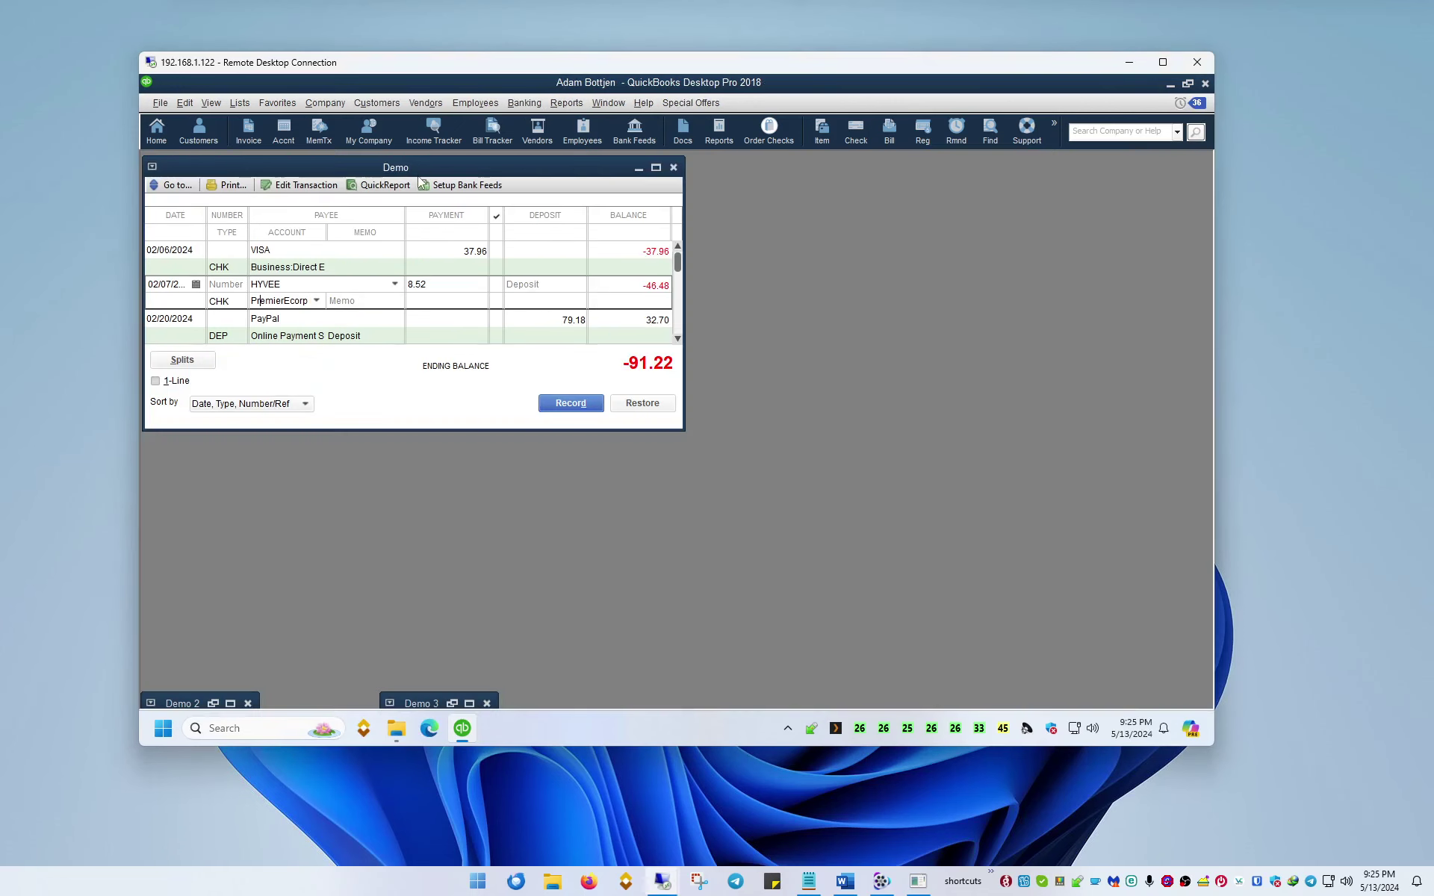
click(452, 704)
double_click(621, 243)
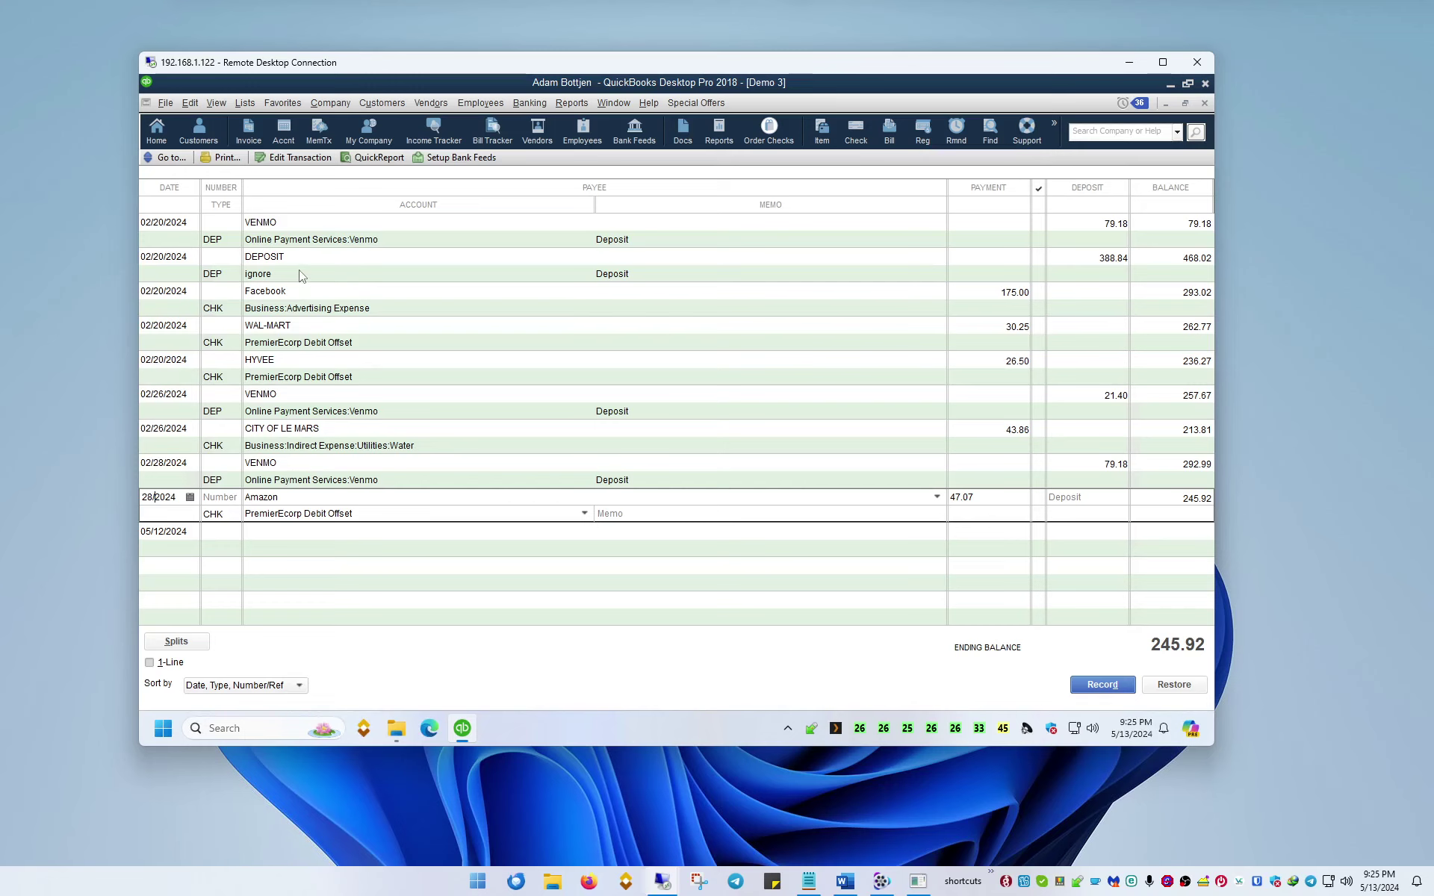
Start printing the Demo 3 register for the date range 02/01/2024 through 2/29/2024.
click(224, 158)
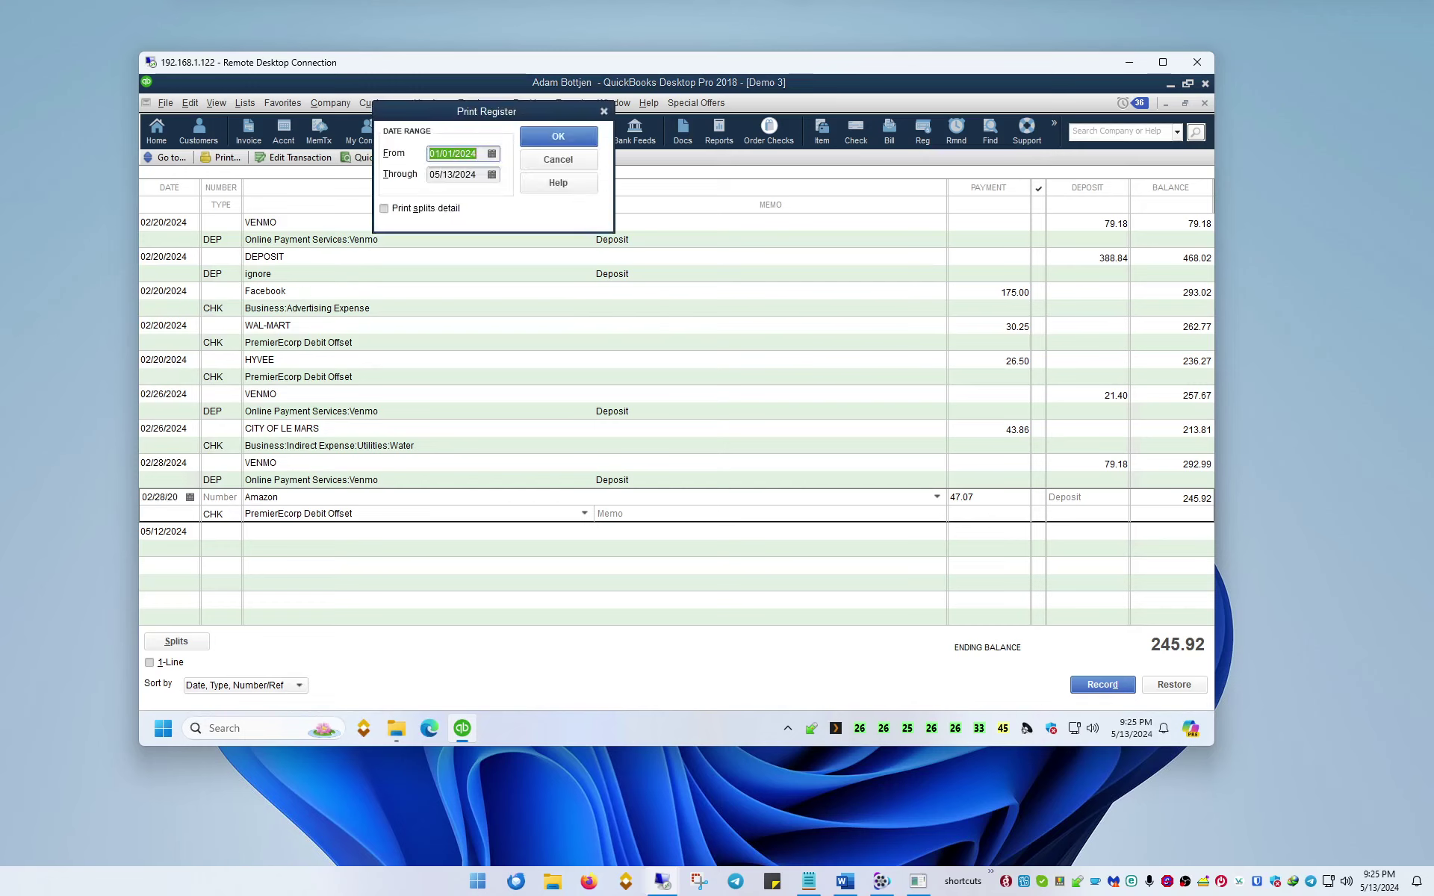
text(02/01/2024)
key(Tab)
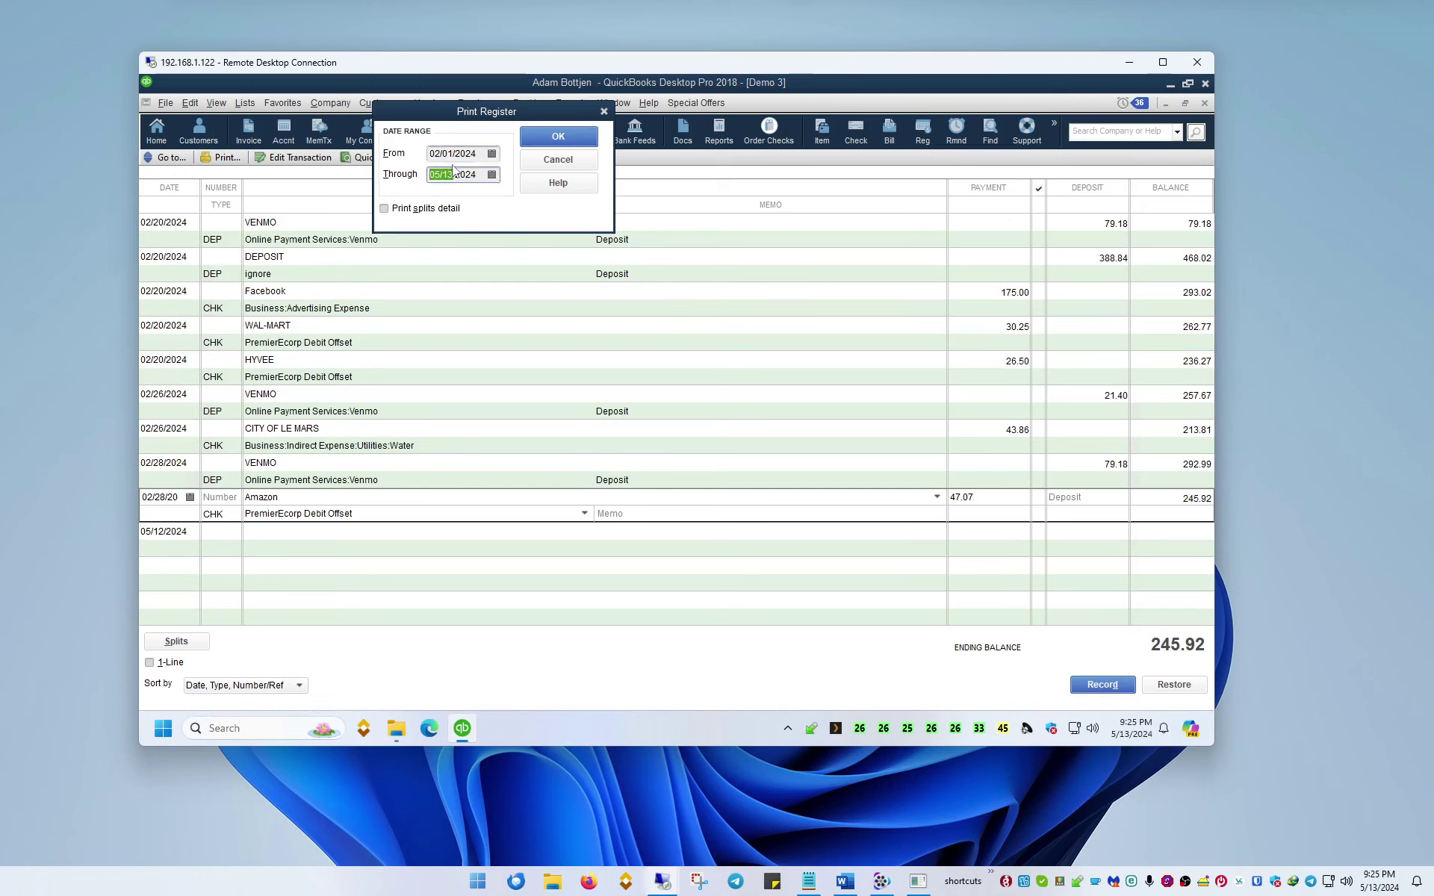
text(2)
text(29/)
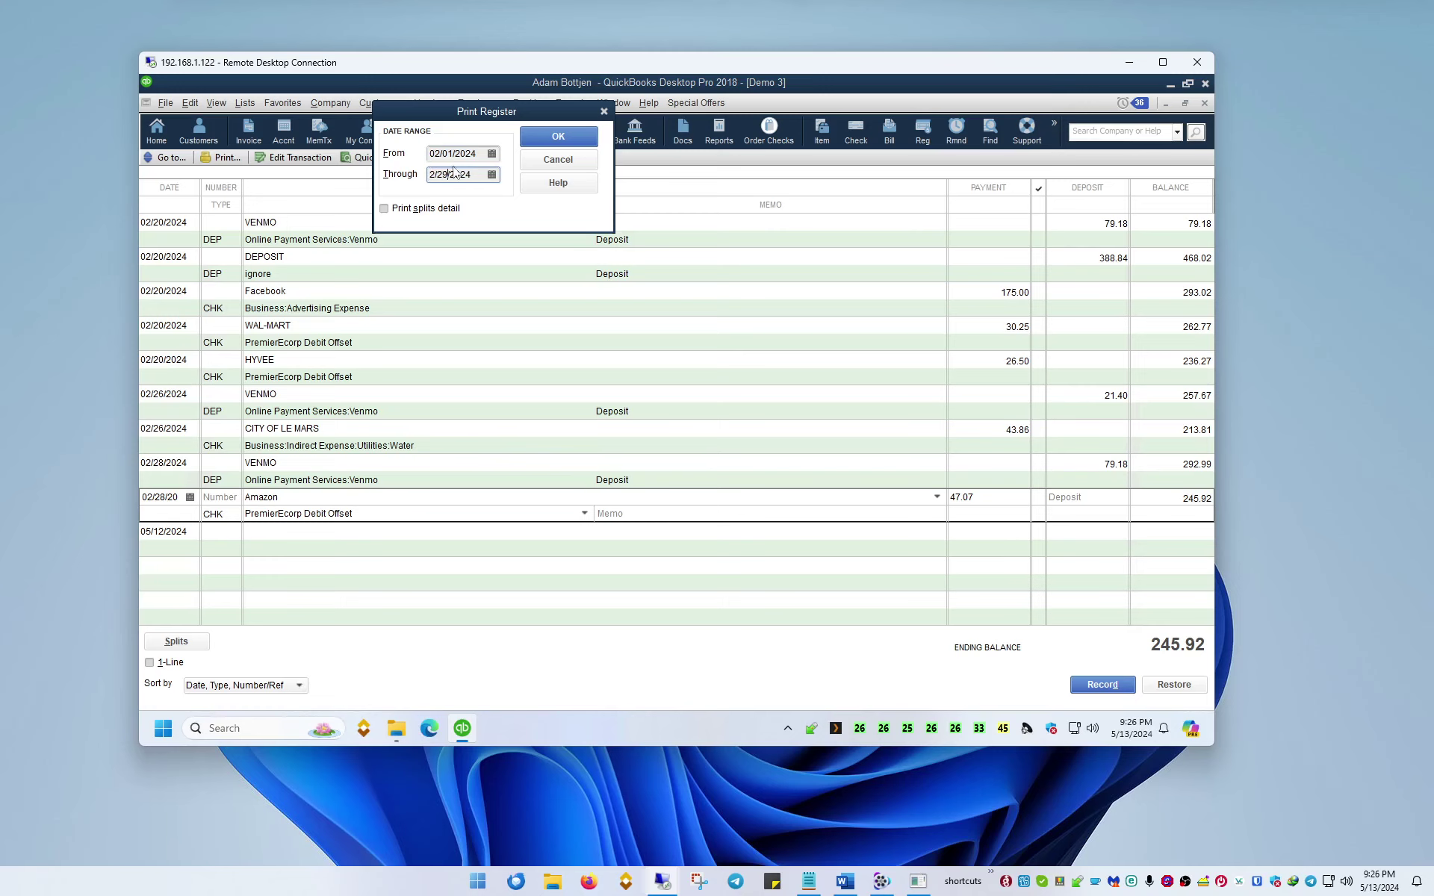
click(568, 140)
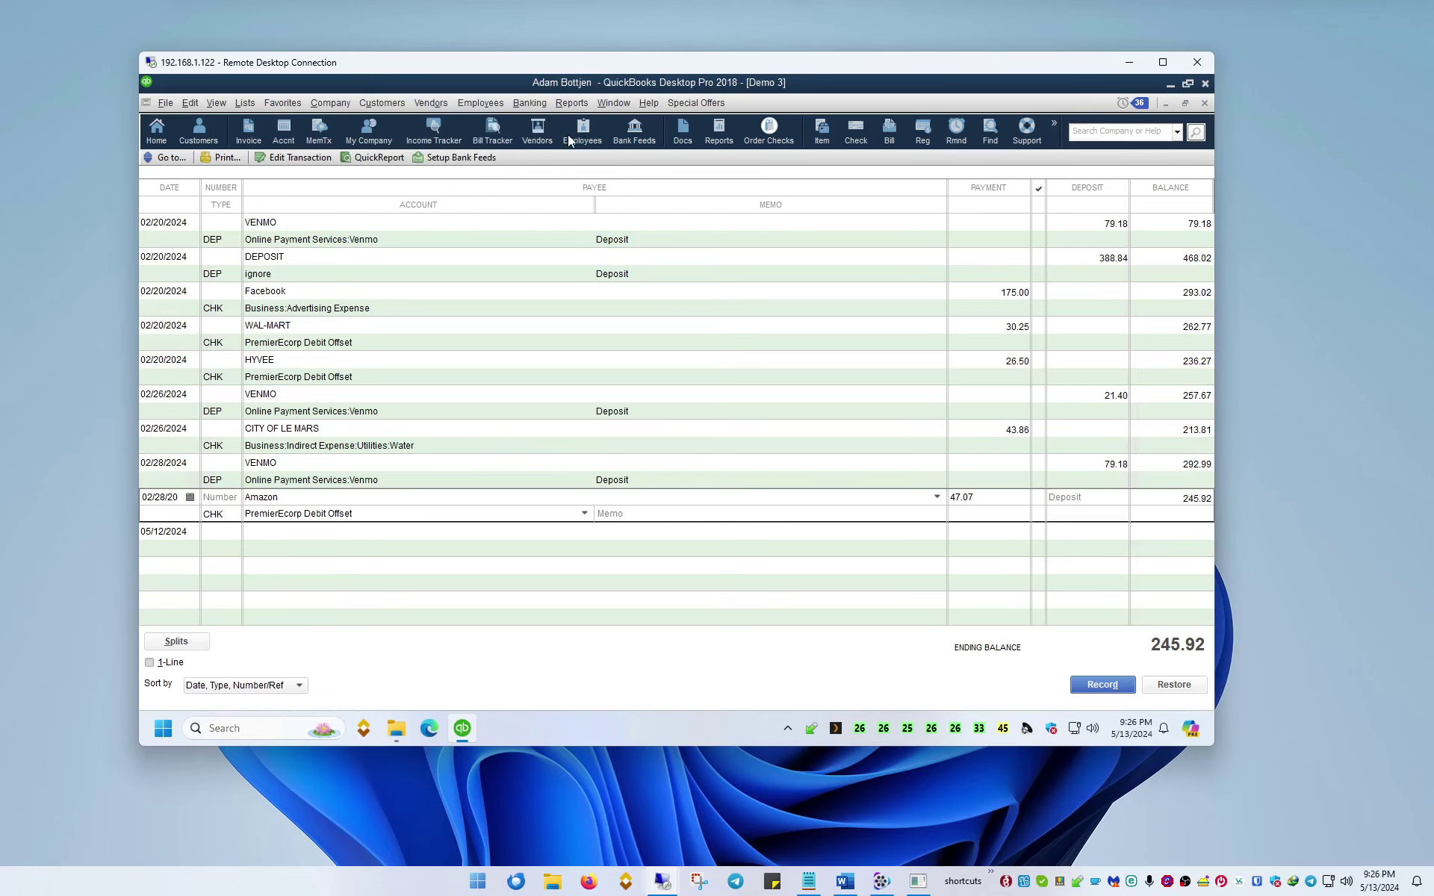
Direct the register printout to a comma delimited file and run the print.
click(160, 191)
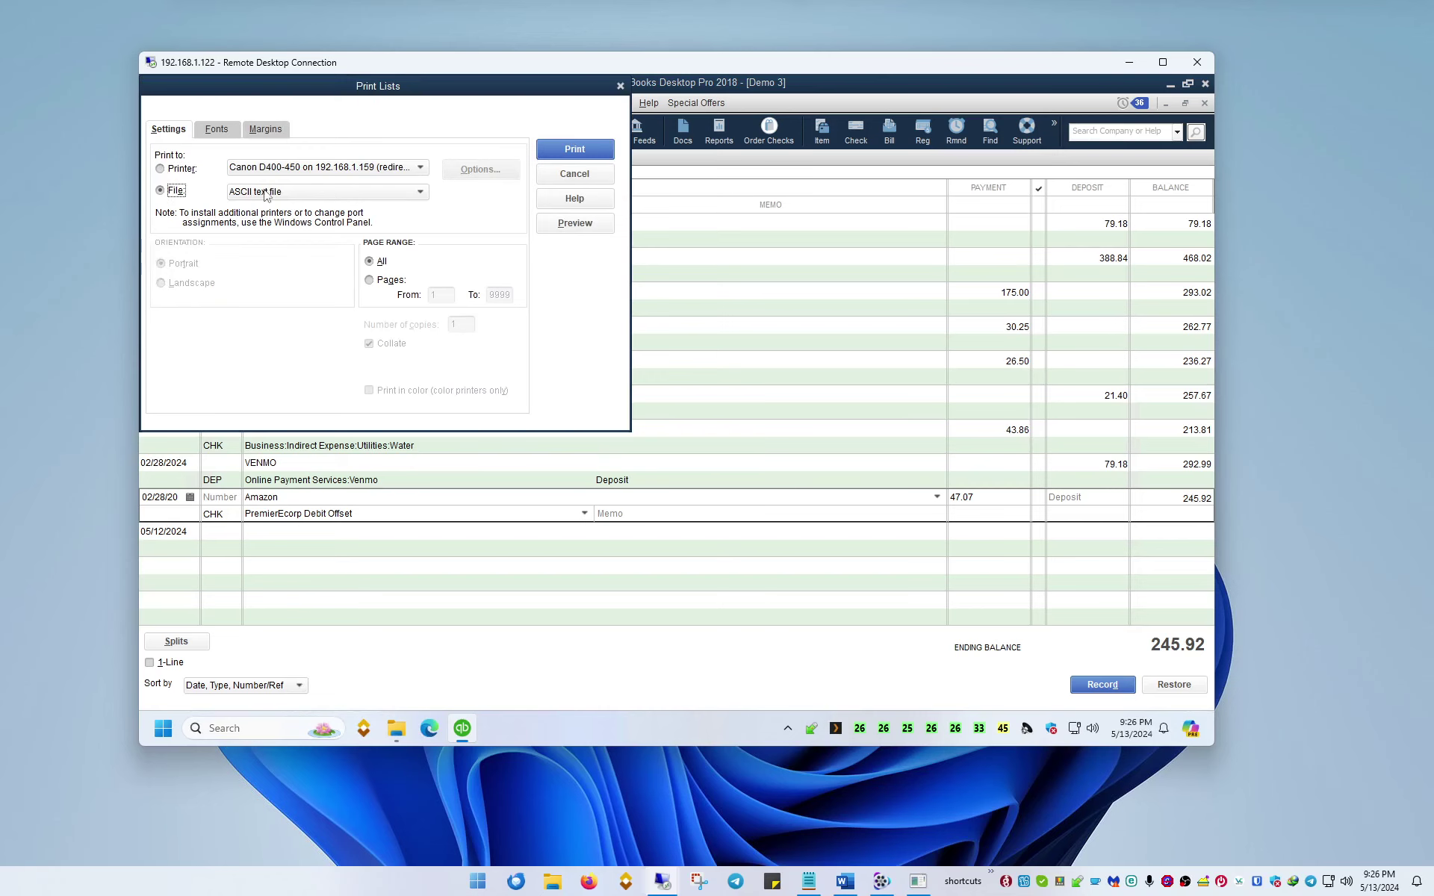
click(271, 192)
click(276, 230)
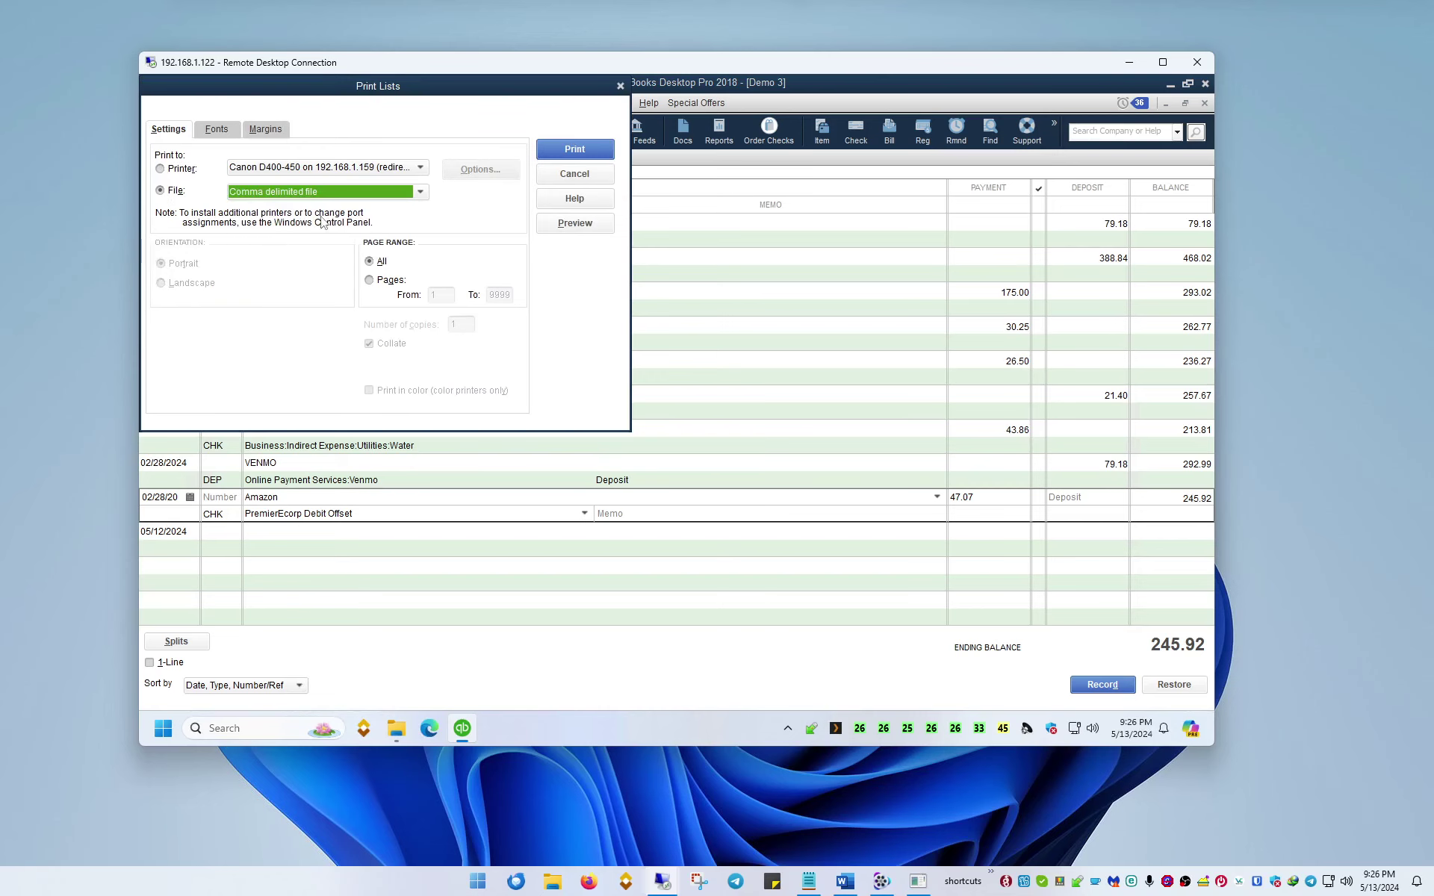
click(559, 152)
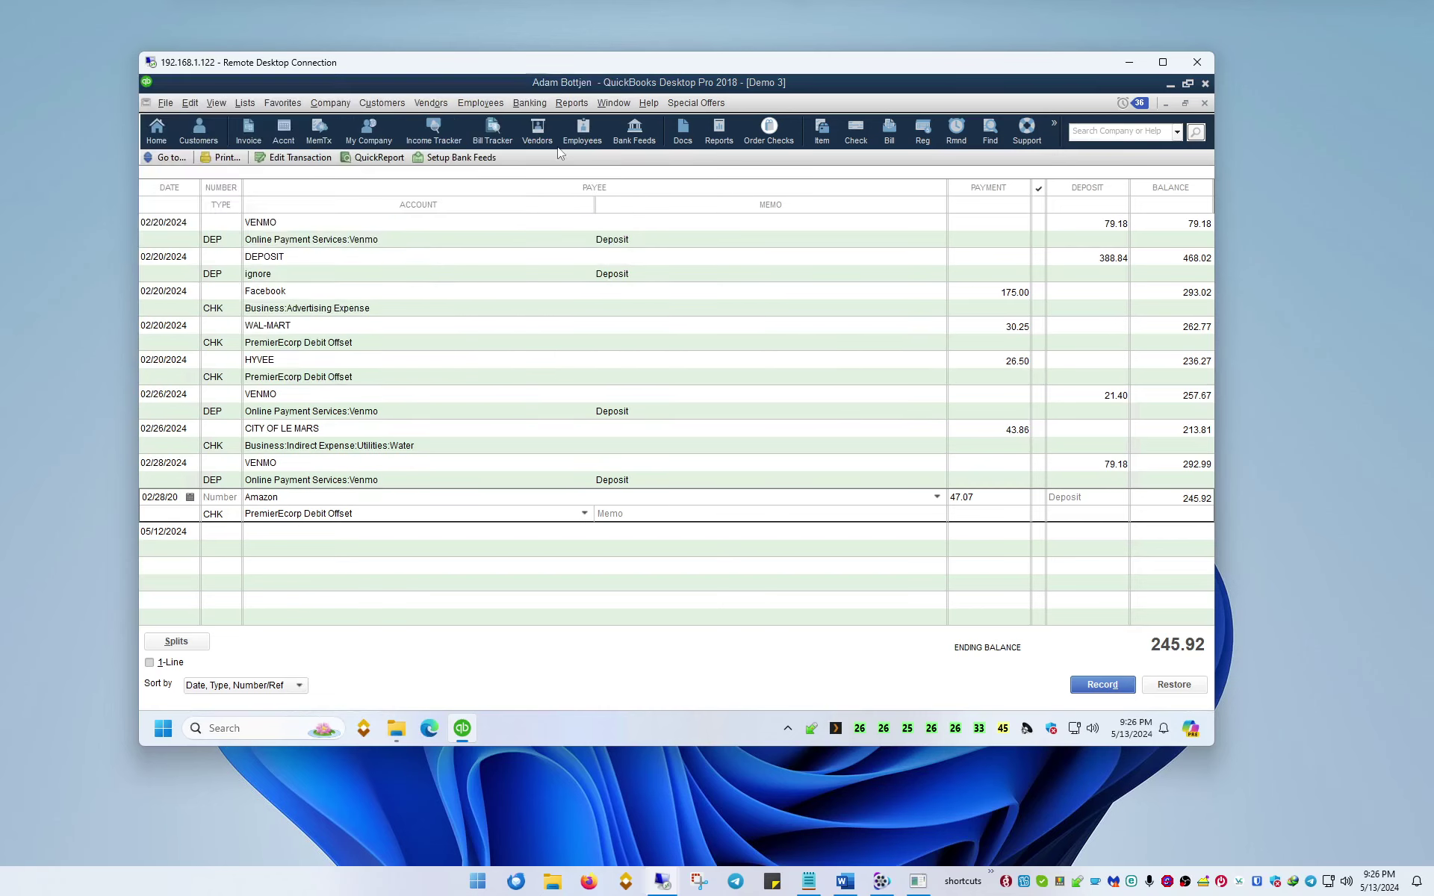
Try to save the comma delimited register file as w:\commatest.
text(w:\commatest)
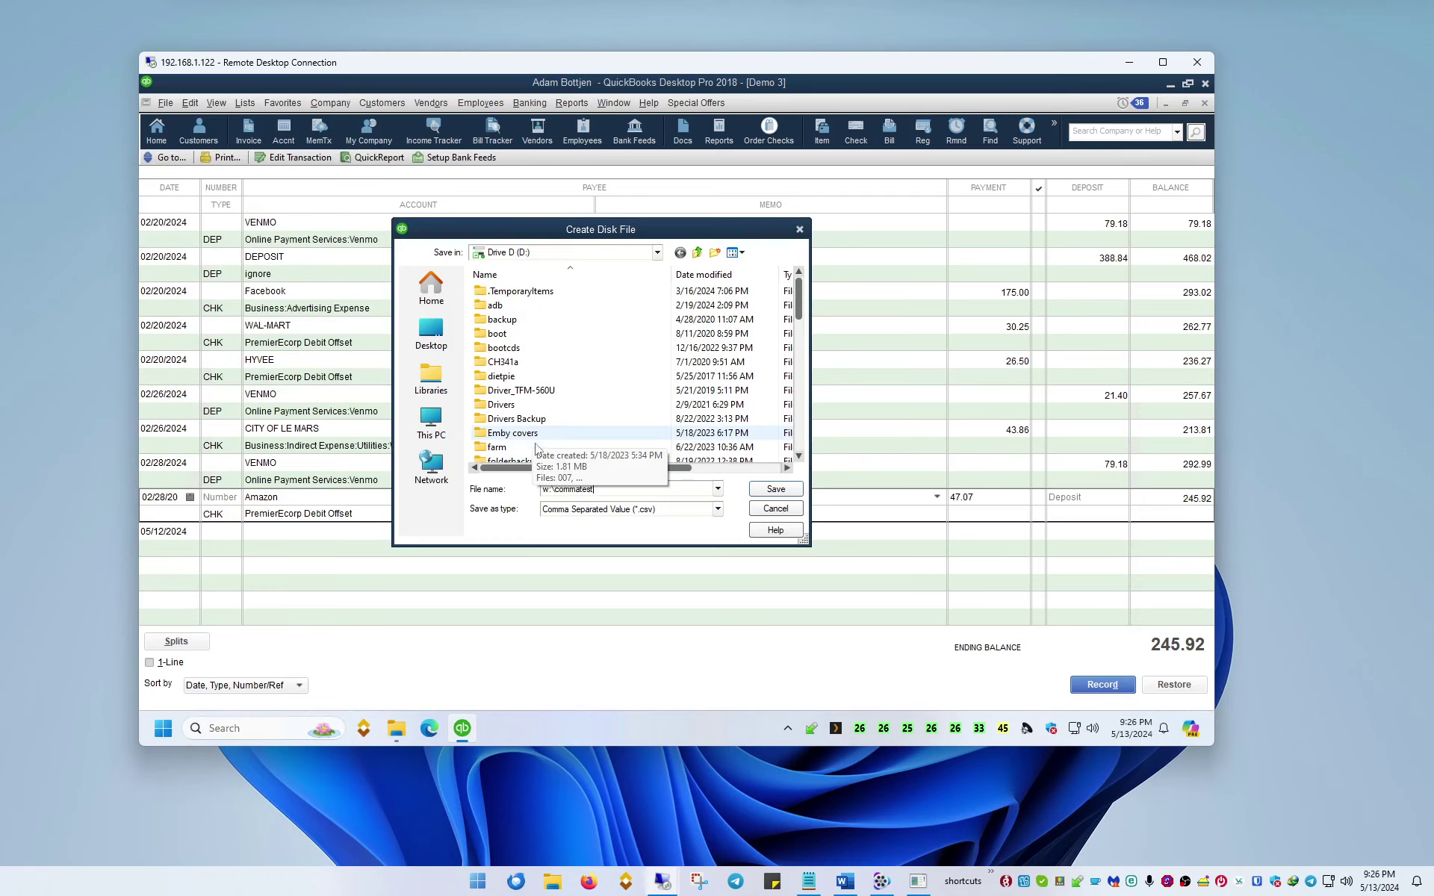
click(775, 488)
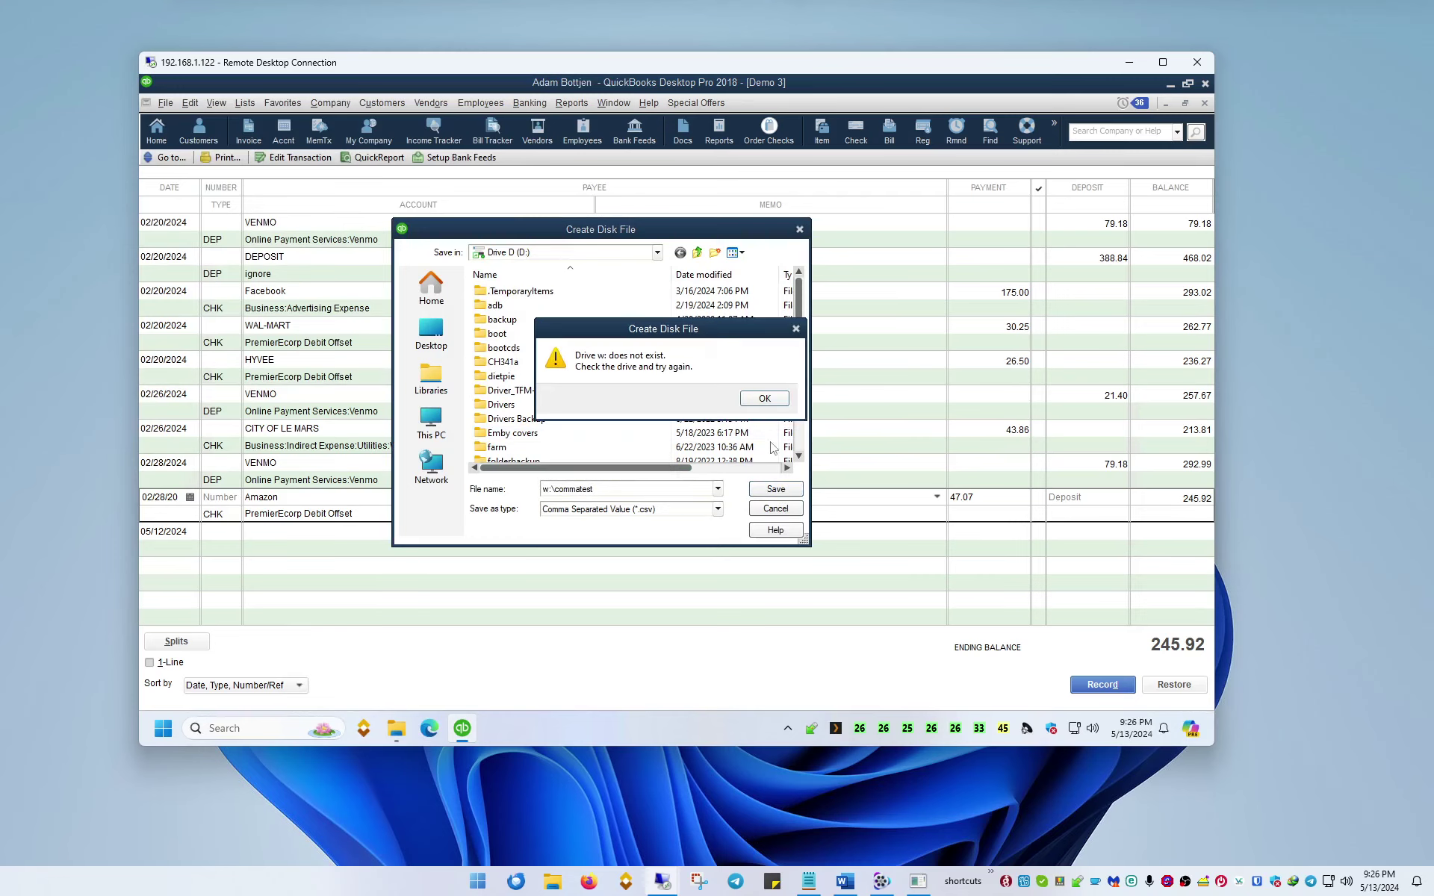
click(765, 398)
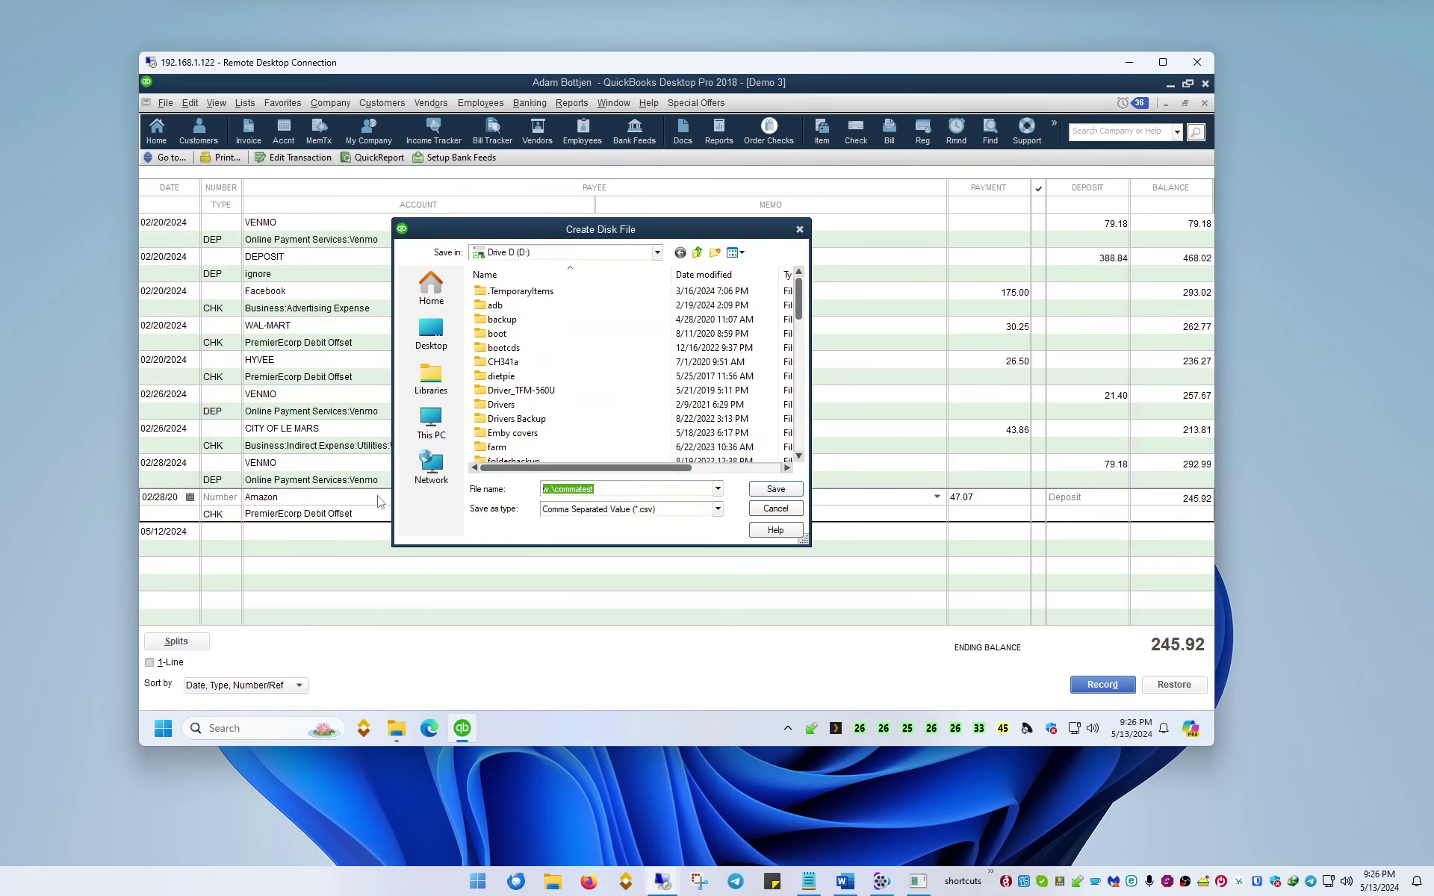
Save the register export as d:\commatest.CSV, replacing the existing file.
key(BackSpace)
text(d:\comma)
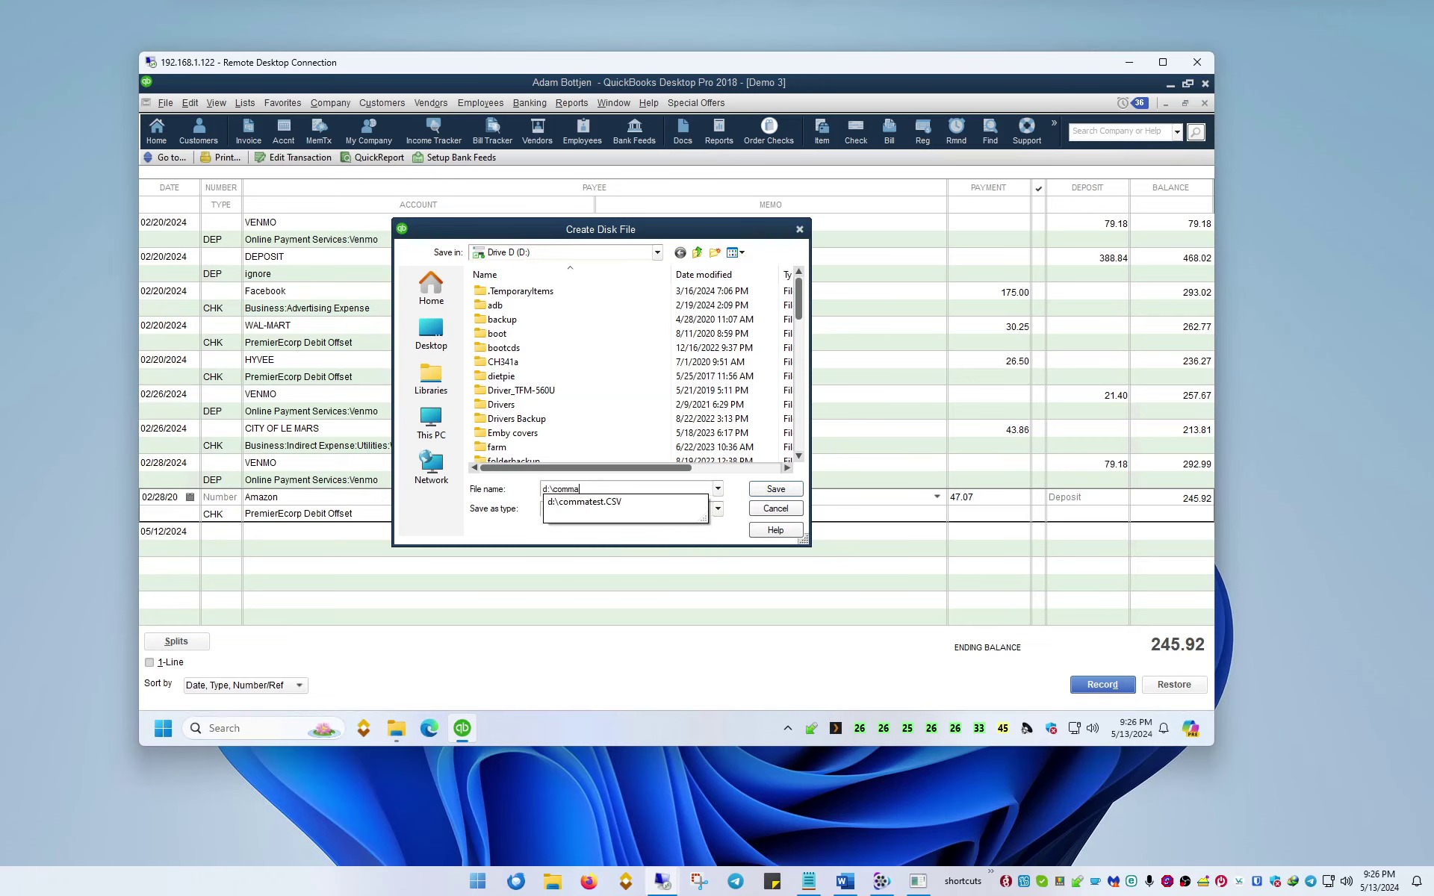
click(702, 501)
click(769, 493)
click(711, 399)
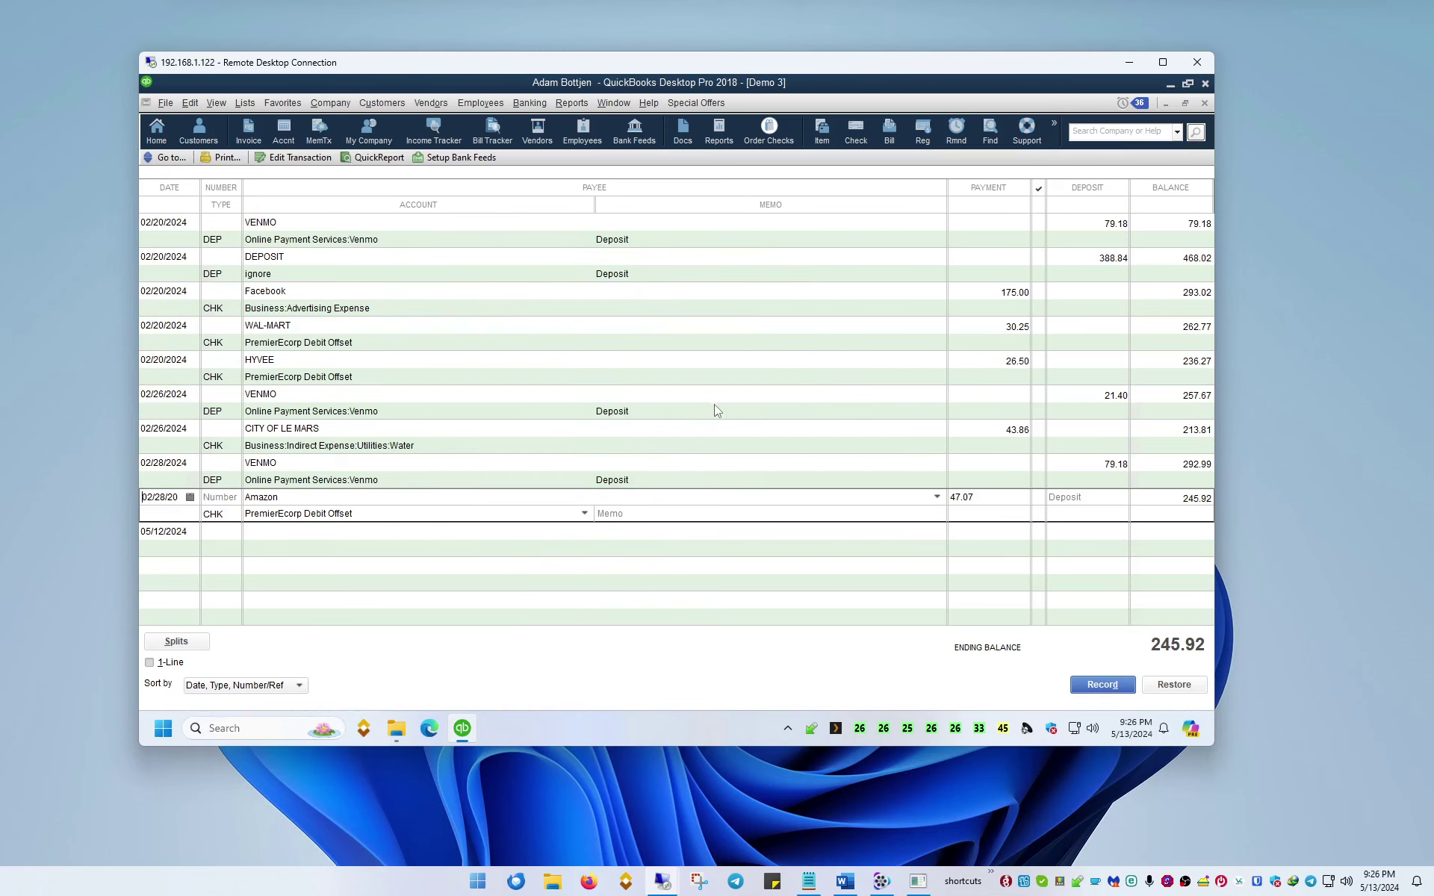
Switch to CSV/QBO to IIF Converter and load the Demo Transactions CSV dated 2024-02-29 from Documents.
click(918, 882)
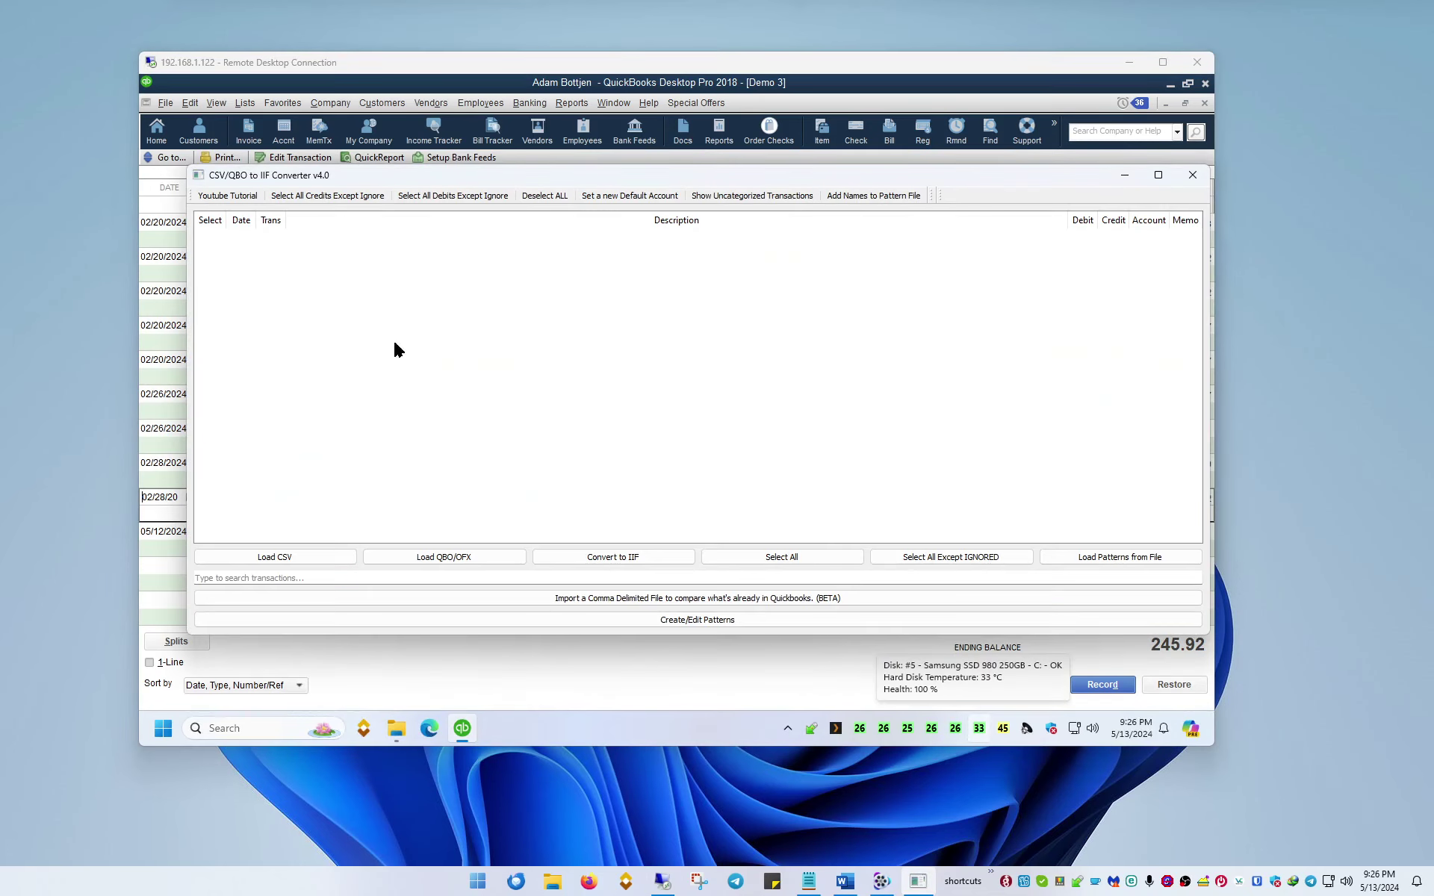
click(307, 557)
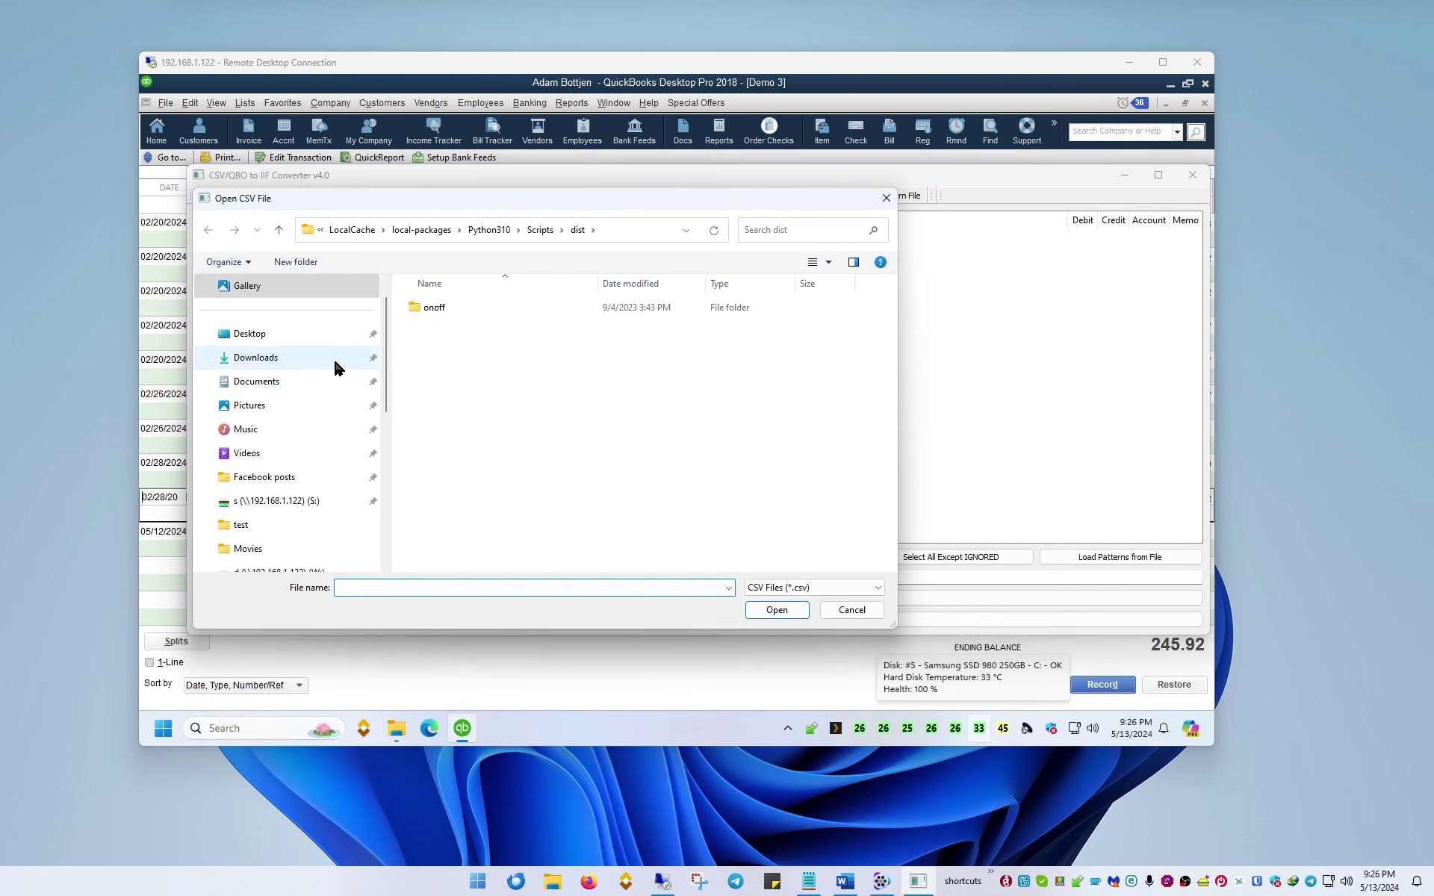
click(321, 381)
scroll(595, 435, down, 5)
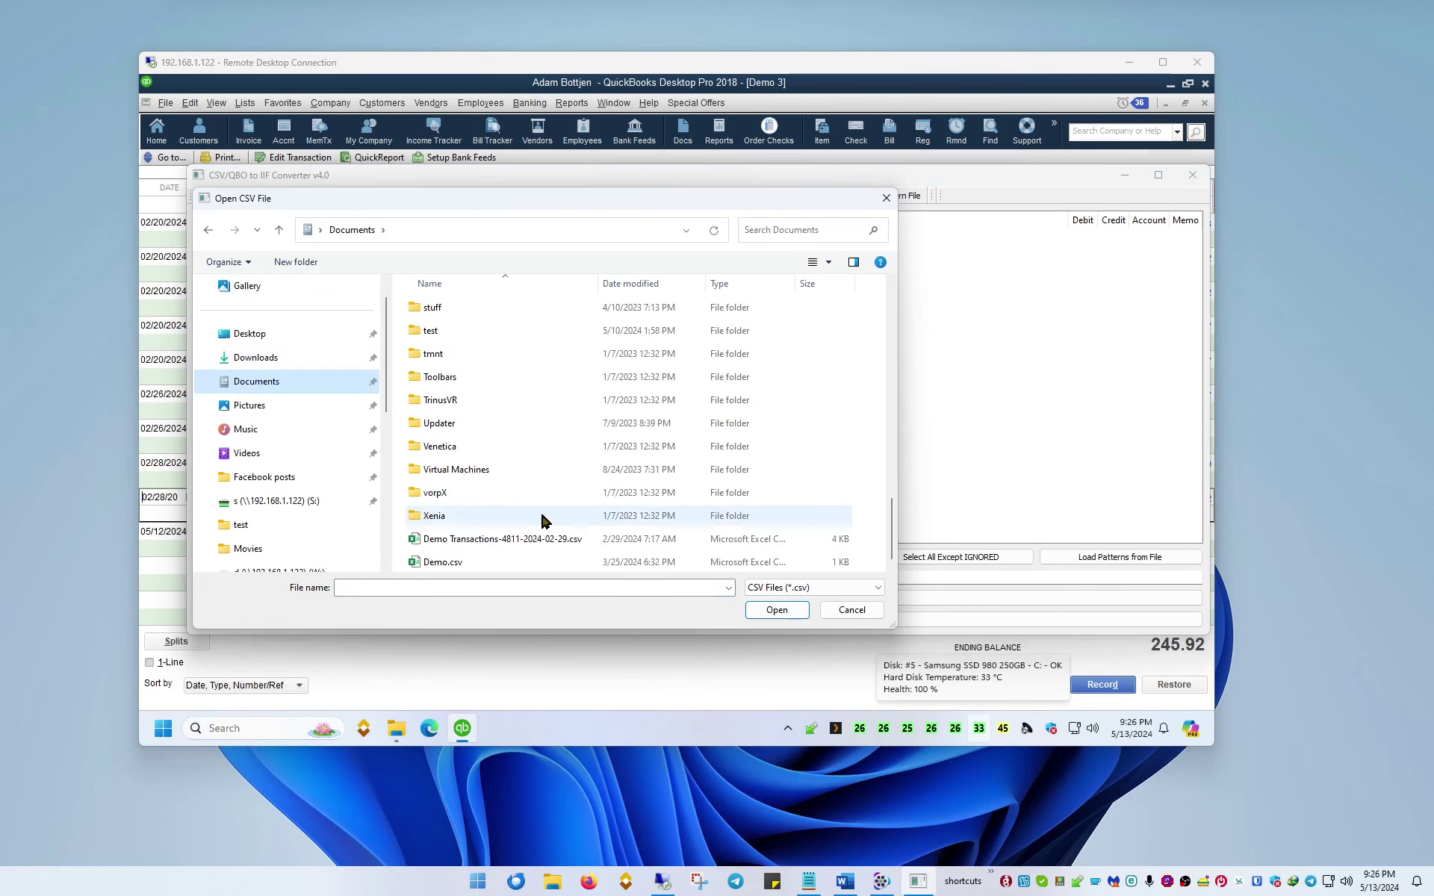
double_click(521, 541)
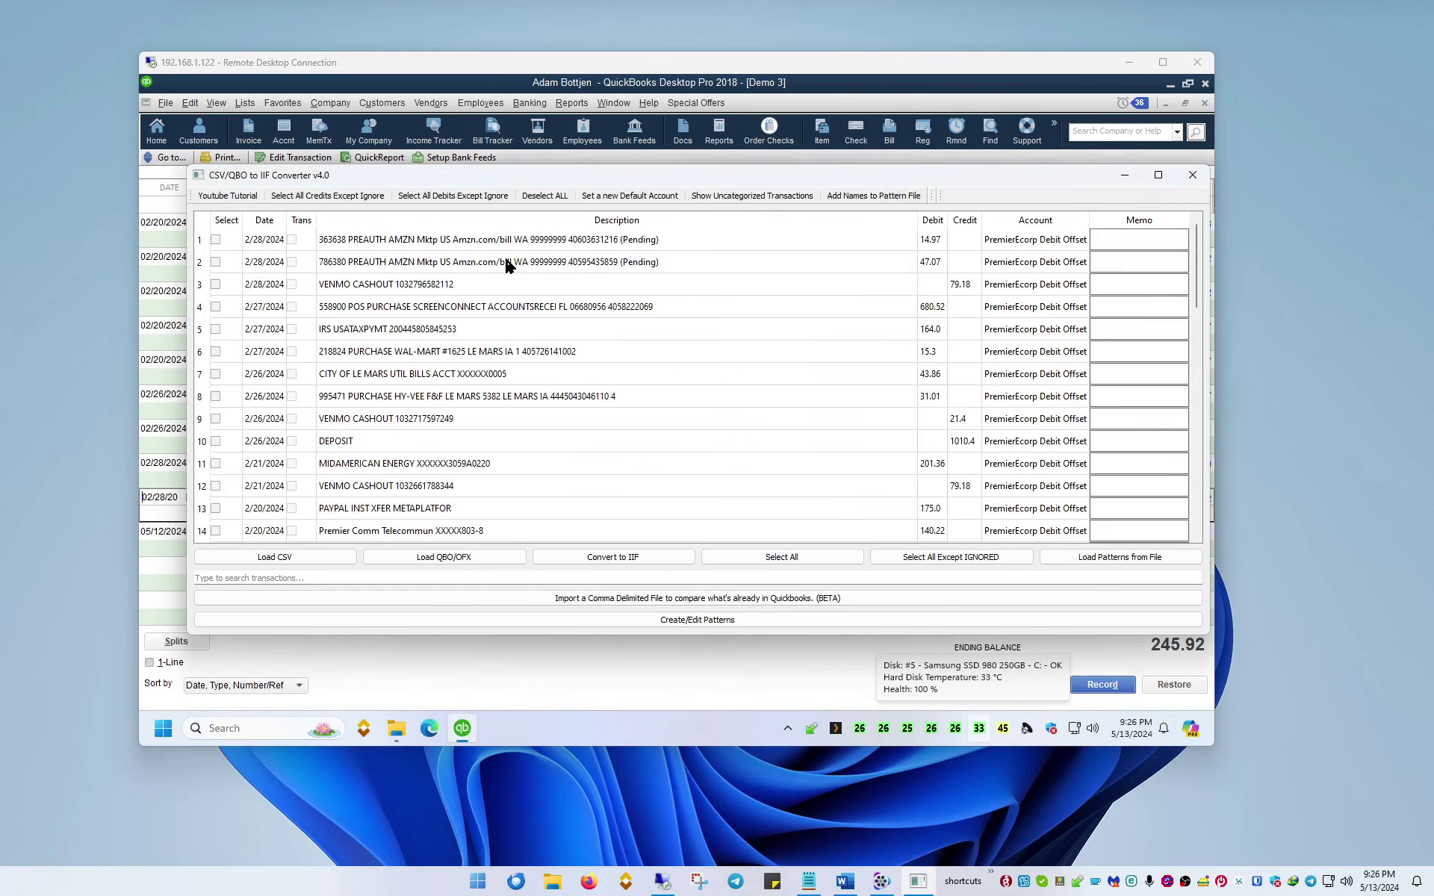
Load the R Country Computers Definitions v3.json patterns file and look over the categorized transactions.
click(1104, 558)
click(729, 589)
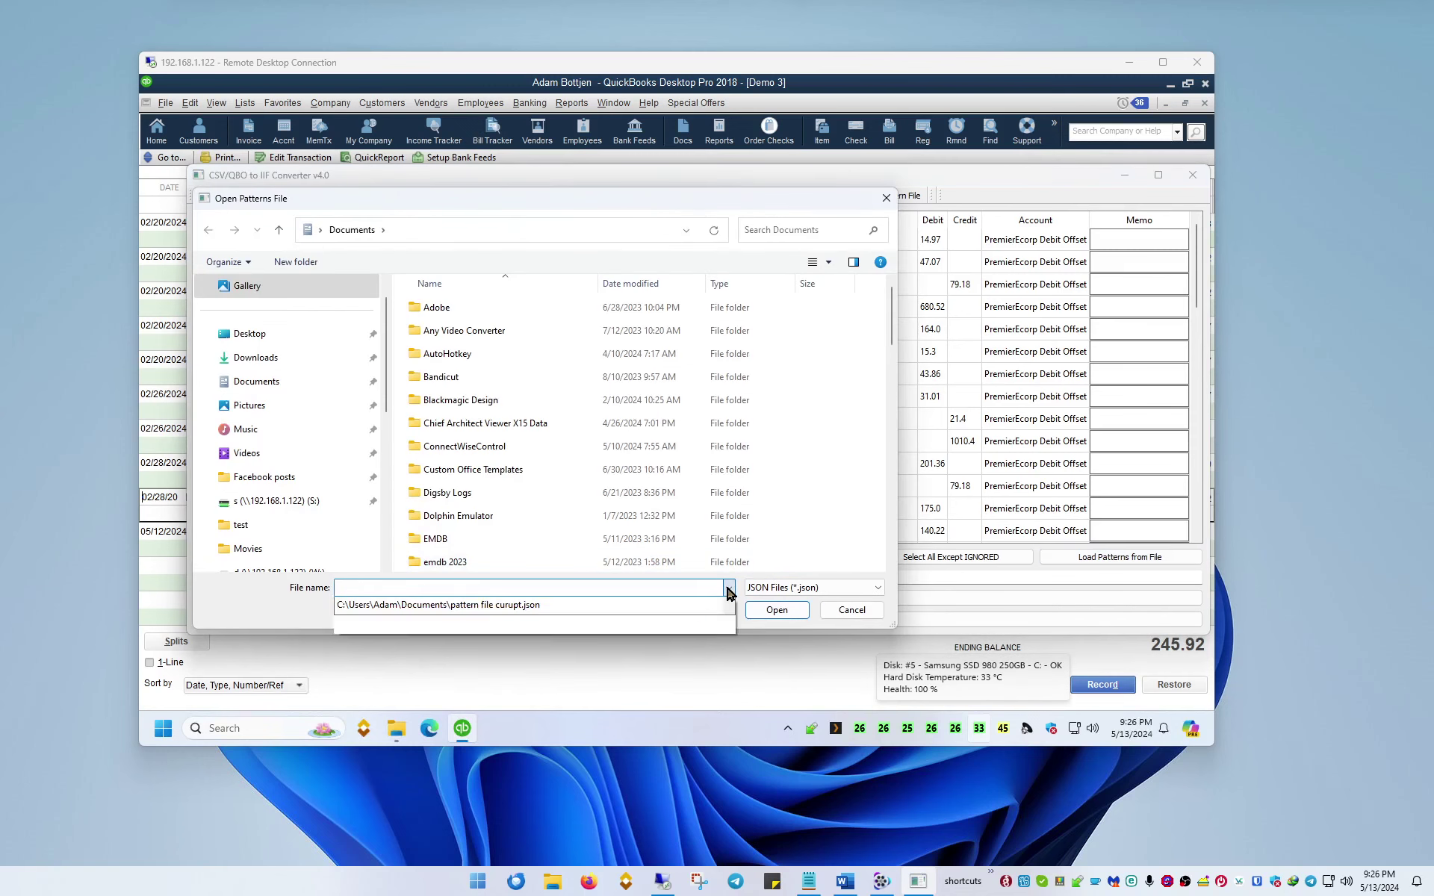
click(698, 618)
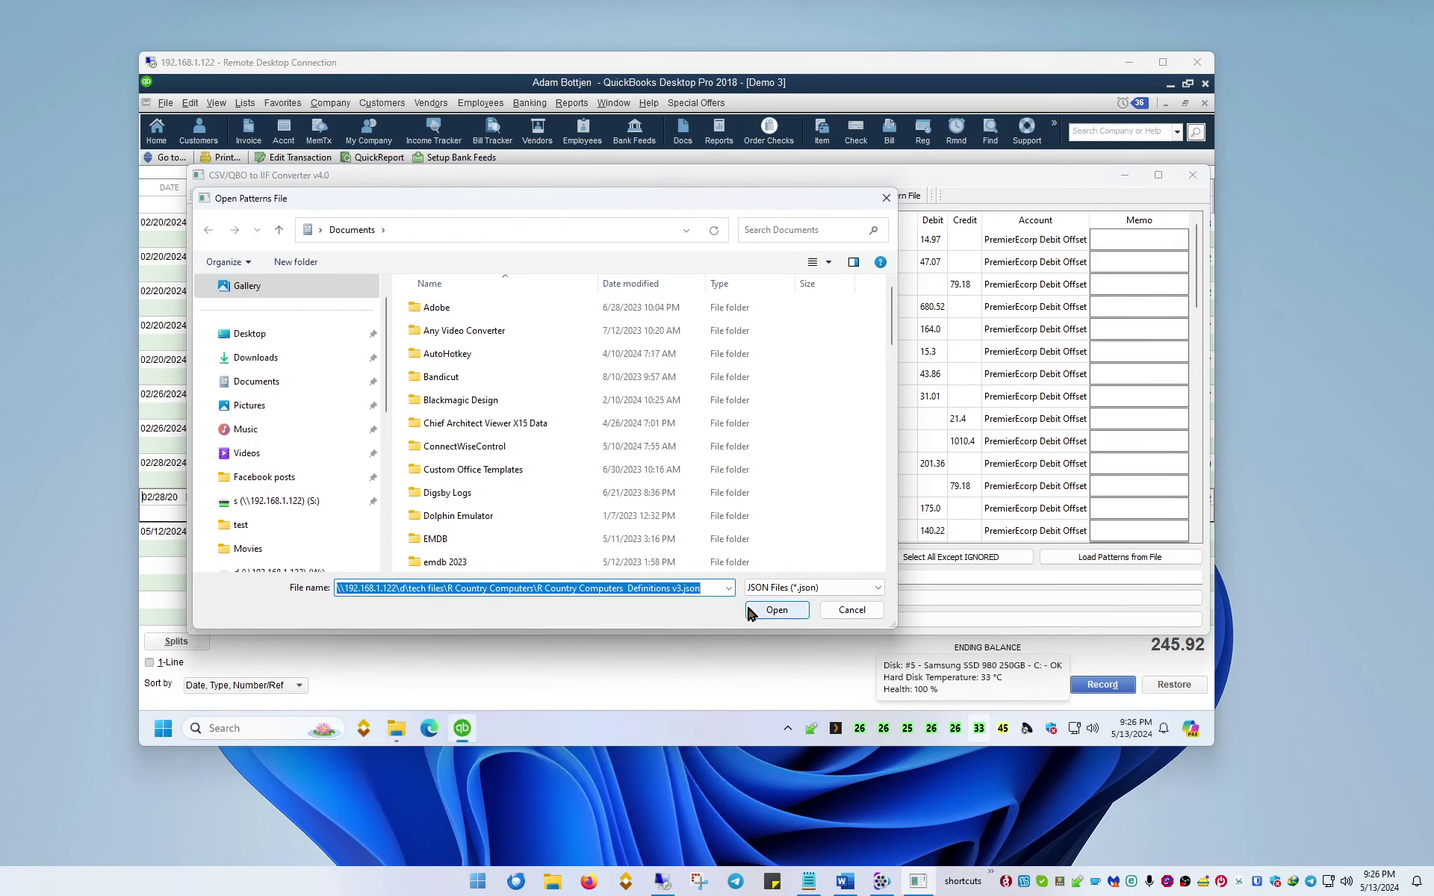
click(777, 610)
scroll(575, 343, down, 10)
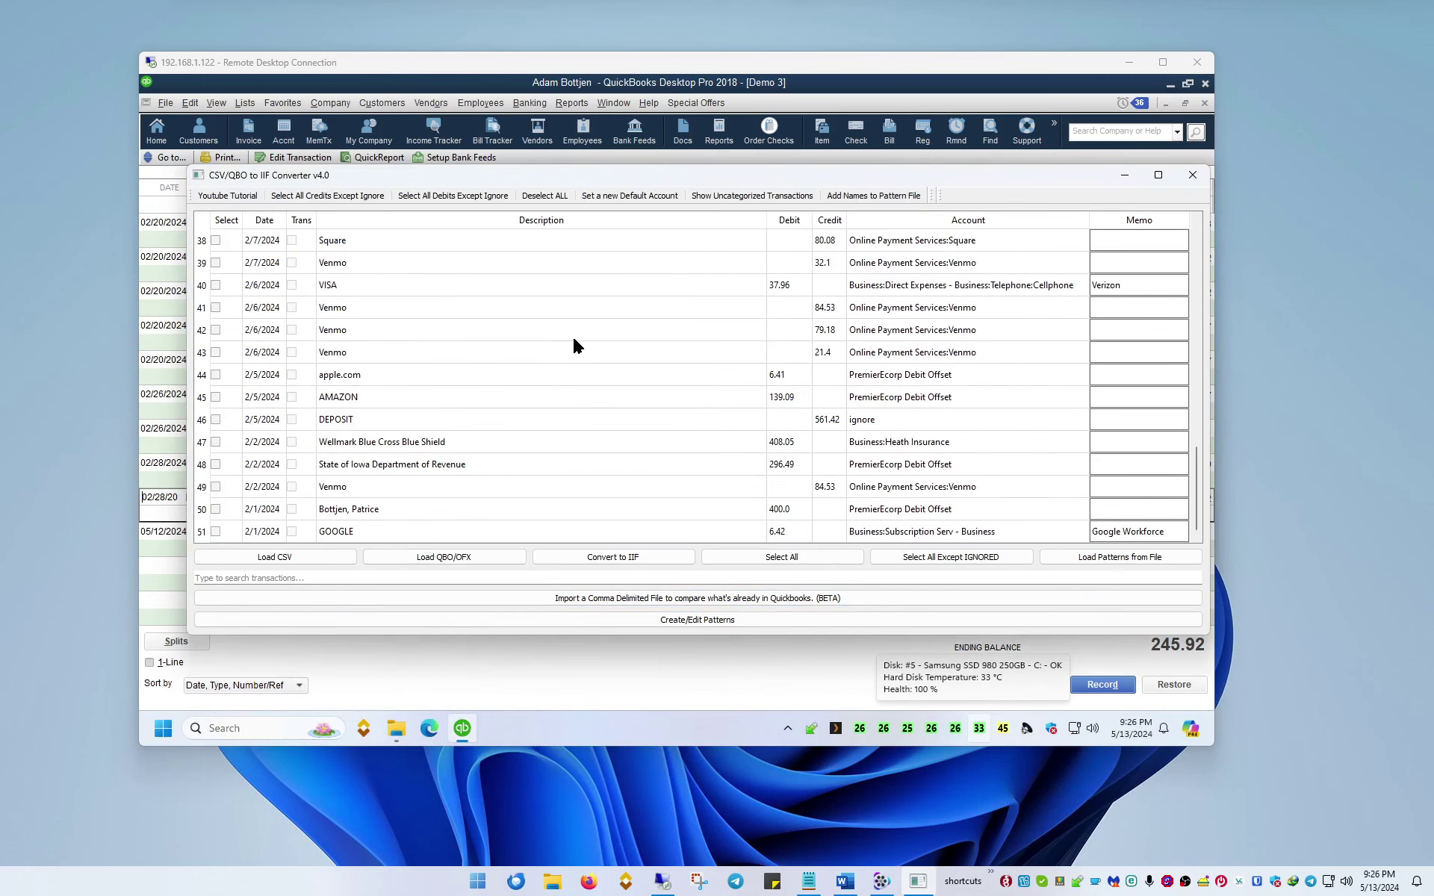
scroll(575, 345, up, 10)
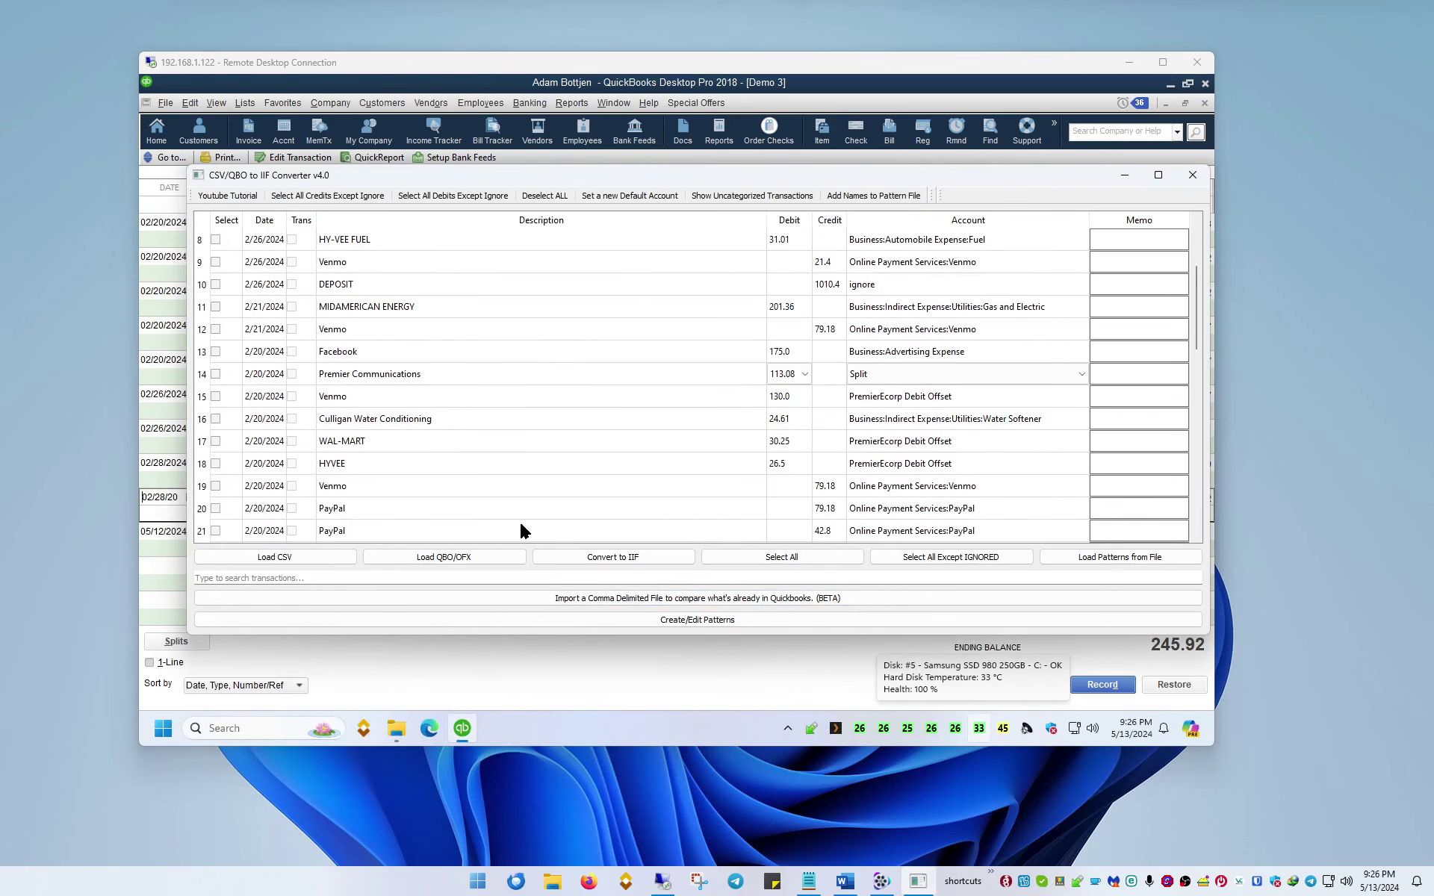
Select all transactions and import w:\commatest.CSV to compare them with what is already in QuickBooks.
click(739, 560)
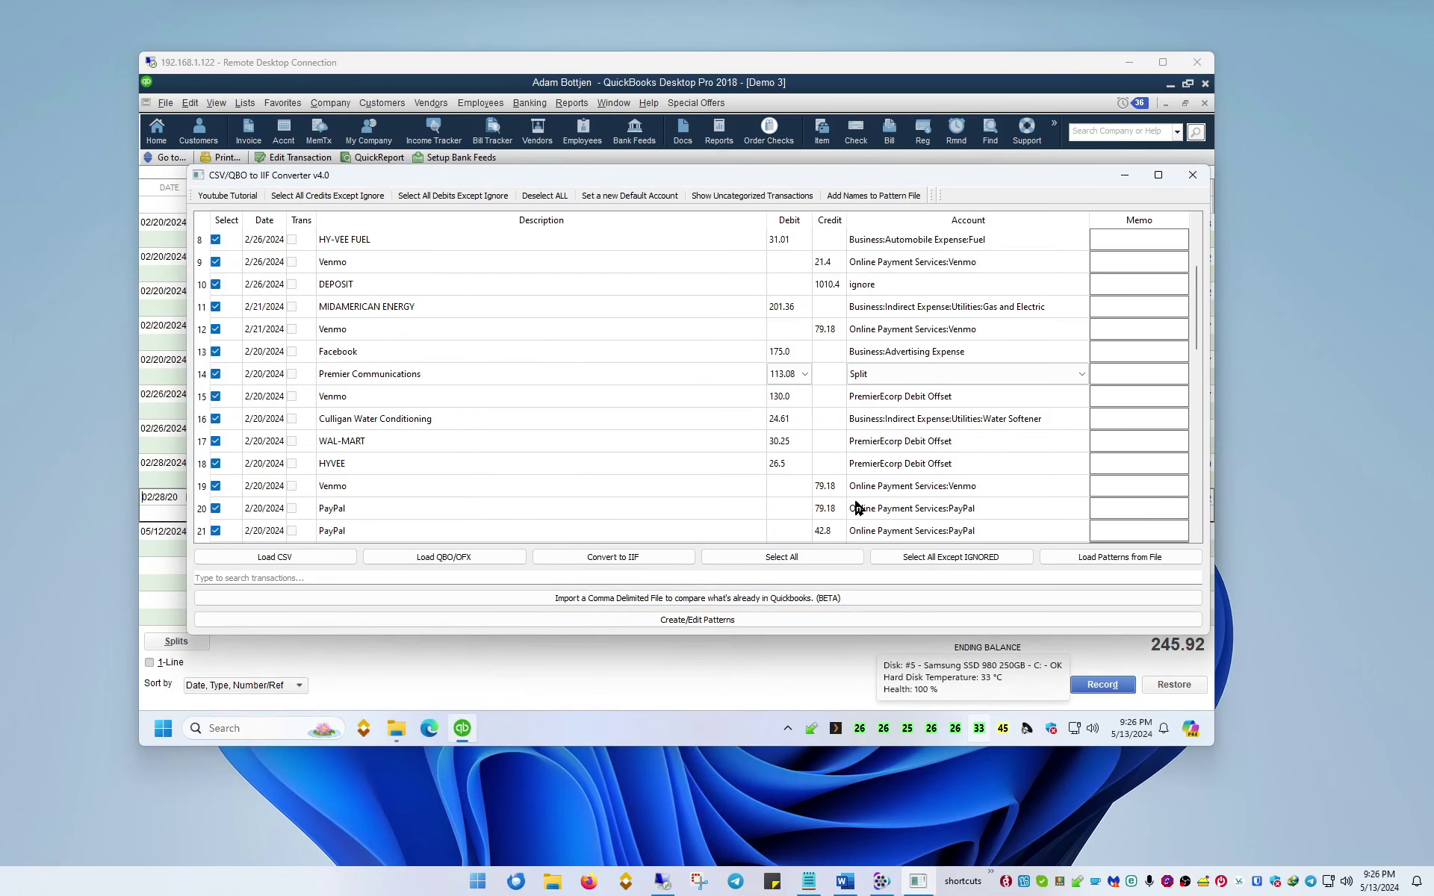
click(590, 602)
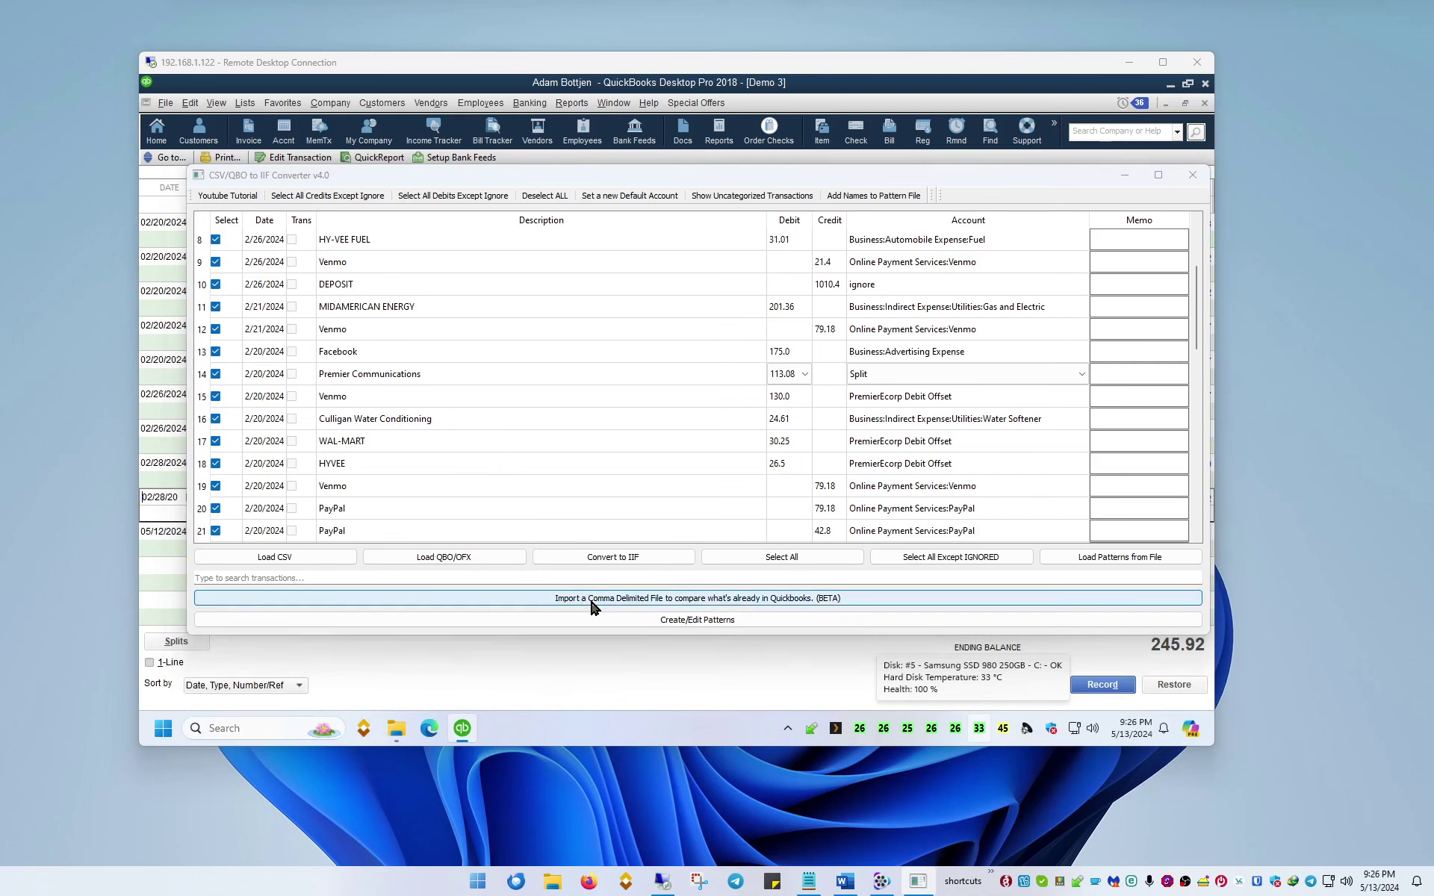
text(w:\comma)
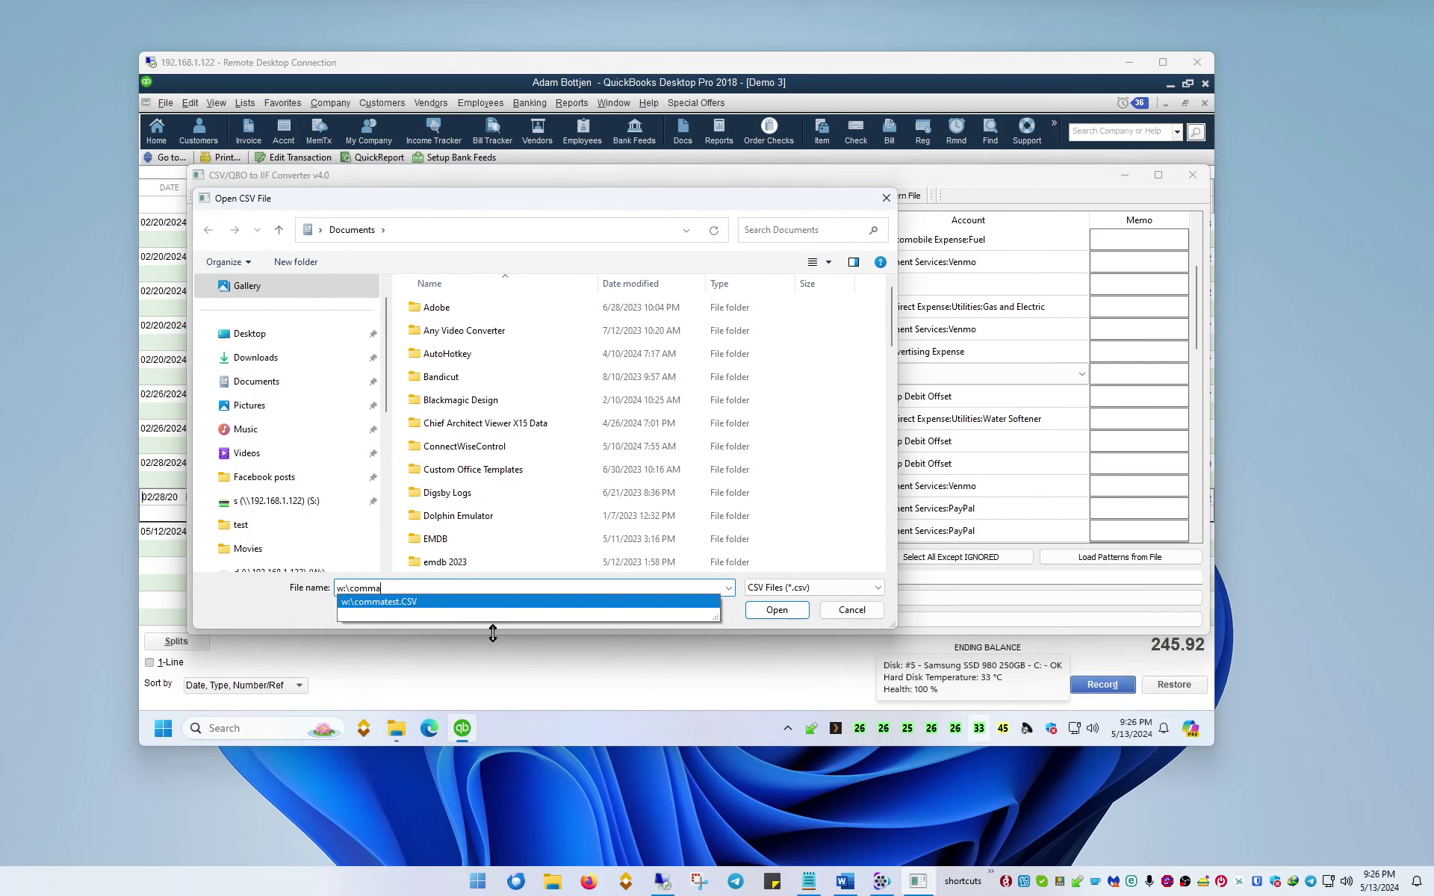
click(511, 603)
click(777, 610)
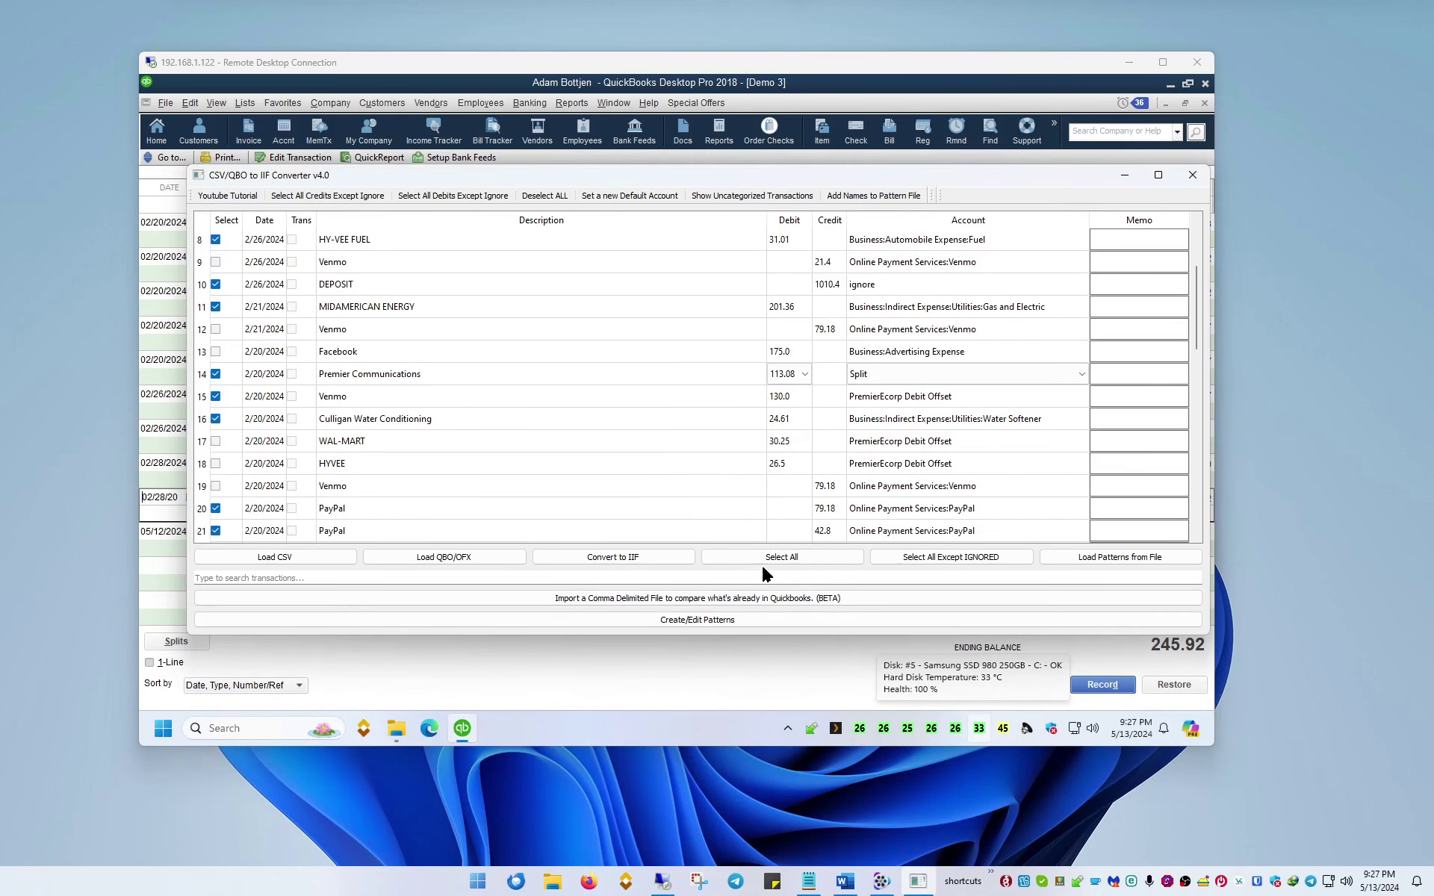
Review the unselected transactions in the converter list against the entries in the Demo 3 register.
drag(433, 176, 959, 126)
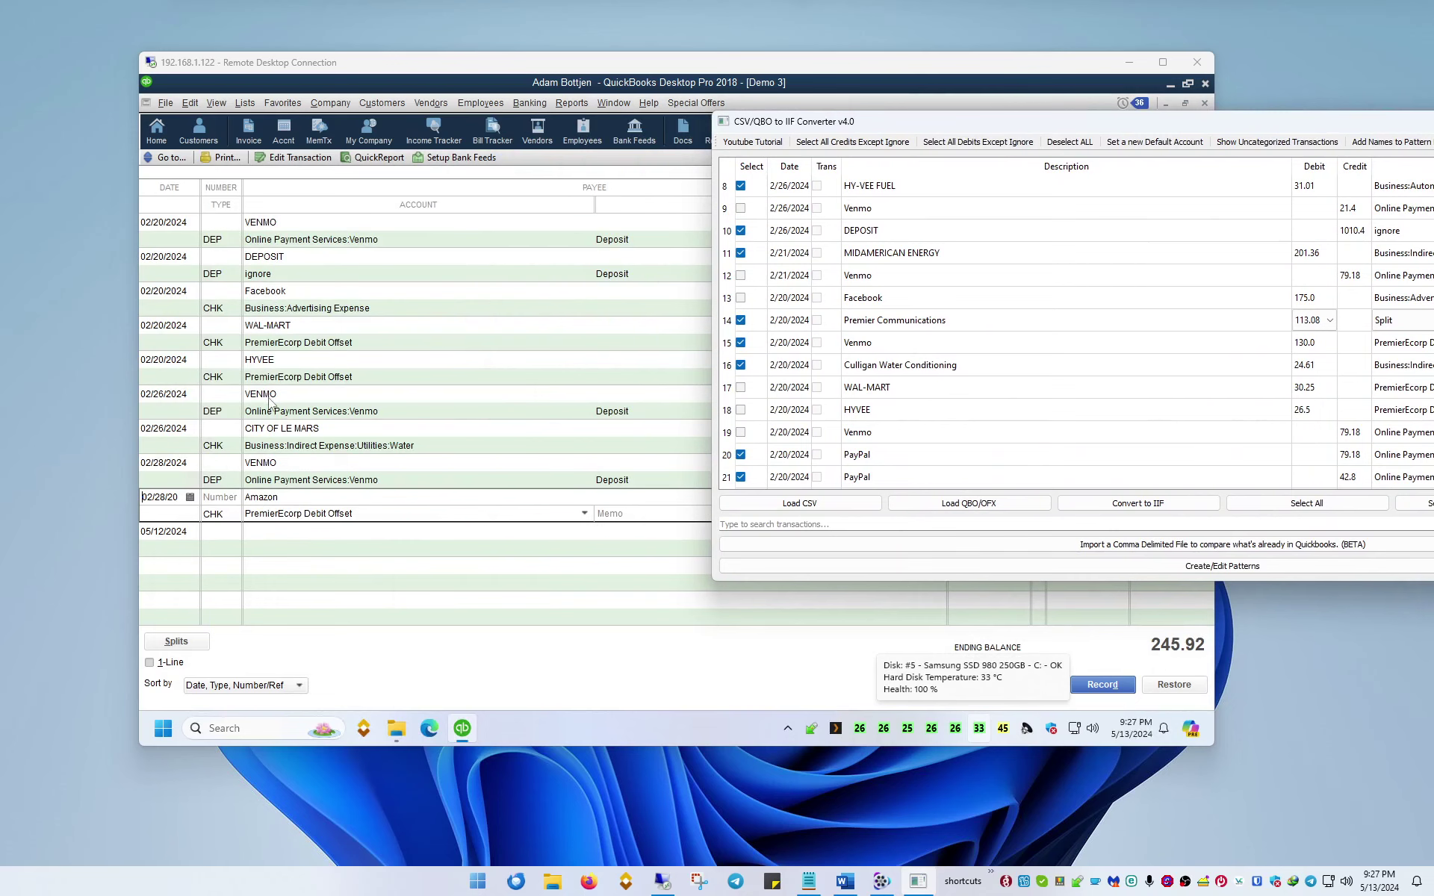
drag(840, 123, 425, 115)
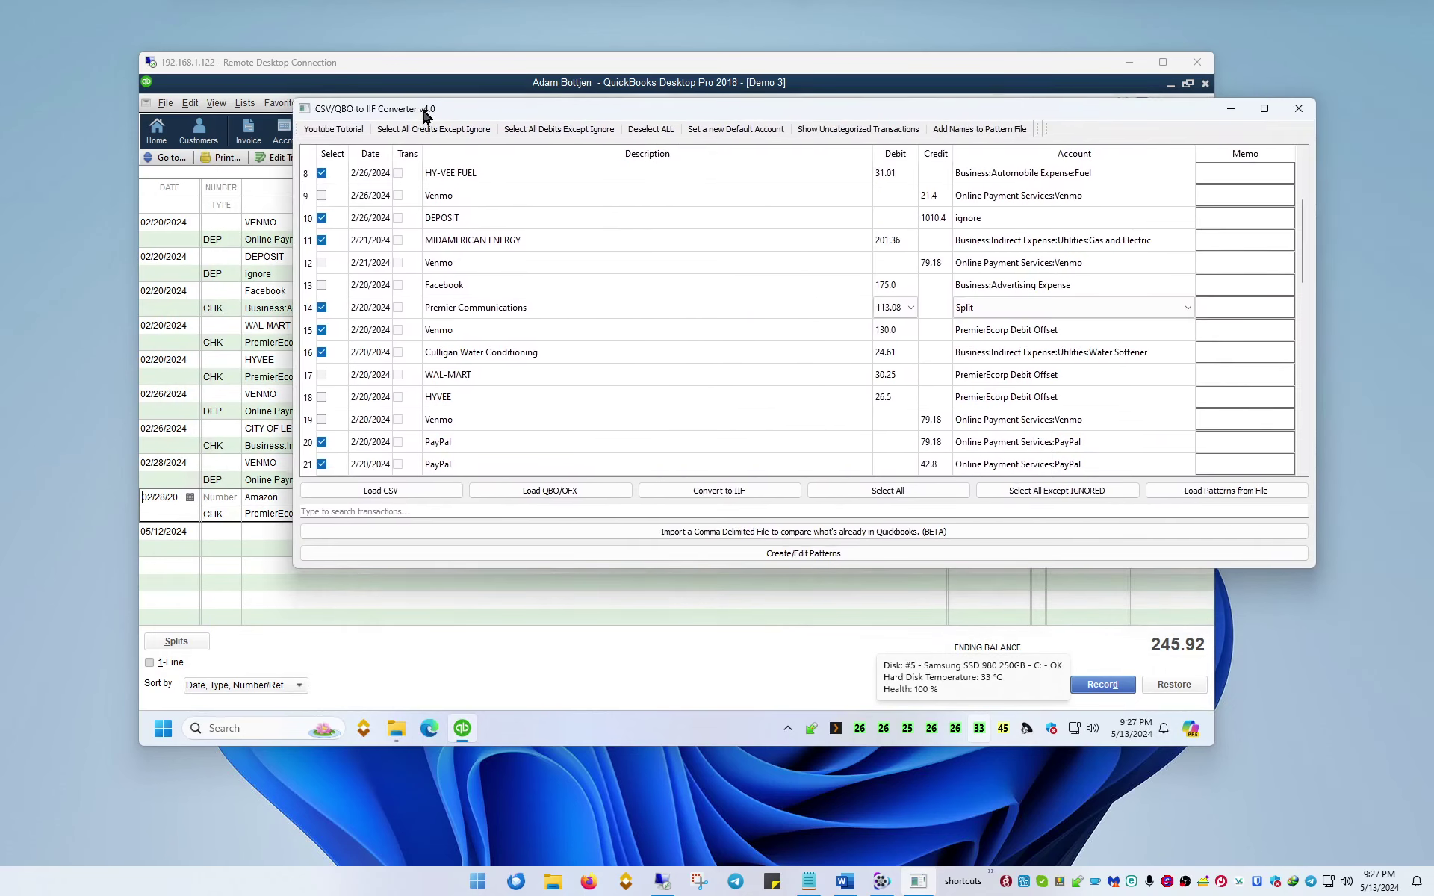
click(478, 197)
click(463, 262)
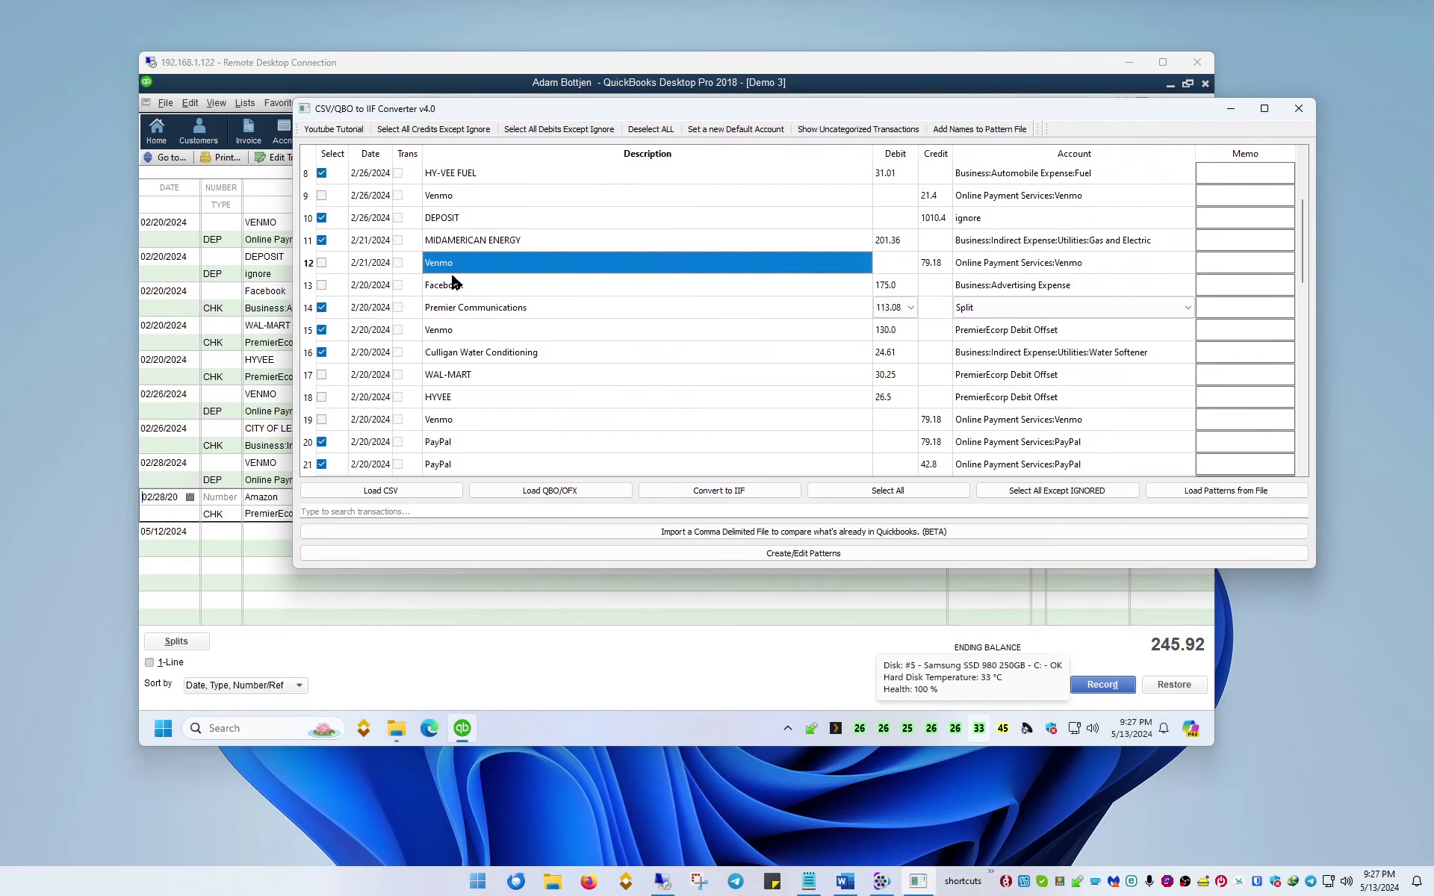
click(455, 285)
click(448, 378)
click(448, 400)
click(446, 420)
scroll(462, 409, down, 2)
scroll(462, 409, down, 4)
click(450, 354)
scroll(471, 349, down, 3)
click(474, 331)
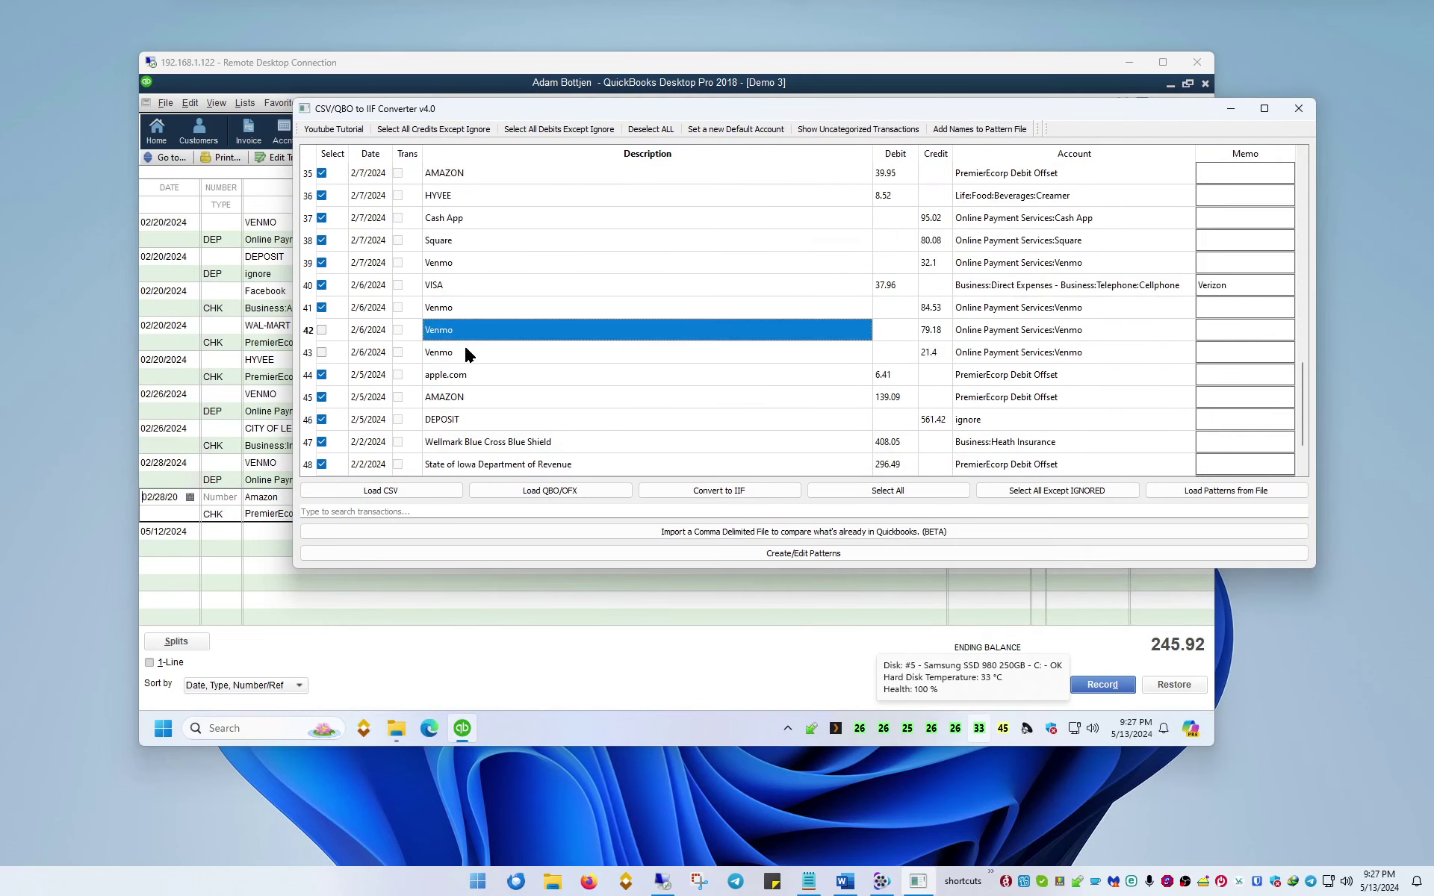
click(467, 354)
Start the IIF conversion of the selected transactions and briefly view the form for adding a QuickBooks account.
drag(632, 116, 749, 106)
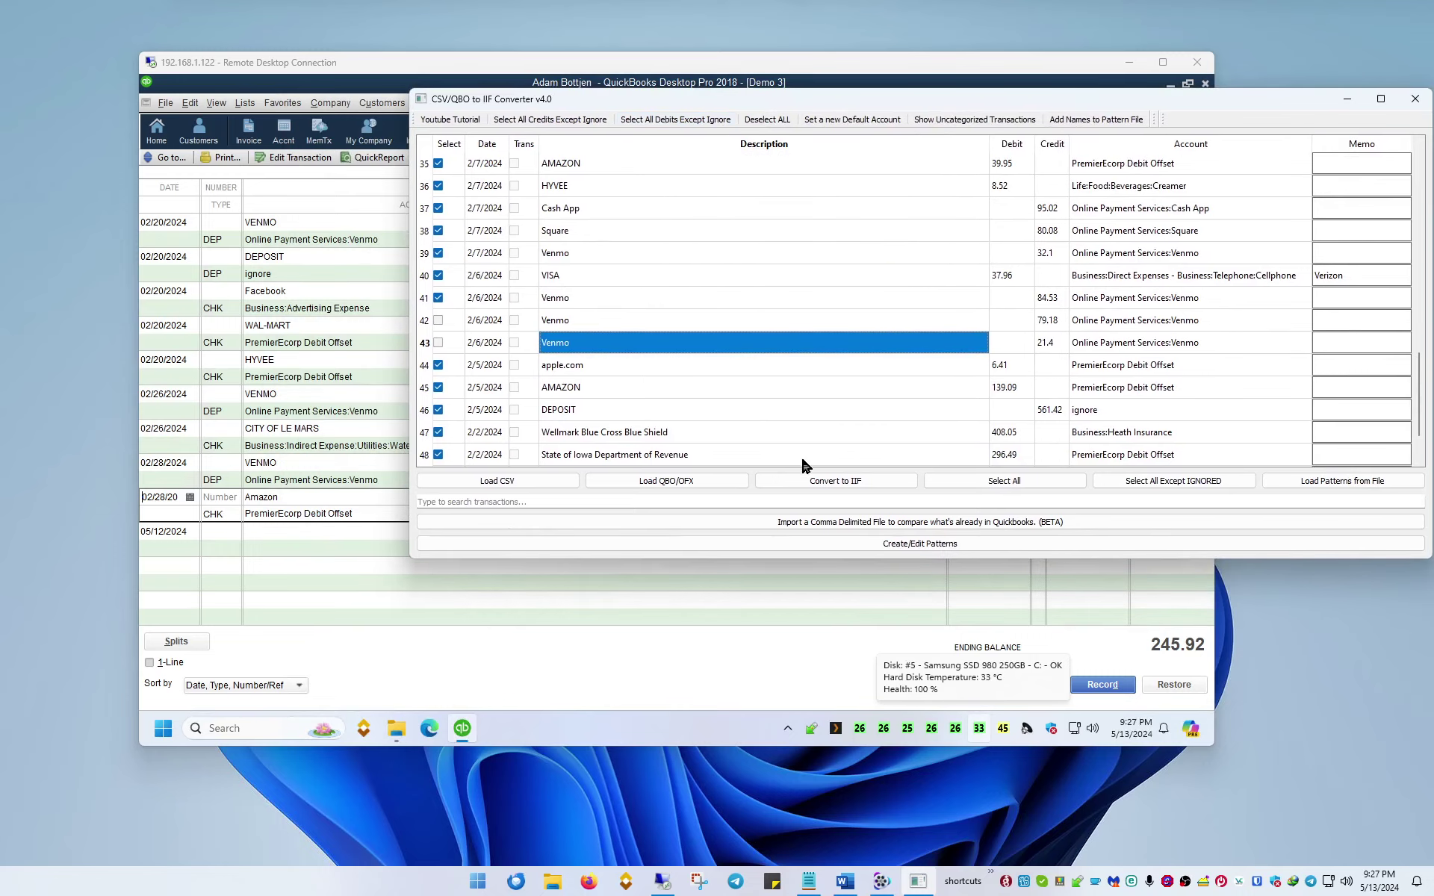
click(807, 482)
click(654, 442)
click(654, 457)
click(653, 465)
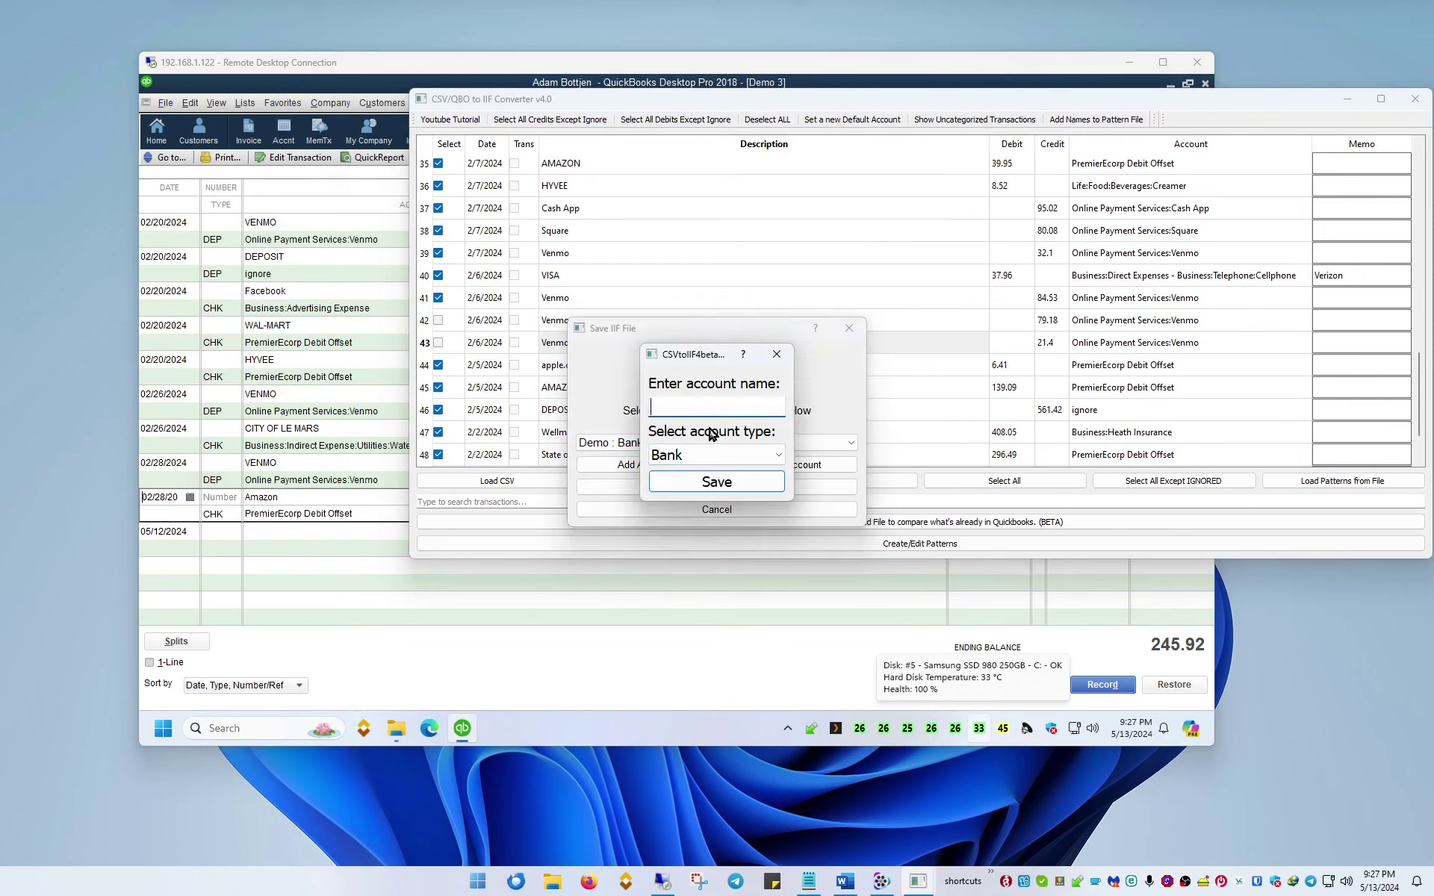
click(670, 478)
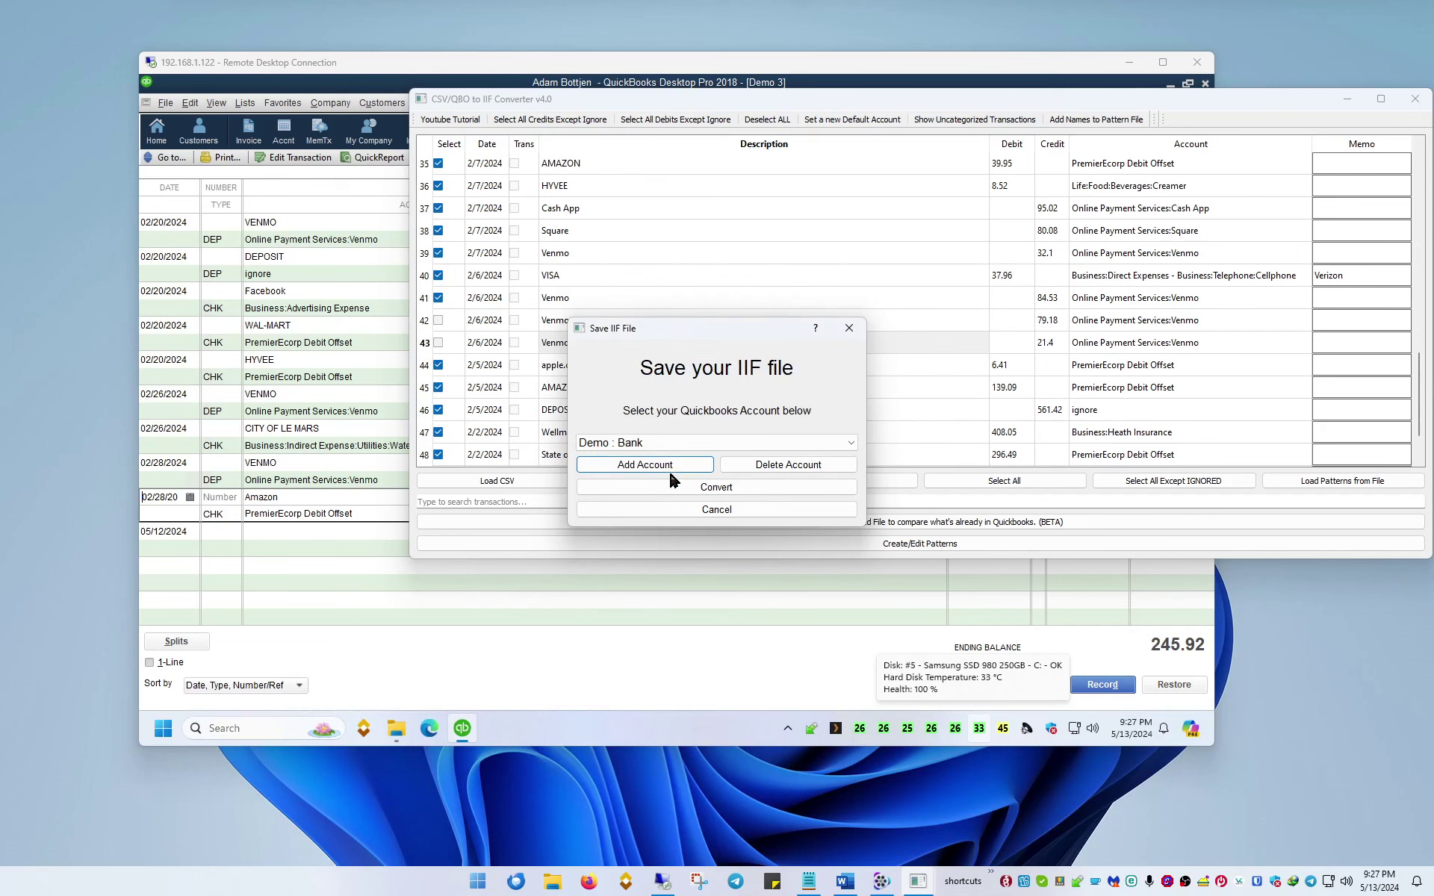
Convert the selected transactions for the Demo bank account and save them as w:\demo 3.iif, replacing the existing file.
click(697, 489)
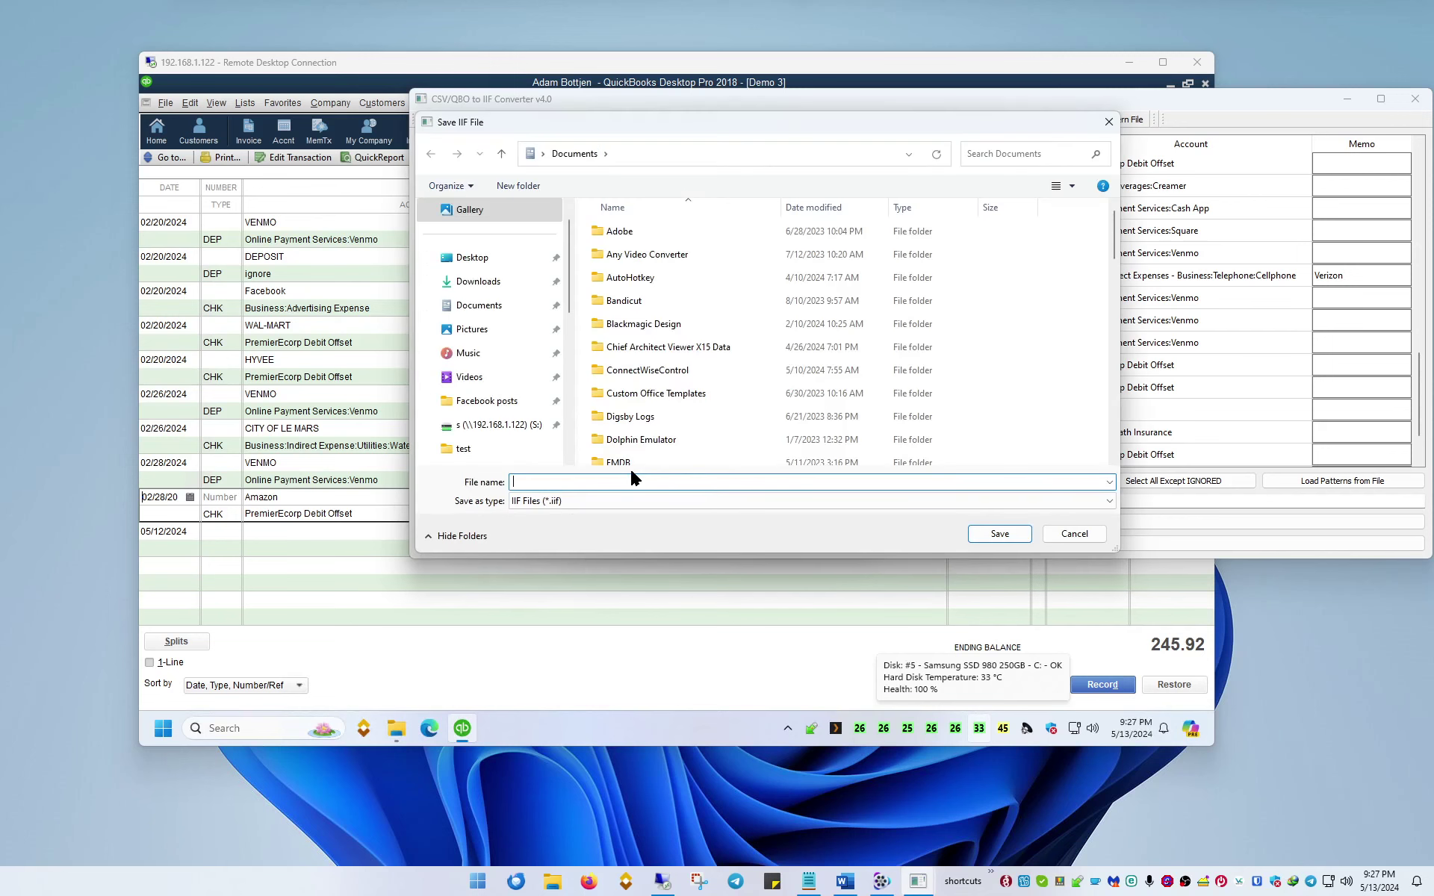
text(w:\demo)
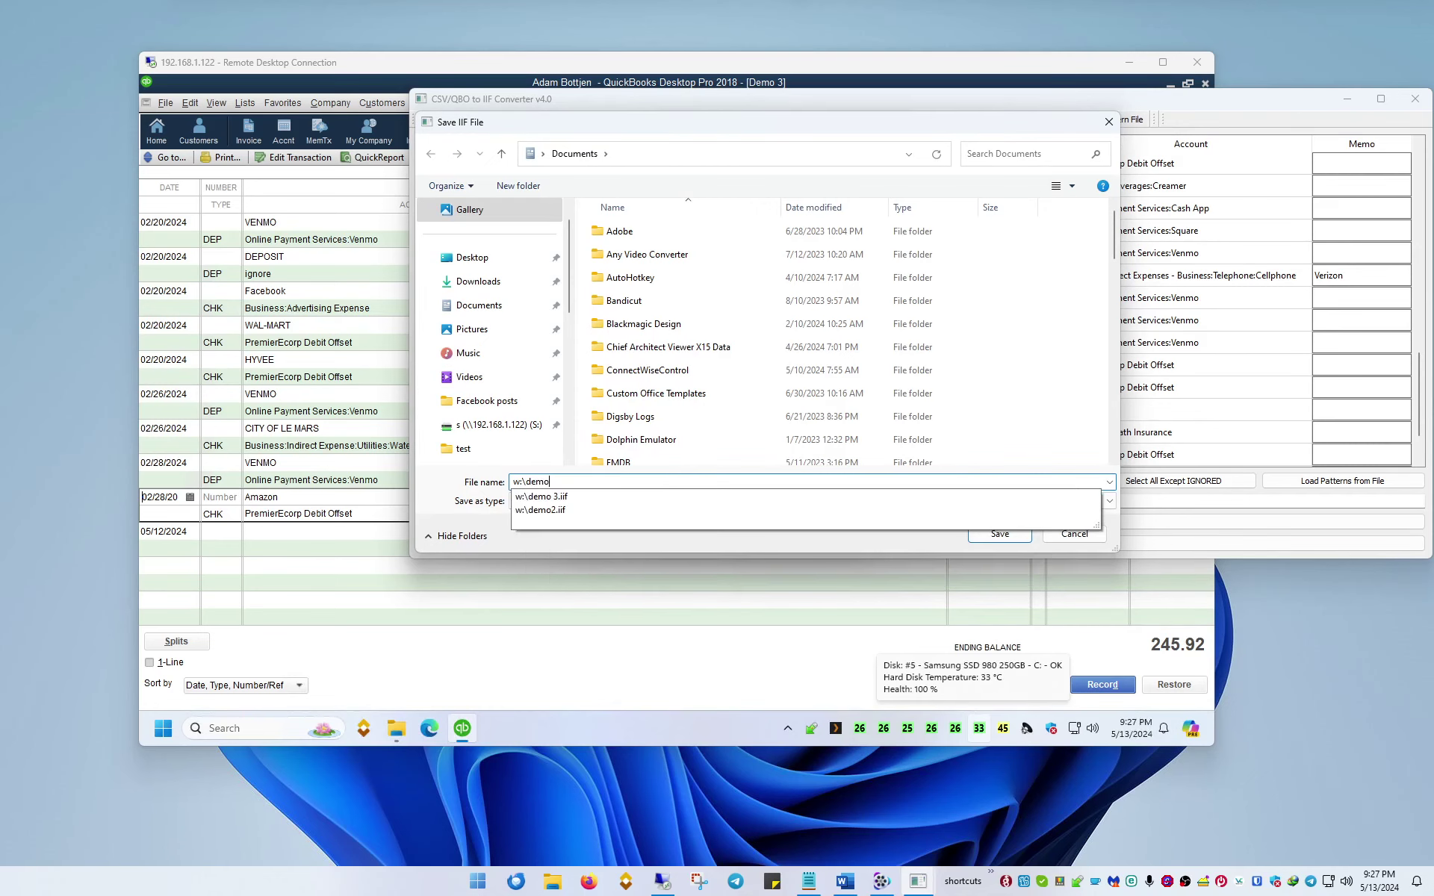
click(588, 499)
click(999, 533)
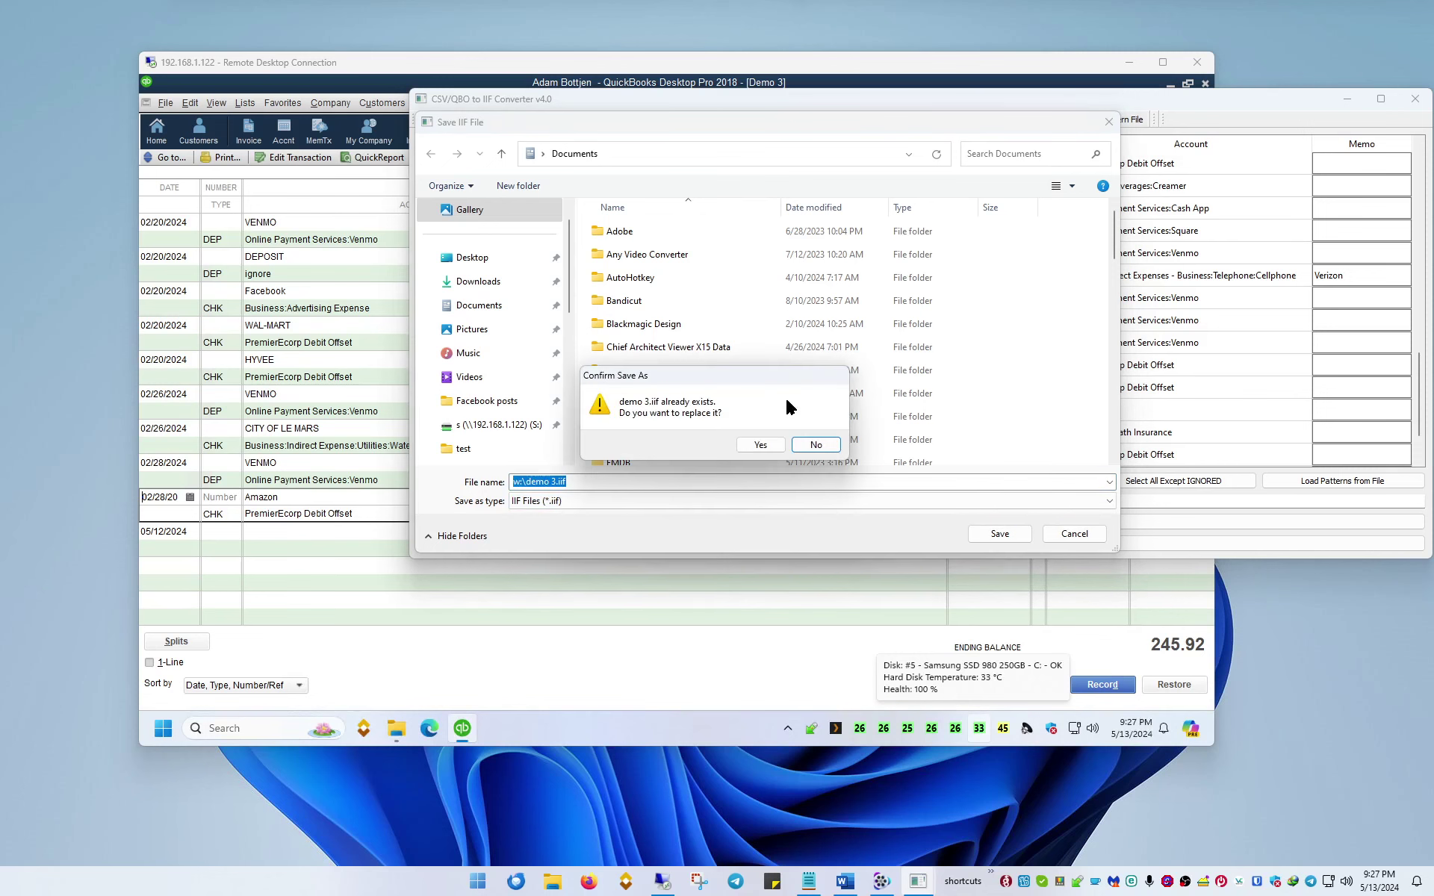
click(762, 446)
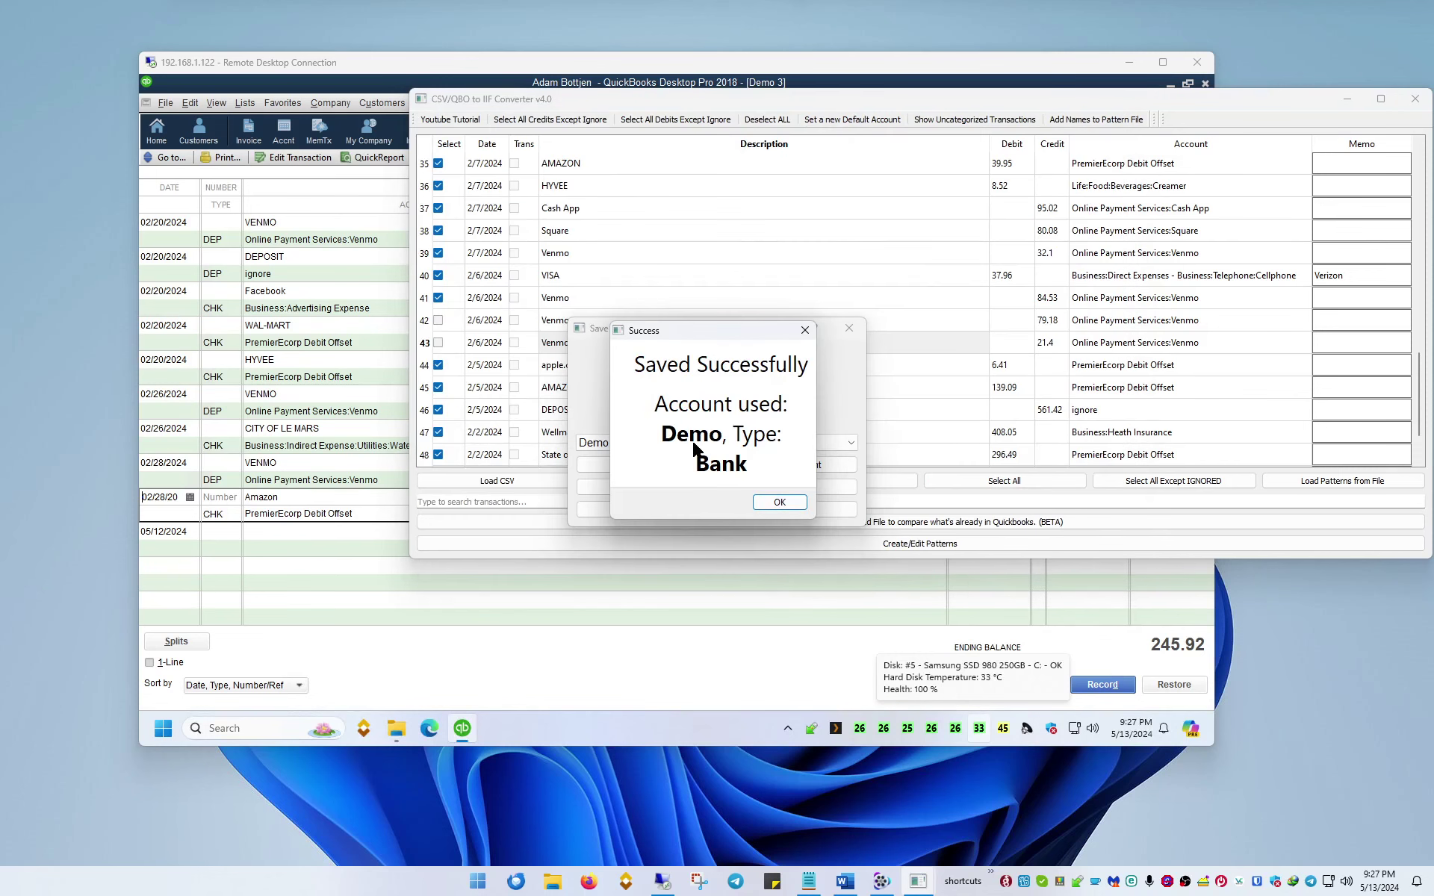
click(779, 502)
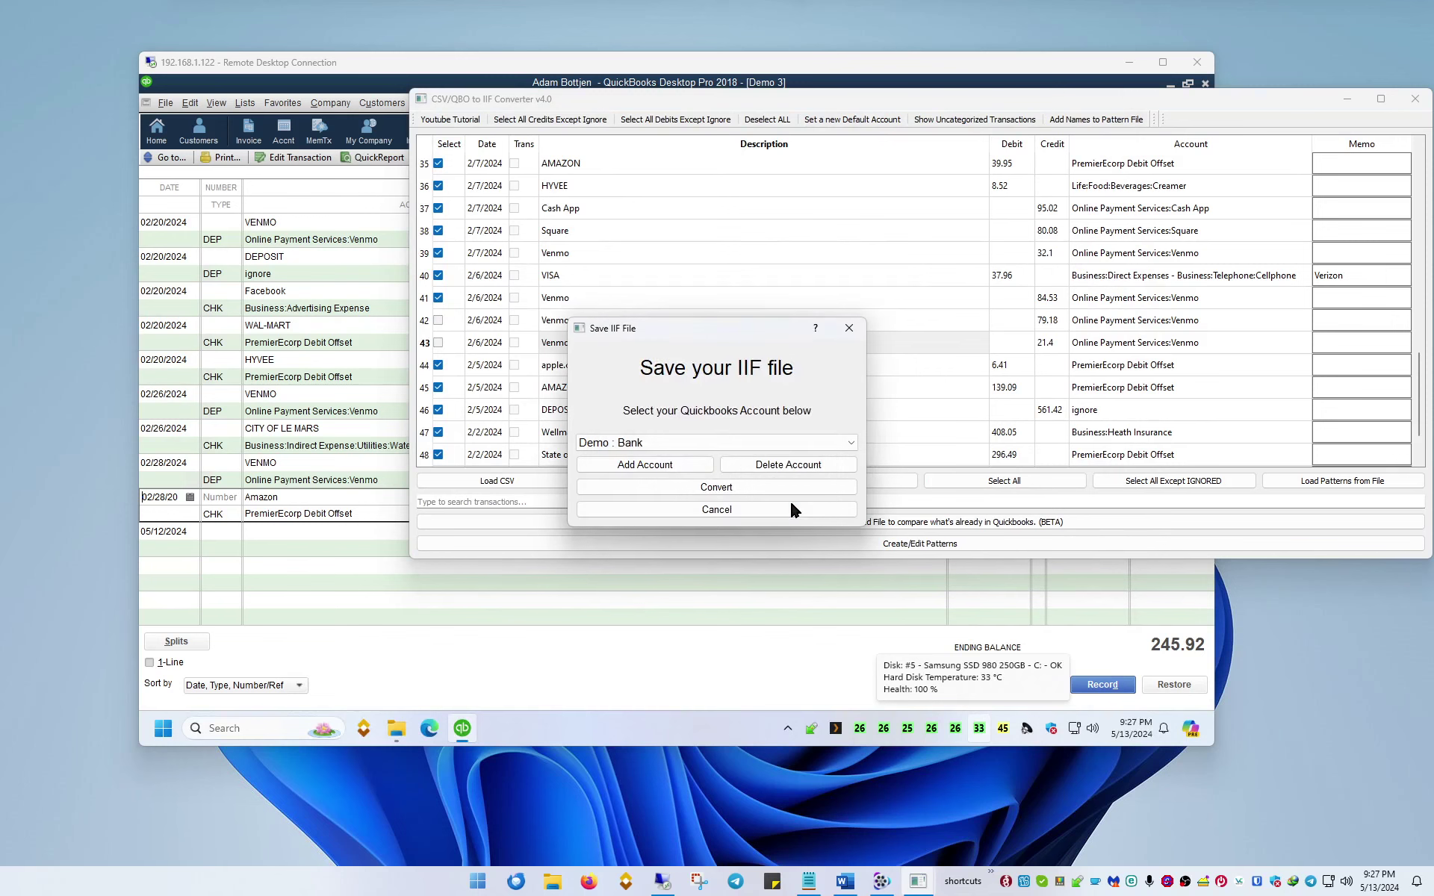
Choose the Demo 3 bank account and convert the selected transactions again, overwriting w:\demo 3.iif.
click(628, 447)
click(627, 467)
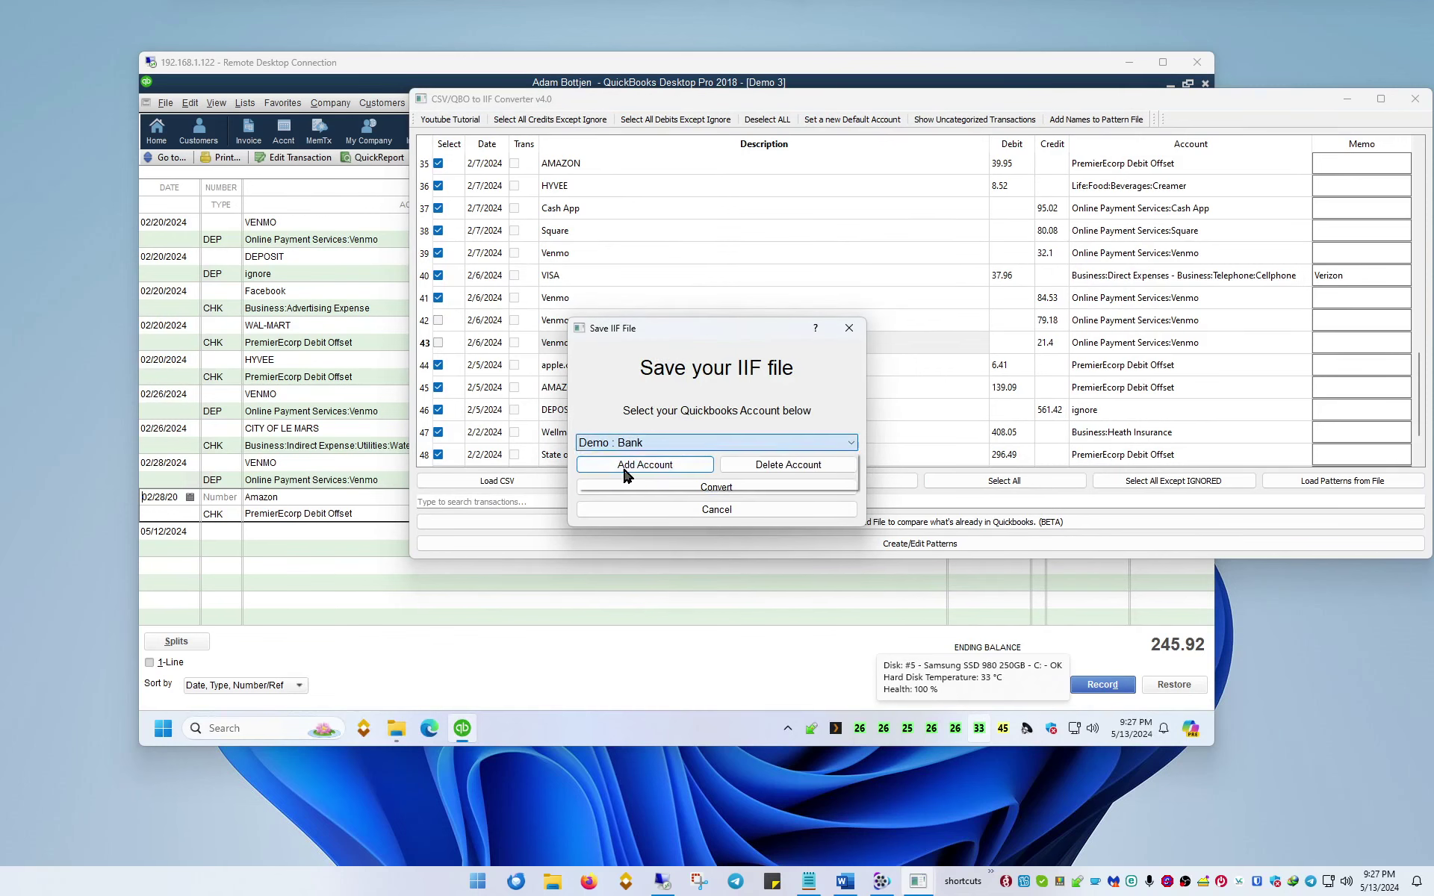
click(677, 487)
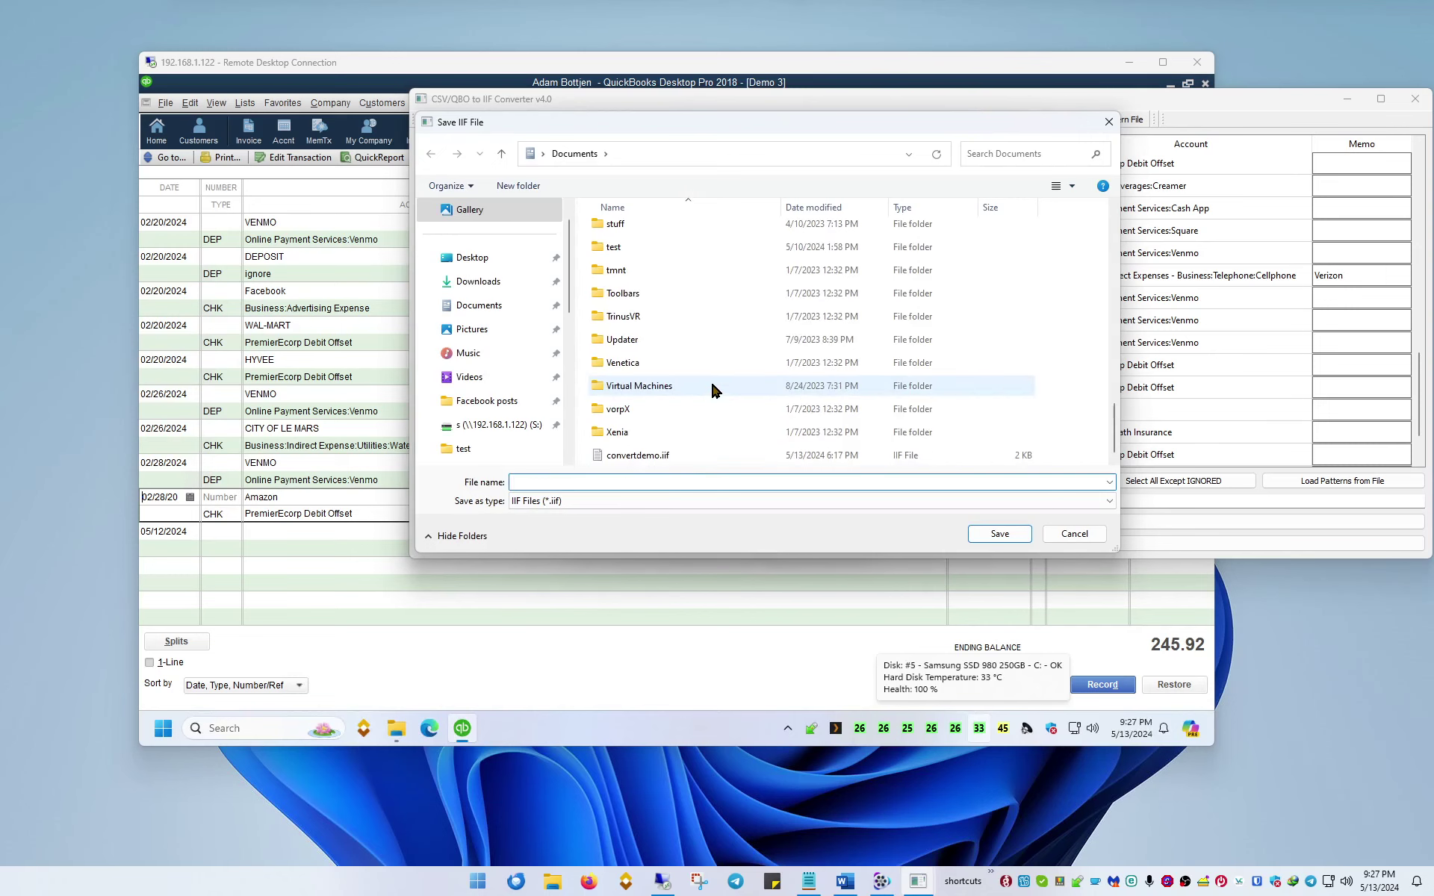
text(w:\)
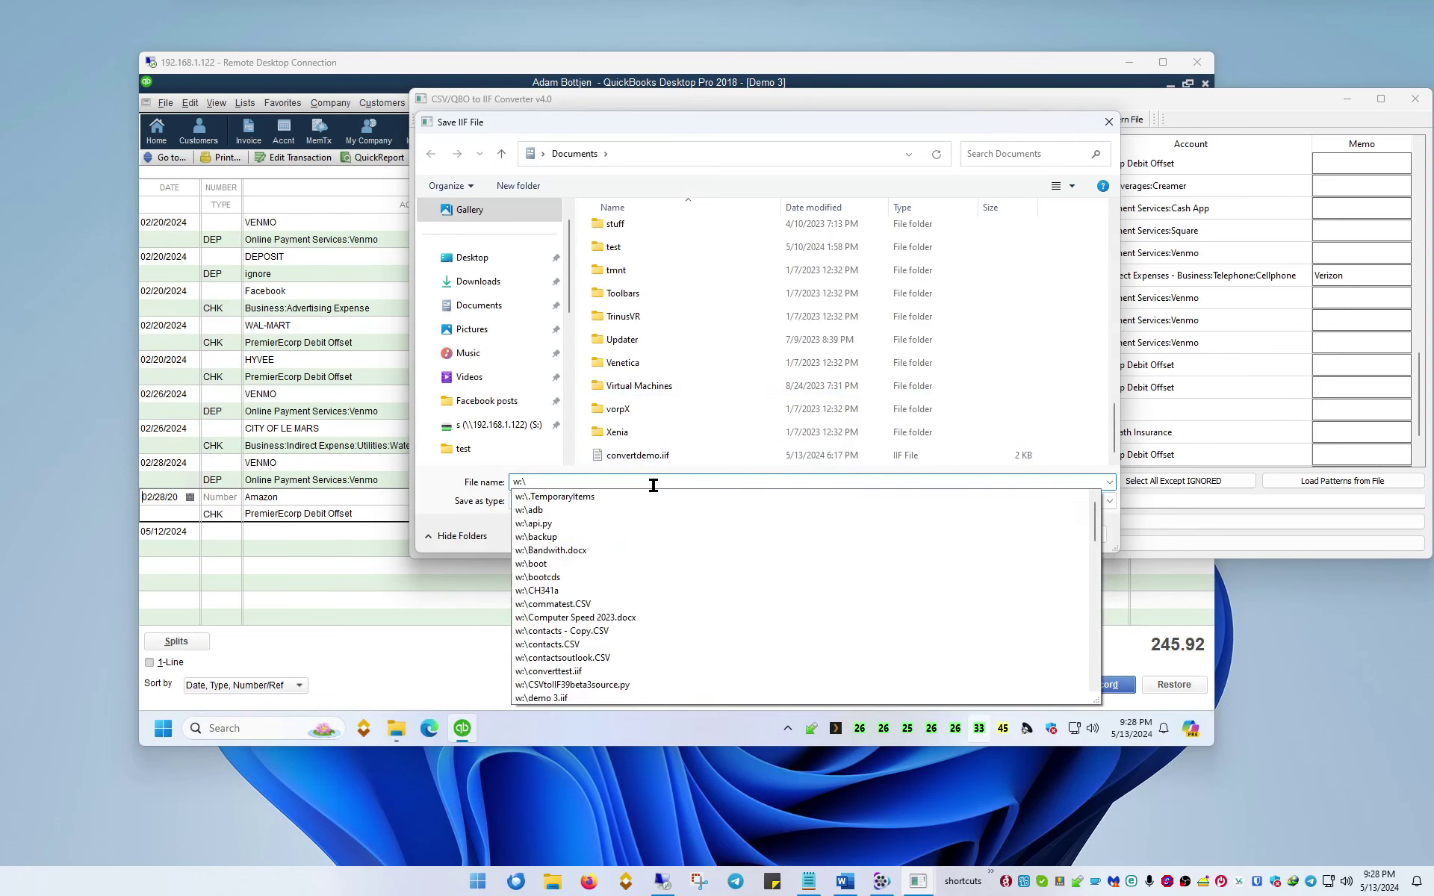
text(demo)
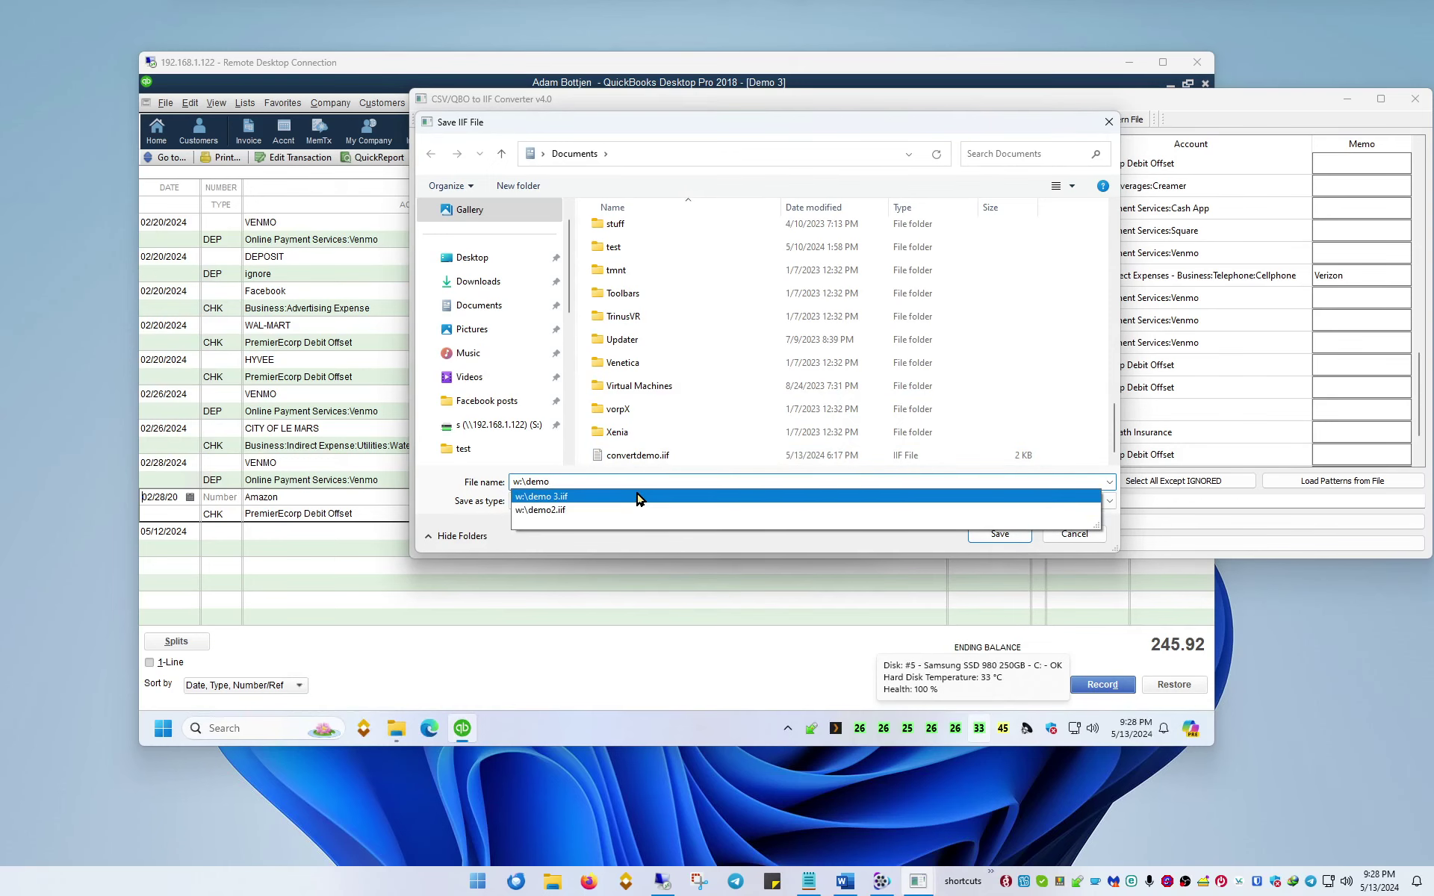
click(637, 497)
click(1014, 535)
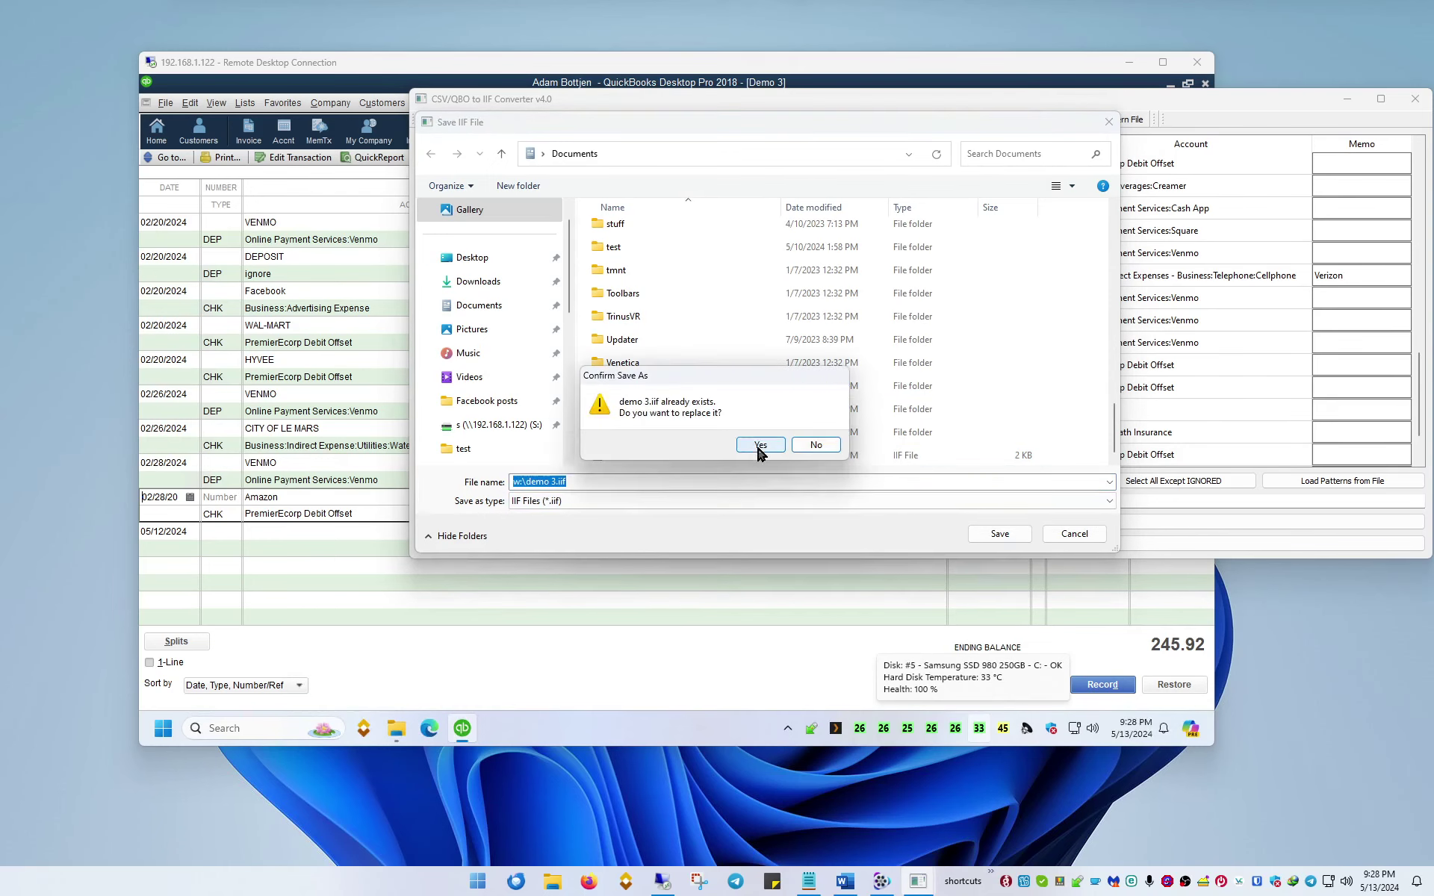
click(759, 445)
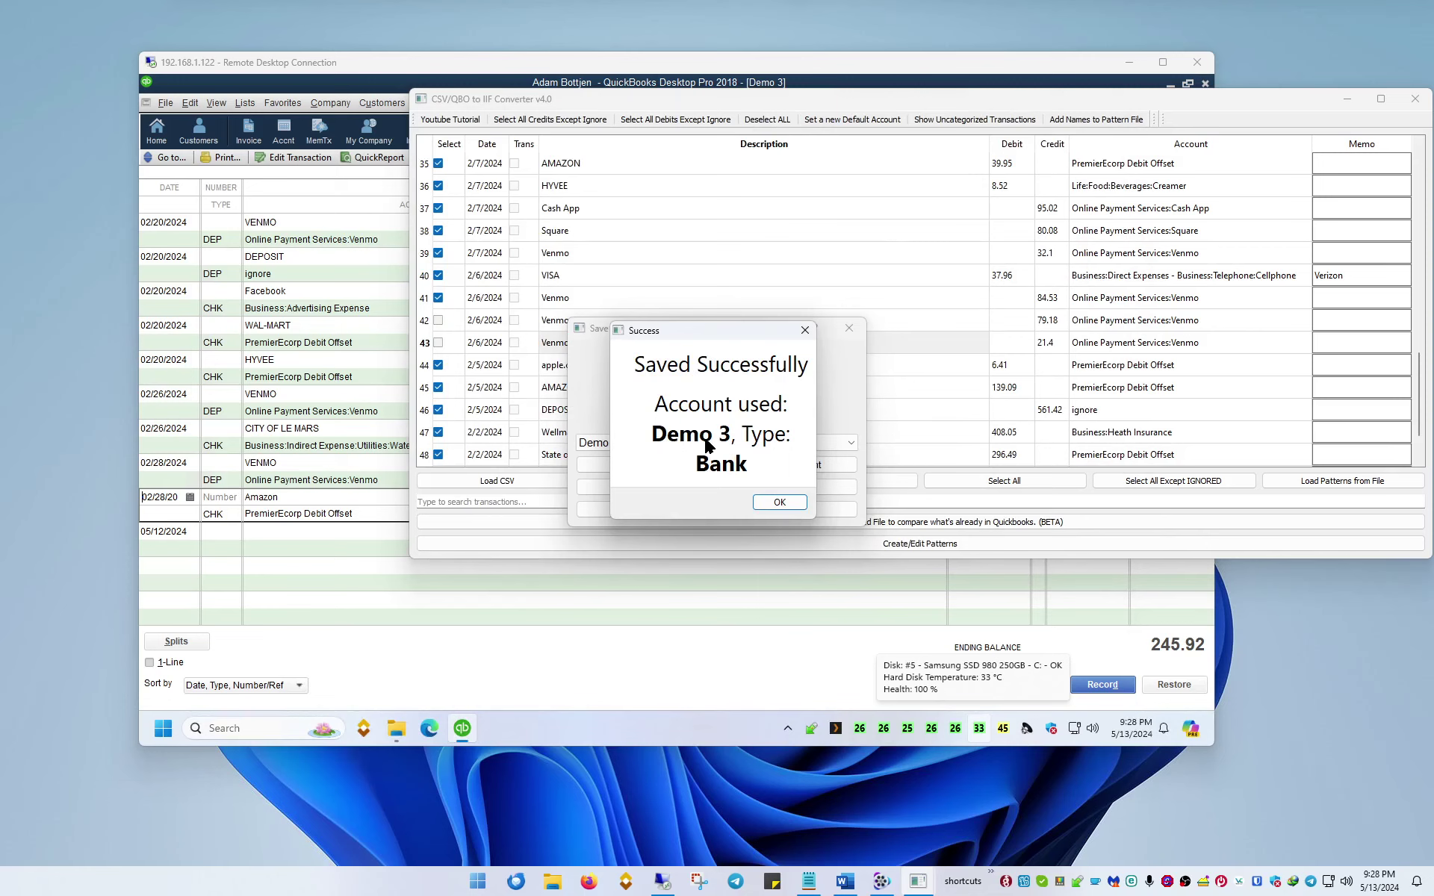
click(759, 505)
Switch to QuickBooks, import the IIF file d:\demo 3.iif, and look over the entries in the Demo 3 register.
click(312, 595)
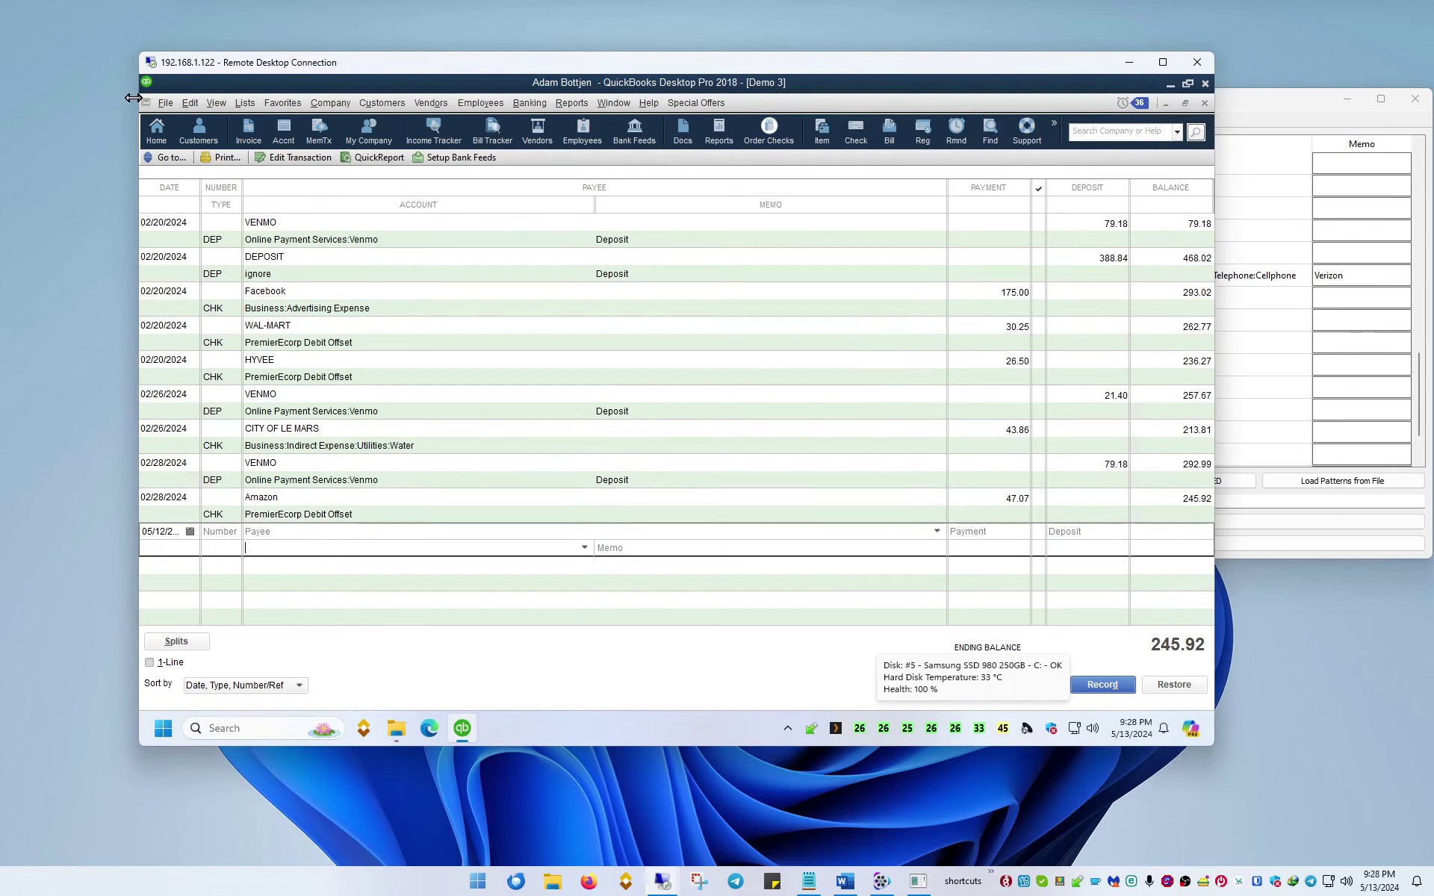
click(163, 102)
mouse_move(271, 233)
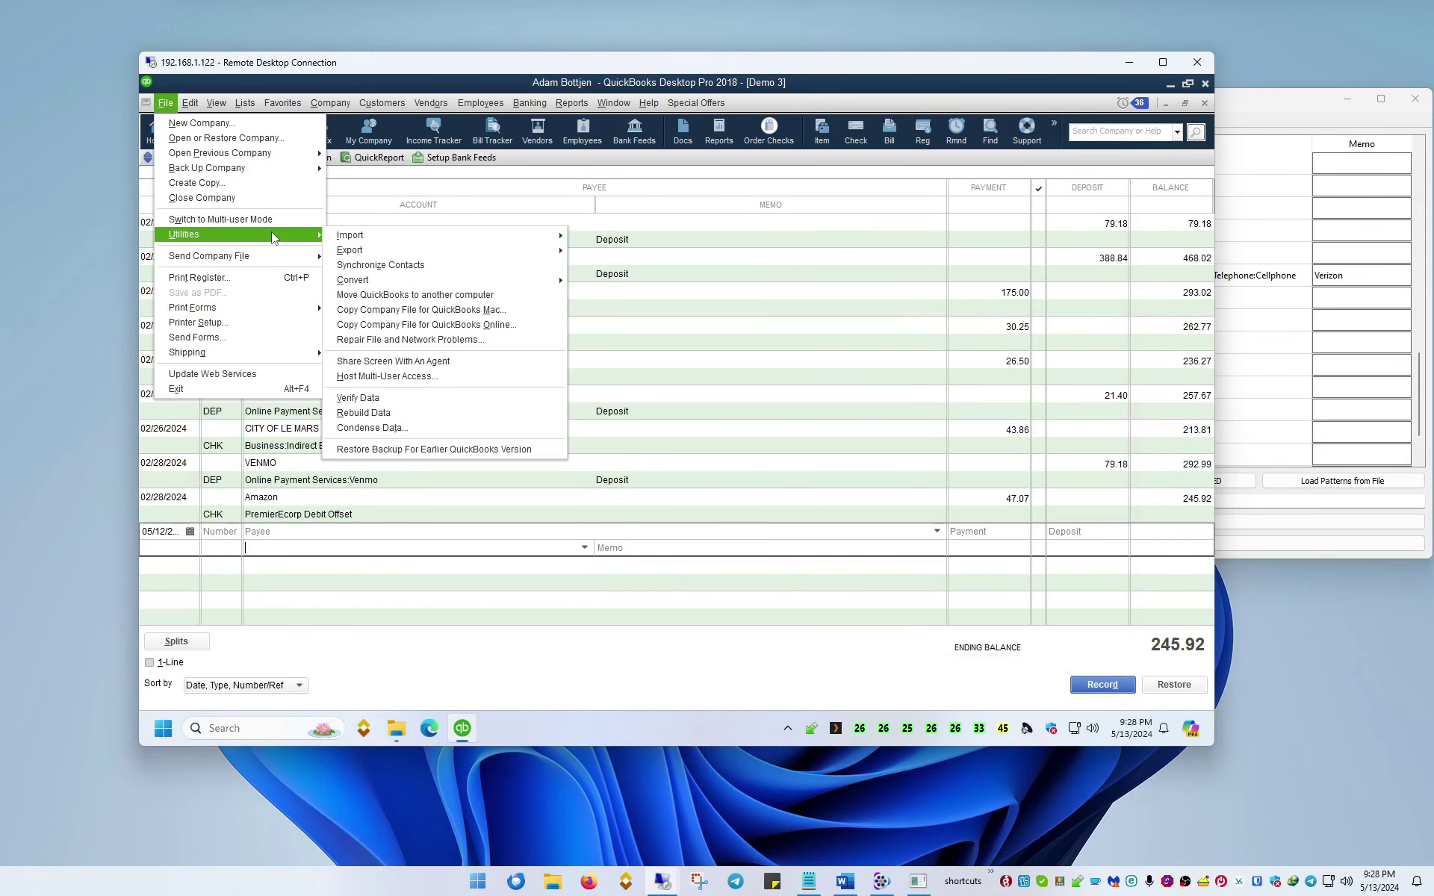
mouse_move(367, 244)
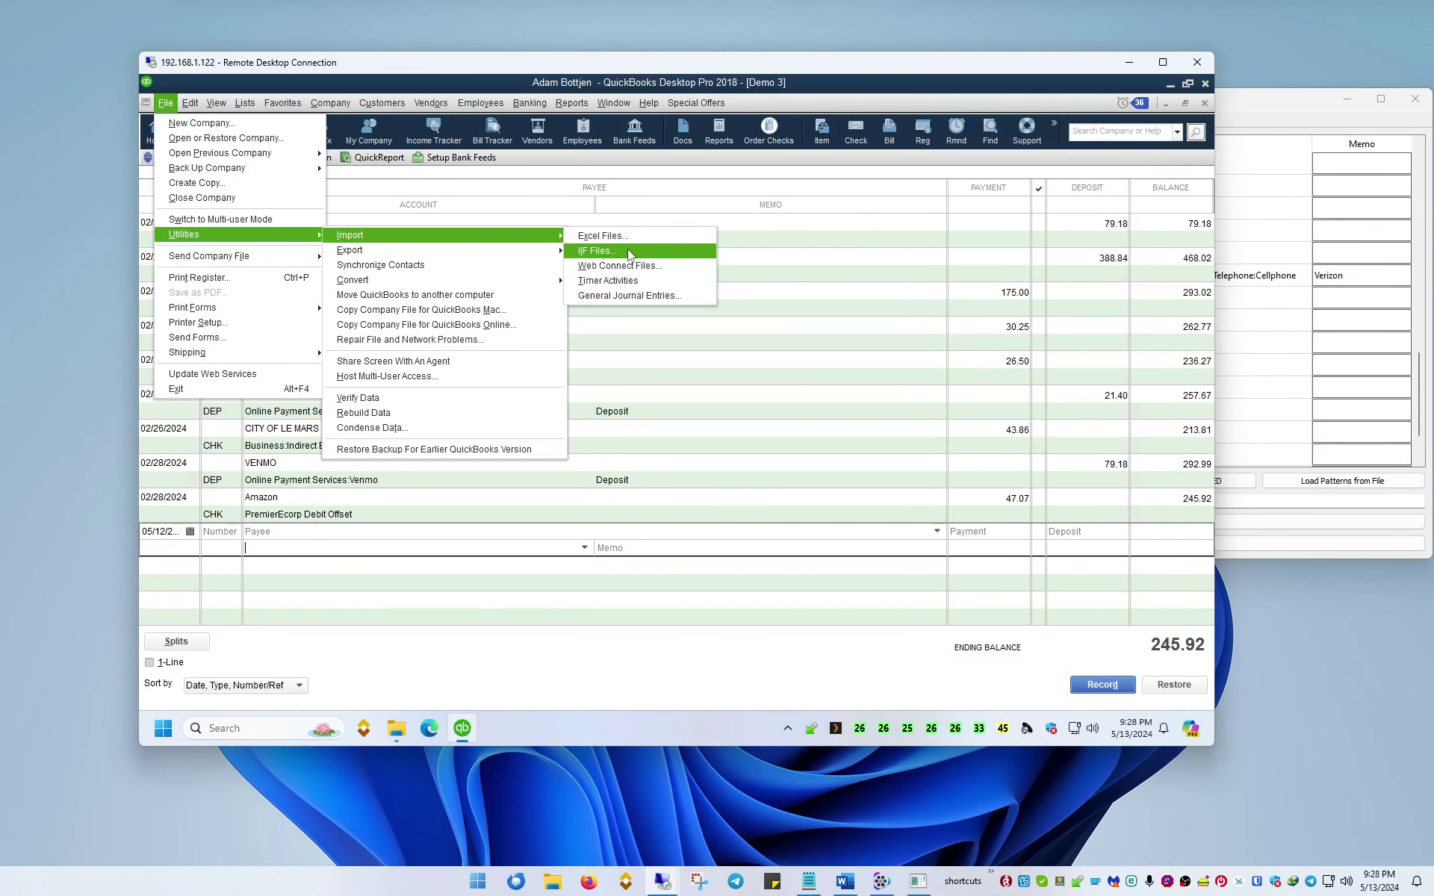
click(627, 251)
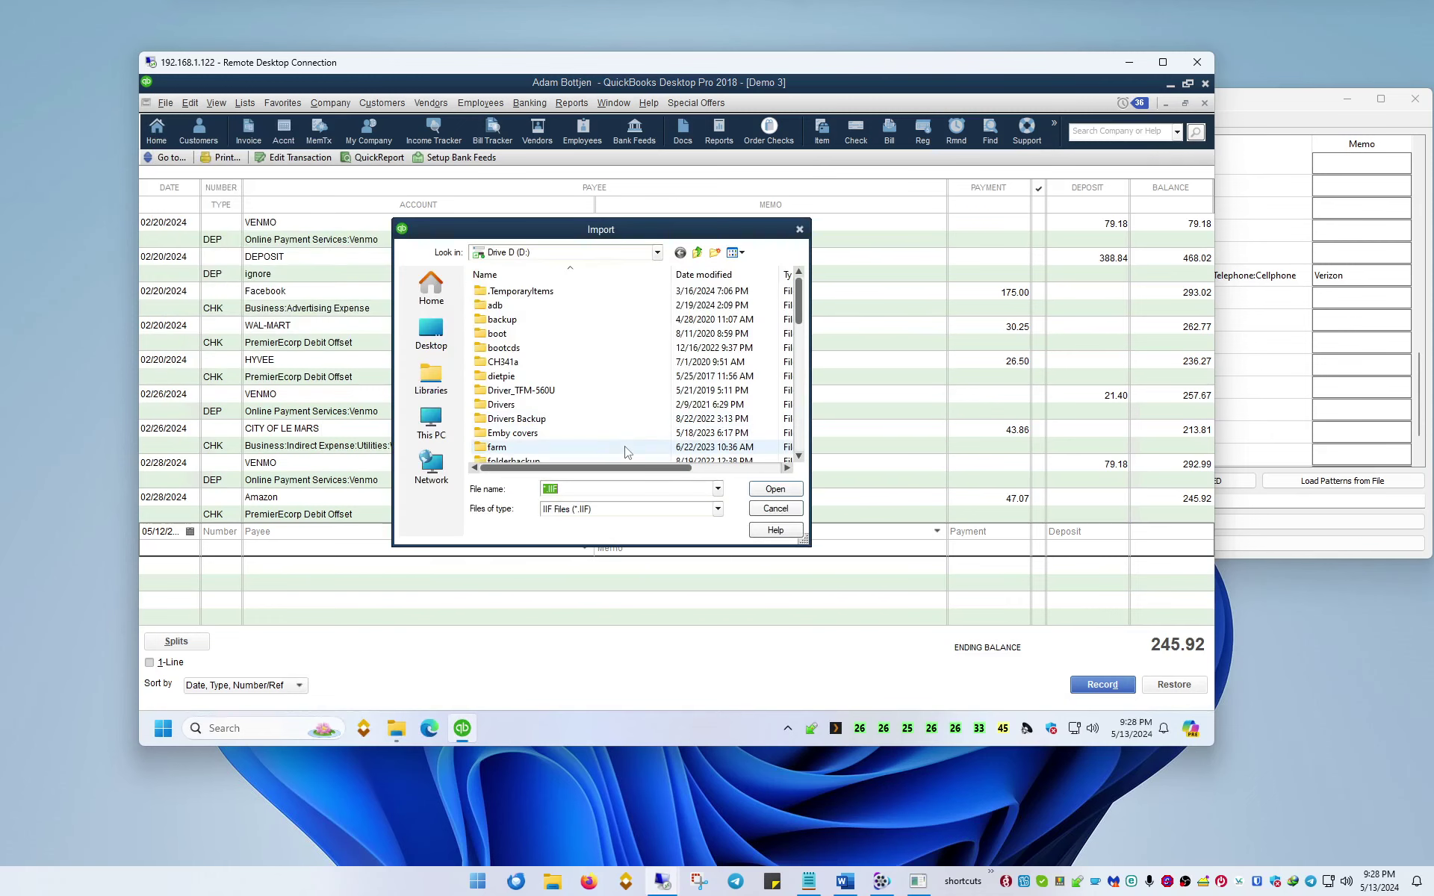
text(d:\demo)
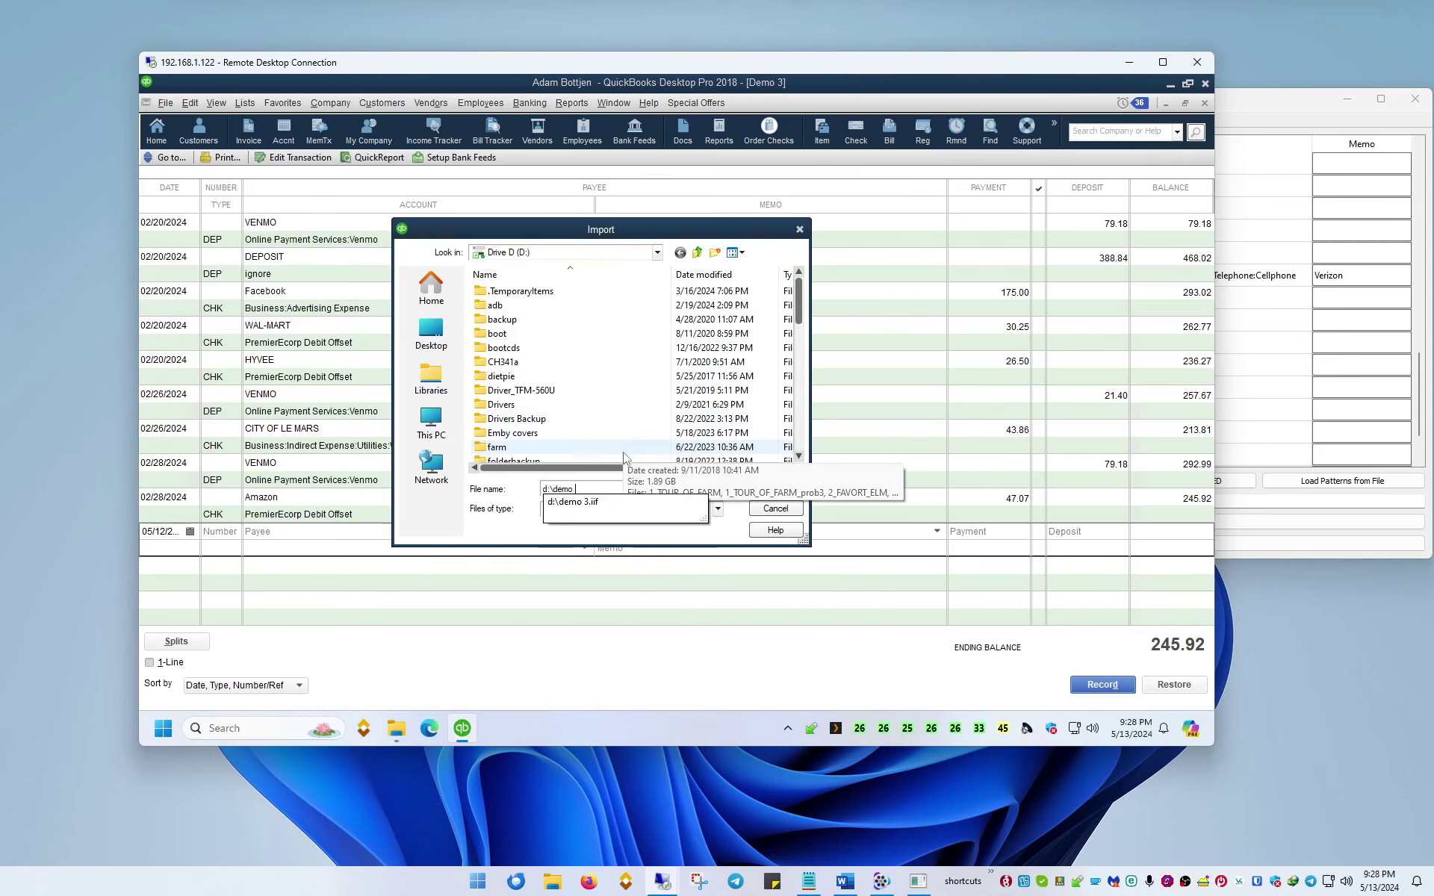
click(608, 502)
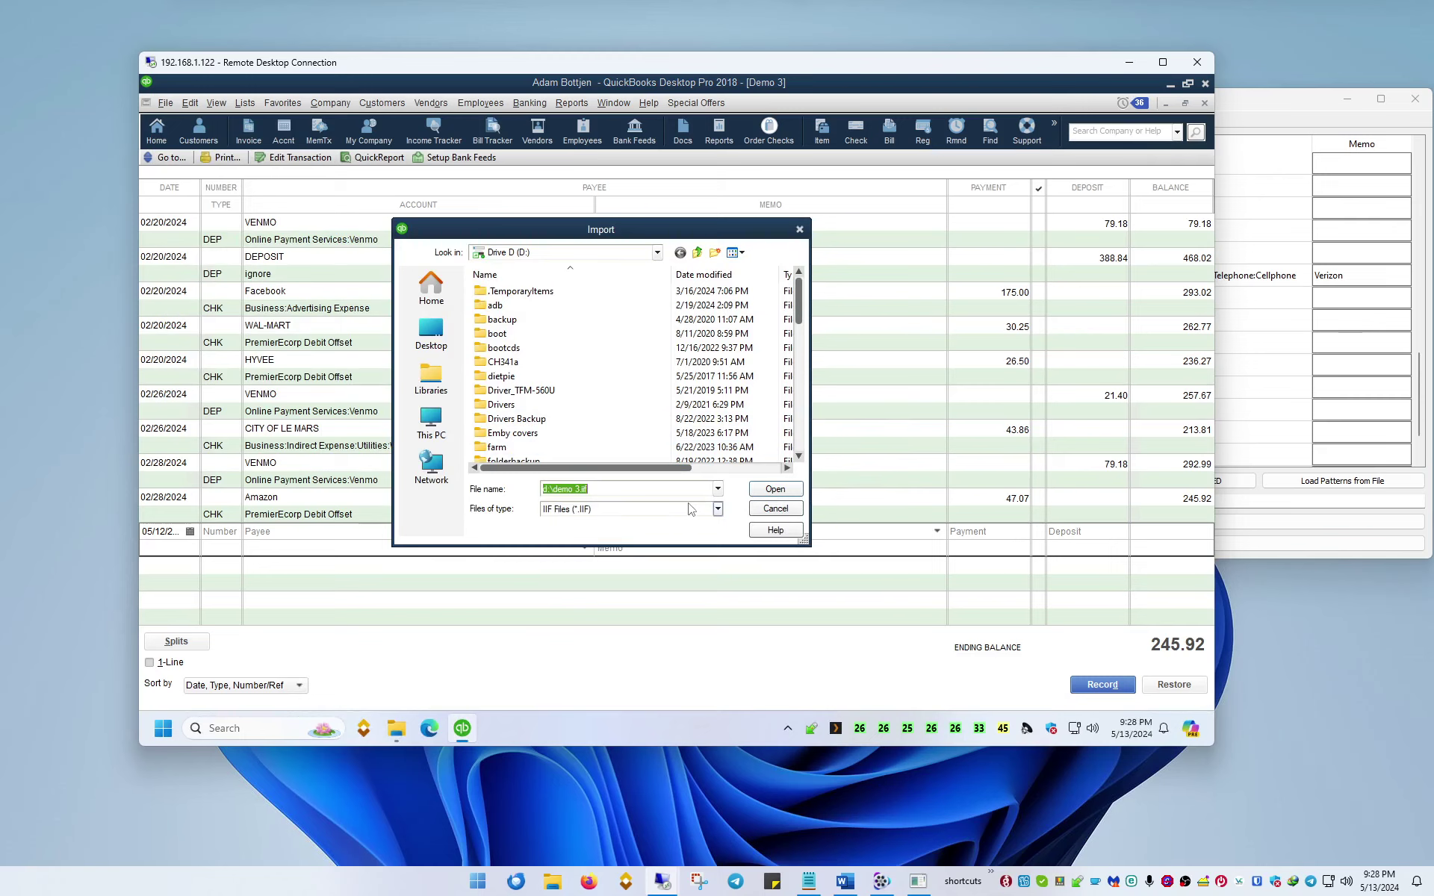
click(775, 488)
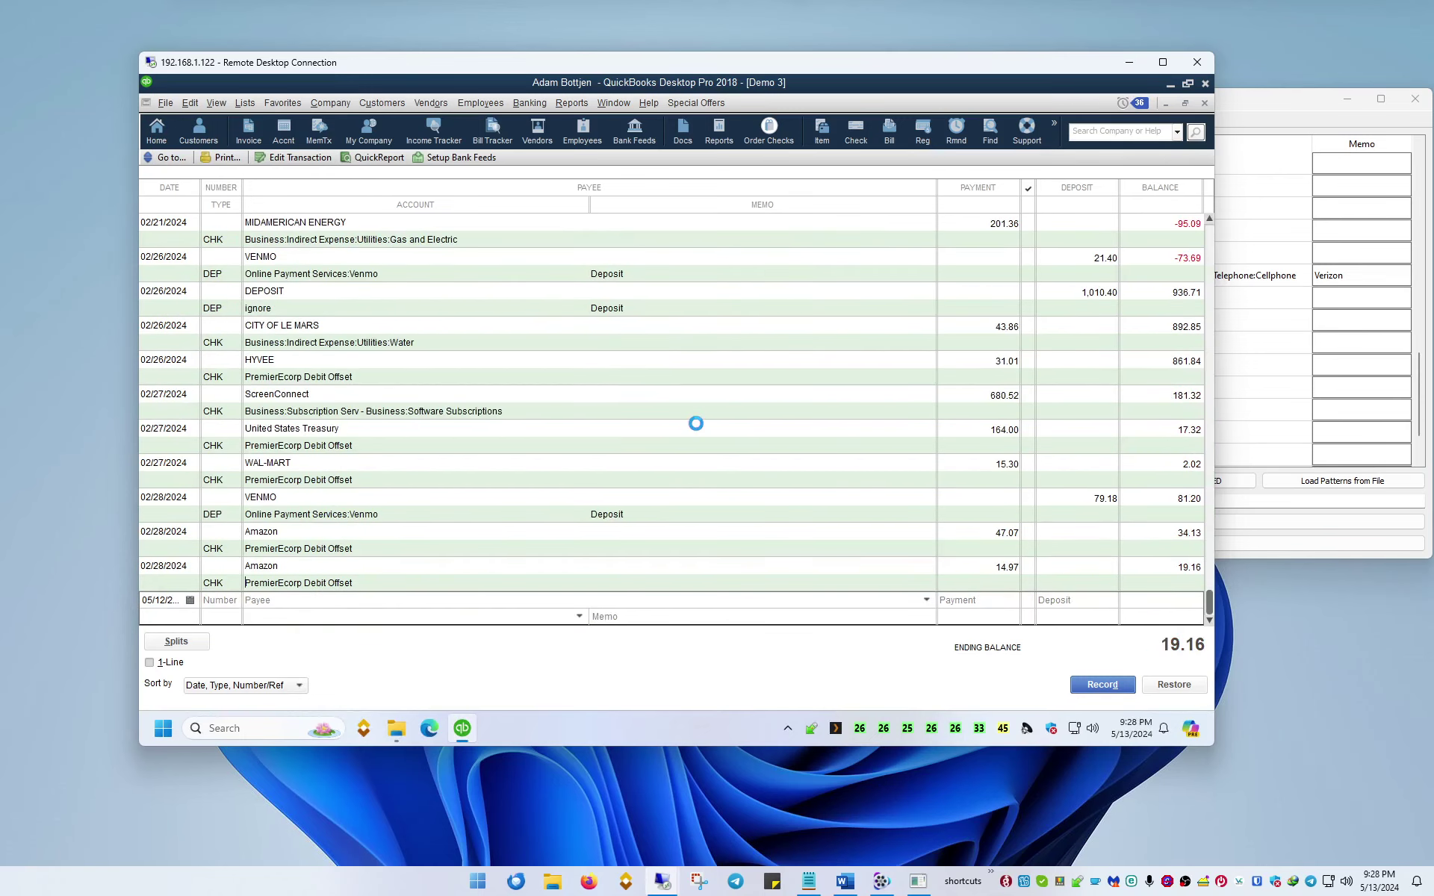
click(674, 280)
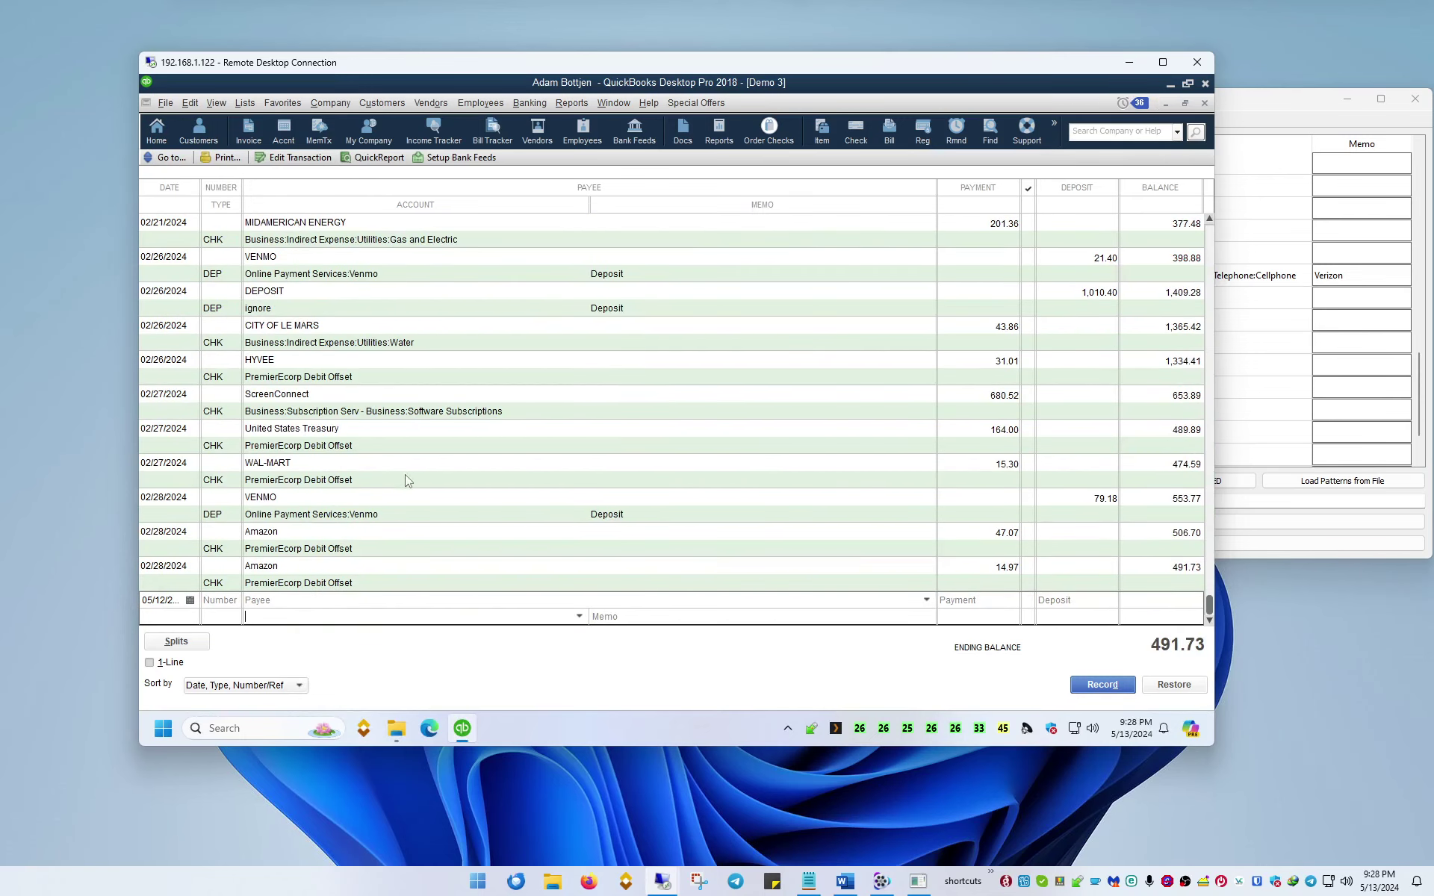
scroll(504, 384, up, 15)
scroll(505, 384, down, 10)
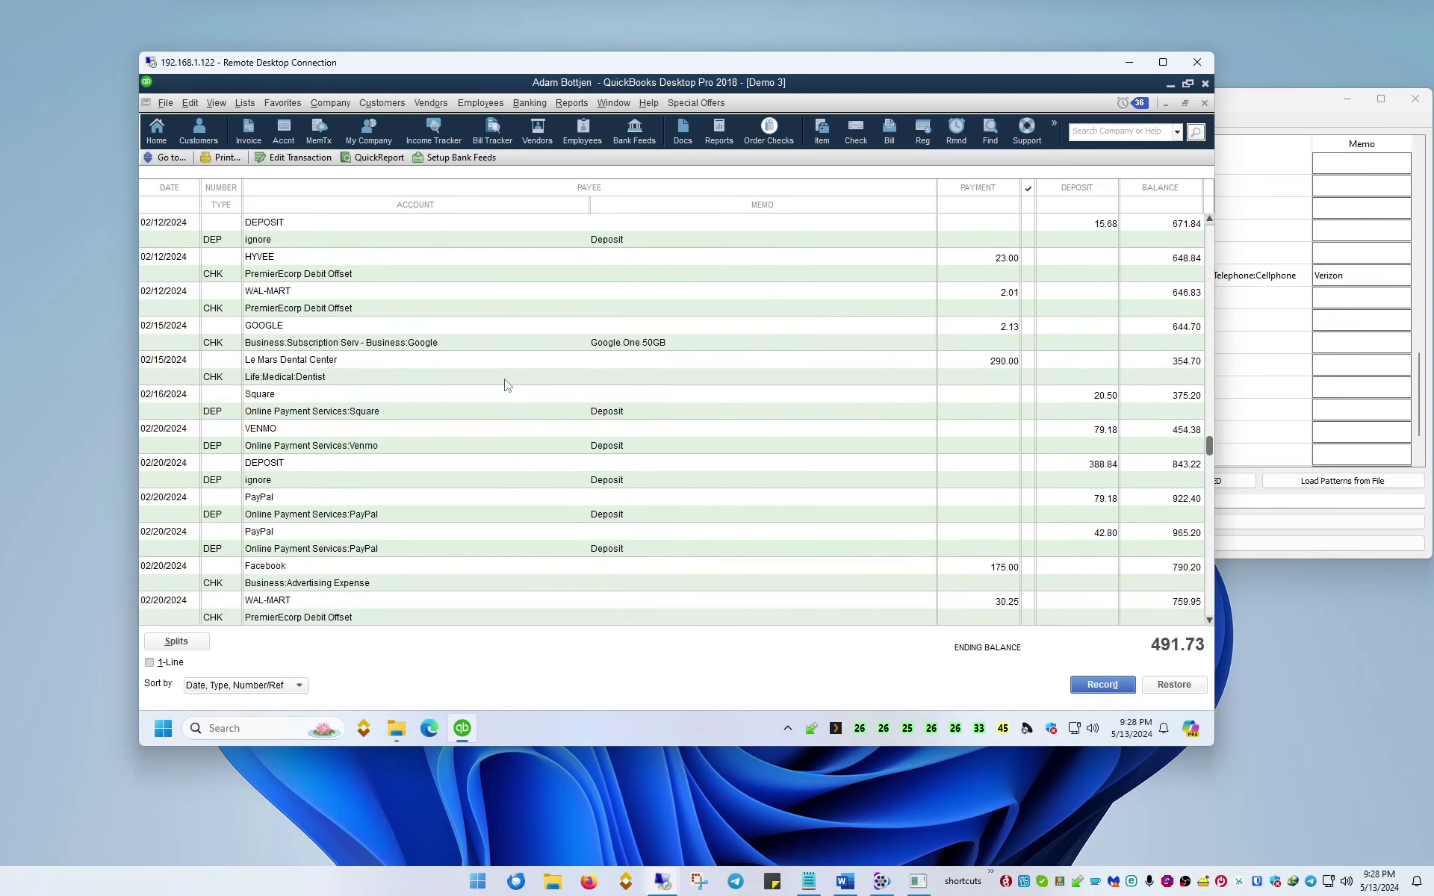
scroll(505, 384, down, 12)
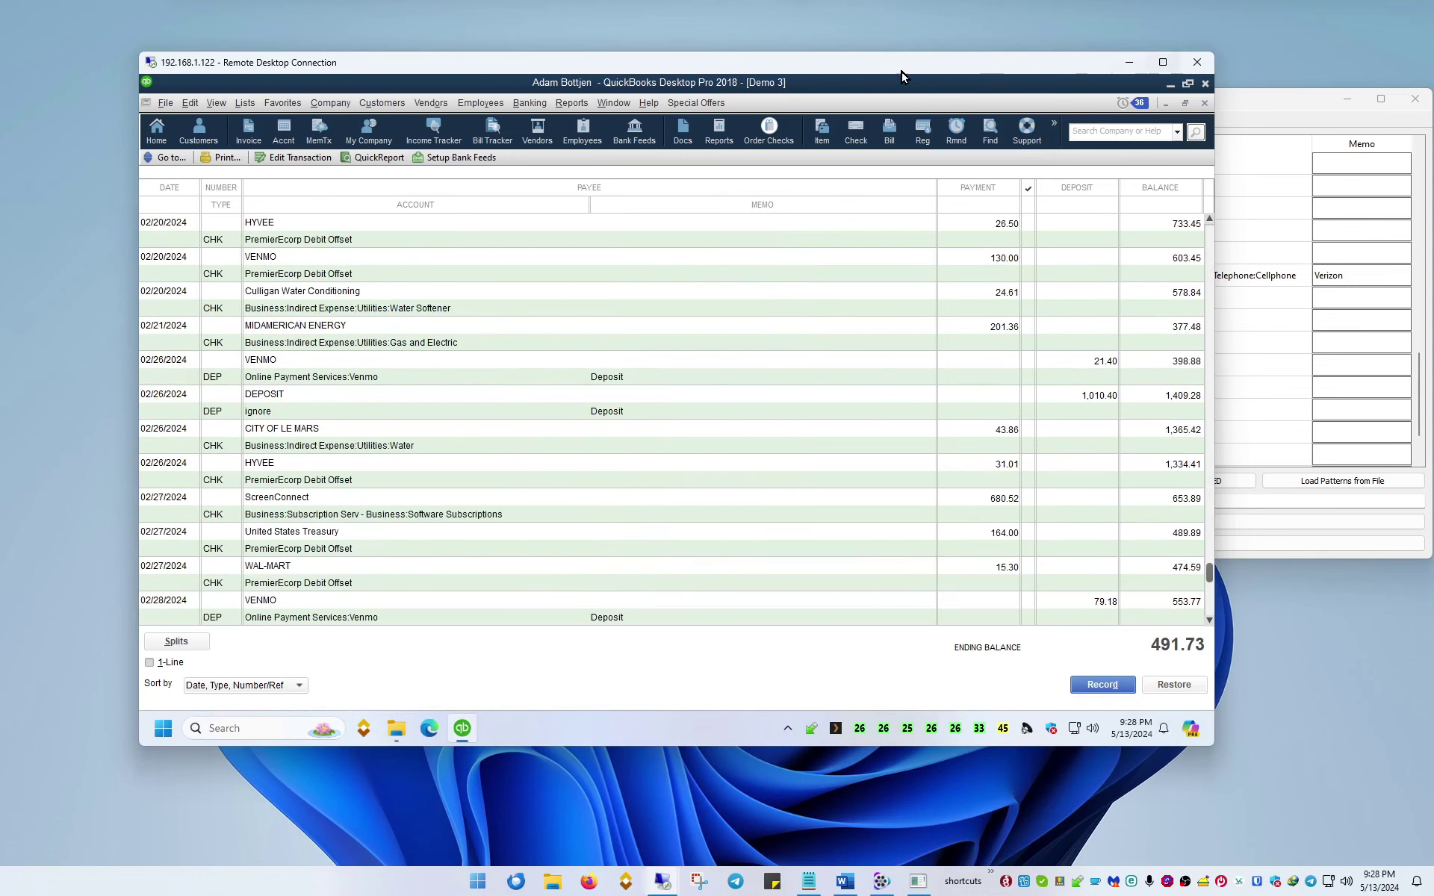
Return to CSV/QBO to IIF Converter, dismiss the IIF saving dialog, and load Demo.csv from Documents in a fresh converter window.
click(1251, 100)
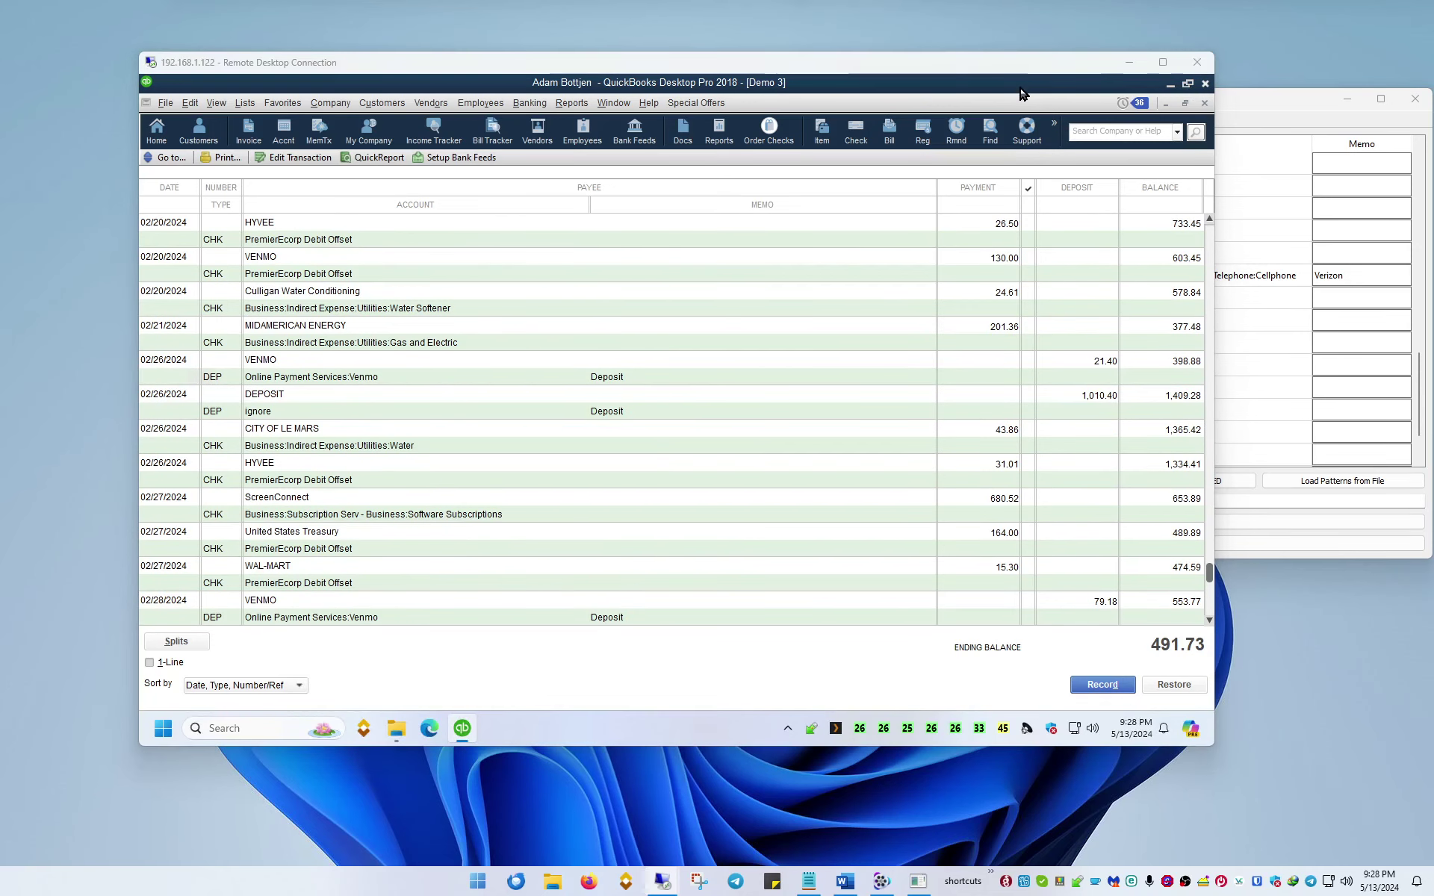
click(1129, 62)
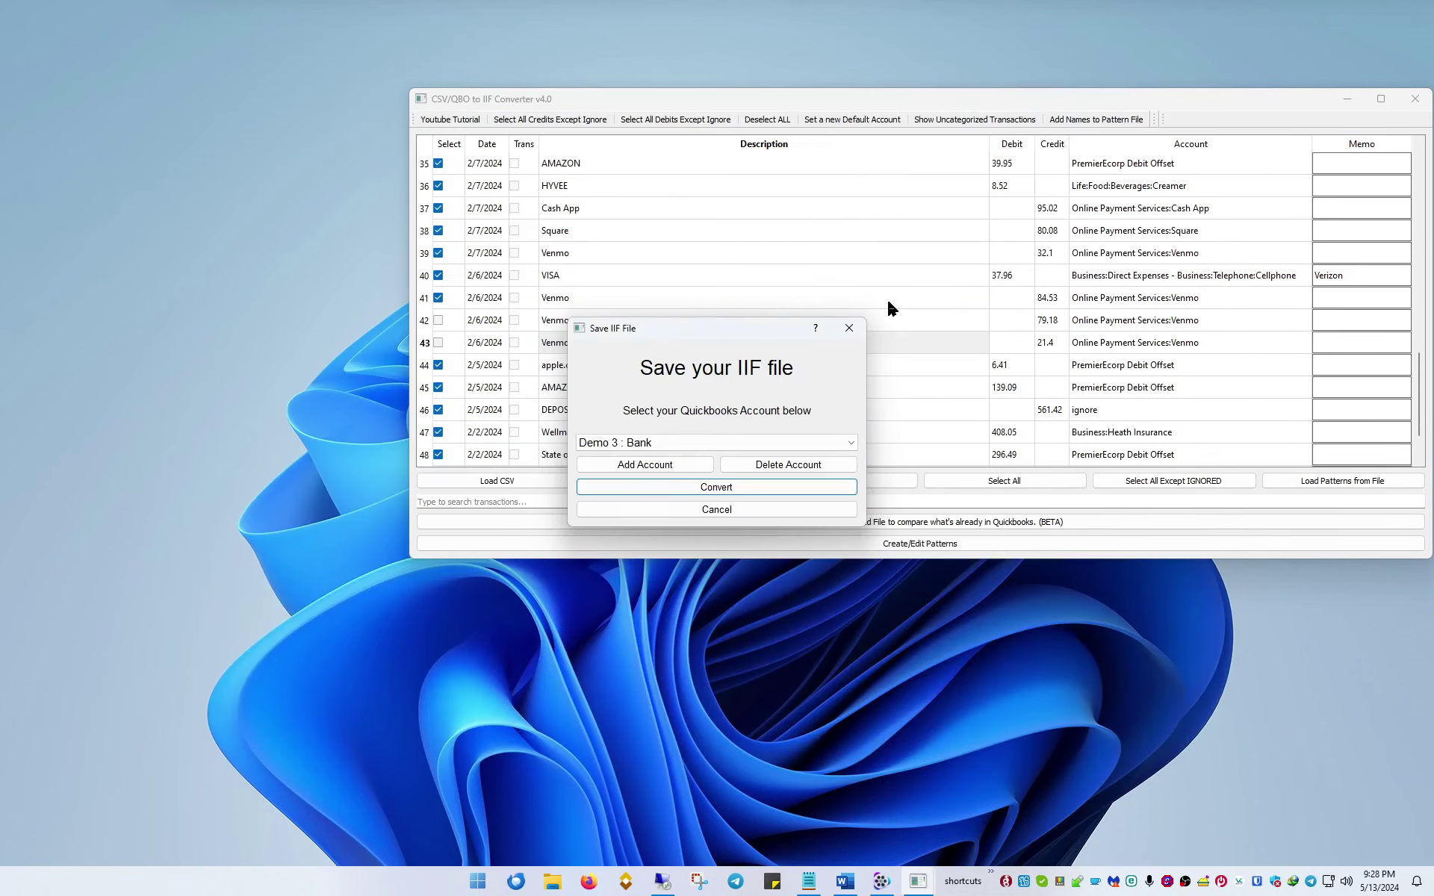
click(849, 328)
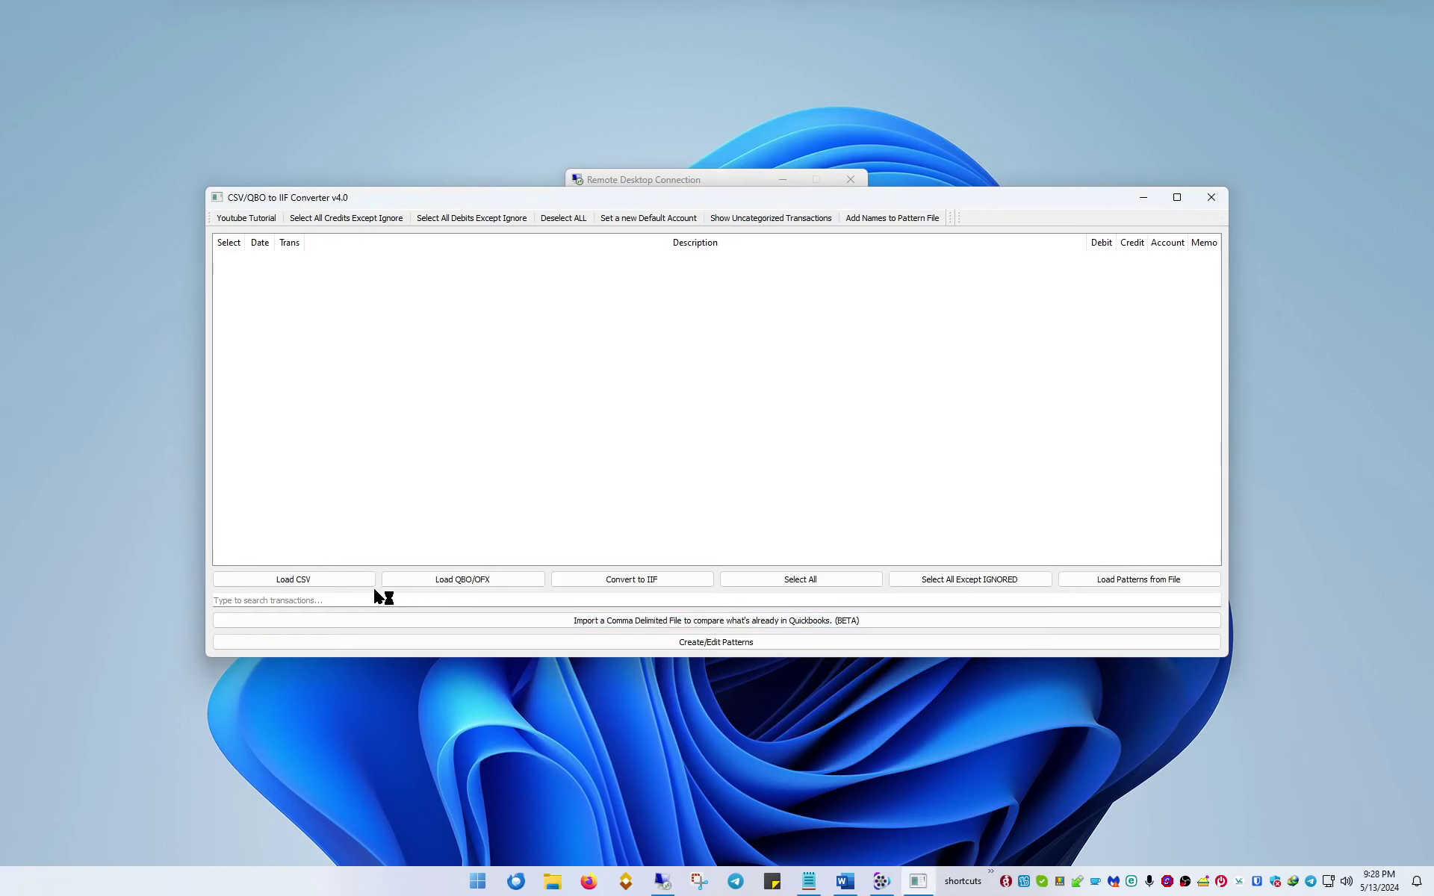
click(353, 579)
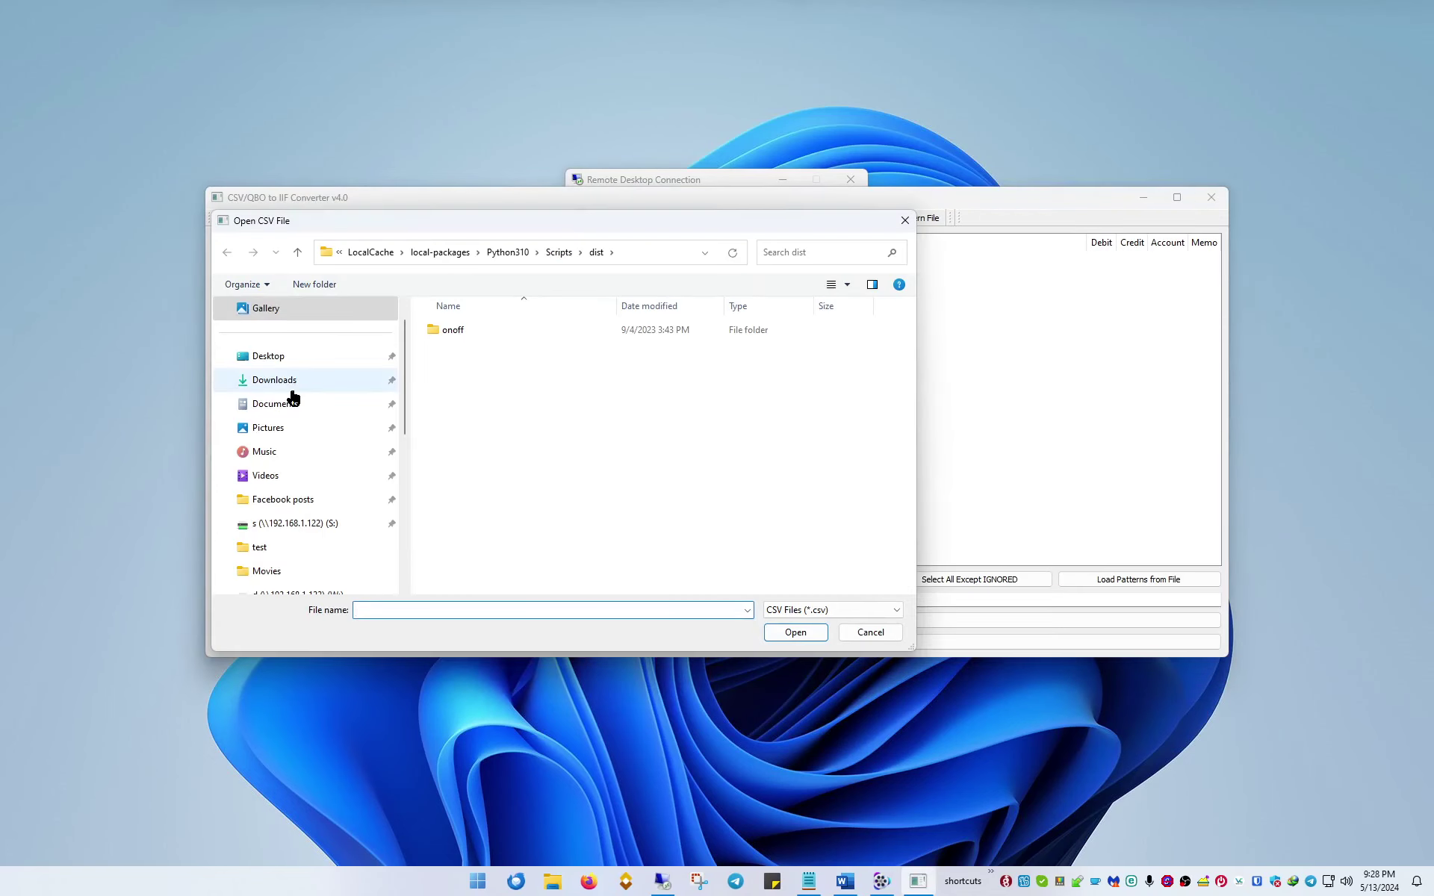
click(293, 403)
scroll(523, 478, down, 5)
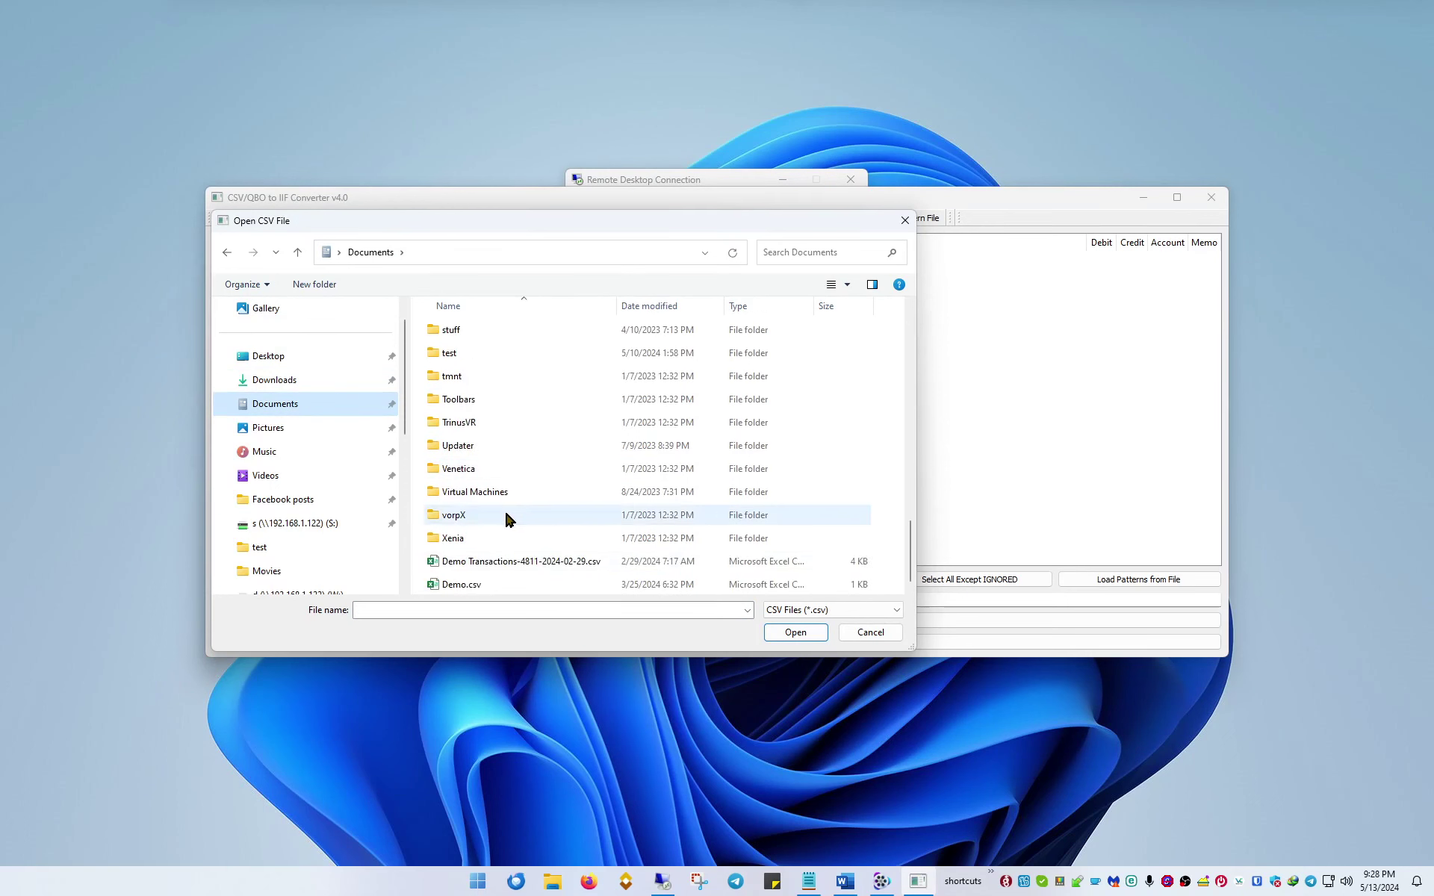
double_click(462, 584)
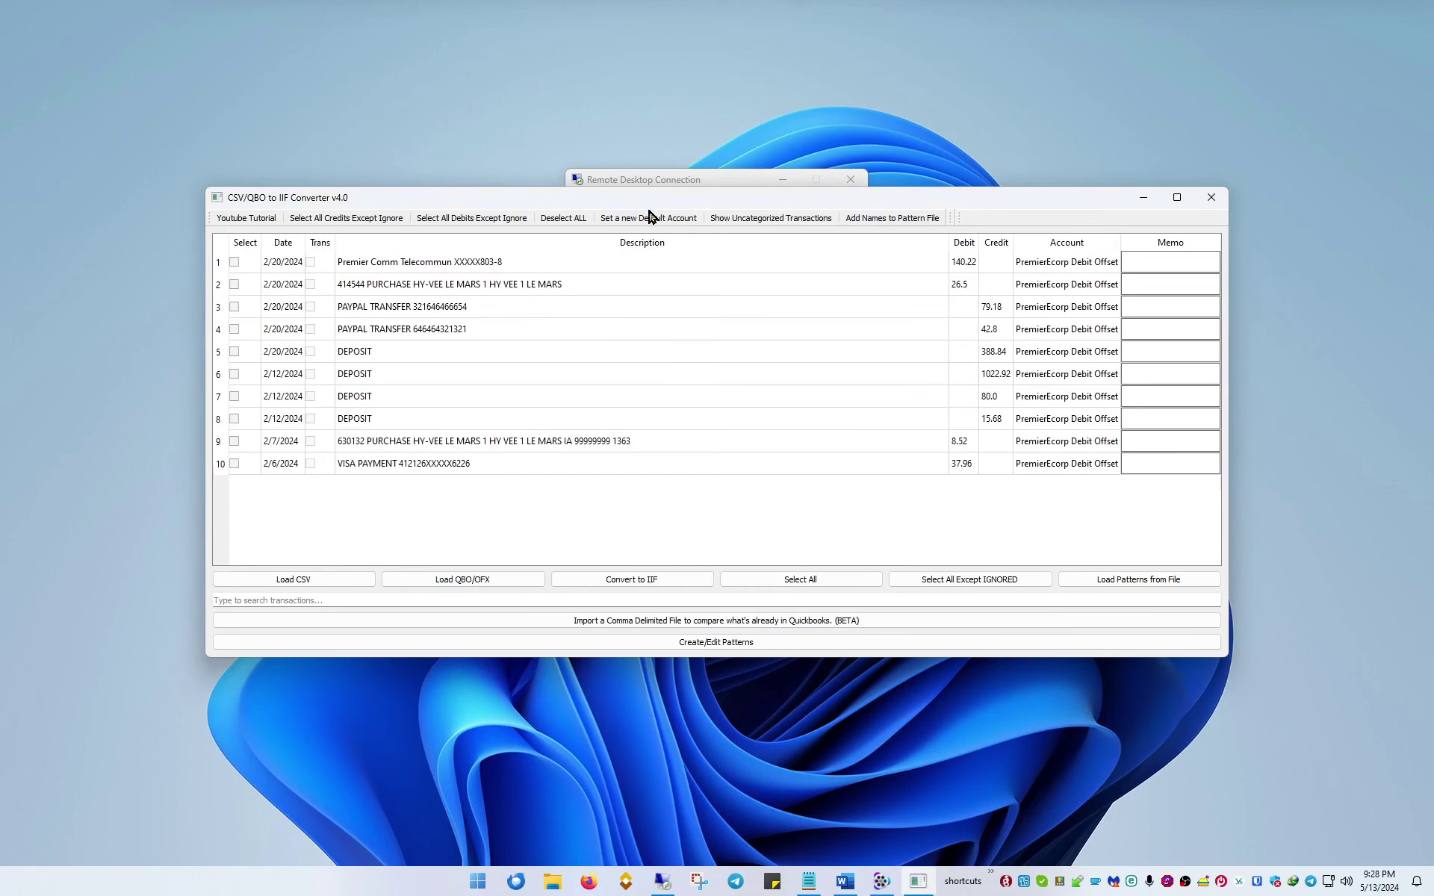
Change the 79.18 PayPal transfer's description to Paypal and its account to dlkj;dd;l.
drag(649, 188, 649, 166)
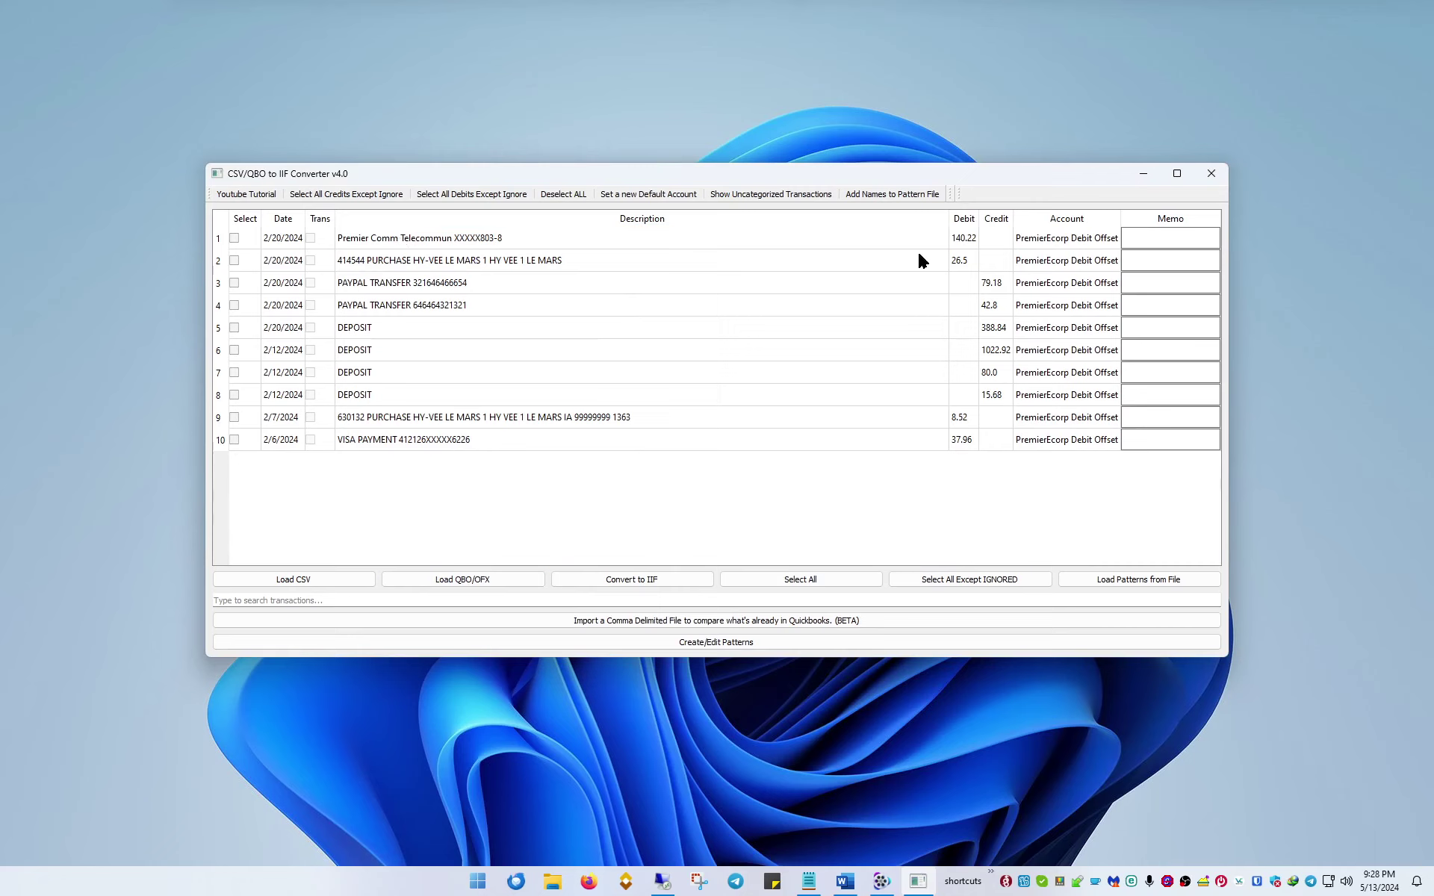
click(402, 287)
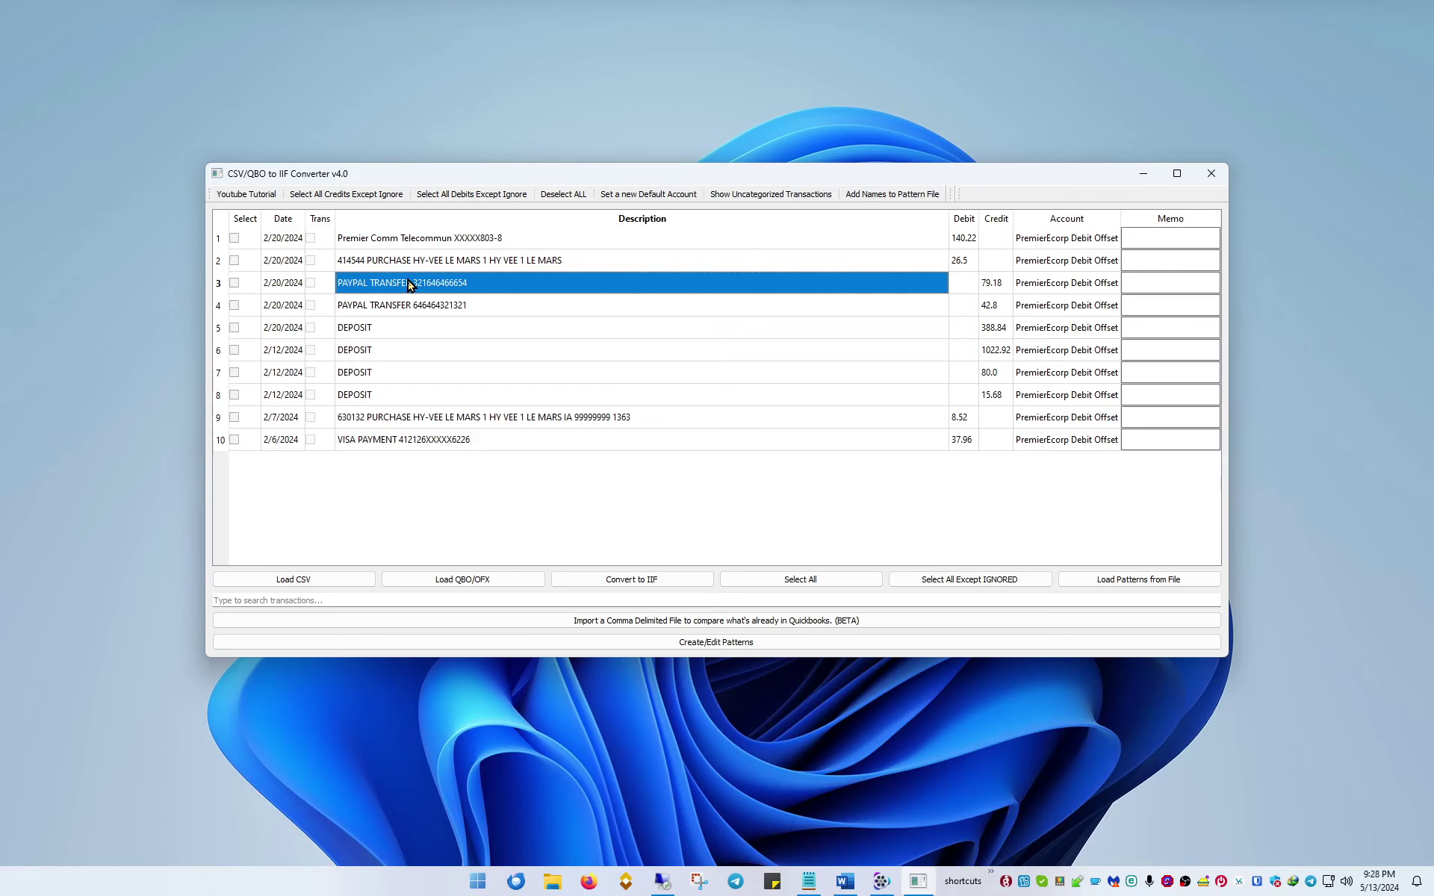
double_click(491, 287)
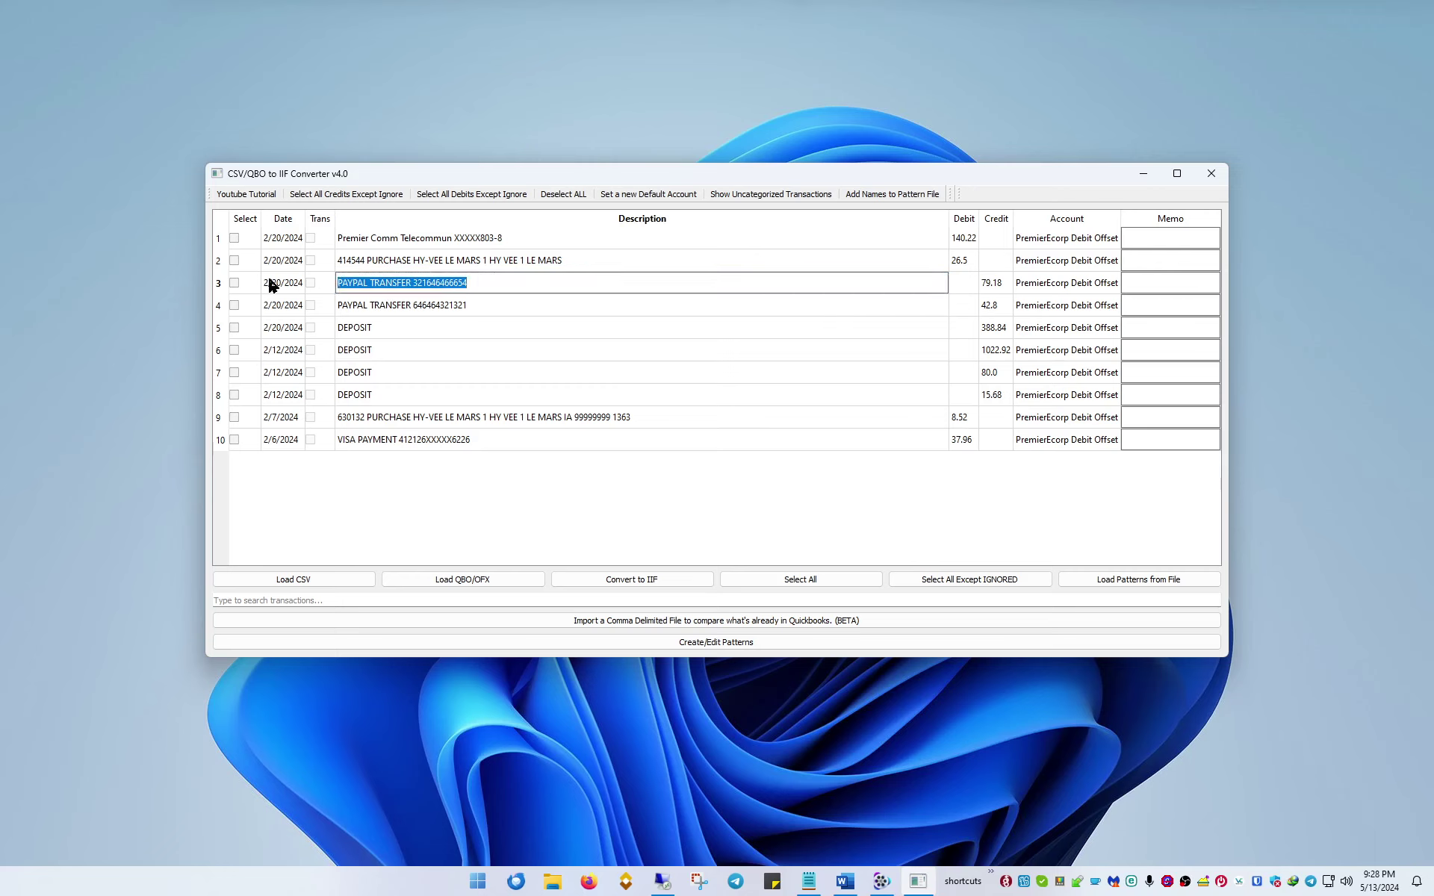
text(Pay)
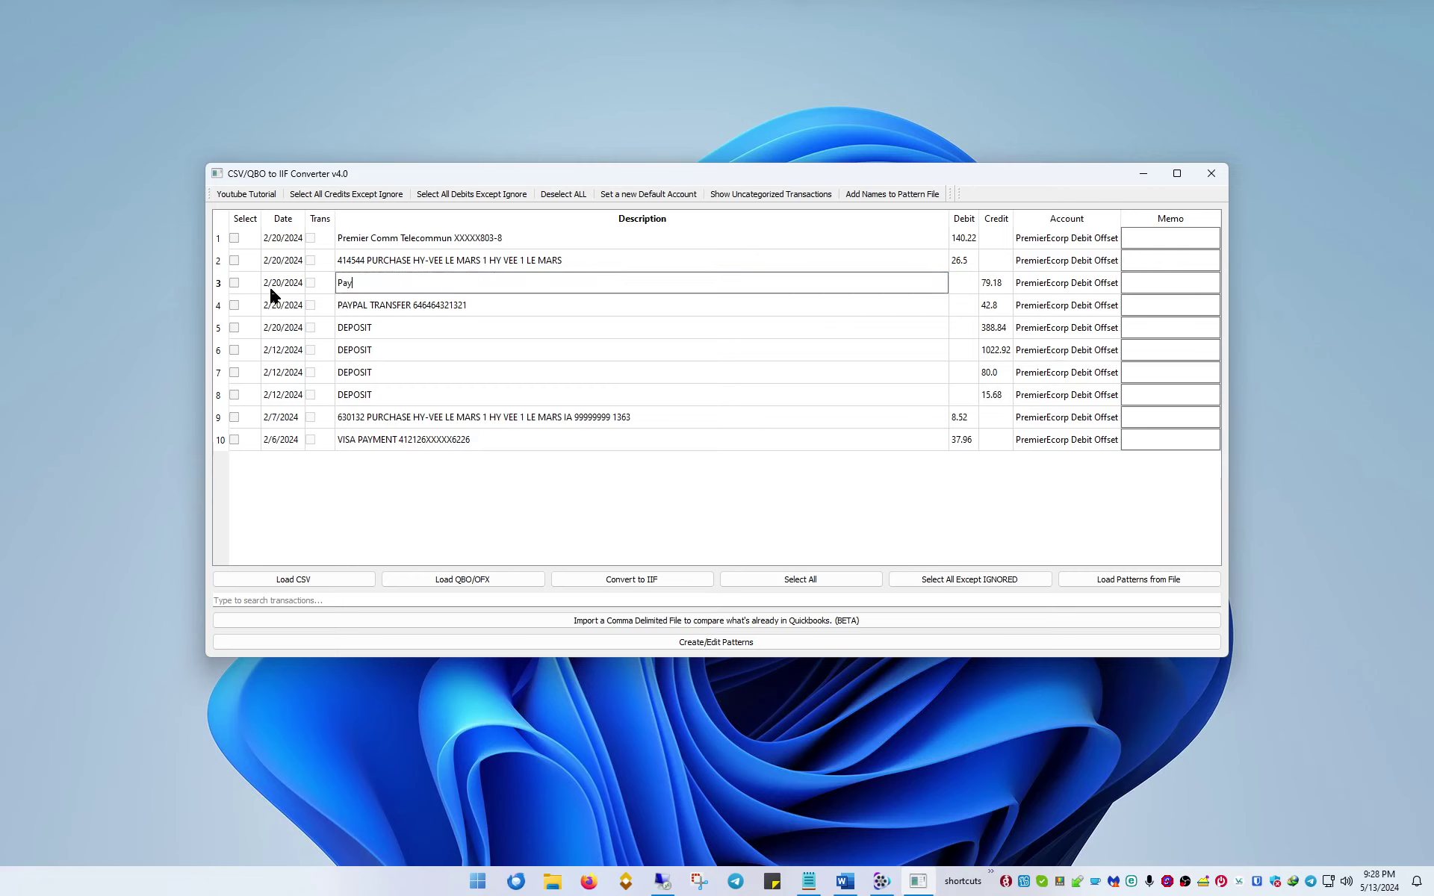
key(Tab)
key(Tab)
key(Tab)
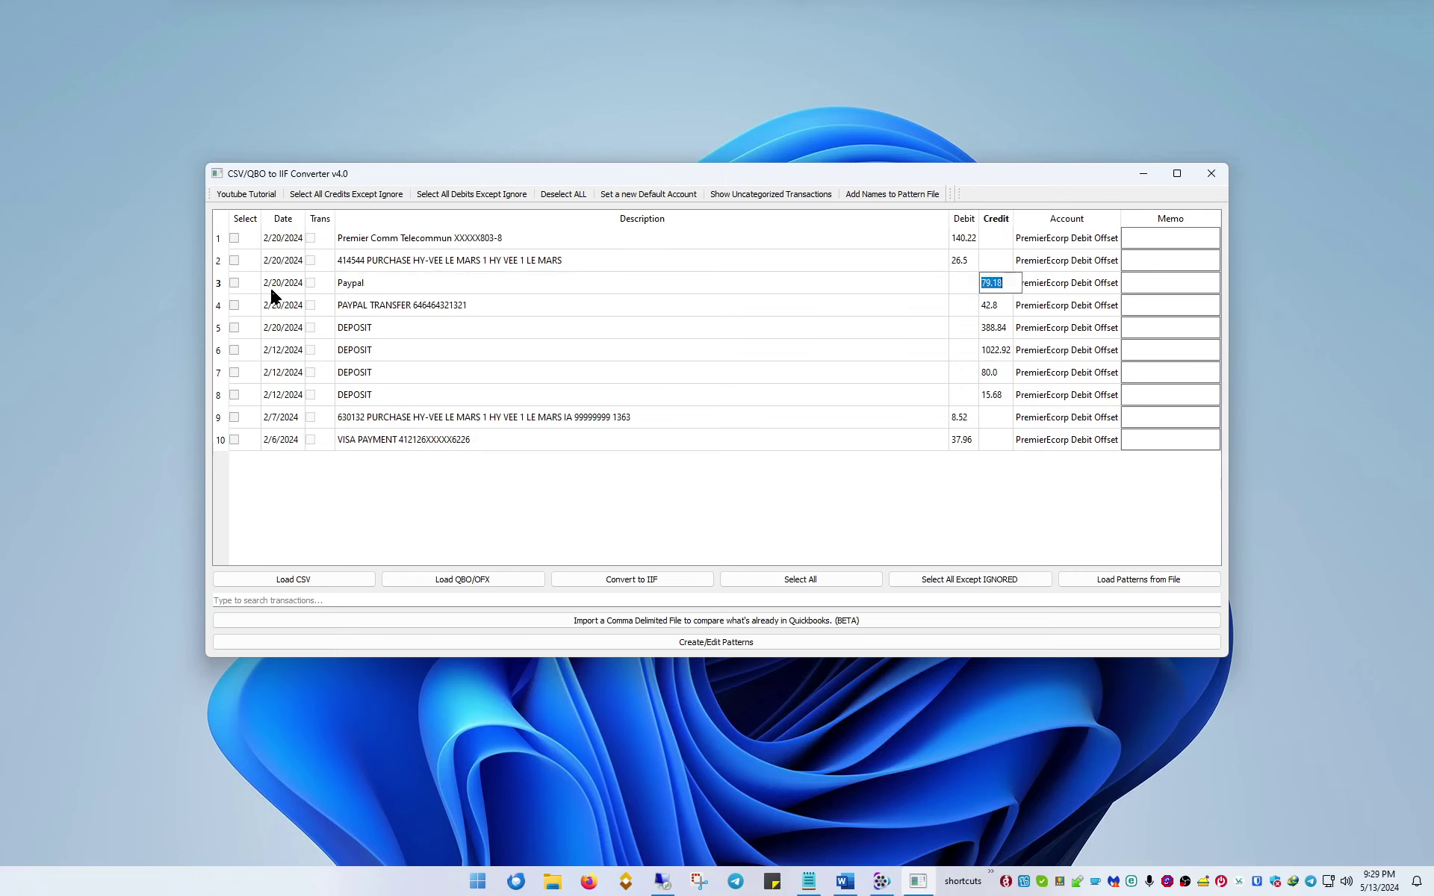
text(dlkj;dd;l)
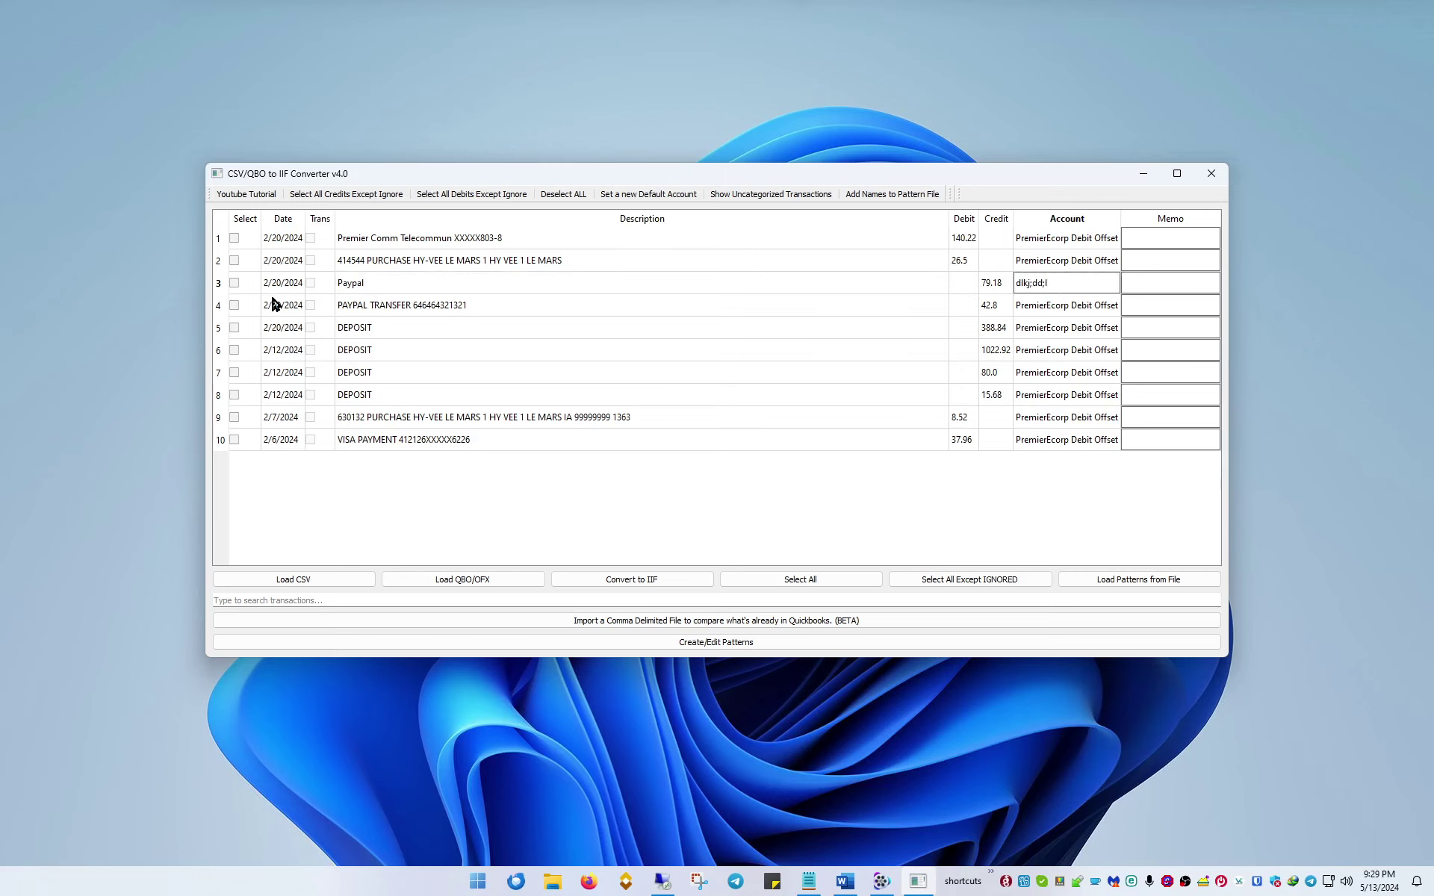
double_click(399, 285)
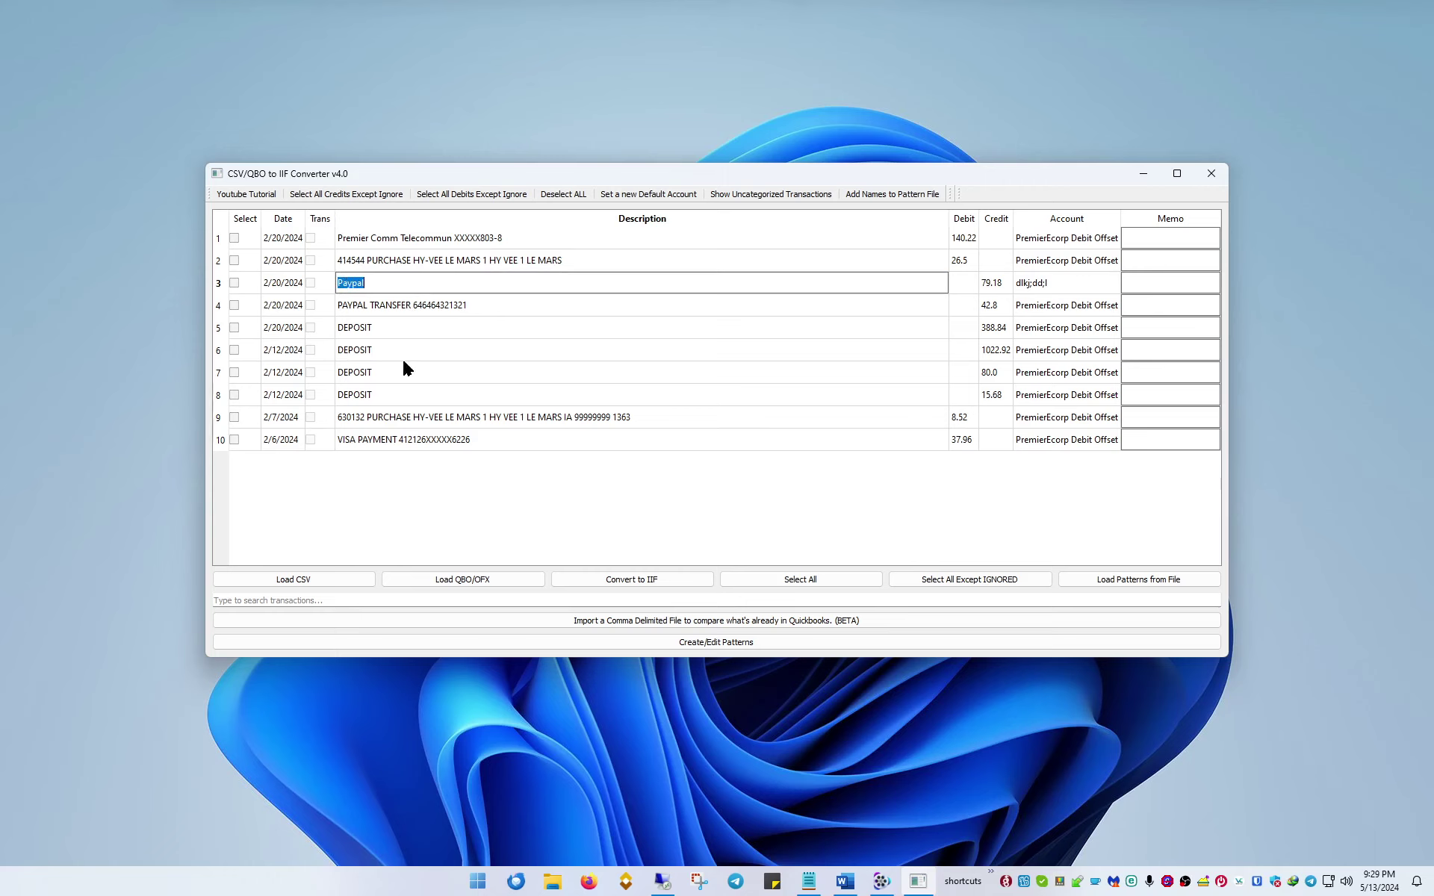
click(398, 508)
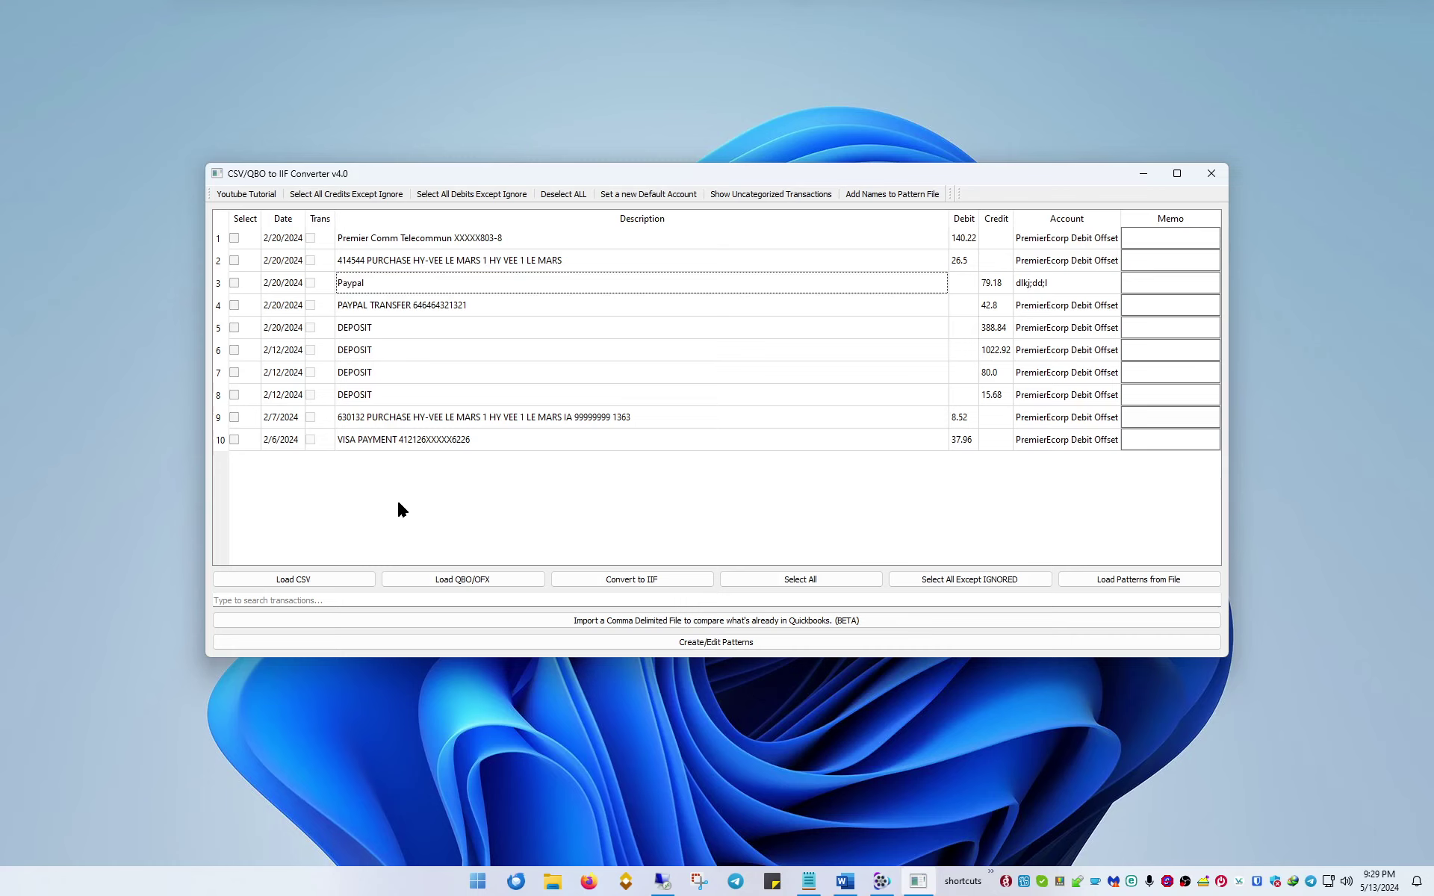